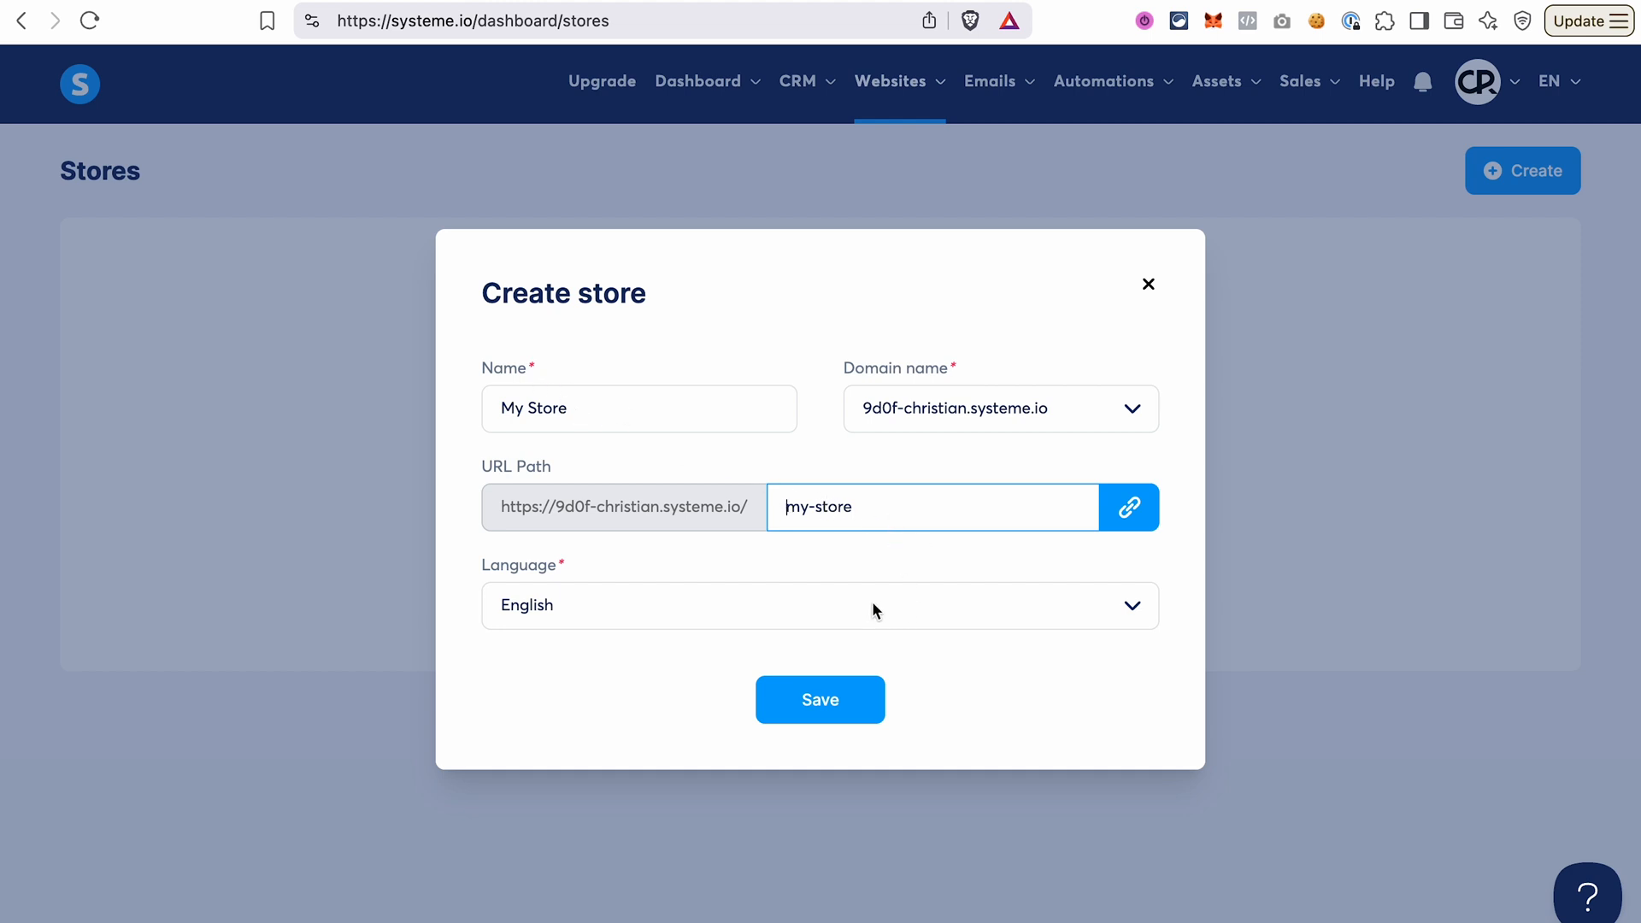
# Create the English-language store My Store at path my-store, and apply the black theme with yellow headings for a traveller and photographer.
pyautogui.click(830, 706)
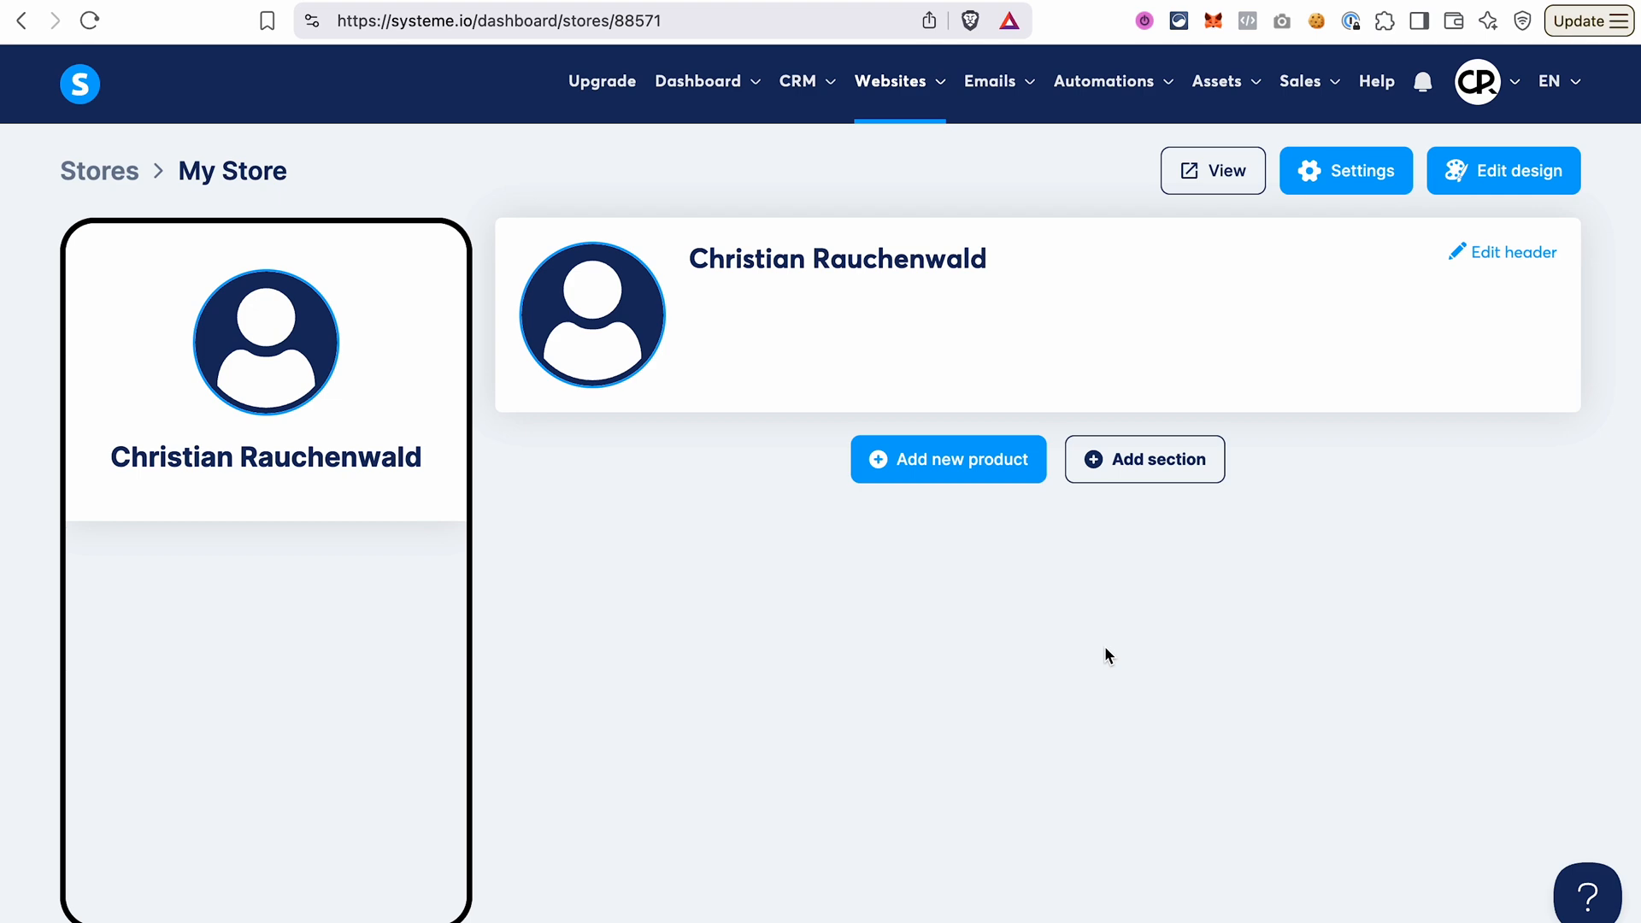
pyautogui.click(1494, 188)
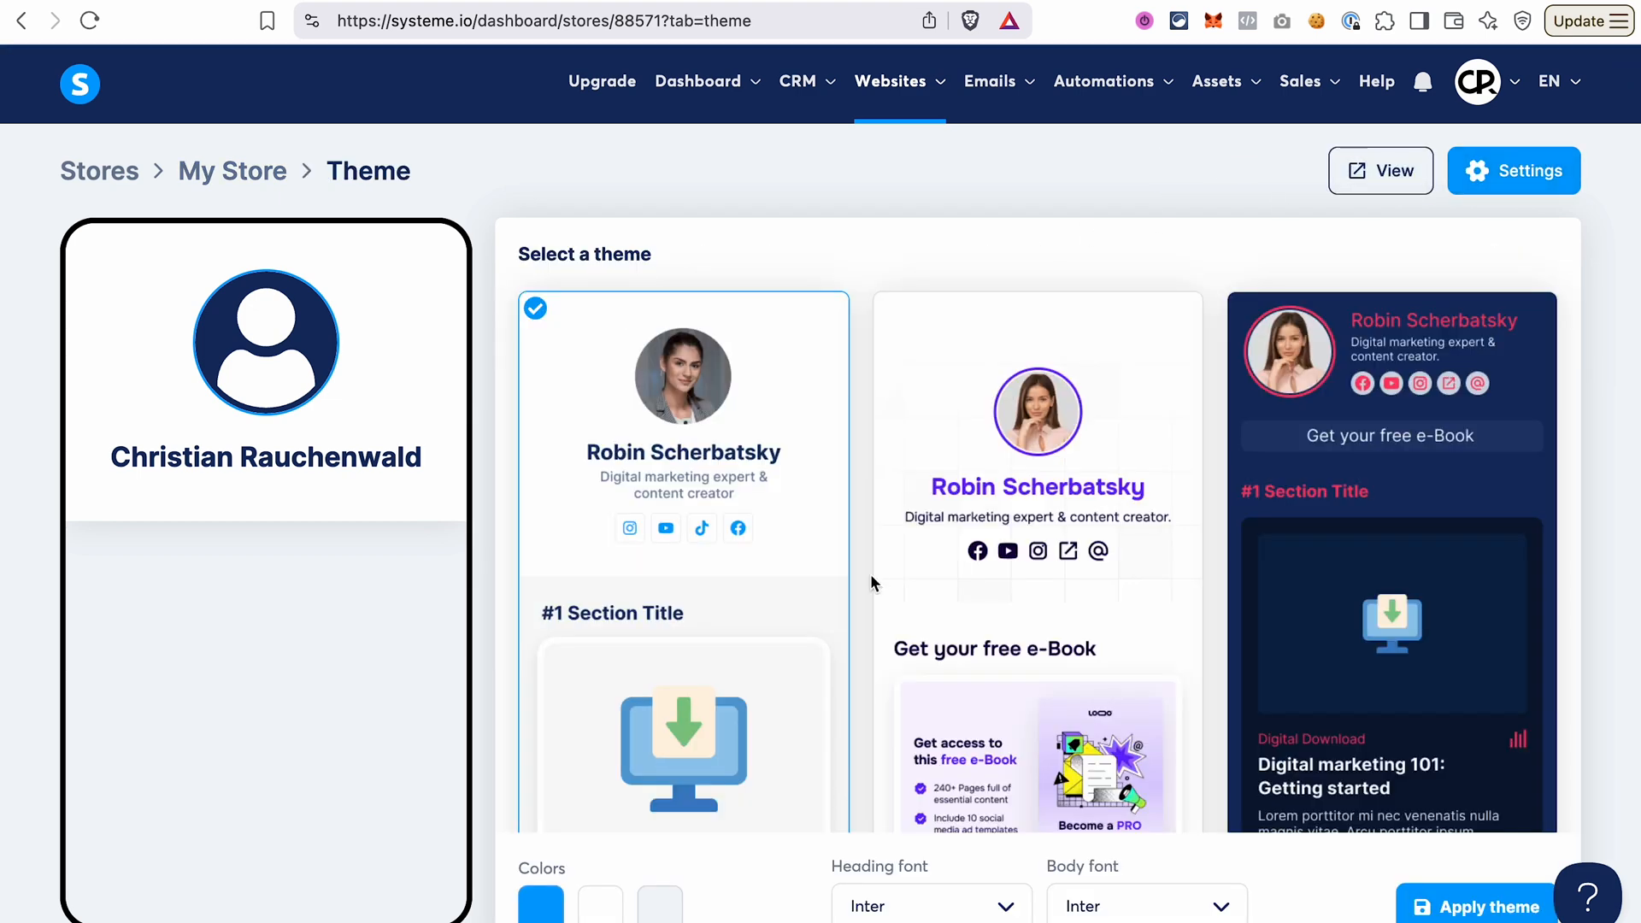
pyautogui.scroll(-10, 870, 573)
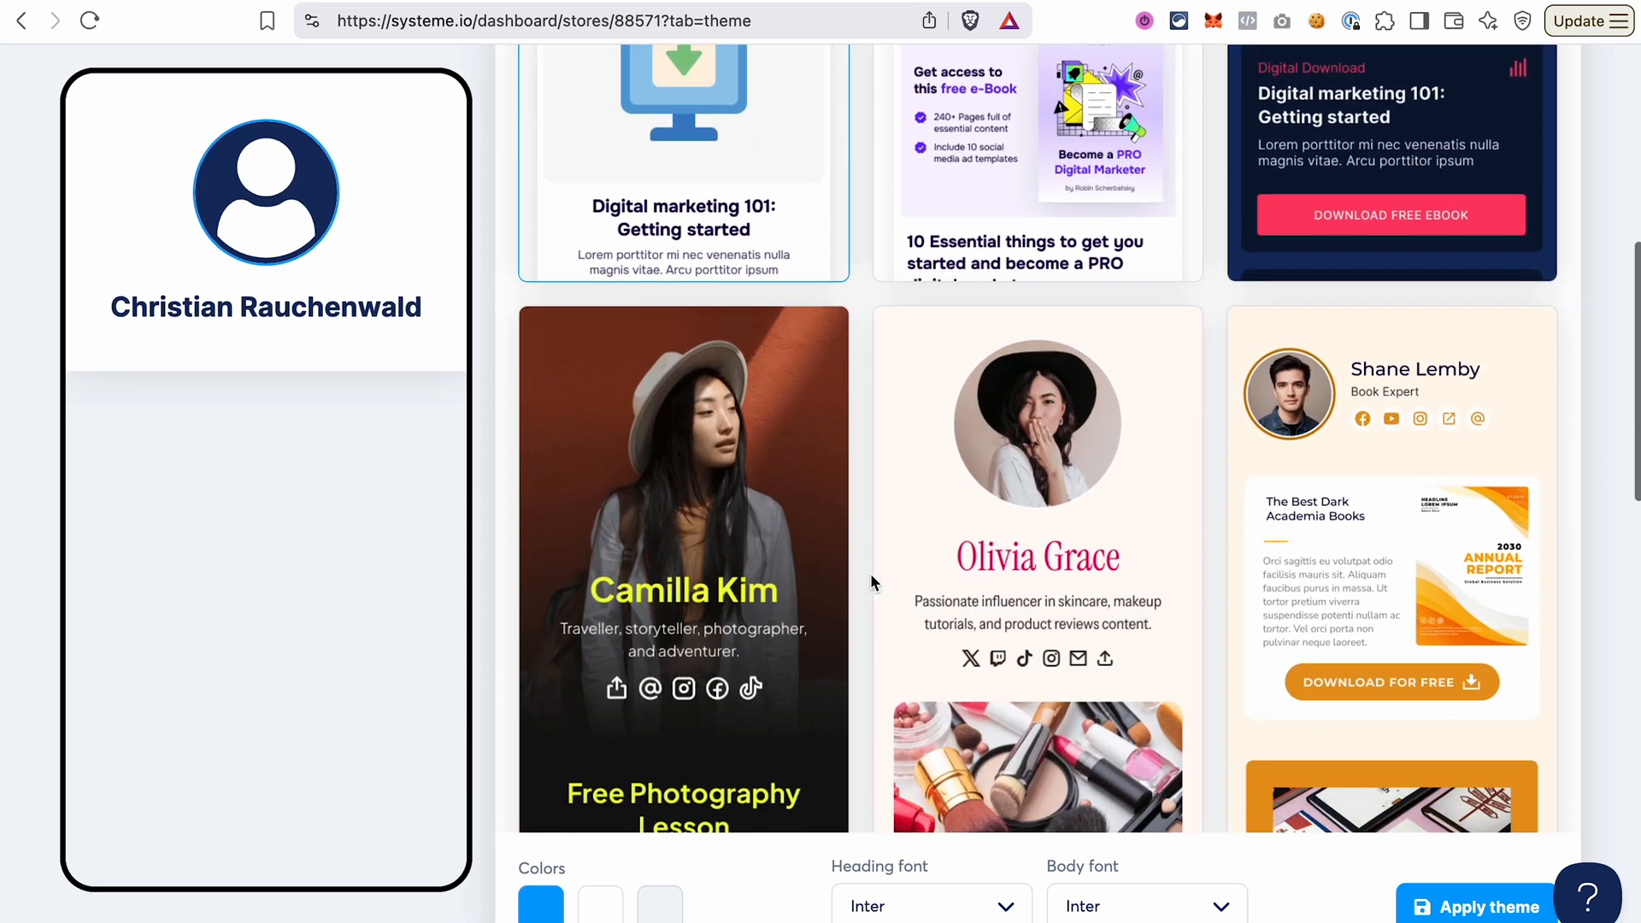
pyautogui.scroll(-3, 870, 573)
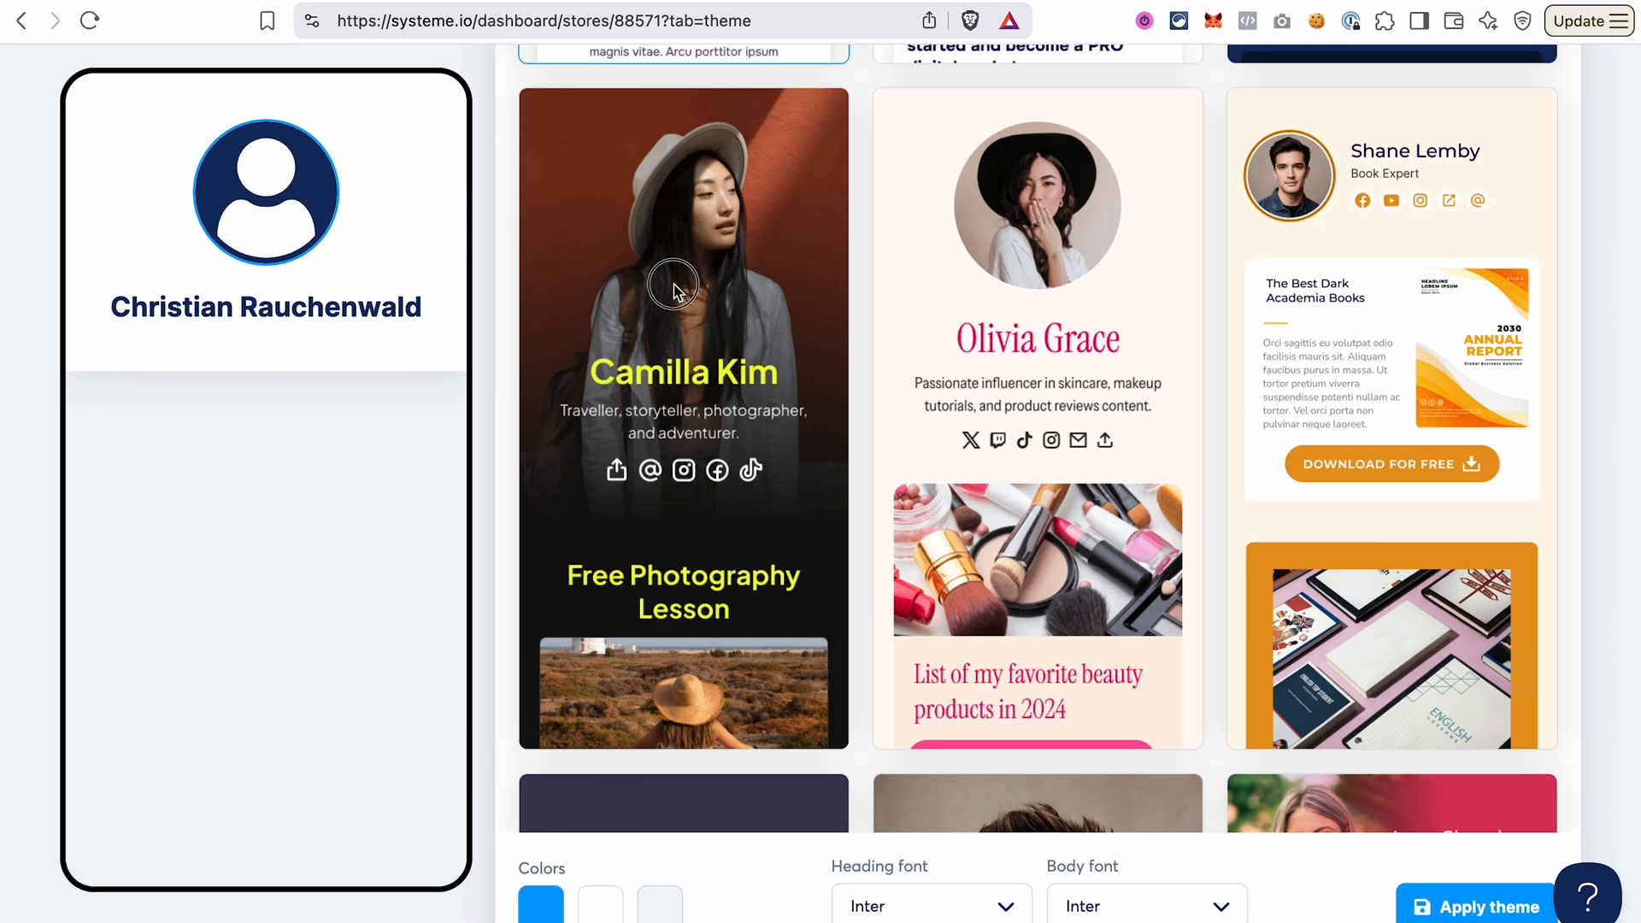
pyautogui.click(673, 288)
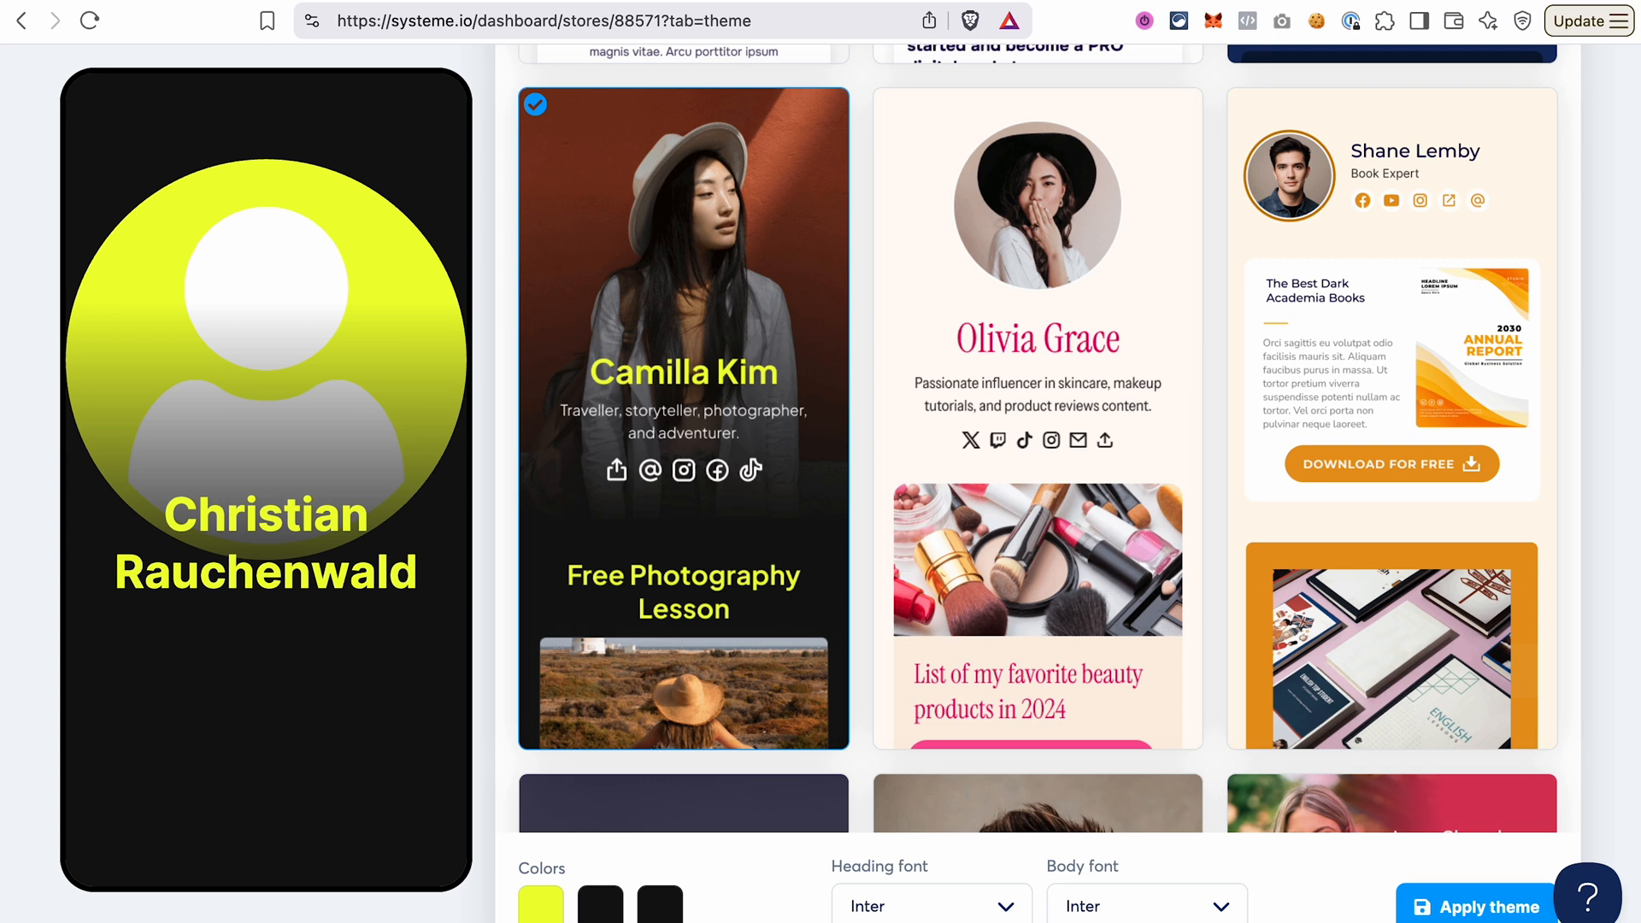
pyautogui.click(1445, 915)
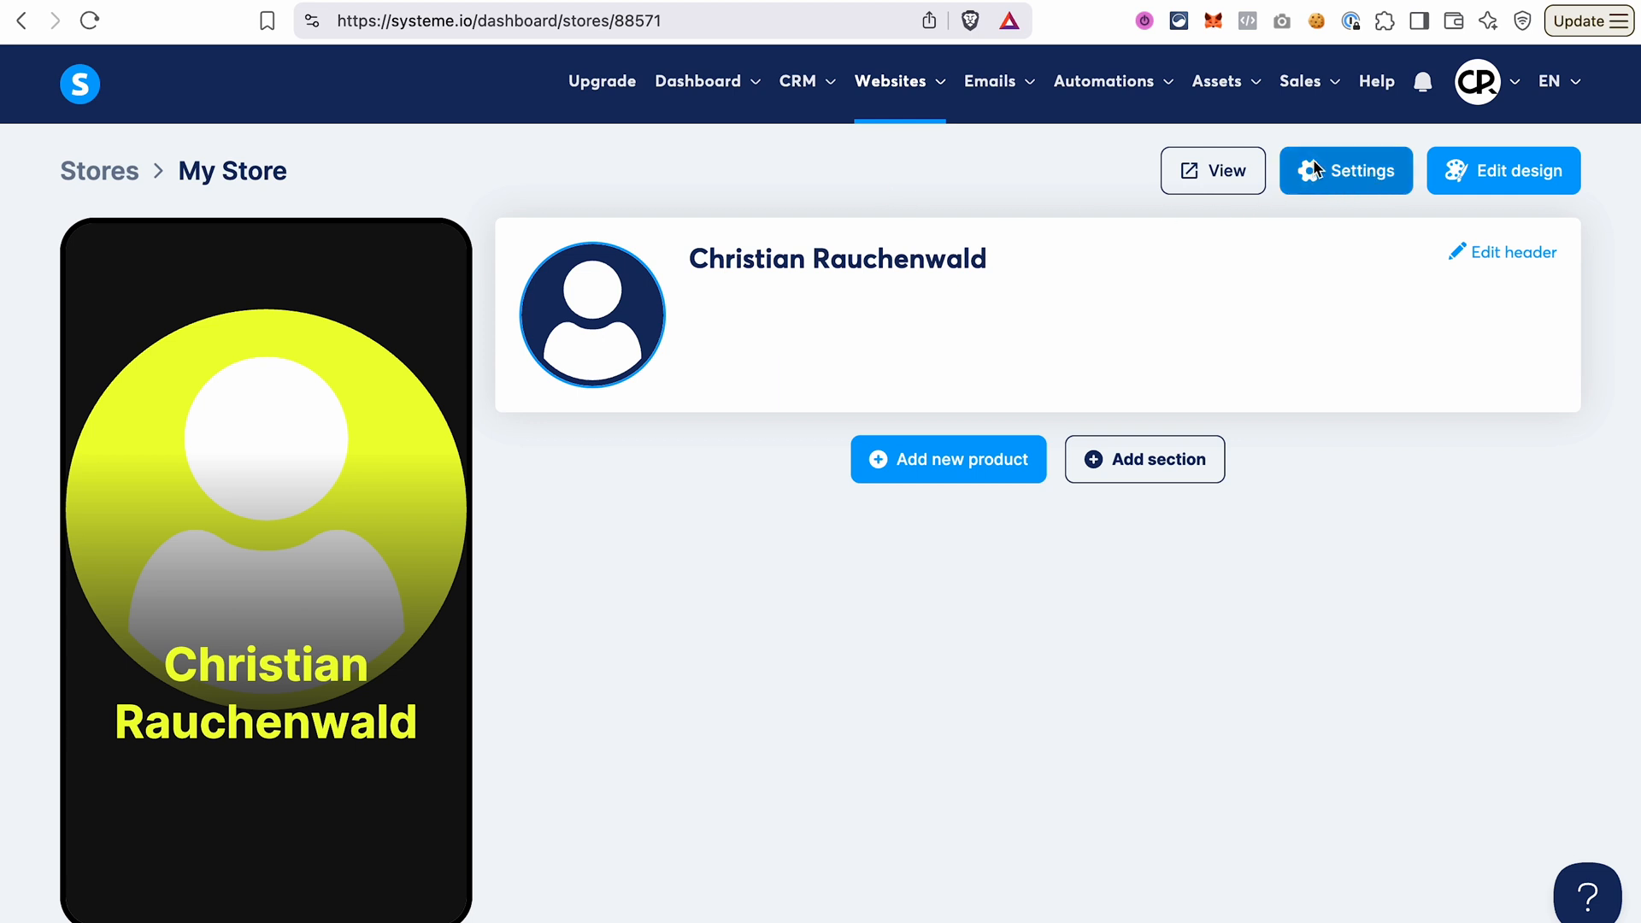
# Enable PayPal as an accepted payment method in the store settings, save them, and return to the My Store overview.
pyautogui.click(1339, 180)
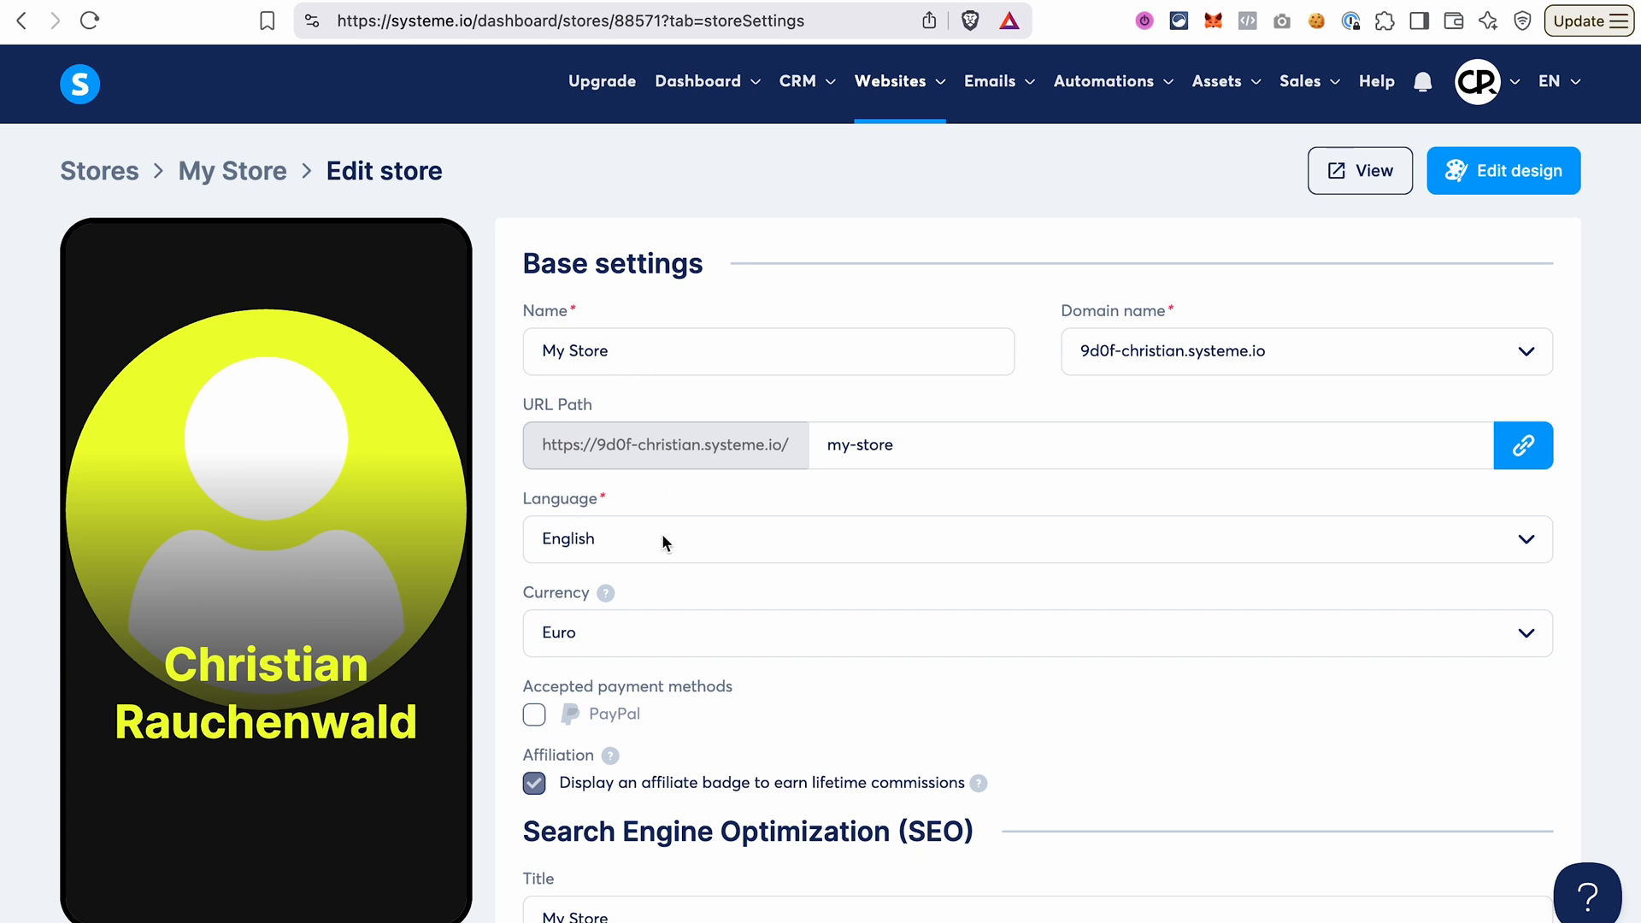
pyautogui.scroll(-3, 705, 582)
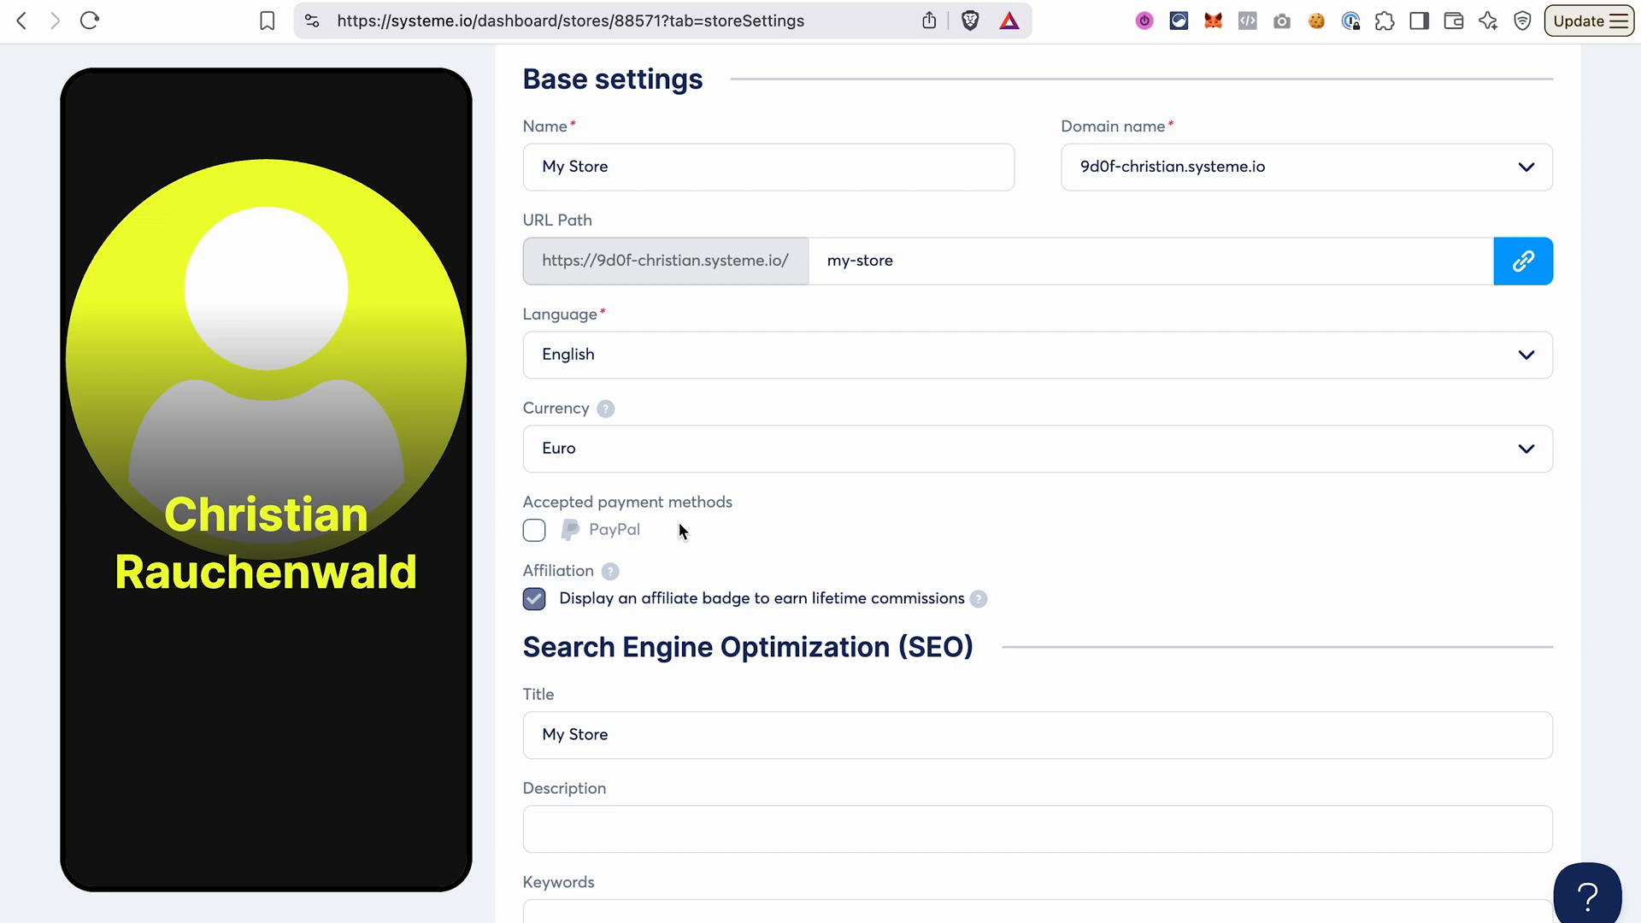
pyautogui.click(535, 532)
pyautogui.scroll(-5, 756, 603)
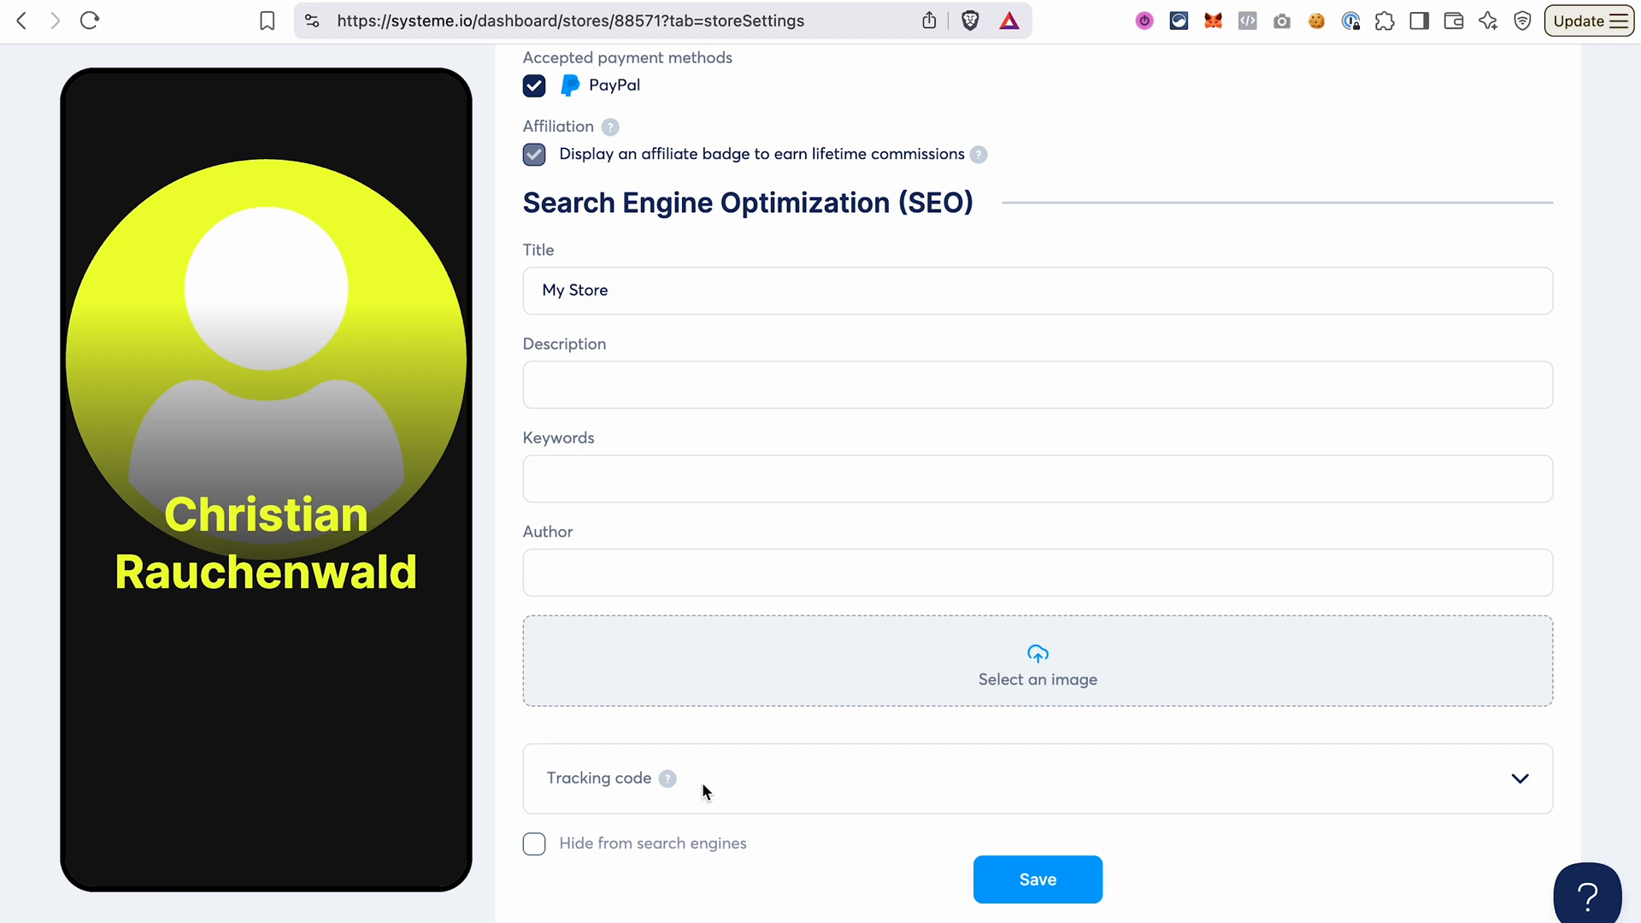
pyautogui.click(1034, 891)
pyautogui.scroll(10, 865, 590)
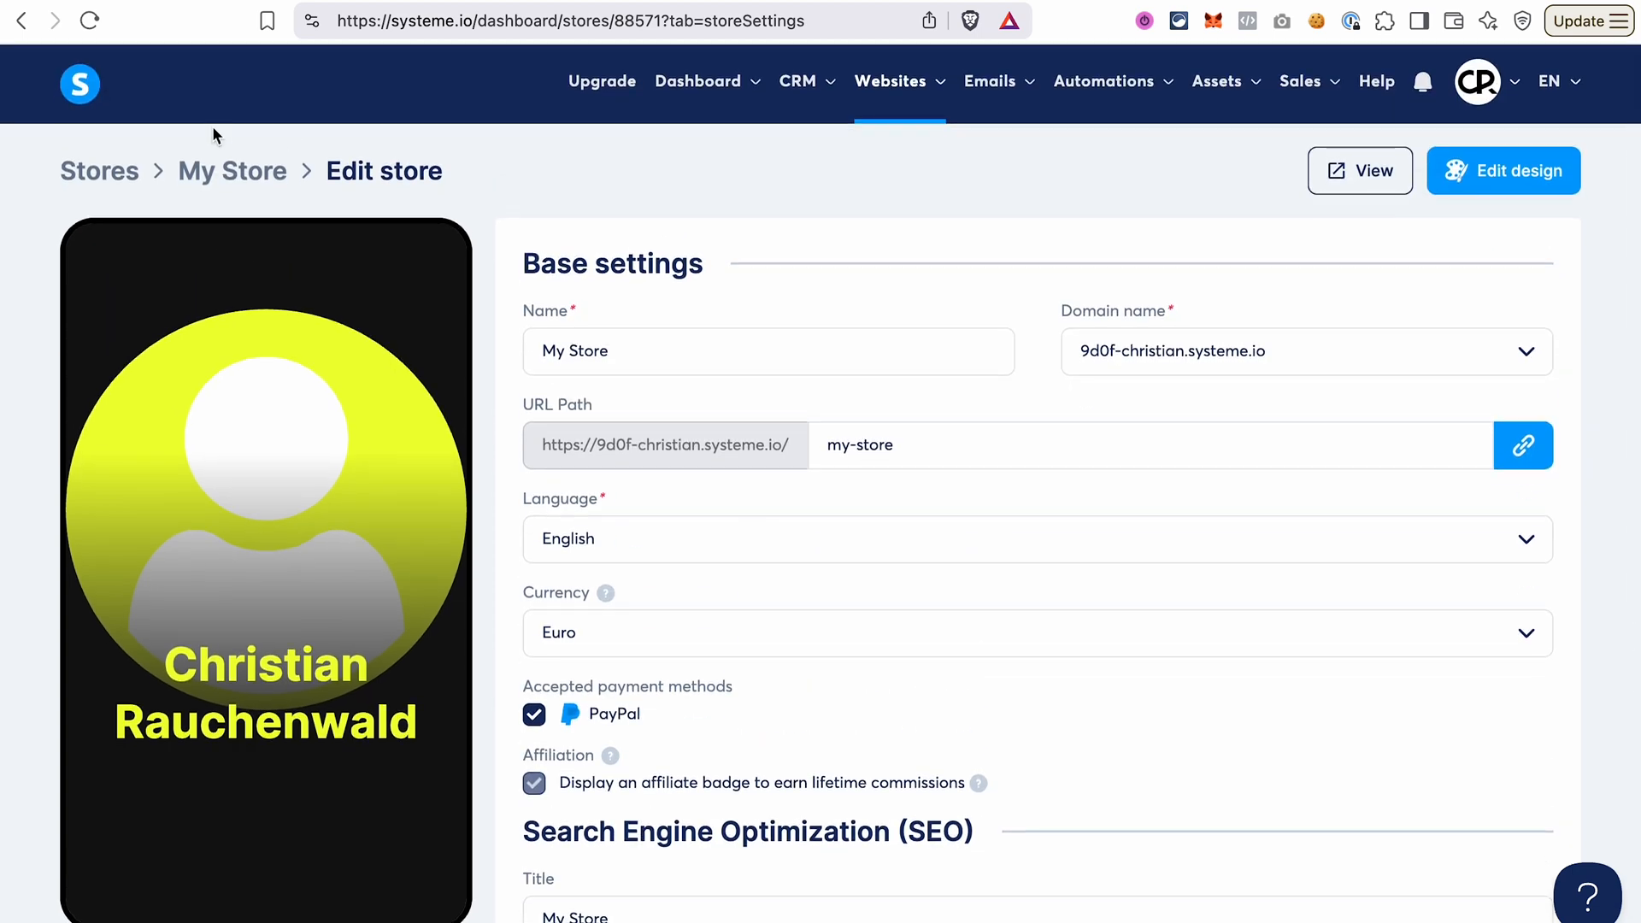
pyautogui.click(227, 171)
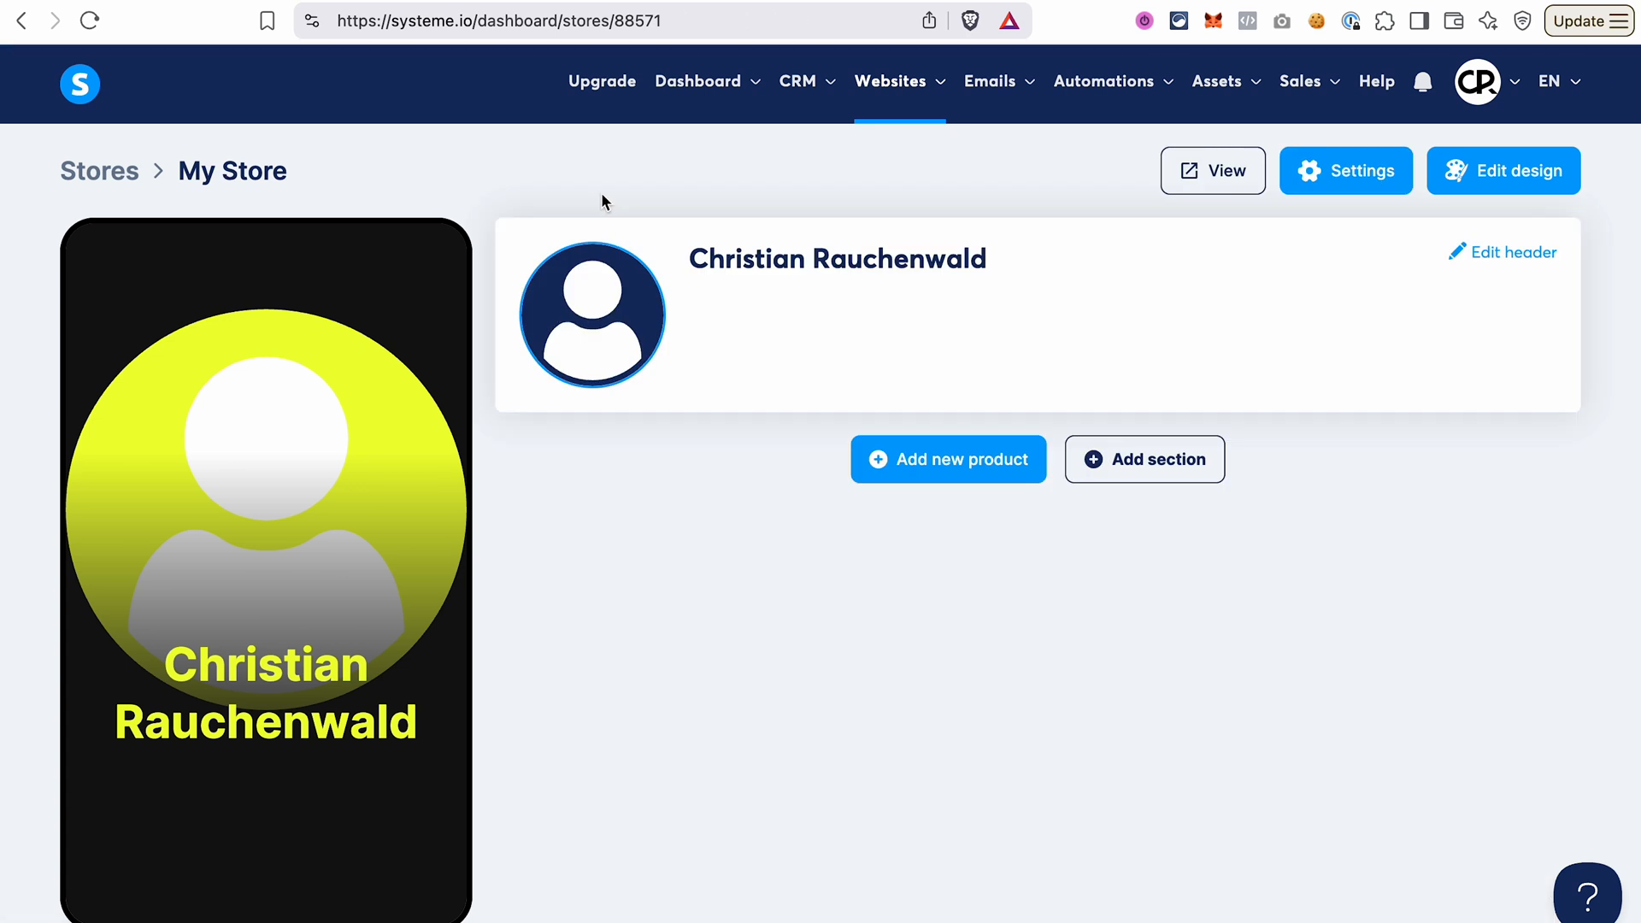
# In the store header, replace the first name in the display name and use image.jpg as the profile picture.
pyautogui.click(1500, 255)
pyautogui.doubleClick(560, 460)
pyautogui.write('Irina Rauchenwald')
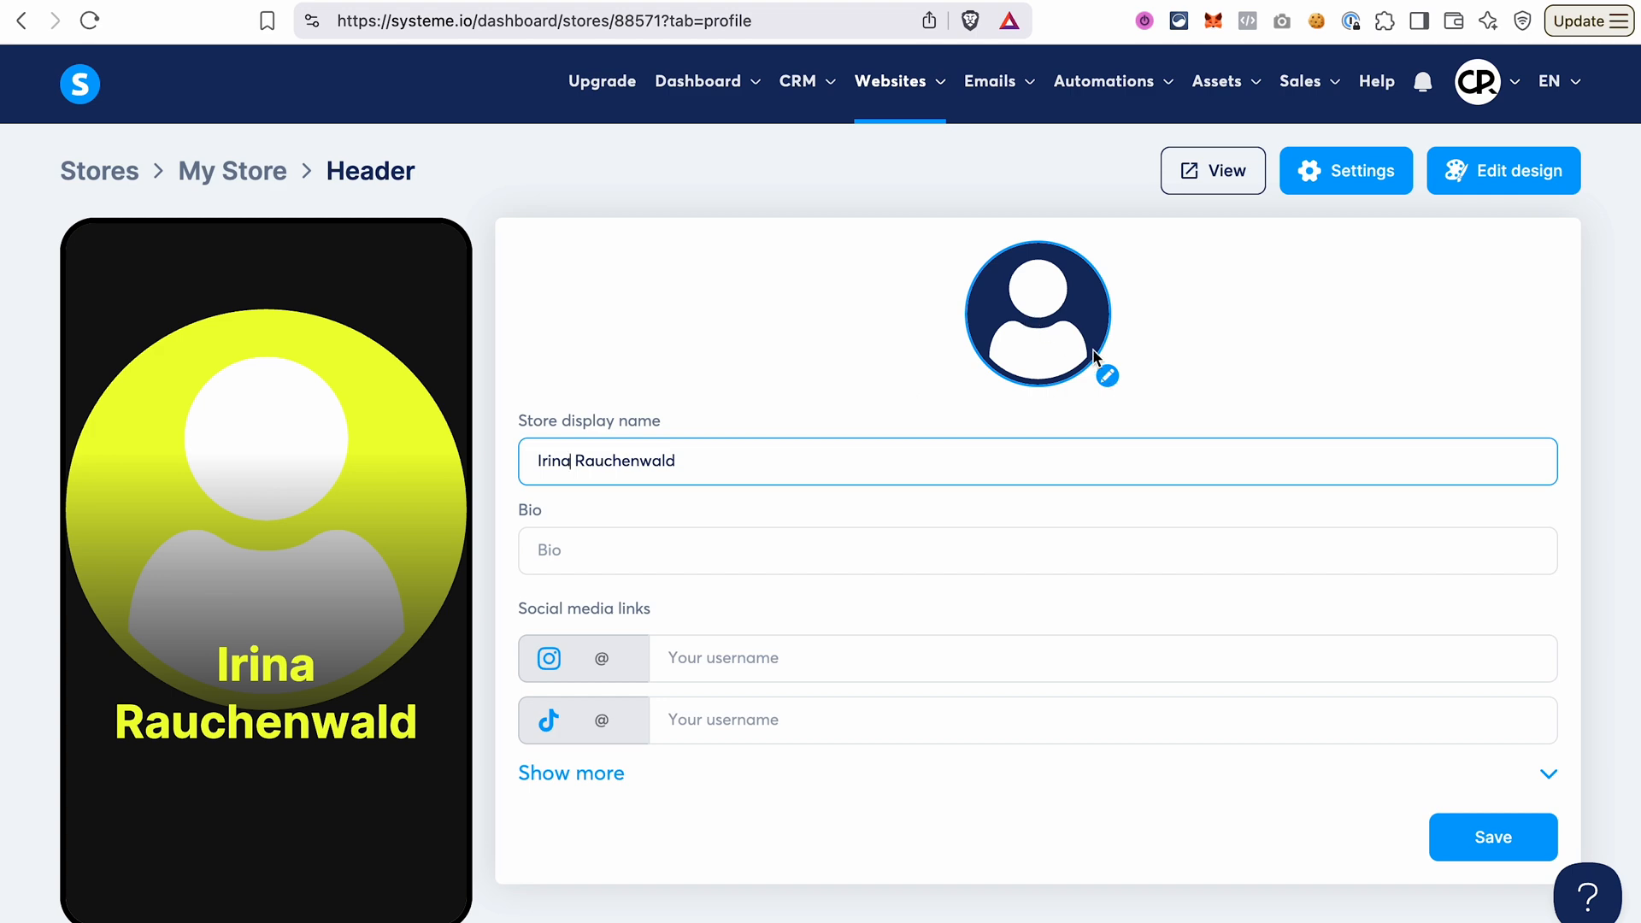
pyautogui.click(1109, 377)
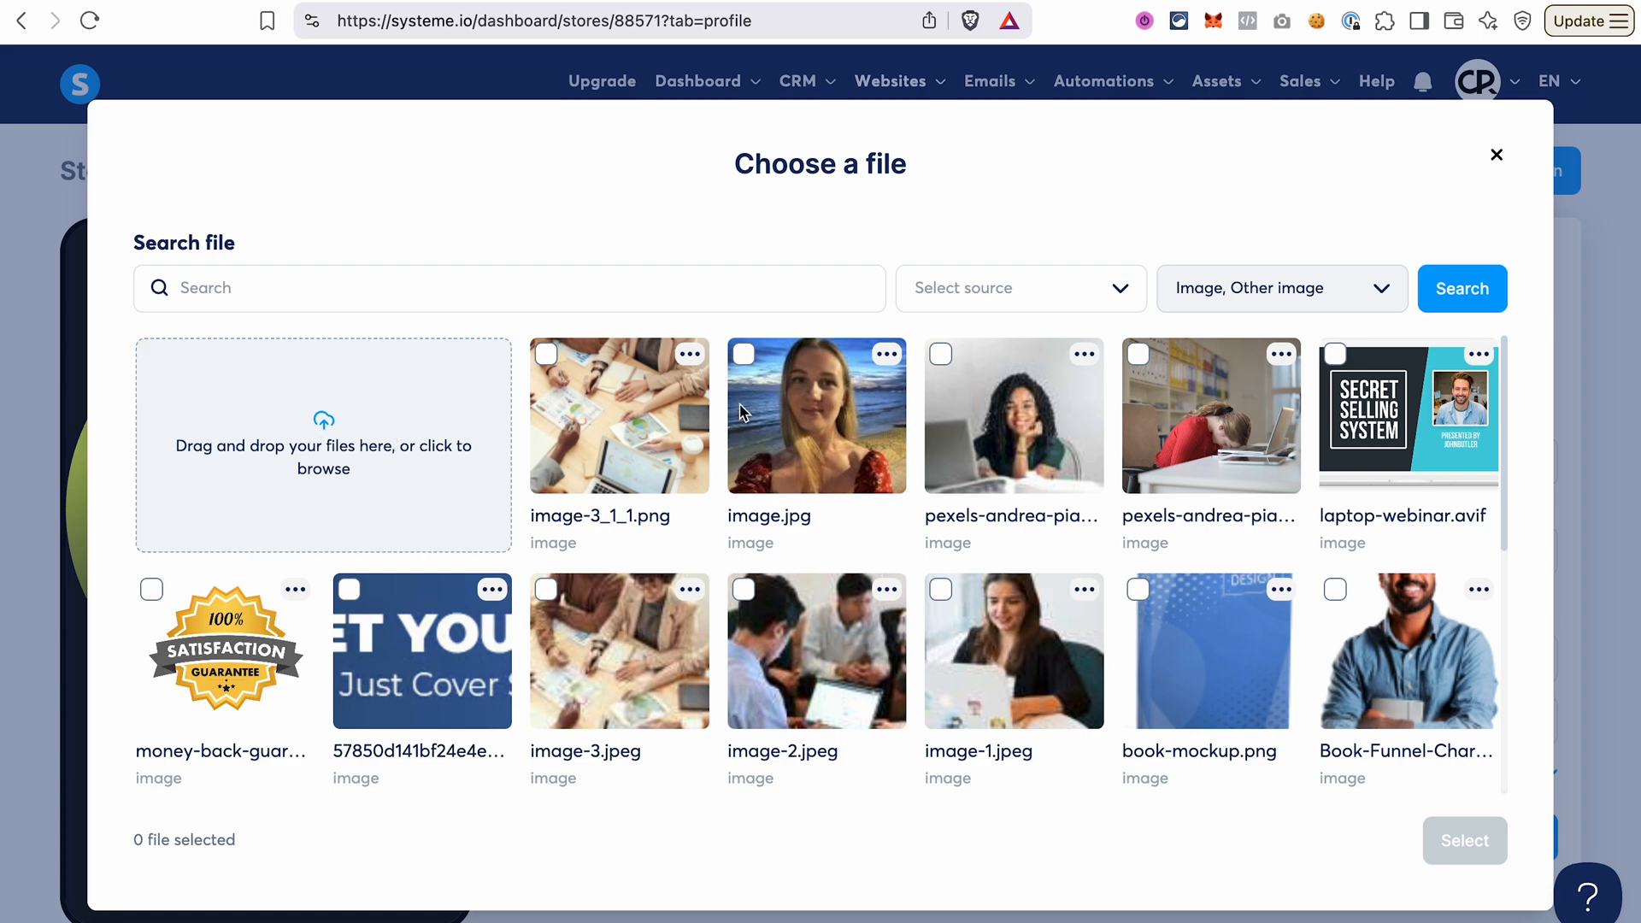
pyautogui.click(744, 354)
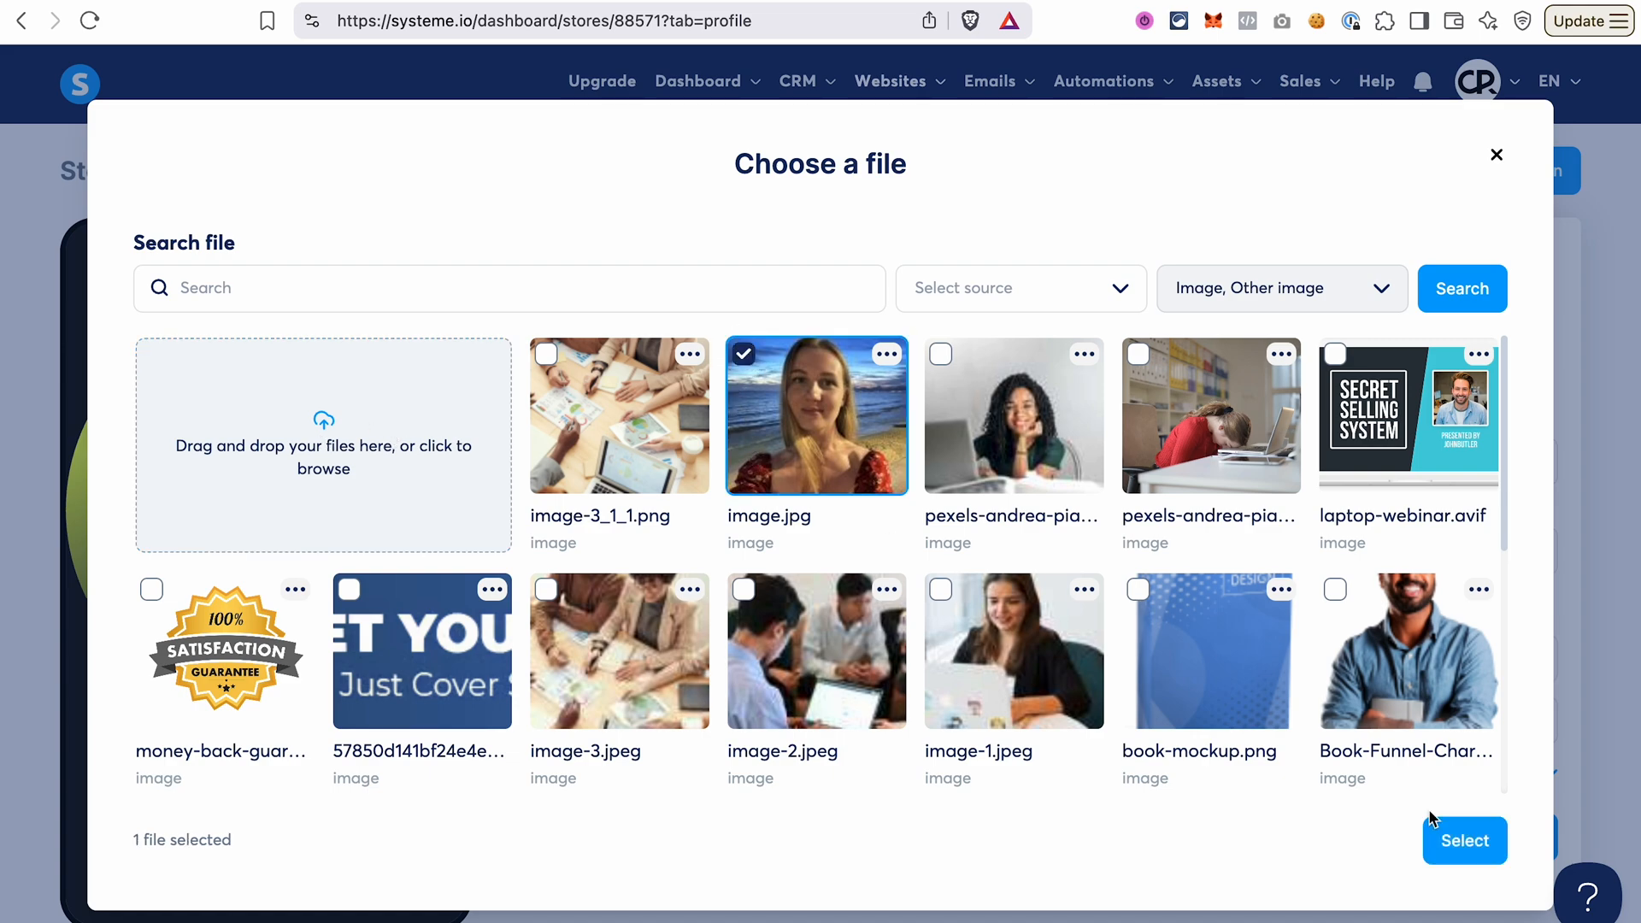
pyautogui.click(1465, 842)
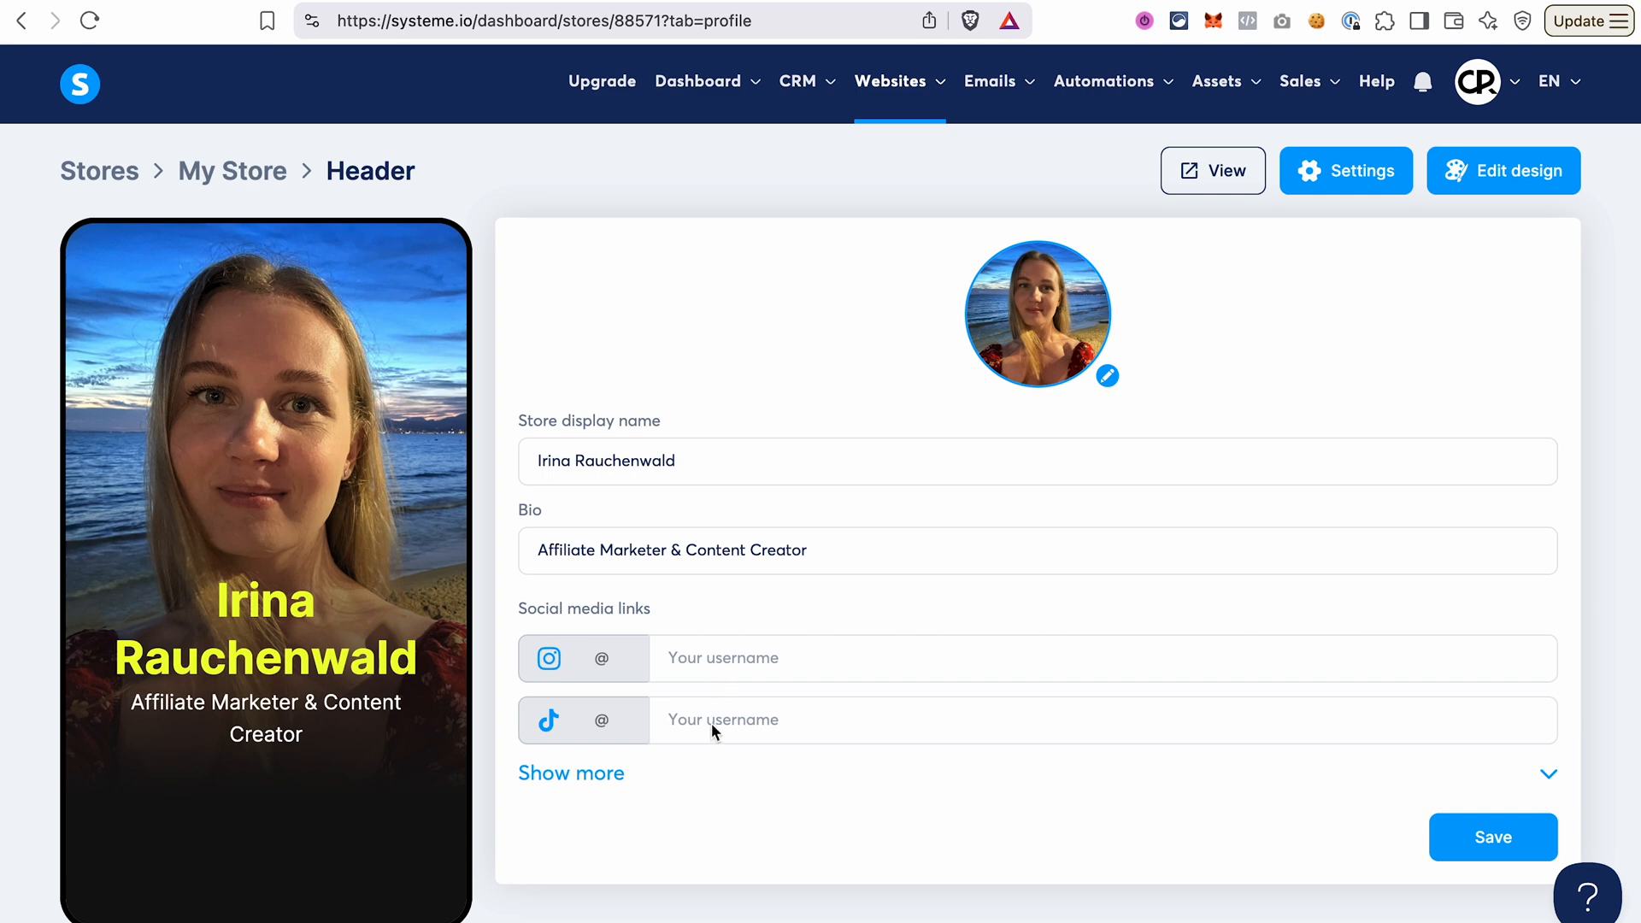
pyautogui.click(725, 664)
pyautogui.write('https://www.instagram.com/irinarauchenwald/')
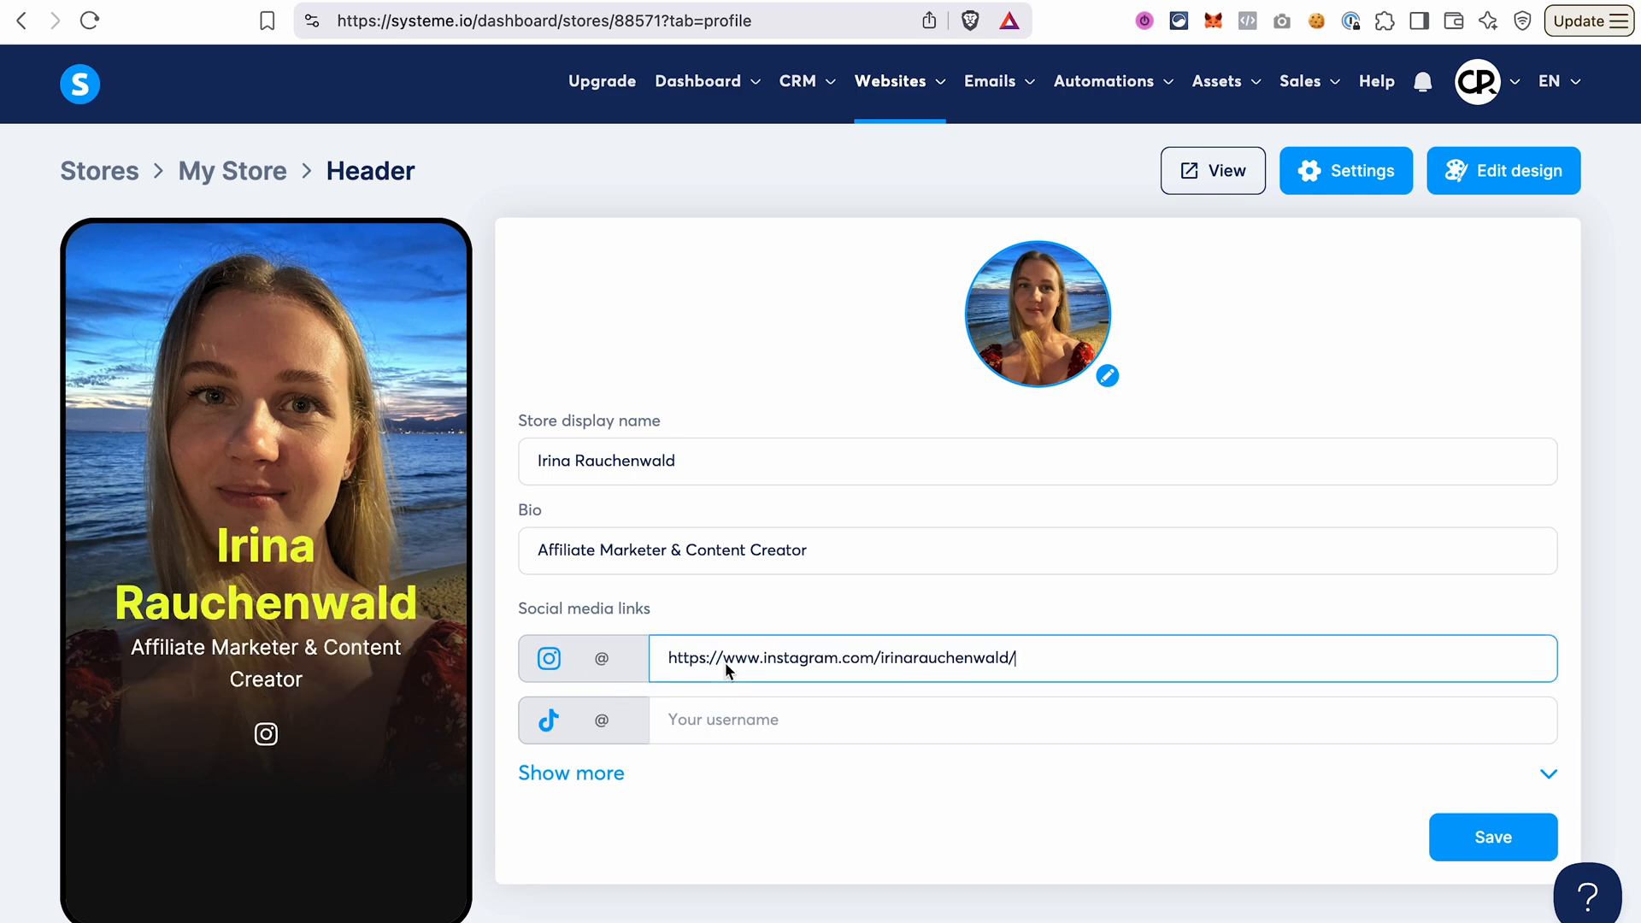
pyautogui.click(592, 774)
pyautogui.scroll(-4, 729, 755)
pyautogui.click(795, 589)
pyautogui.write('www.youtube.com/@CFPowerScripts')
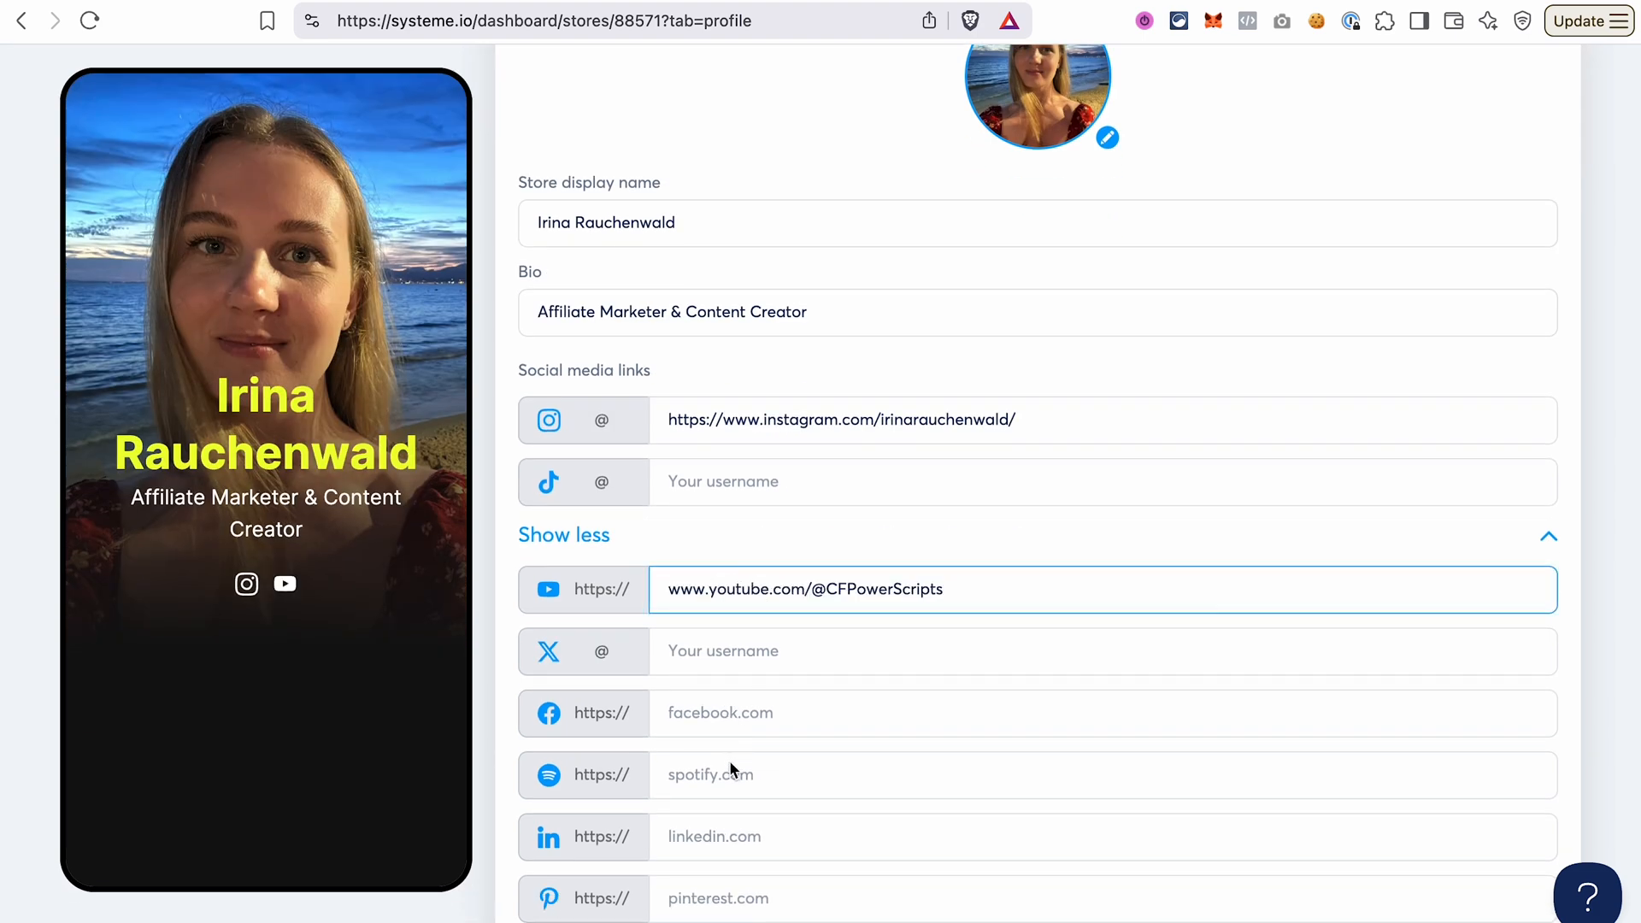
pyautogui.click(735, 833)
pyautogui.write('www.linkedin.com/in/irinarauchenwald/')
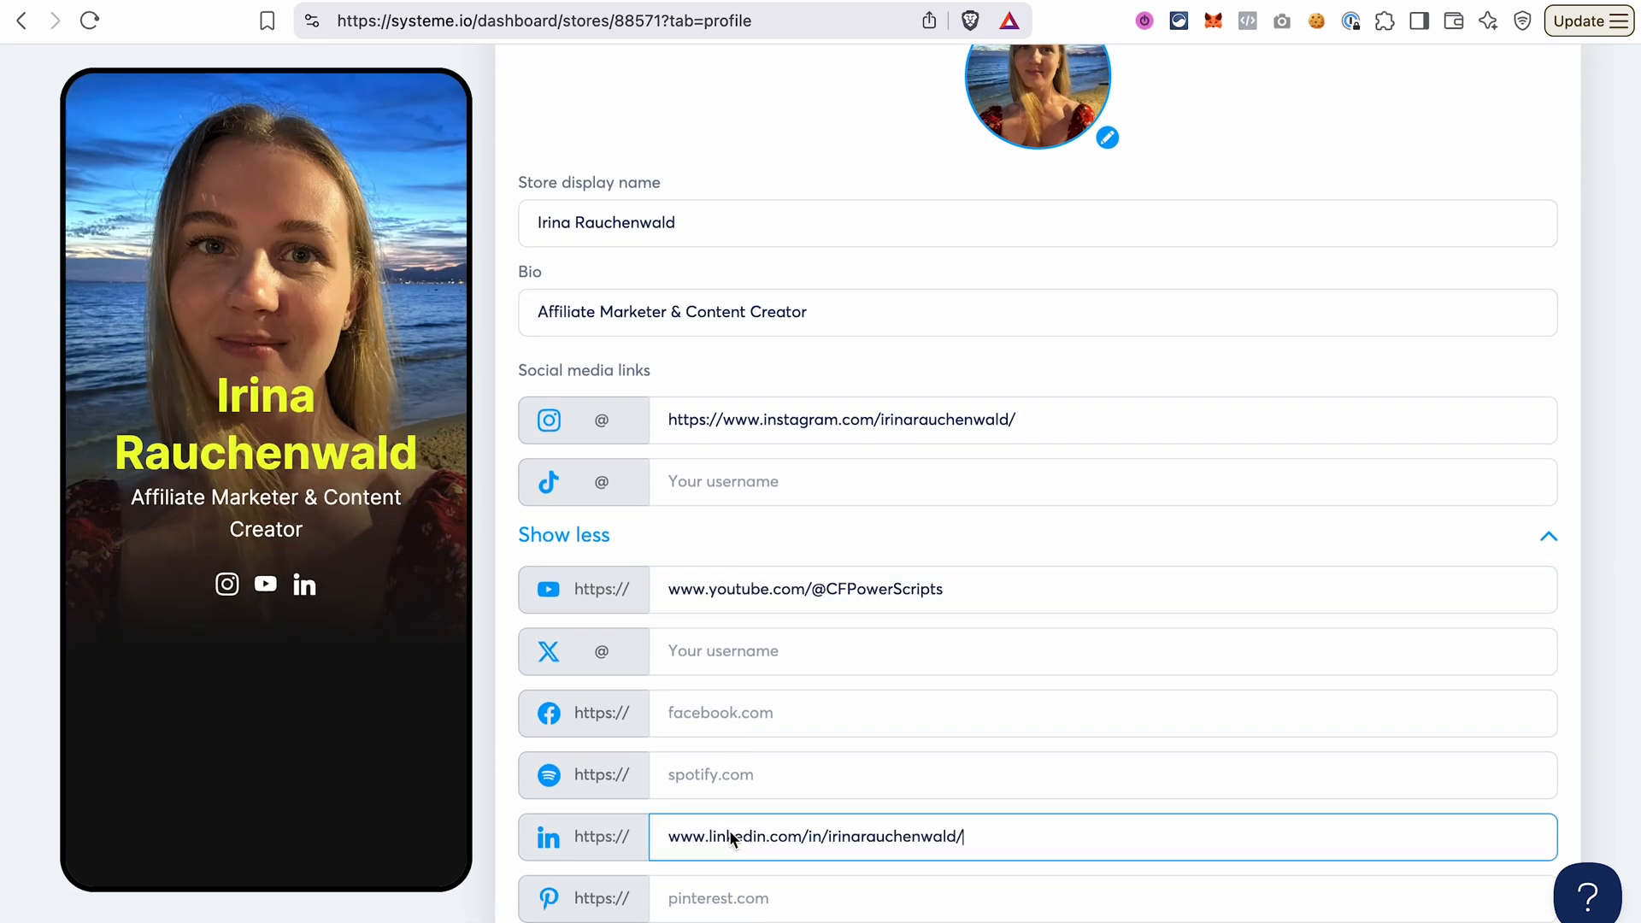
pyautogui.scroll(-7, 850, 679)
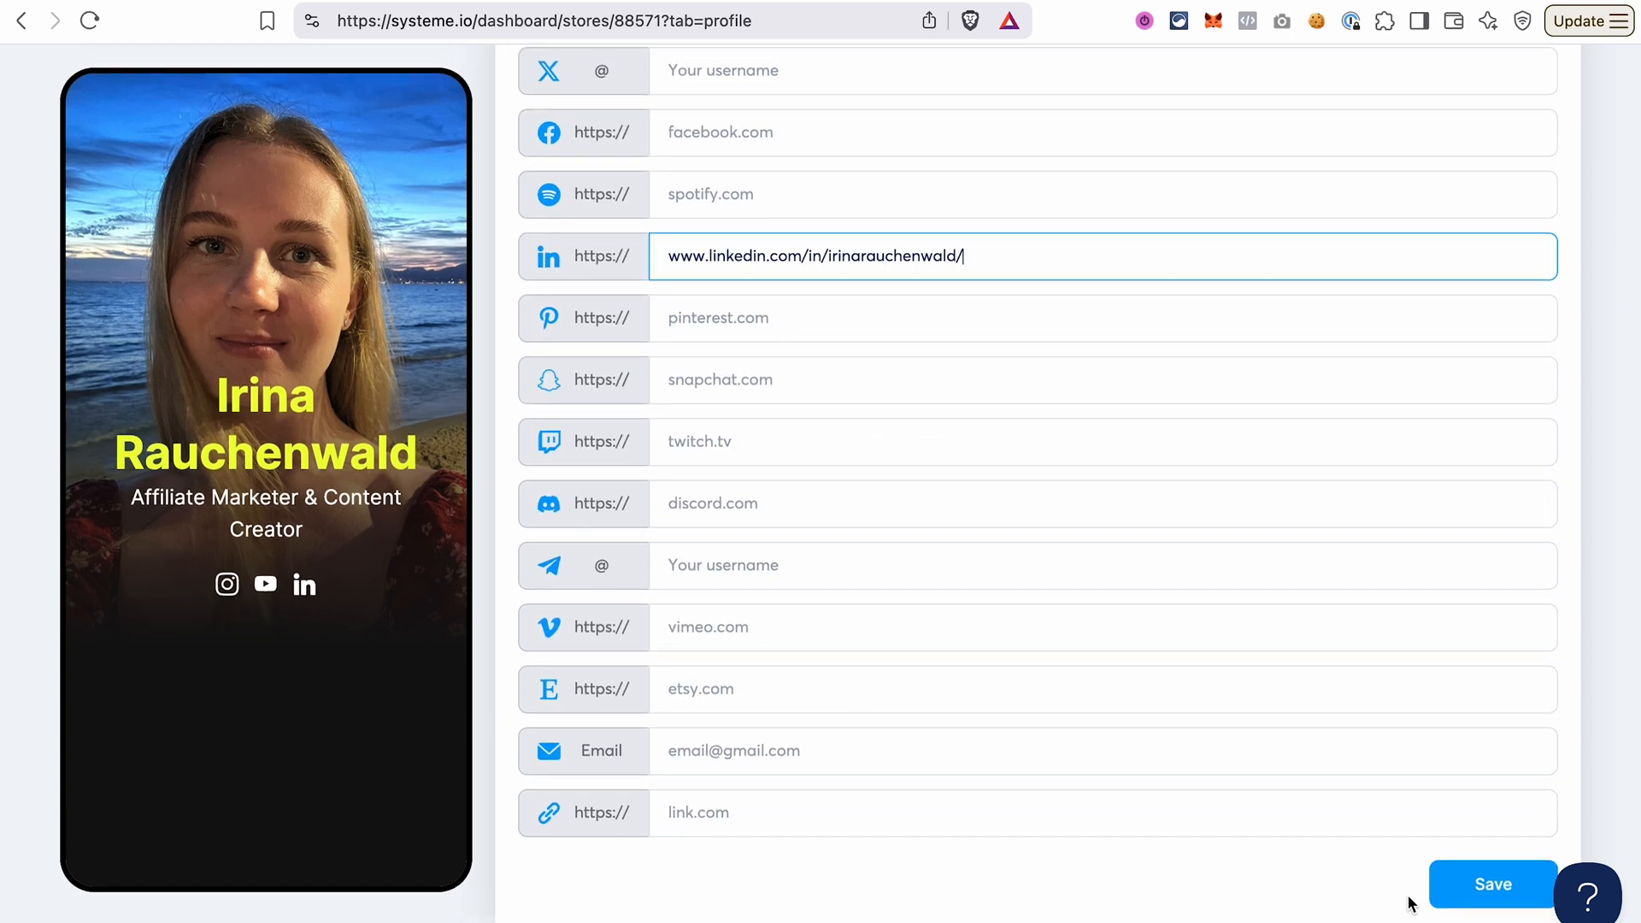
pyautogui.click(1476, 884)
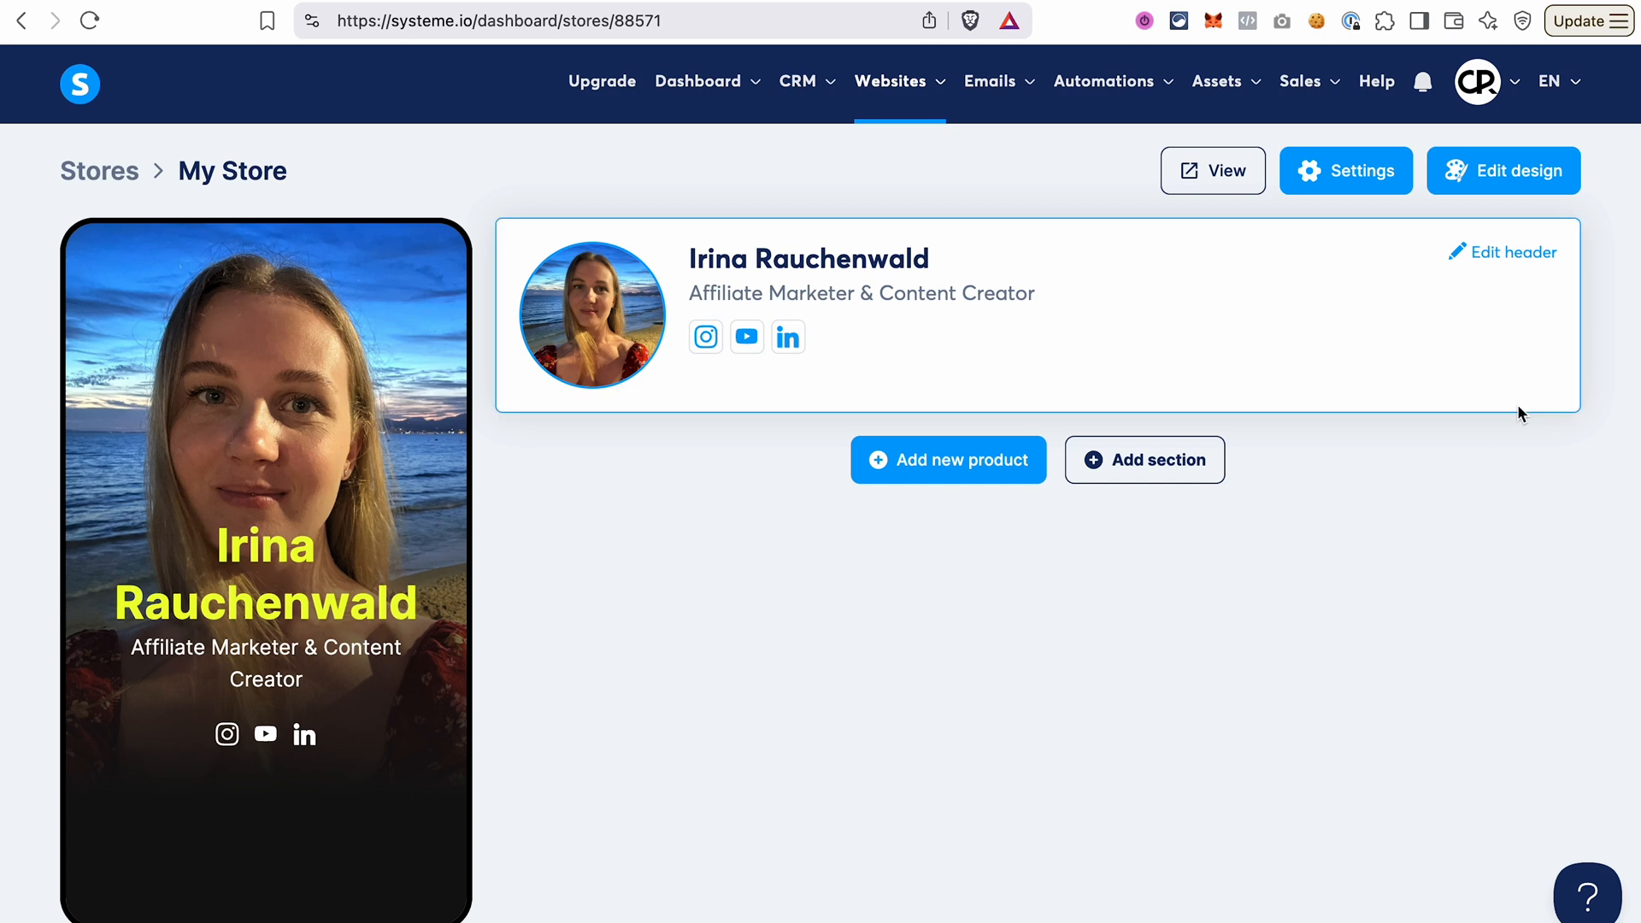
# Preview the store with the red bag buyer theme, and reapply the black-and-yellow traveller and photographer theme.
pyautogui.click(1515, 174)
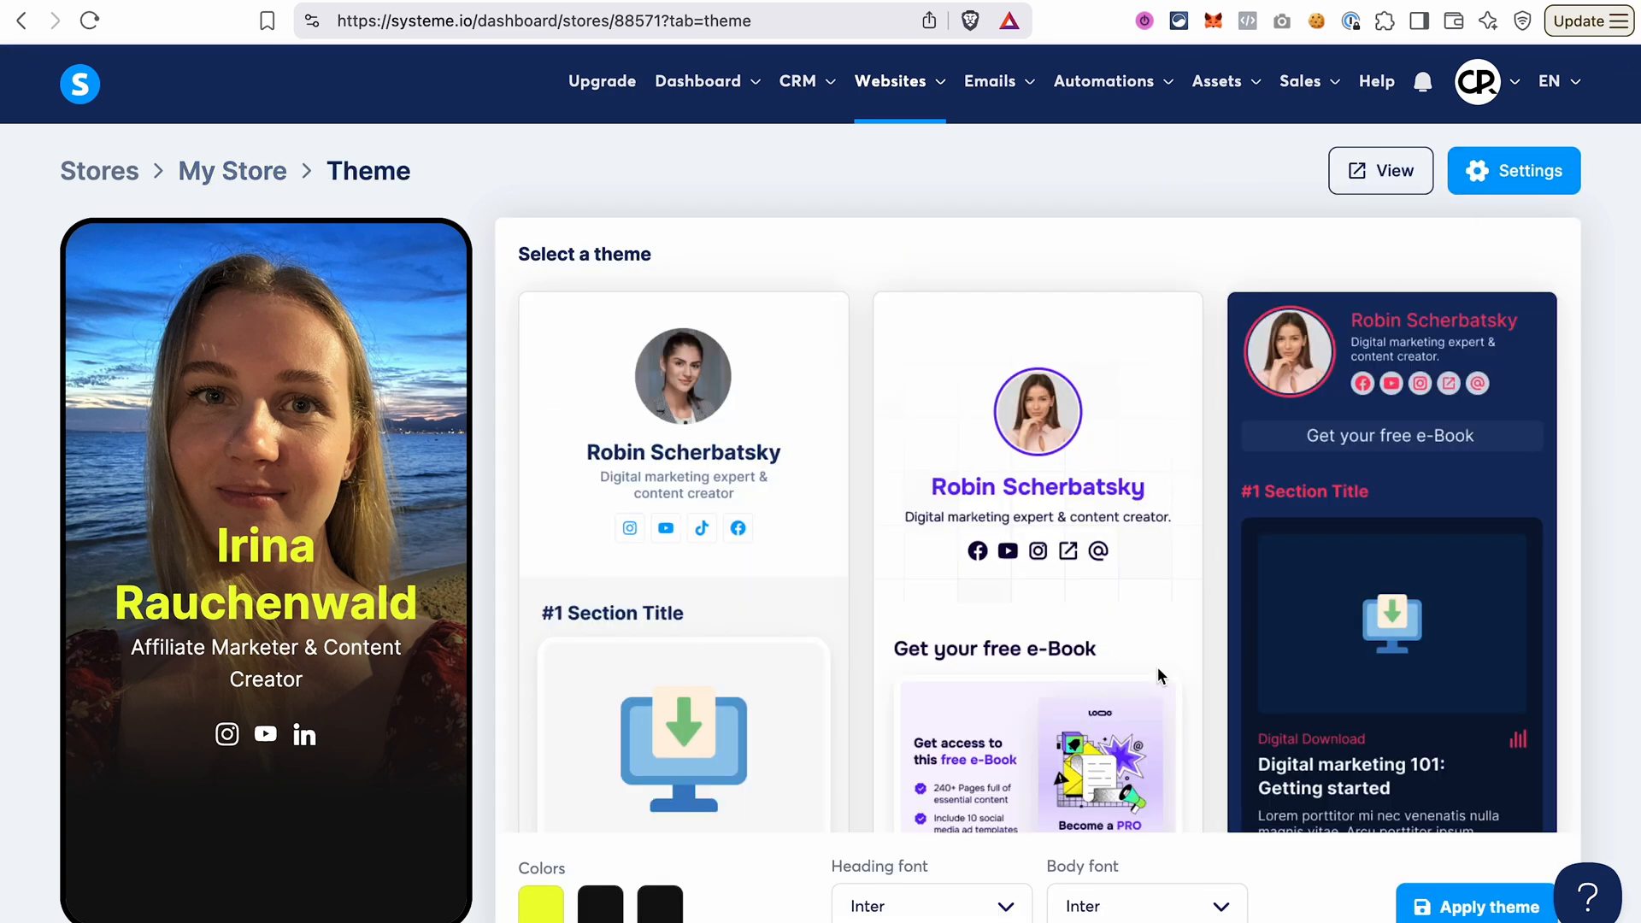
pyautogui.scroll(-10, 1158, 666)
pyautogui.scroll(-6, 1158, 675)
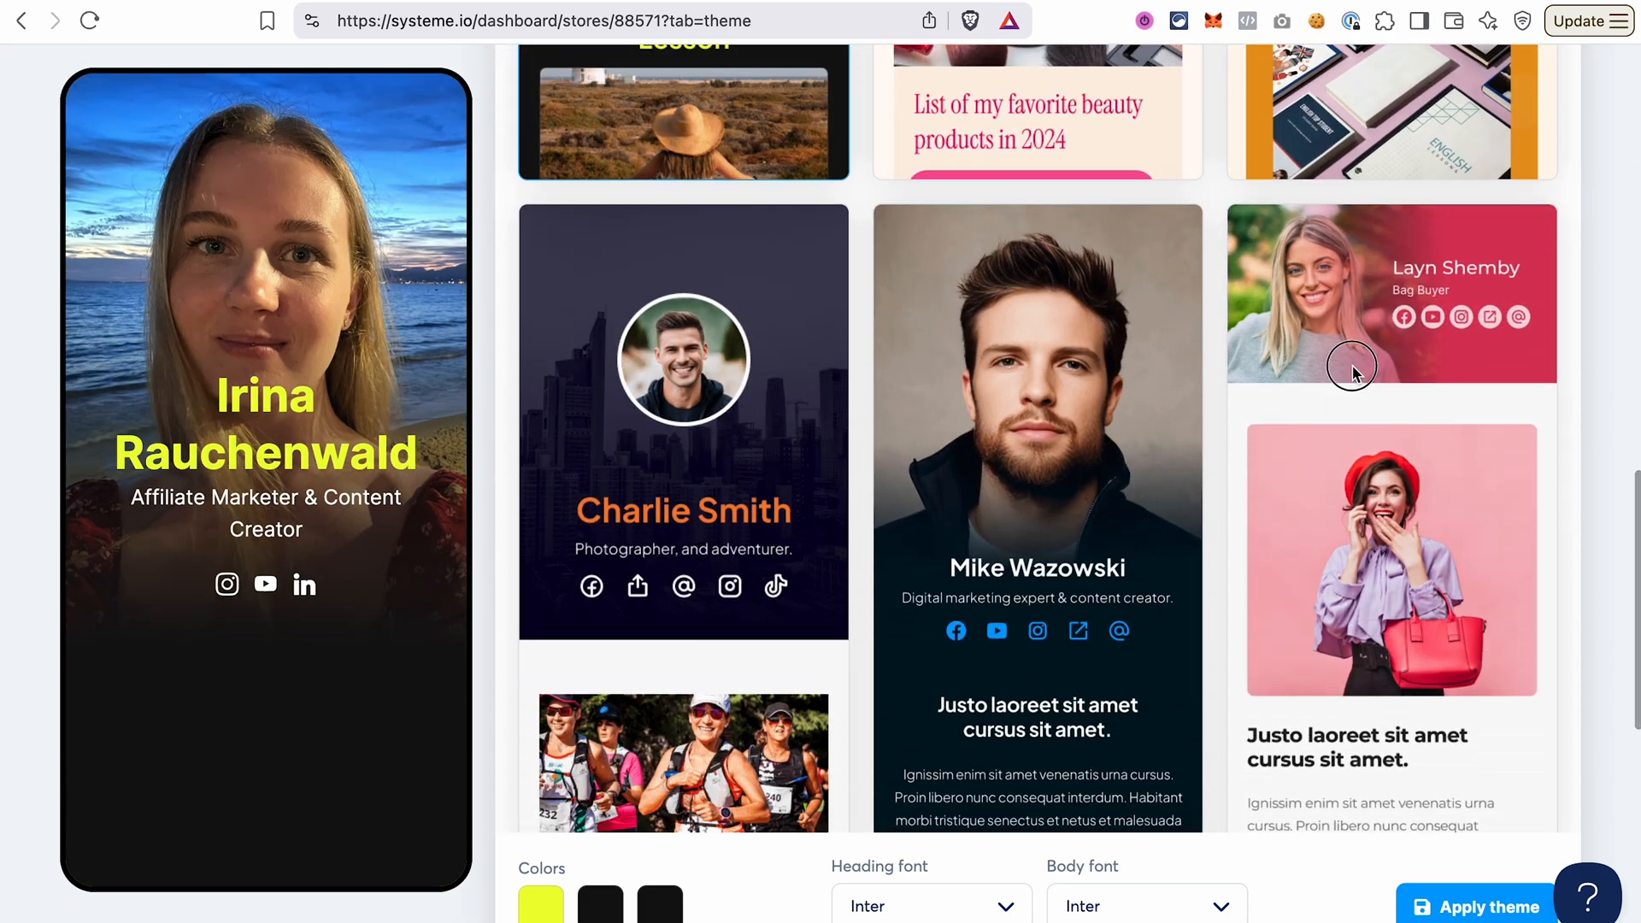
pyautogui.click(1353, 372)
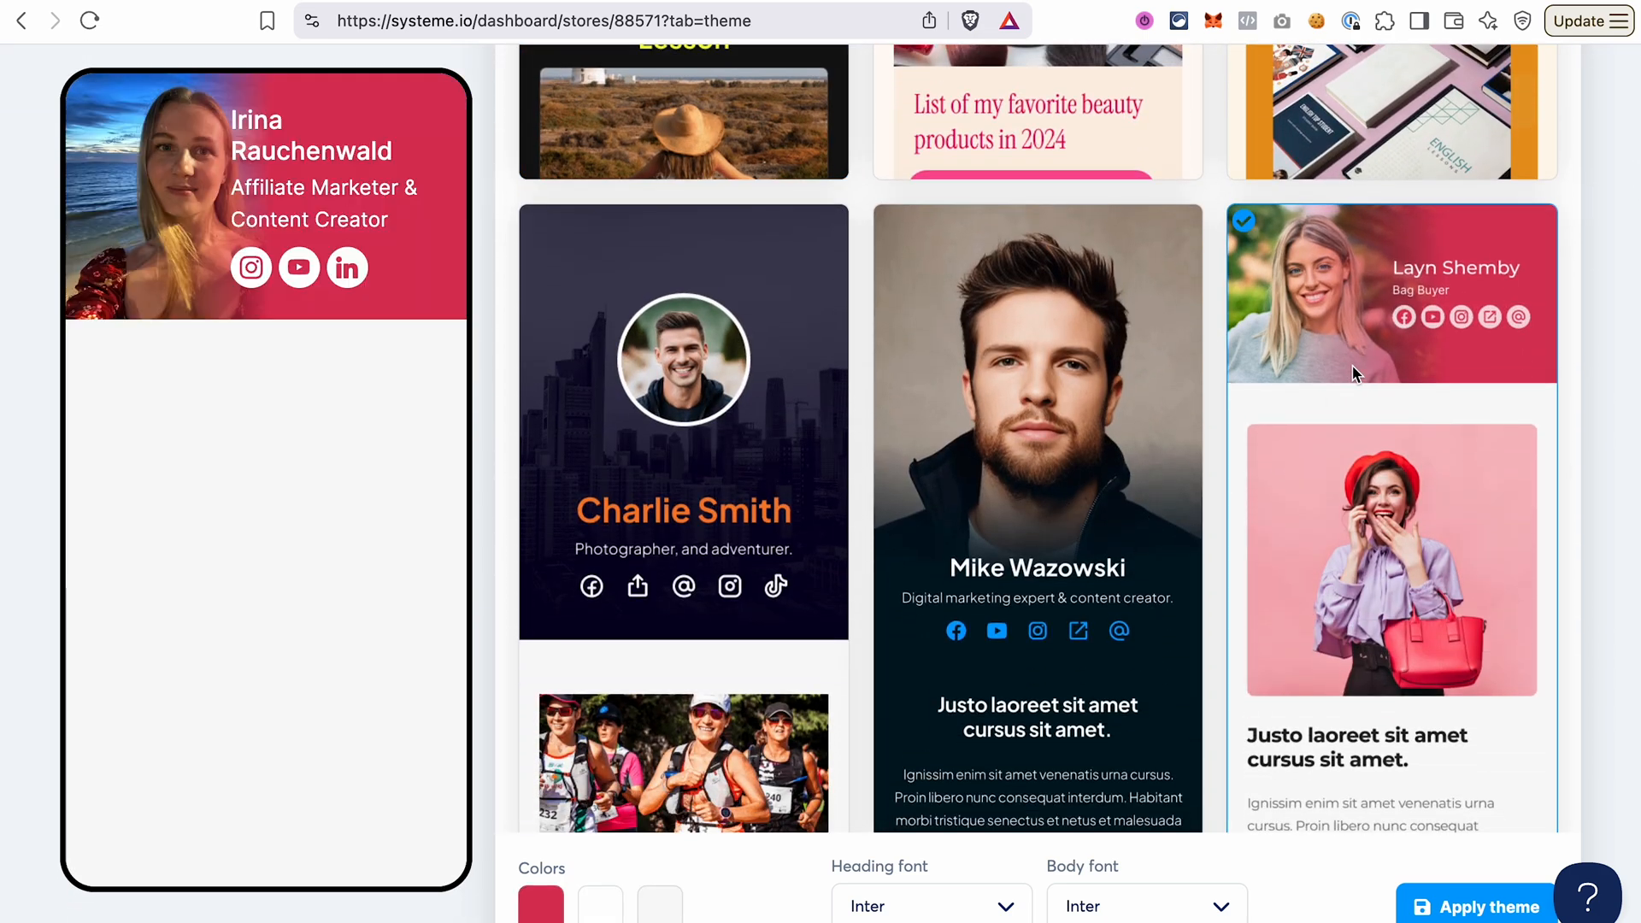
pyautogui.scroll(10, 967, 460)
pyautogui.click(657, 534)
pyautogui.click(1465, 913)
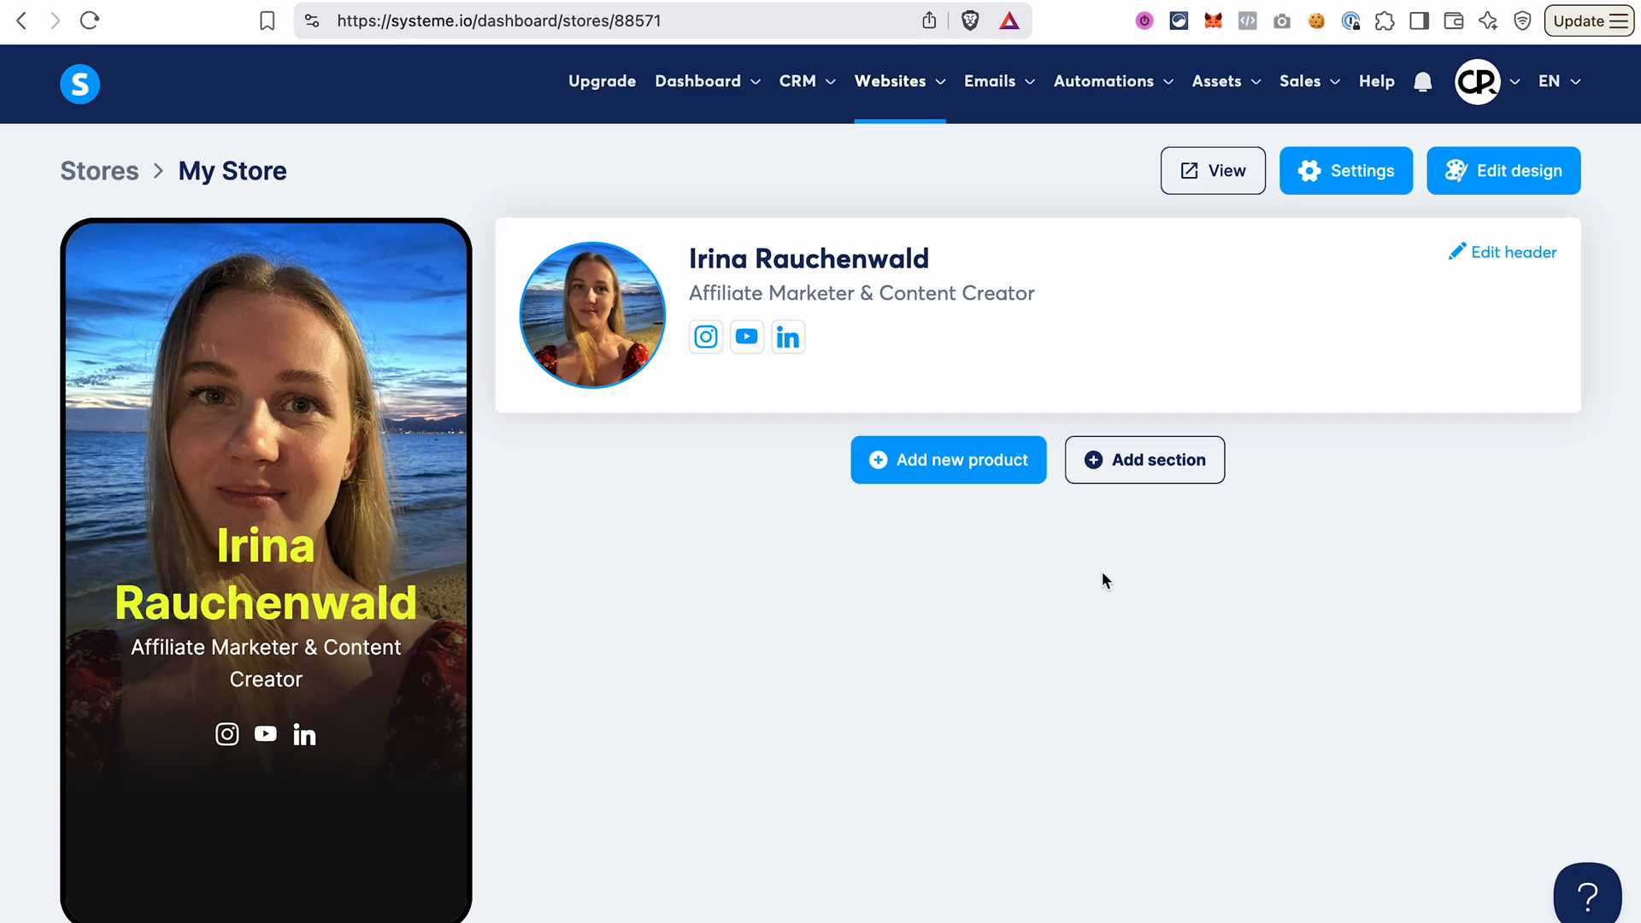
# Add a new product for collecting emails and use image-3_1_1.png as its thumbnail.
pyautogui.click(952, 470)
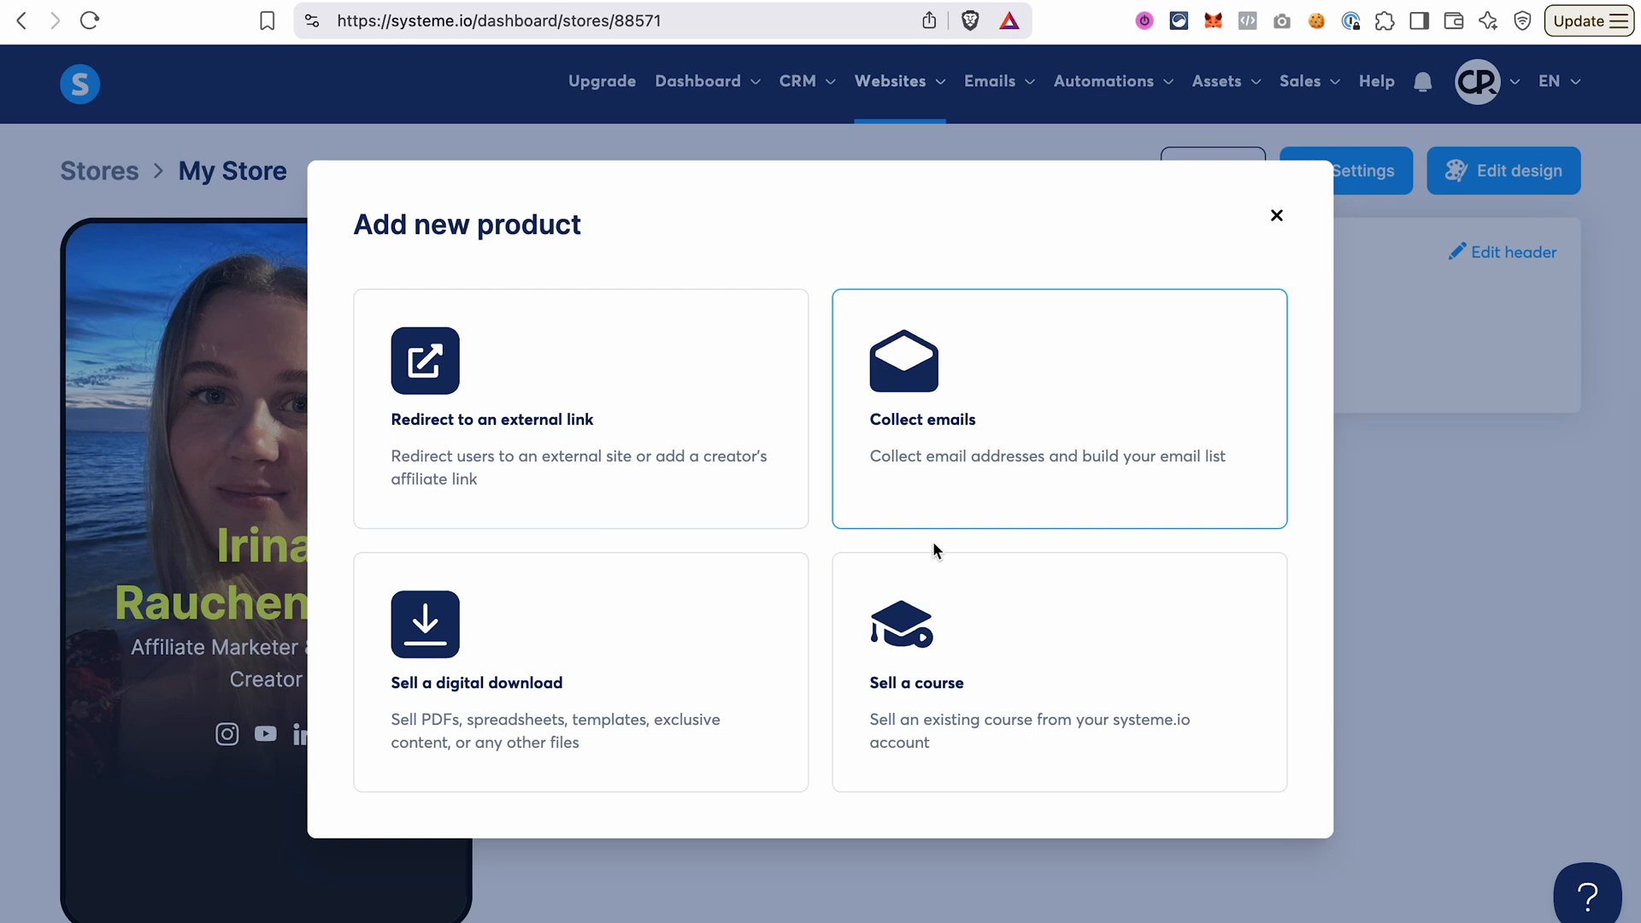
pyautogui.click(1013, 437)
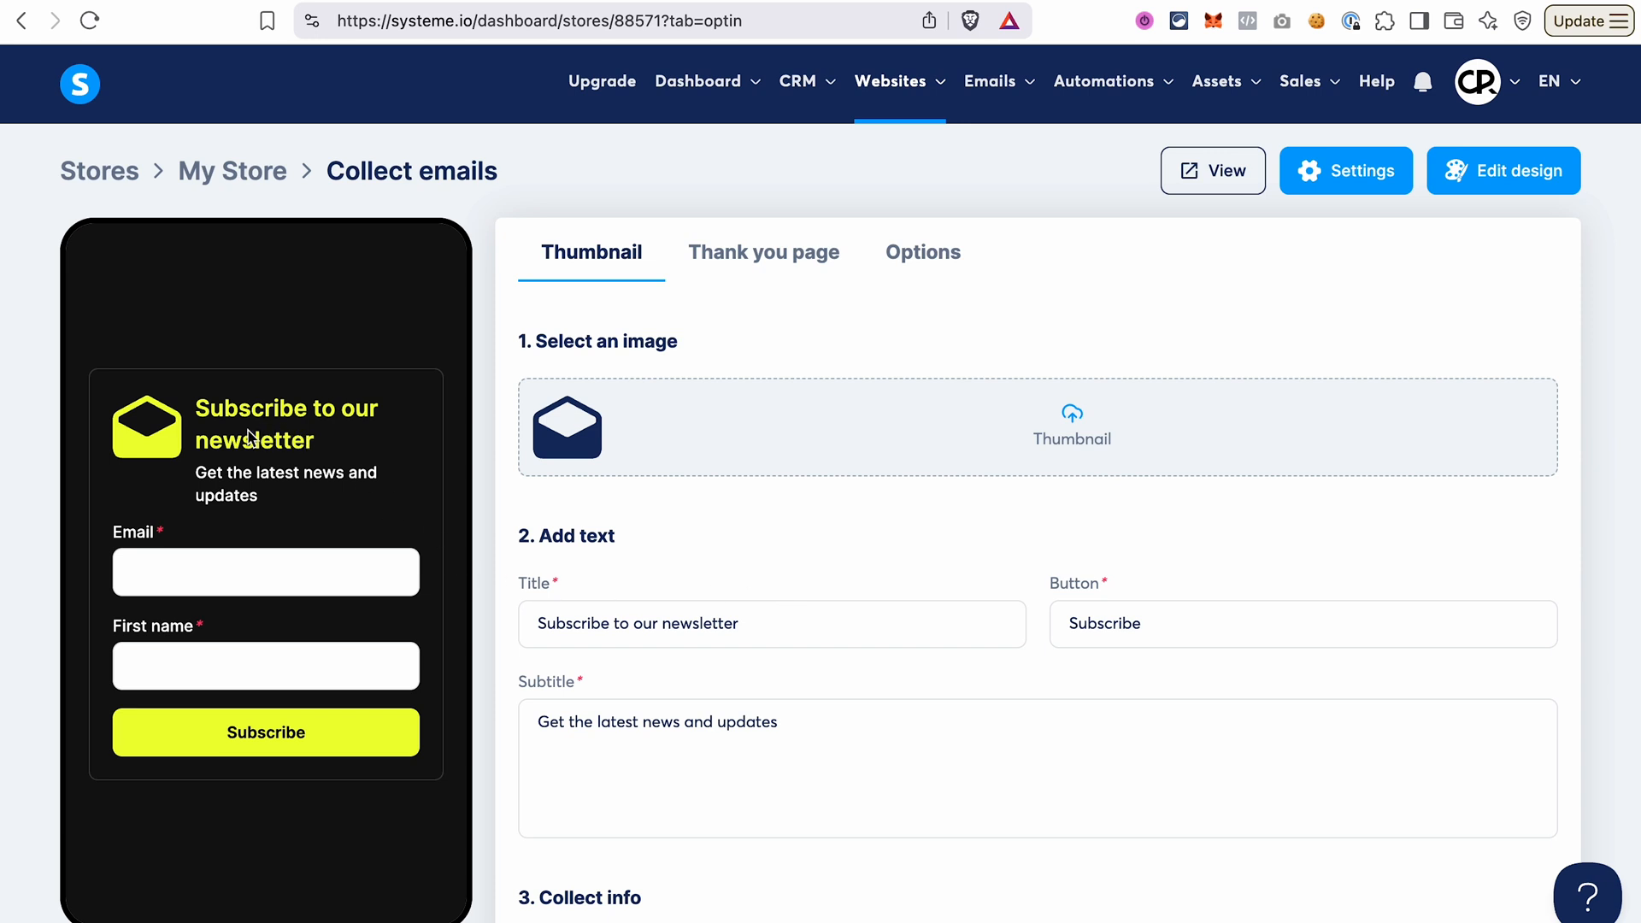
pyautogui.click(1070, 418)
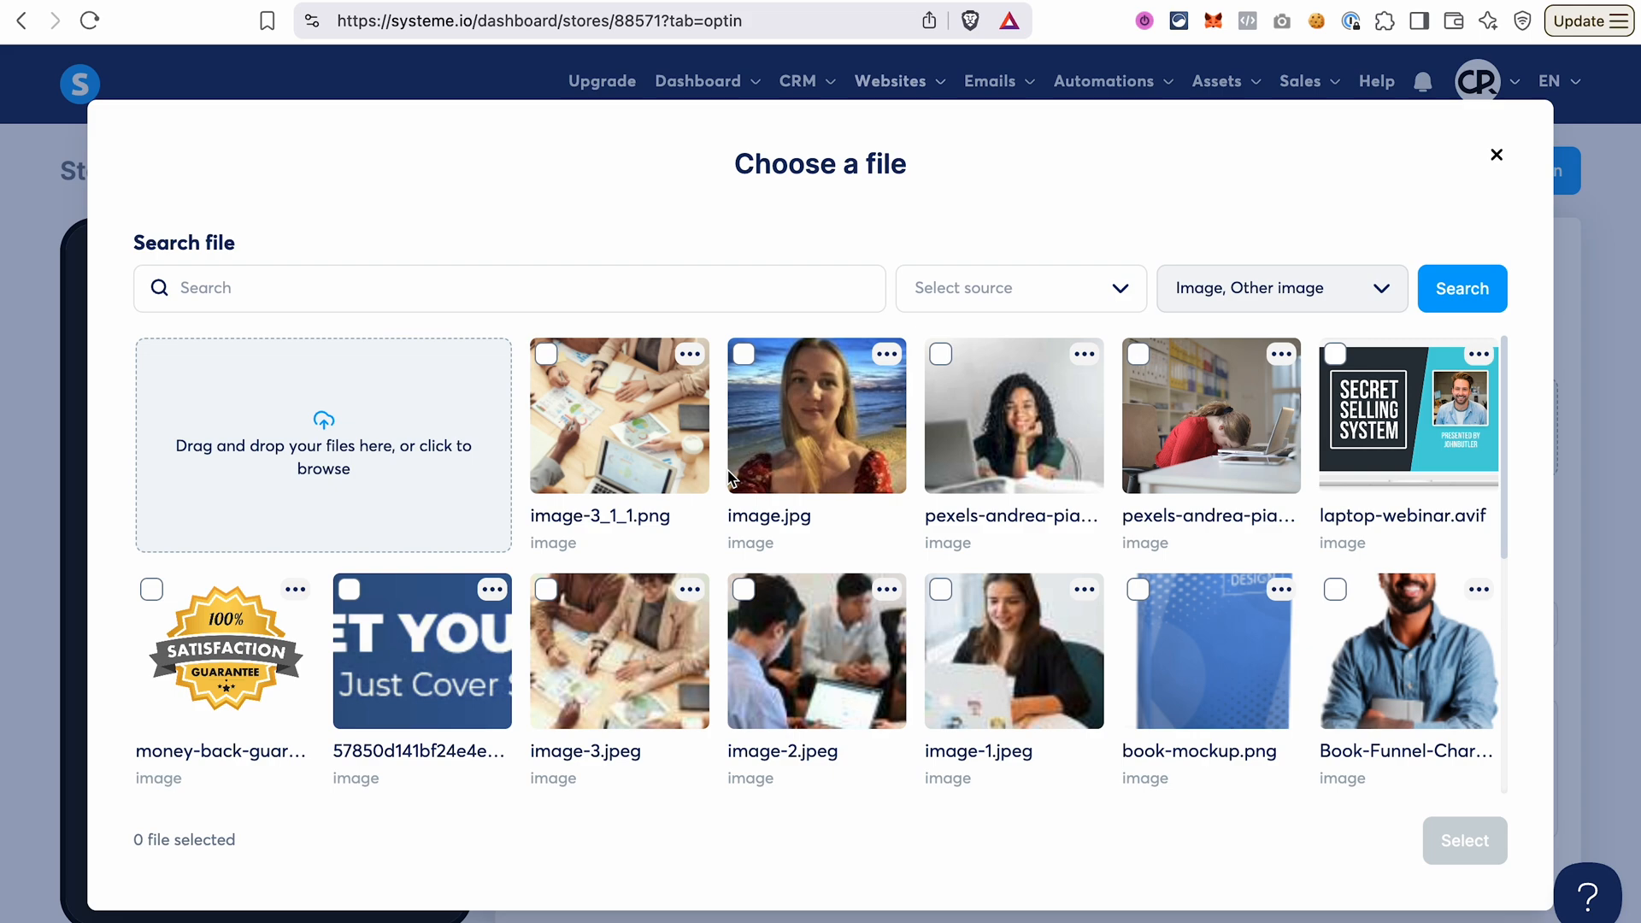
pyautogui.click(592, 423)
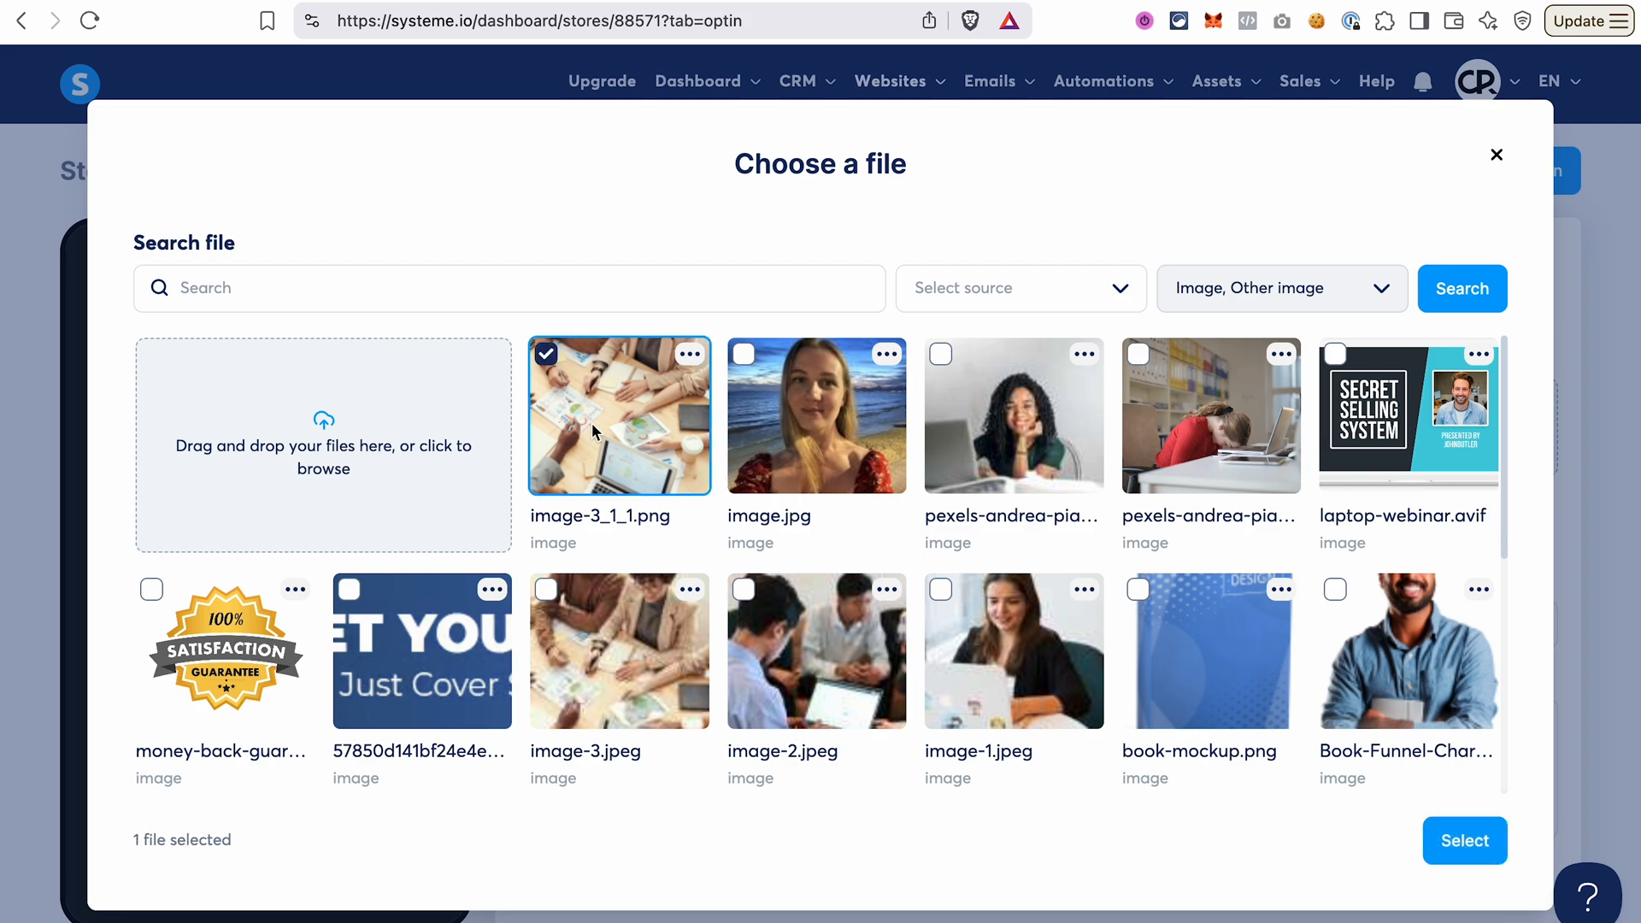
pyautogui.click(1459, 837)
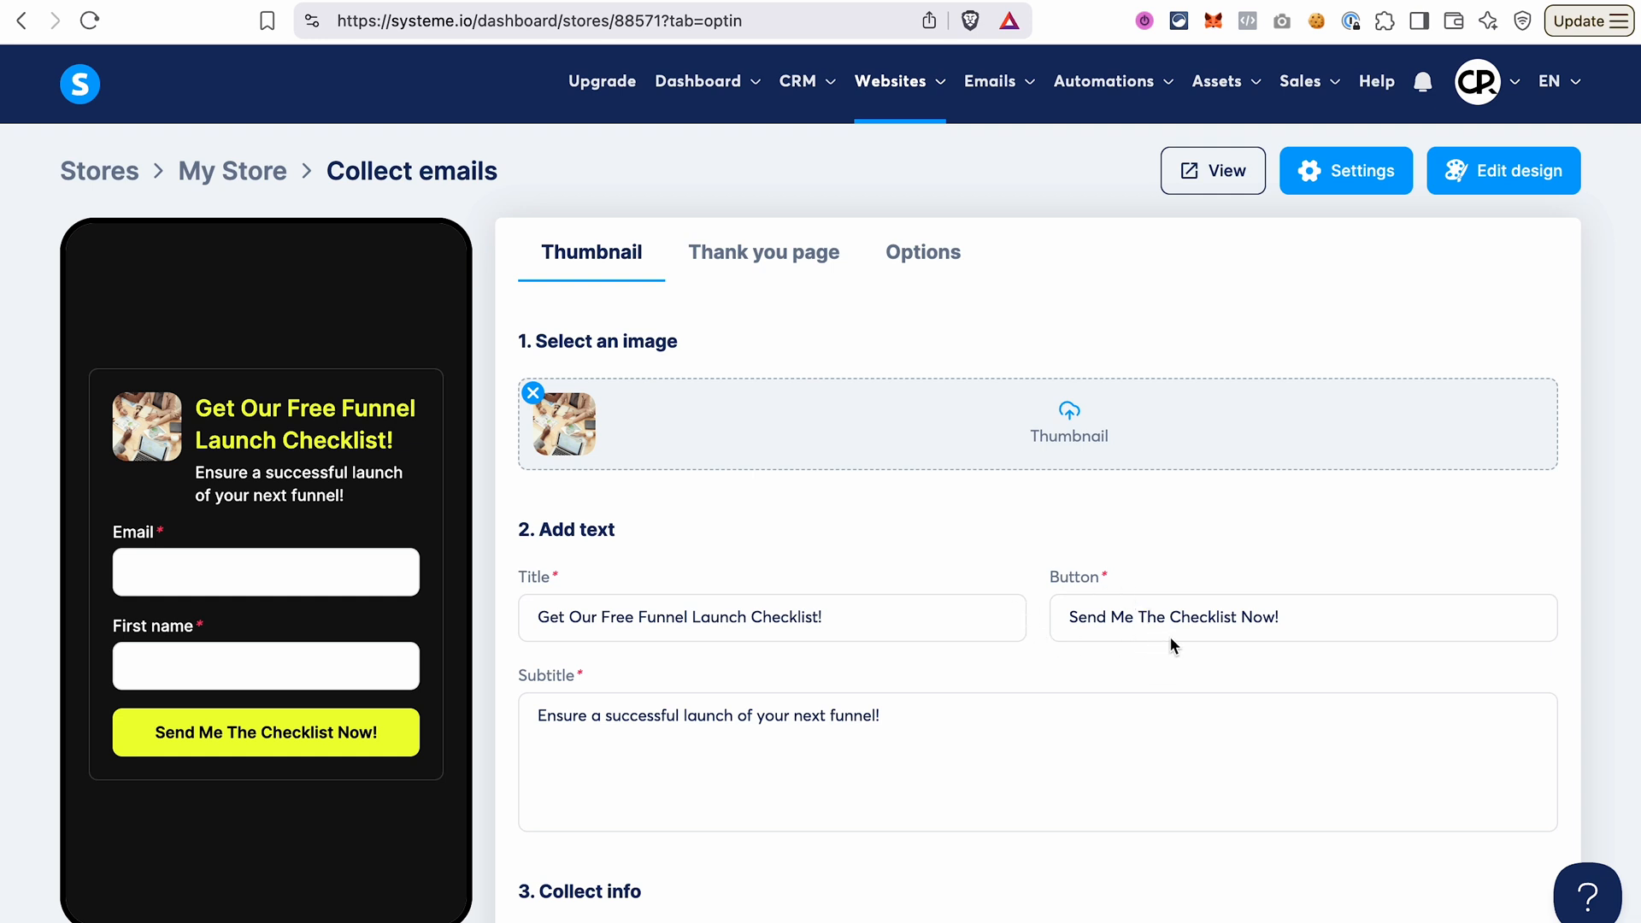
# In the opt-in form's collected info, move the First name field above Email and add a Phone number field.
pyautogui.scroll(-5, 1068, 665)
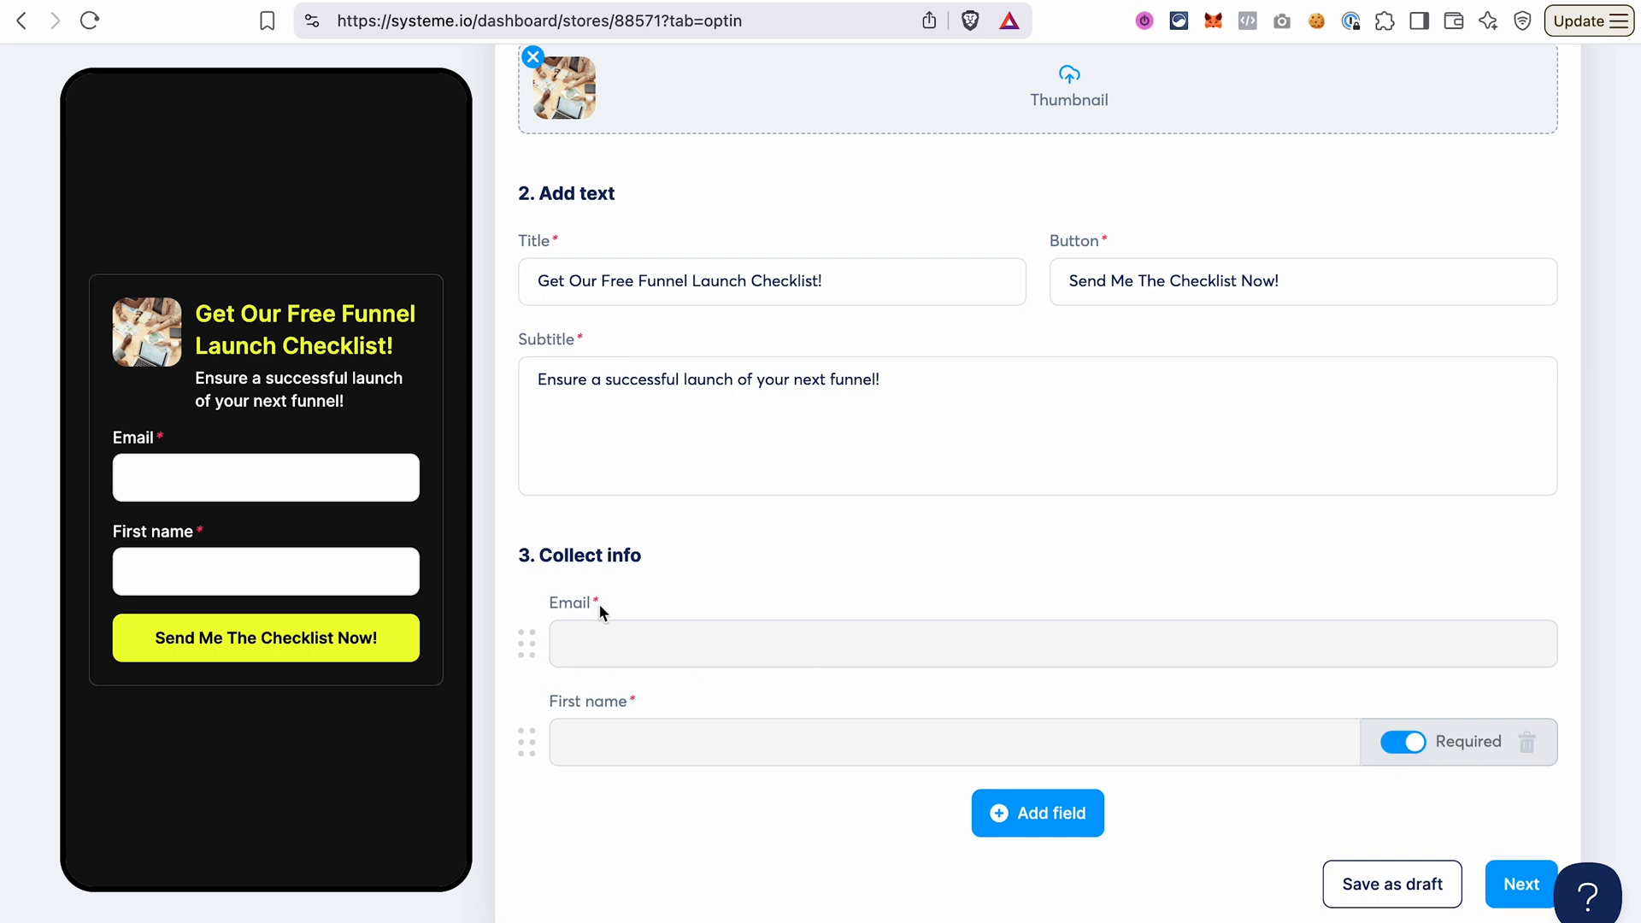
pyautogui.moveTo(531, 747); pyautogui.dragTo(531, 657)
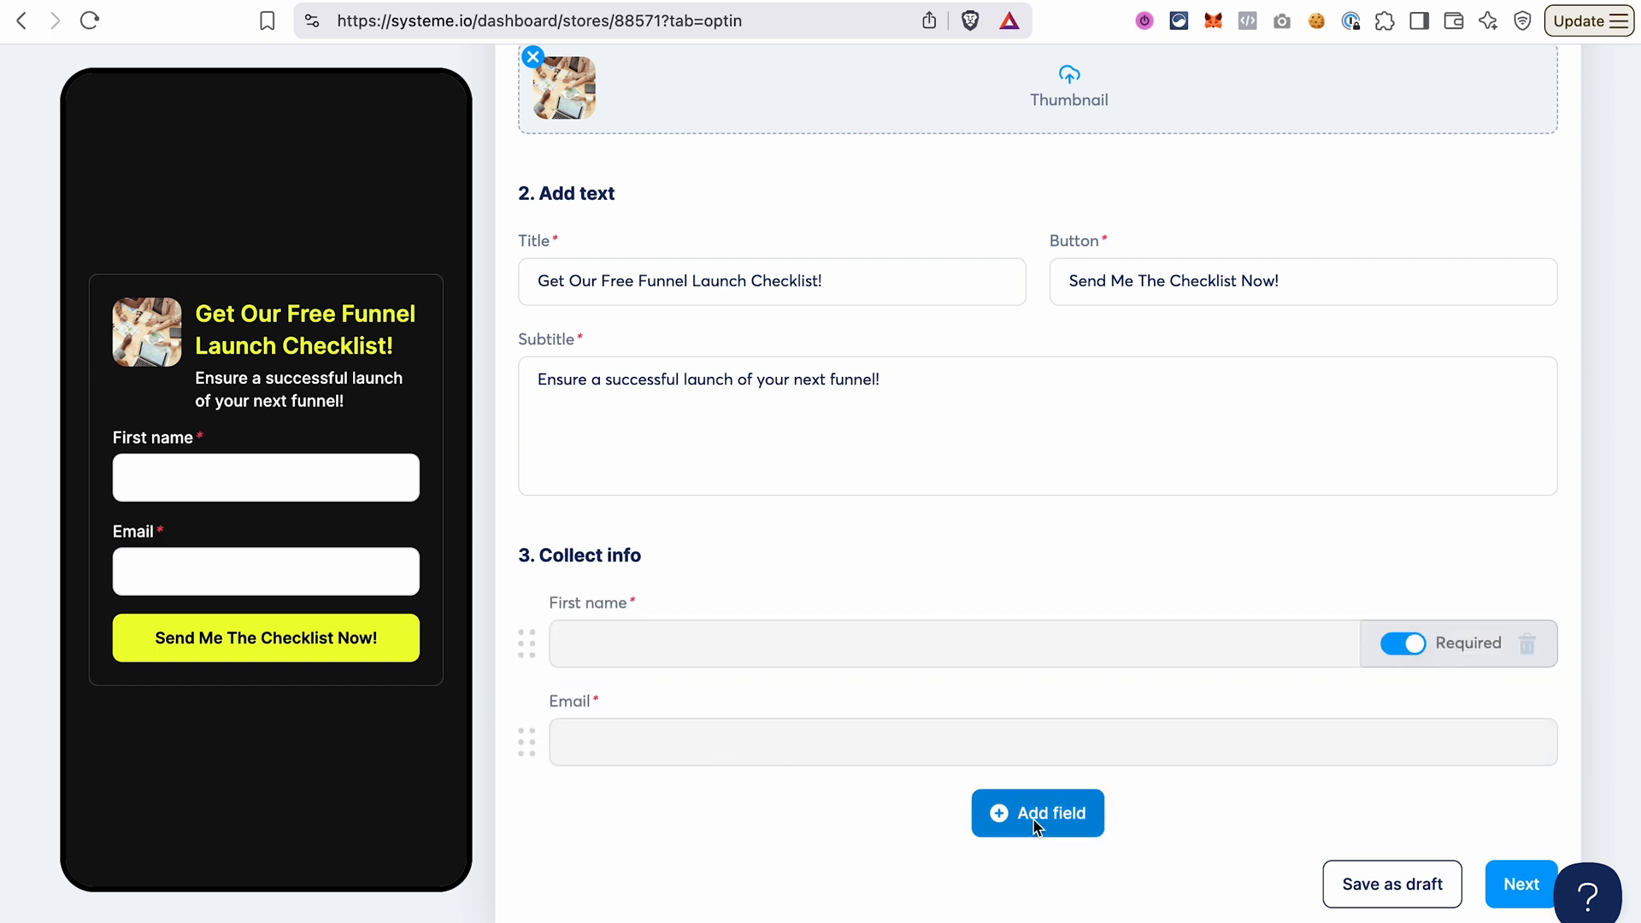
pyautogui.click(1031, 821)
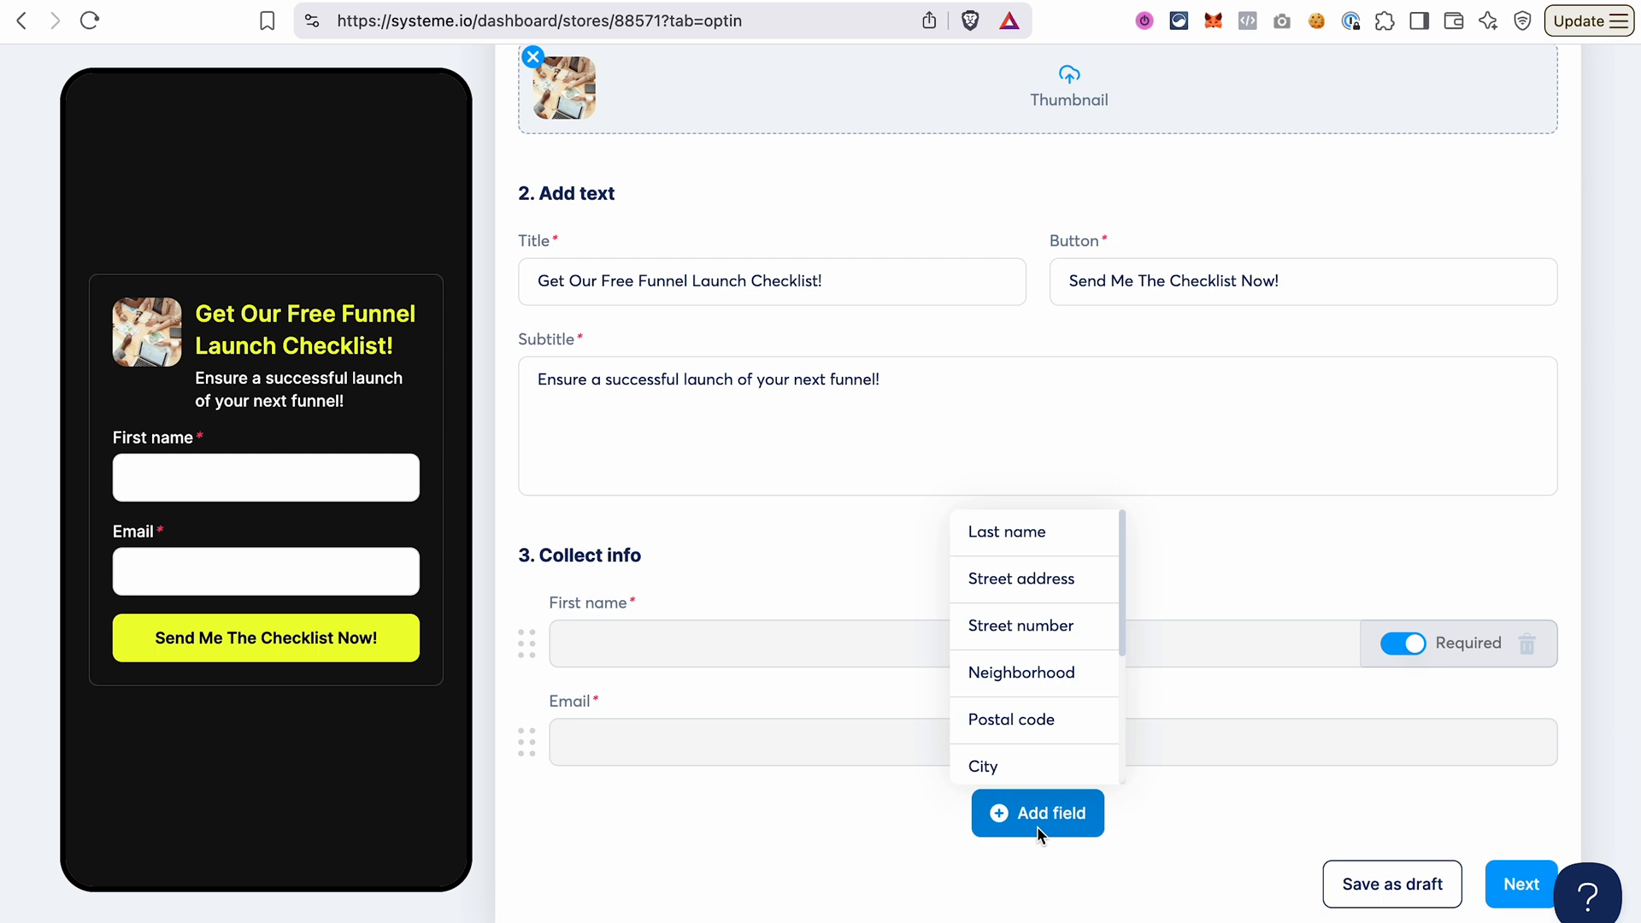
pyautogui.scroll(-2, 1034, 756)
pyautogui.scroll(-1, 1034, 756)
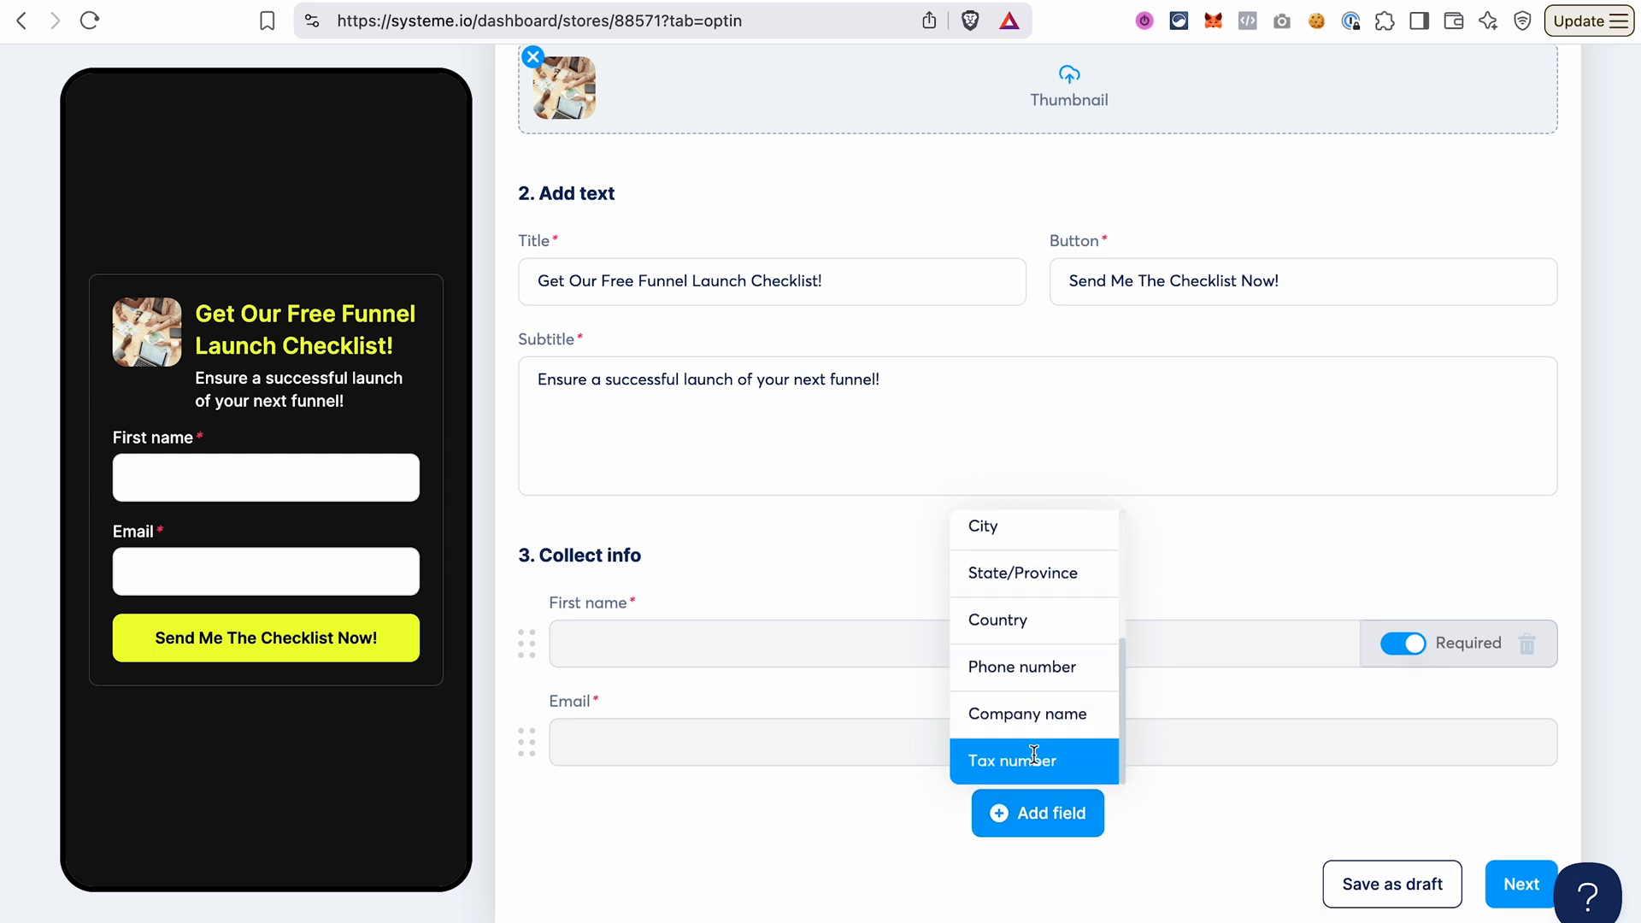
pyautogui.click(1034, 681)
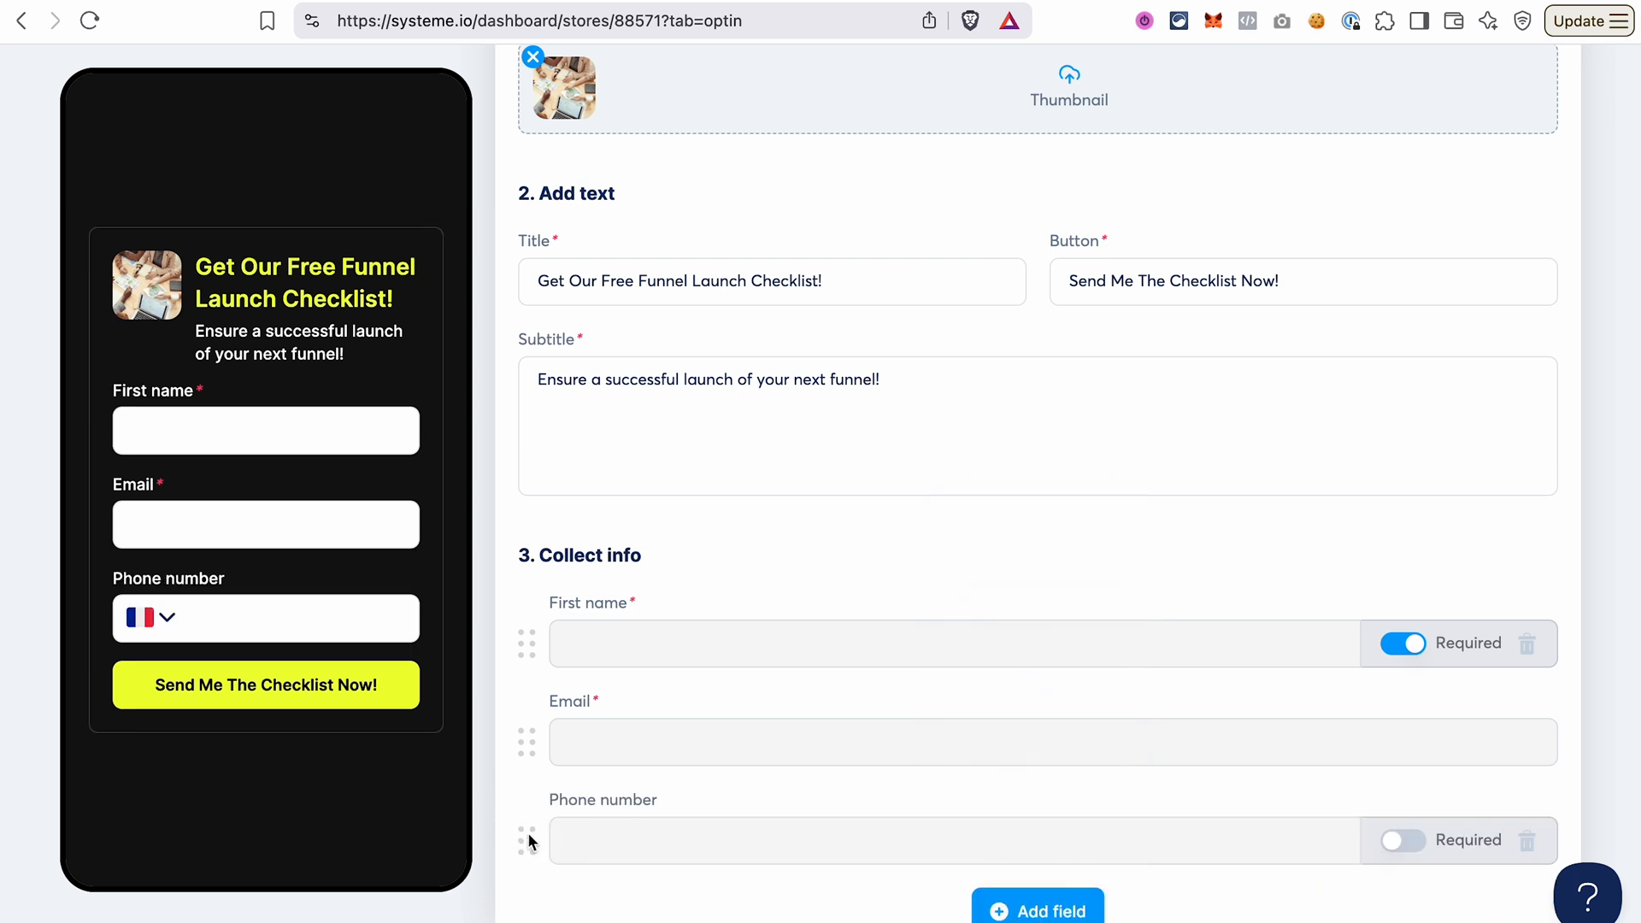
# Make the Phone number field required and continue to the product's thank you page settings.
pyautogui.click(1402, 841)
pyautogui.scroll(-1, 1439, 808)
pyautogui.click(1515, 882)
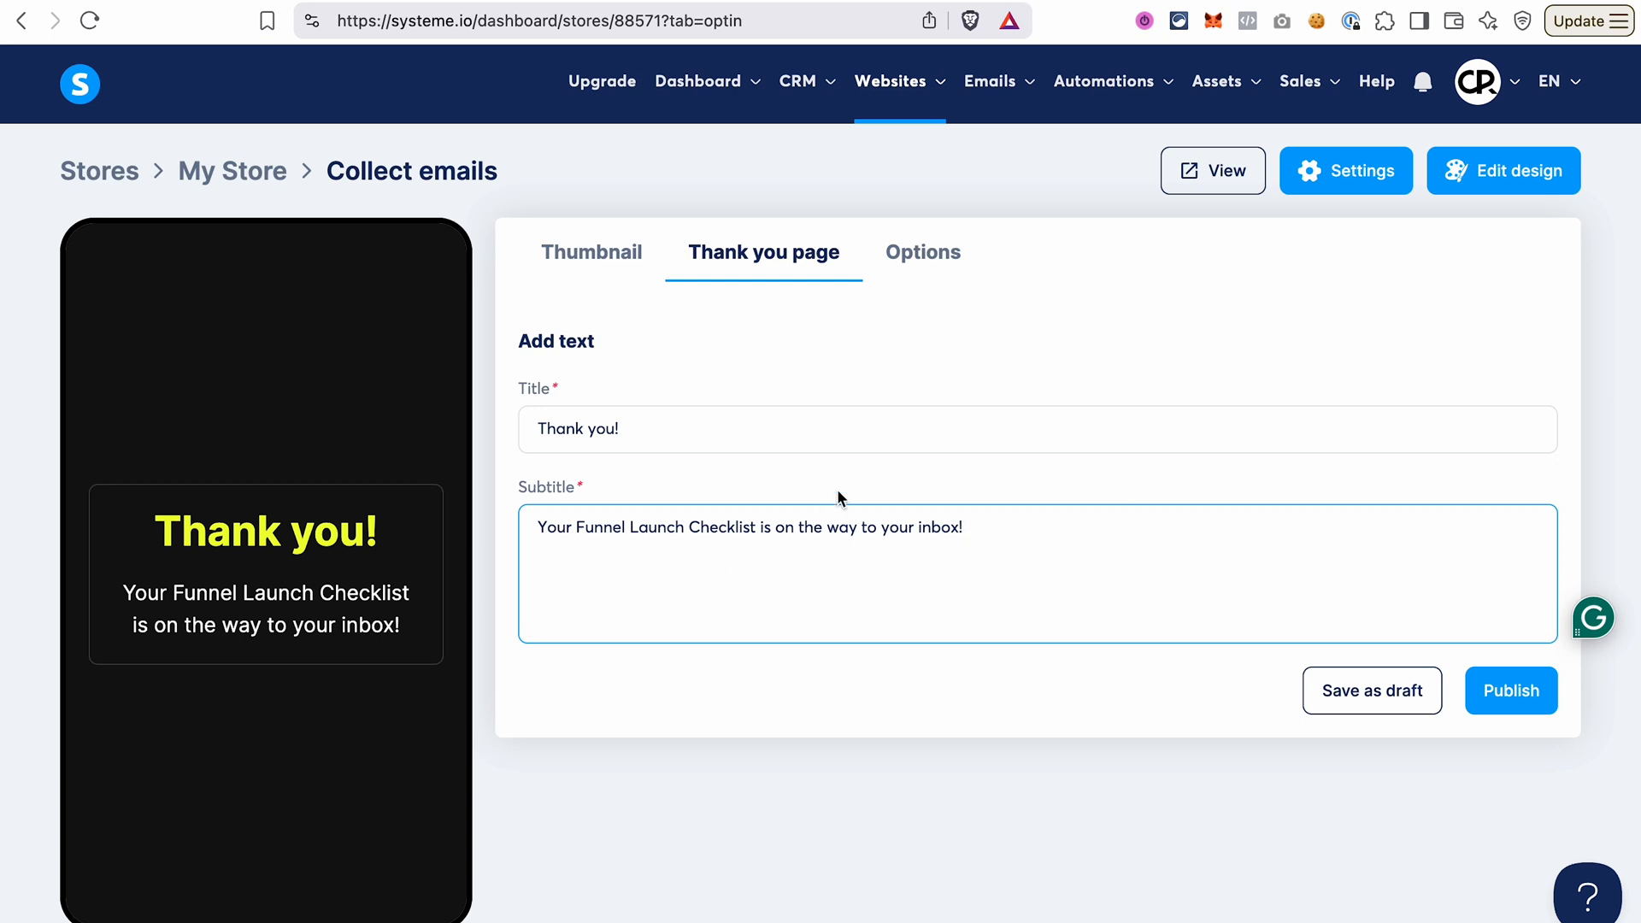
# Save the email opt-in product as a draft and check the Automation Rules in its options.
pyautogui.click(932, 262)
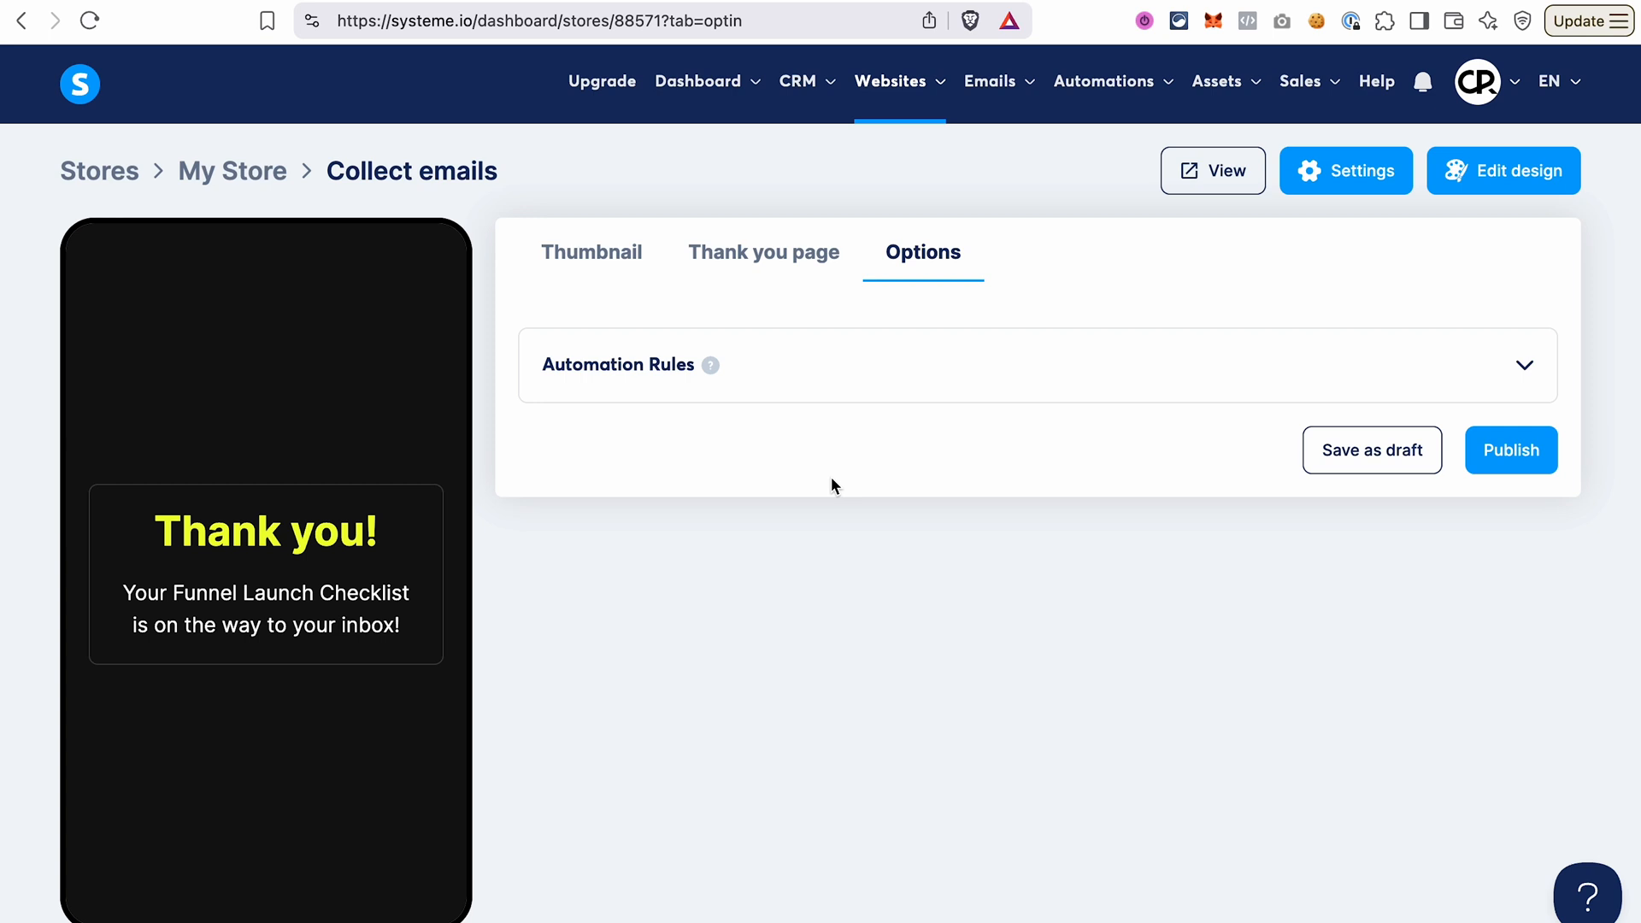
pyautogui.click(1348, 462)
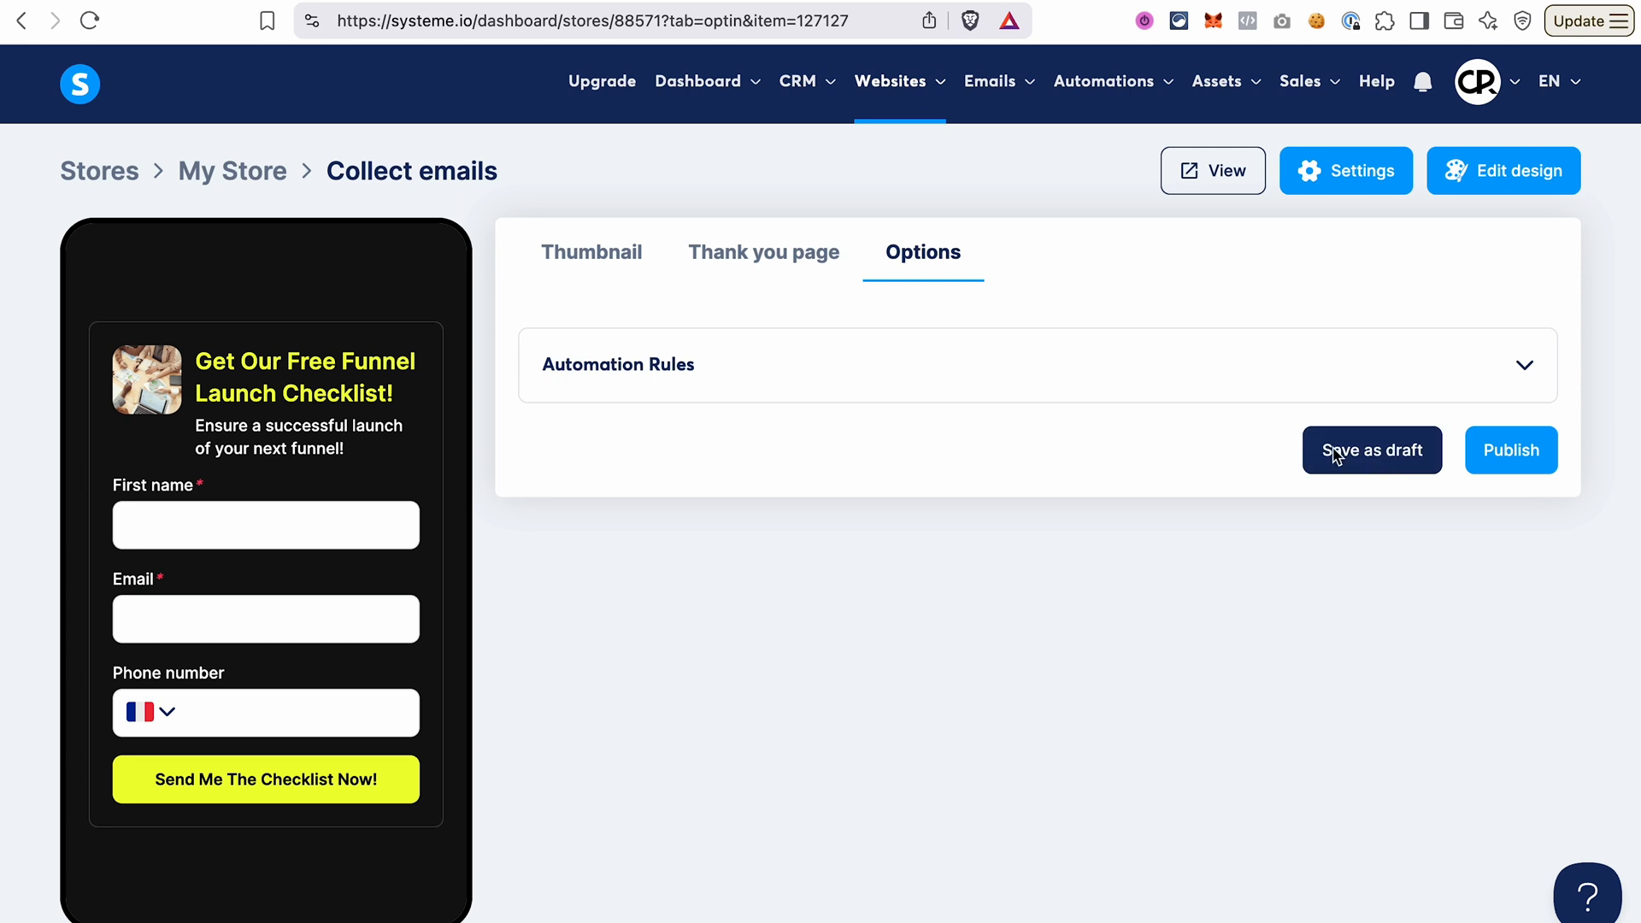
pyautogui.click(1522, 368)
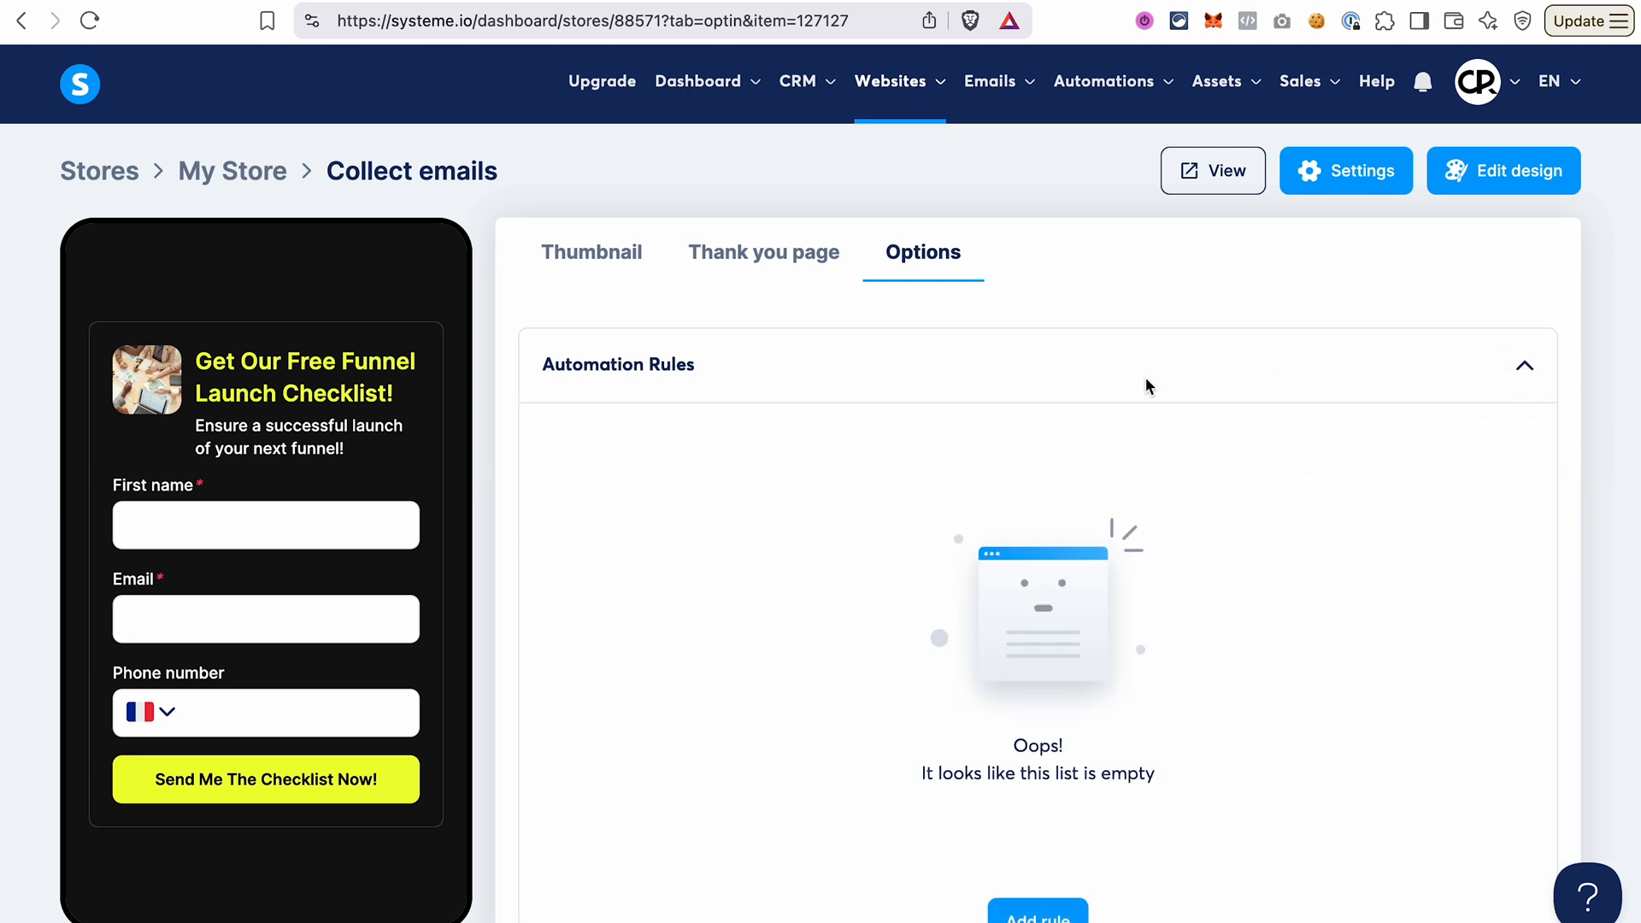
pyautogui.click(710, 367)
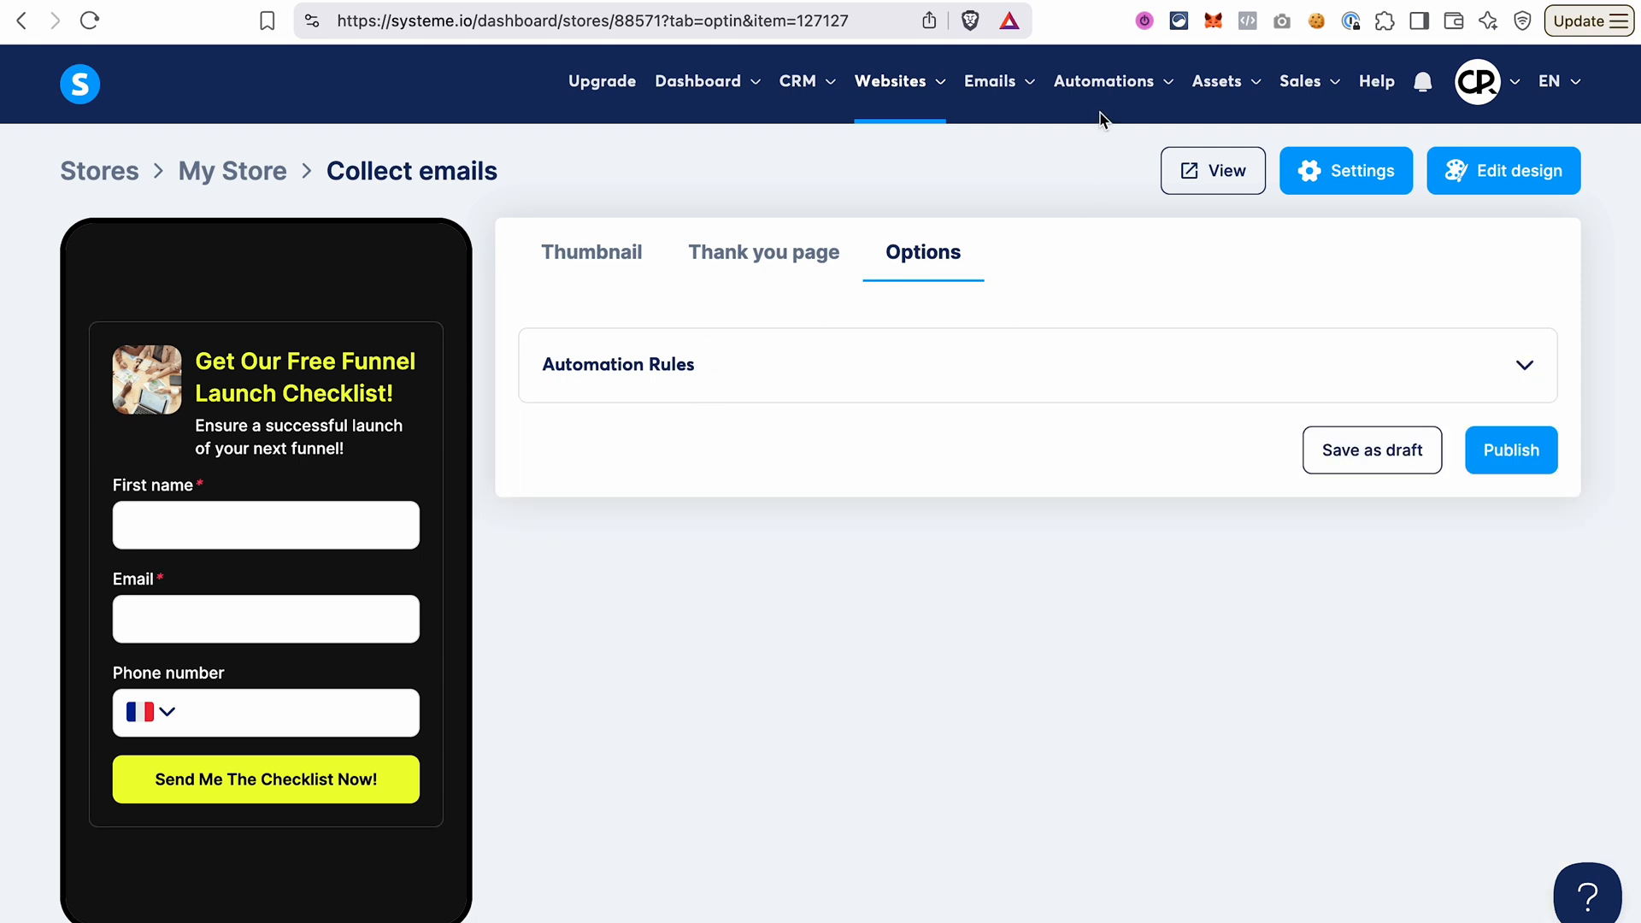
pyautogui.moveTo(1102, 96)
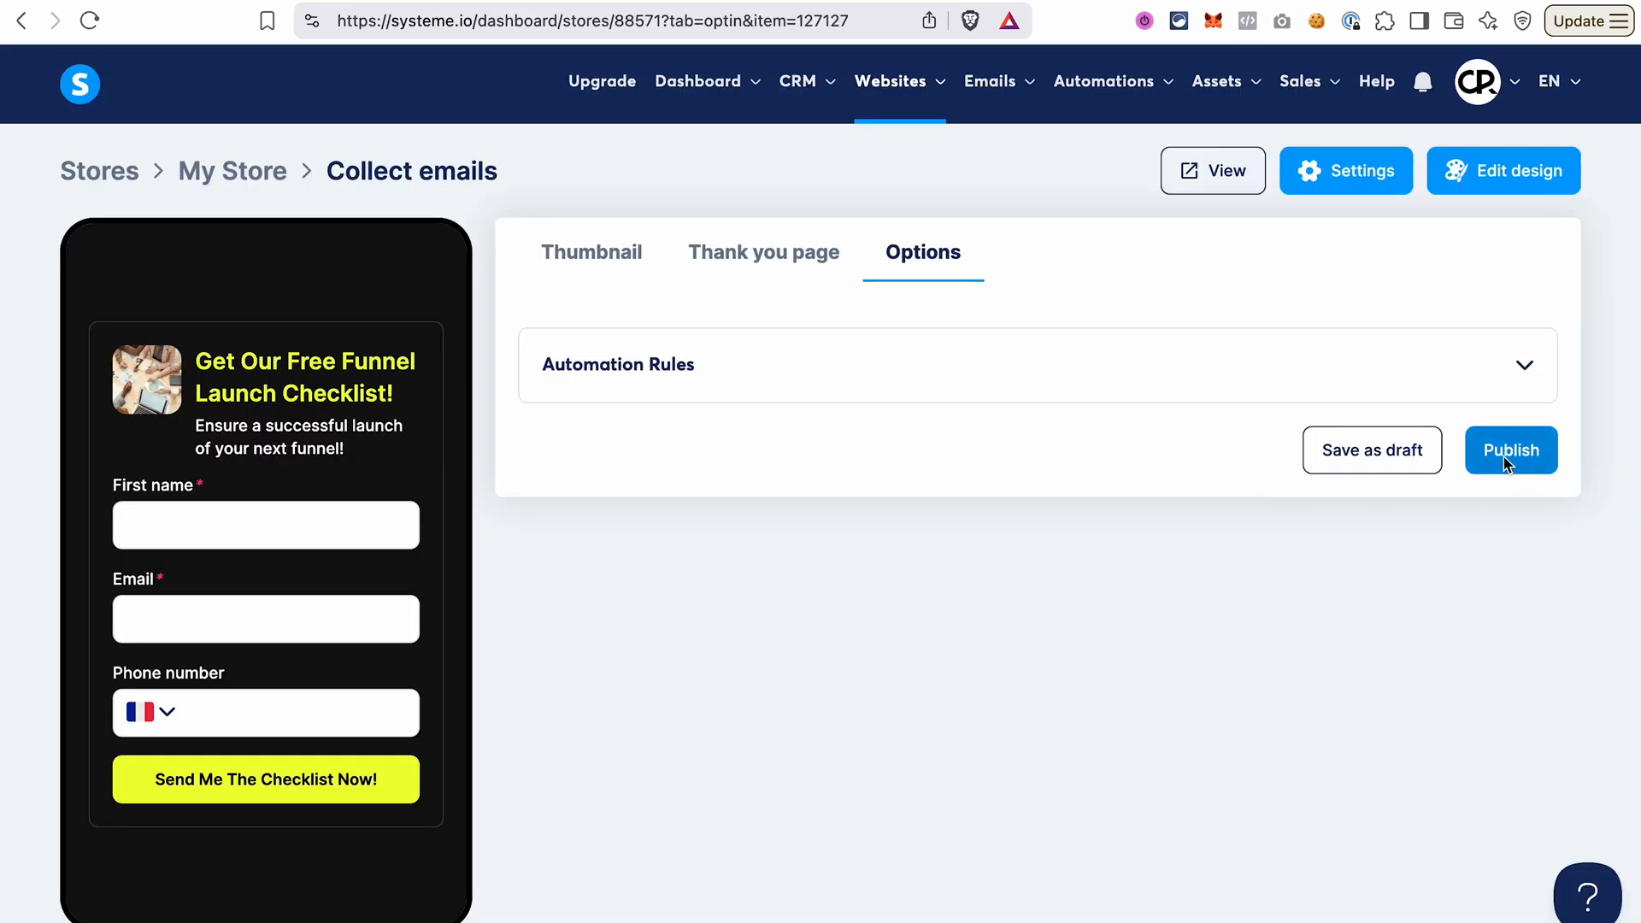
# Publish the email opt-in product and view the live store page with its checklist form.
pyautogui.click(1506, 464)
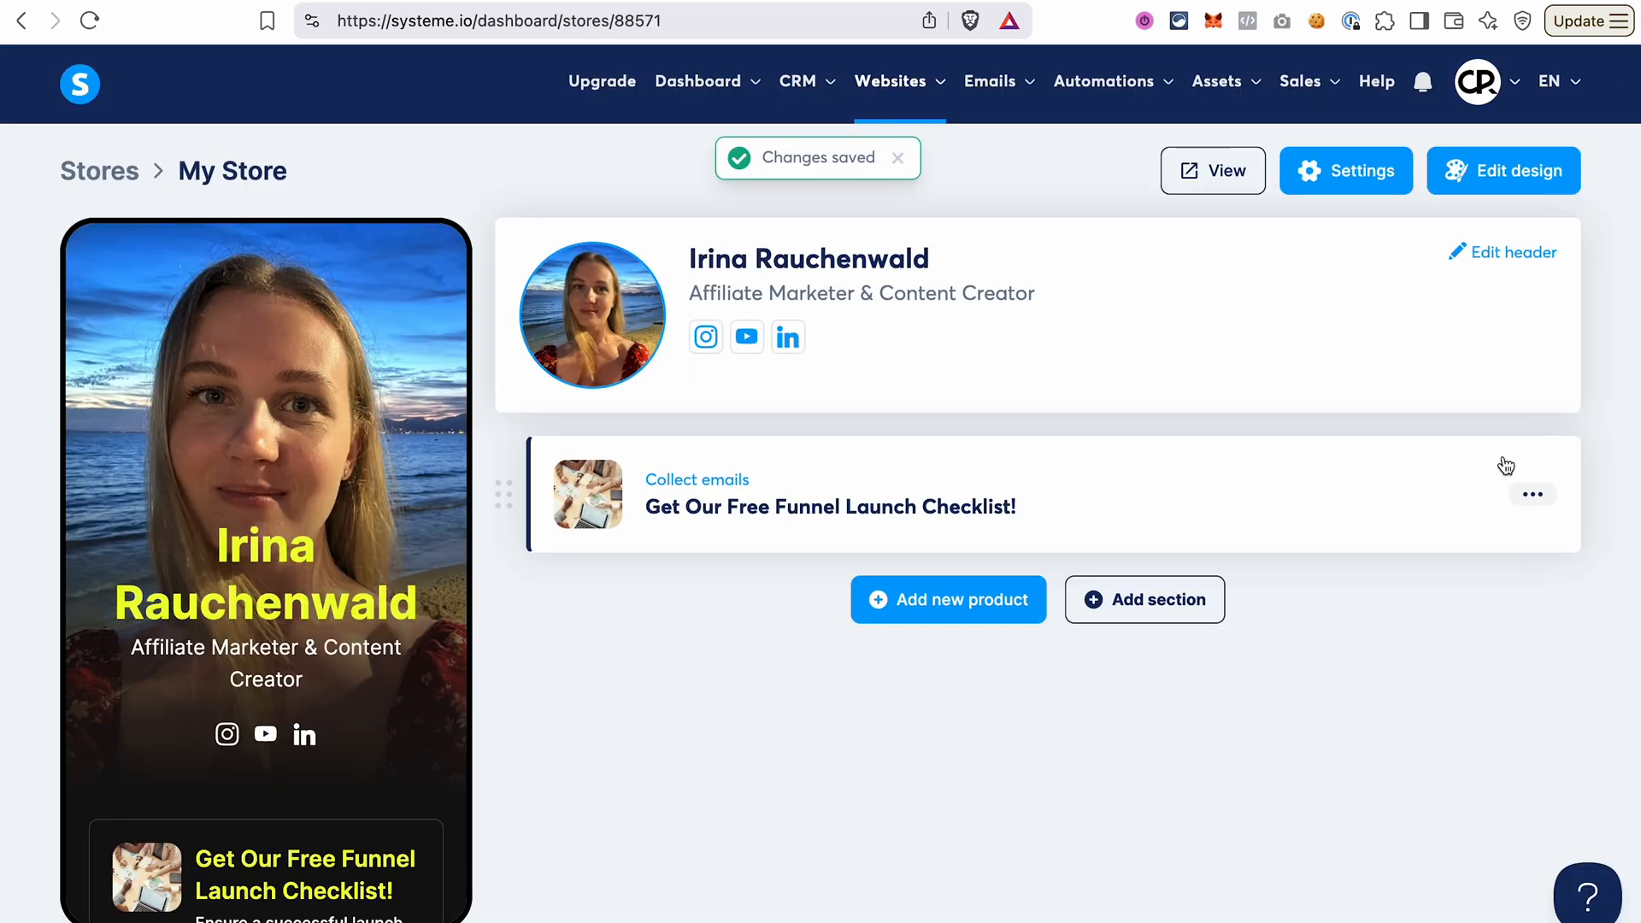
pyautogui.click(1206, 181)
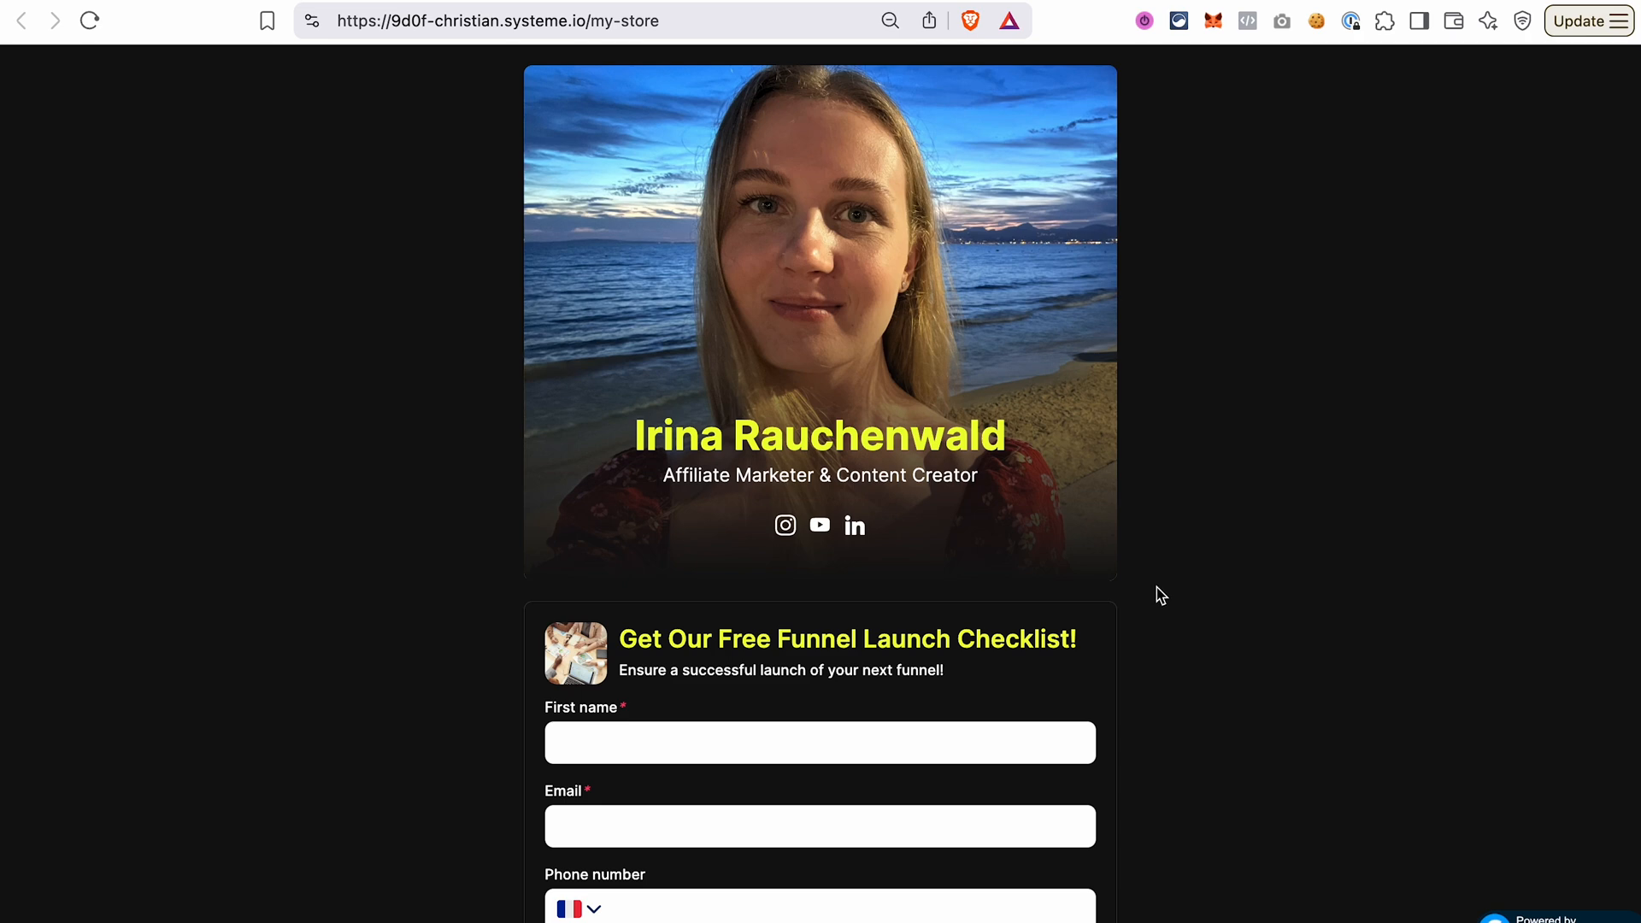
pyautogui.scroll(-2, 1062, 605)
pyautogui.scroll(2, 1062, 605)
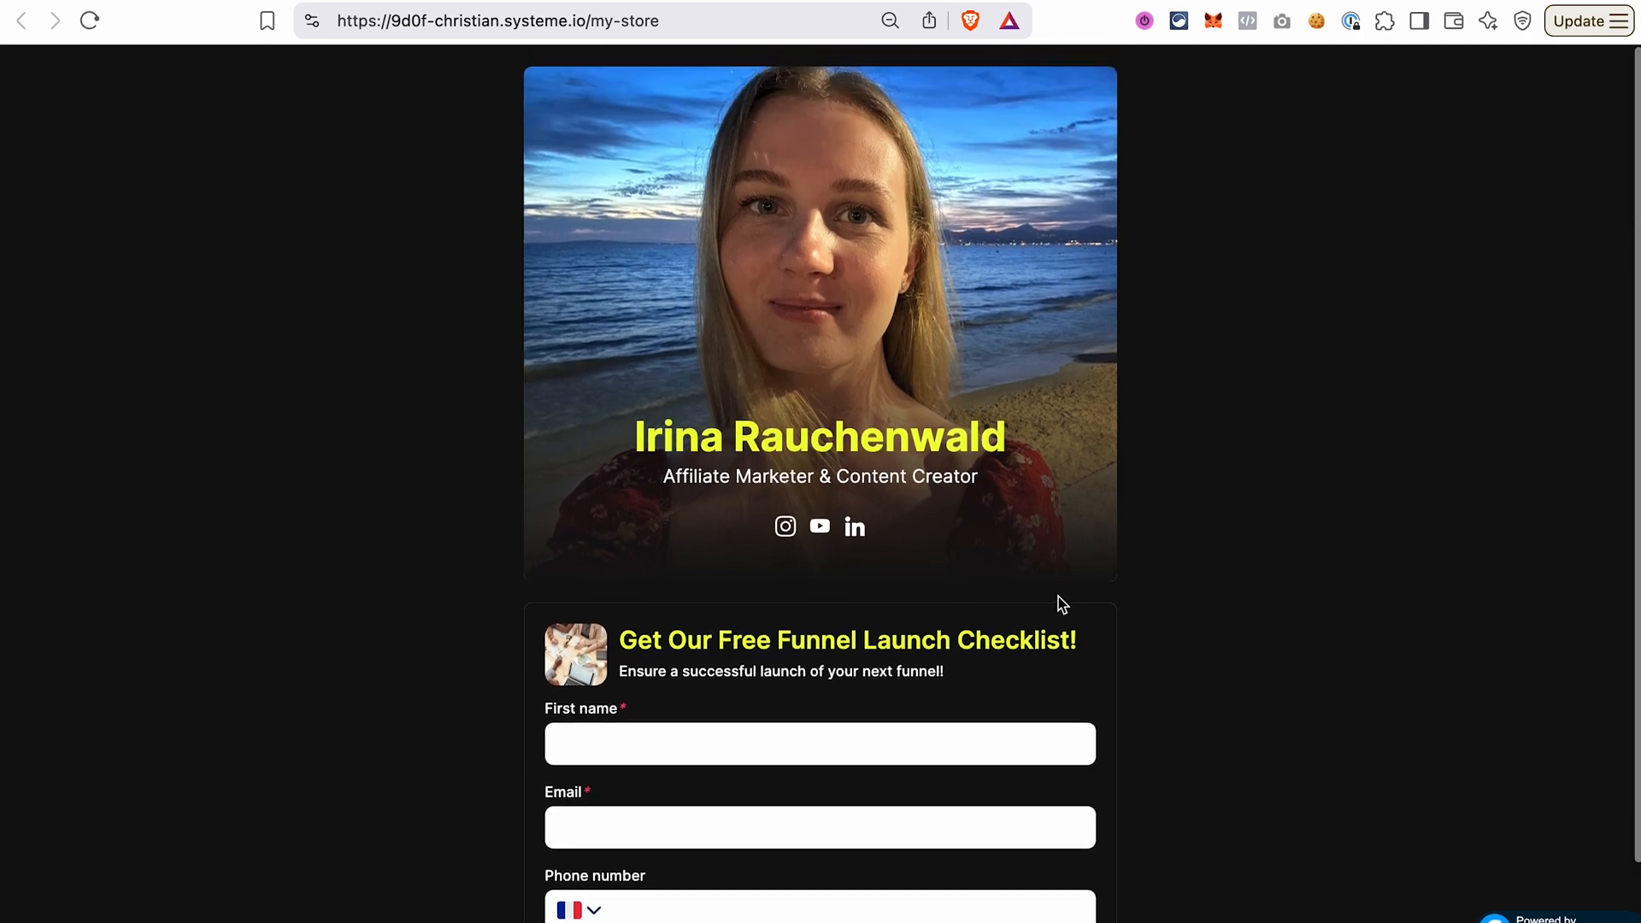
pyautogui.click(673, 21)
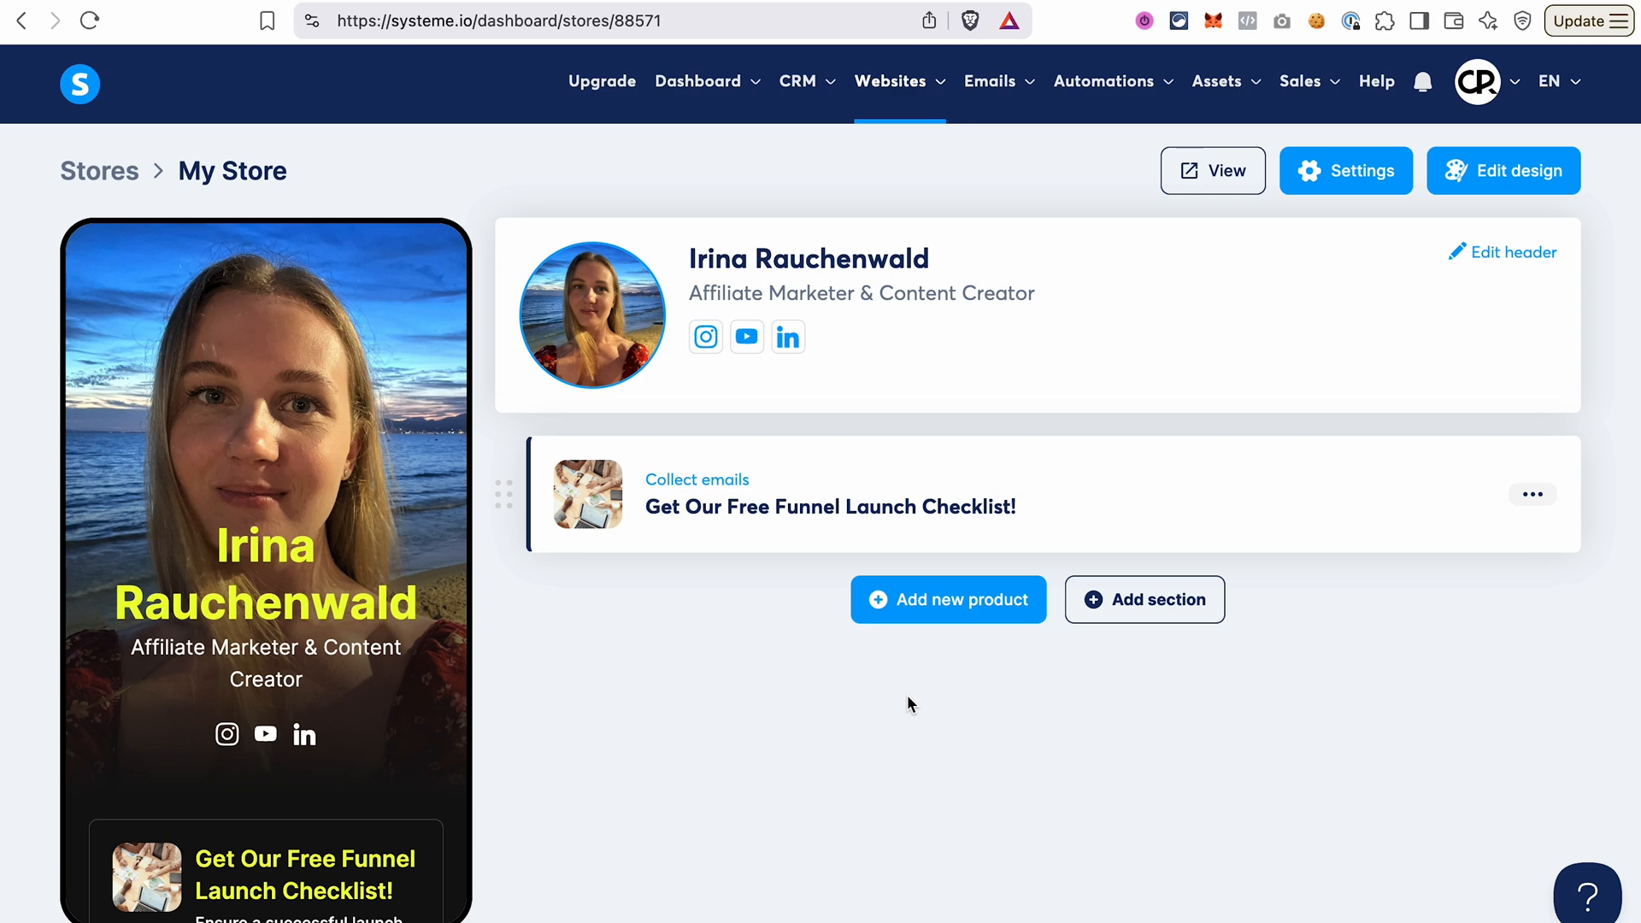
# Add a digital download product with the cropped photo of the woman at a laptop as its thumbnail, and continue to its checkout page.
pyautogui.click(935, 612)
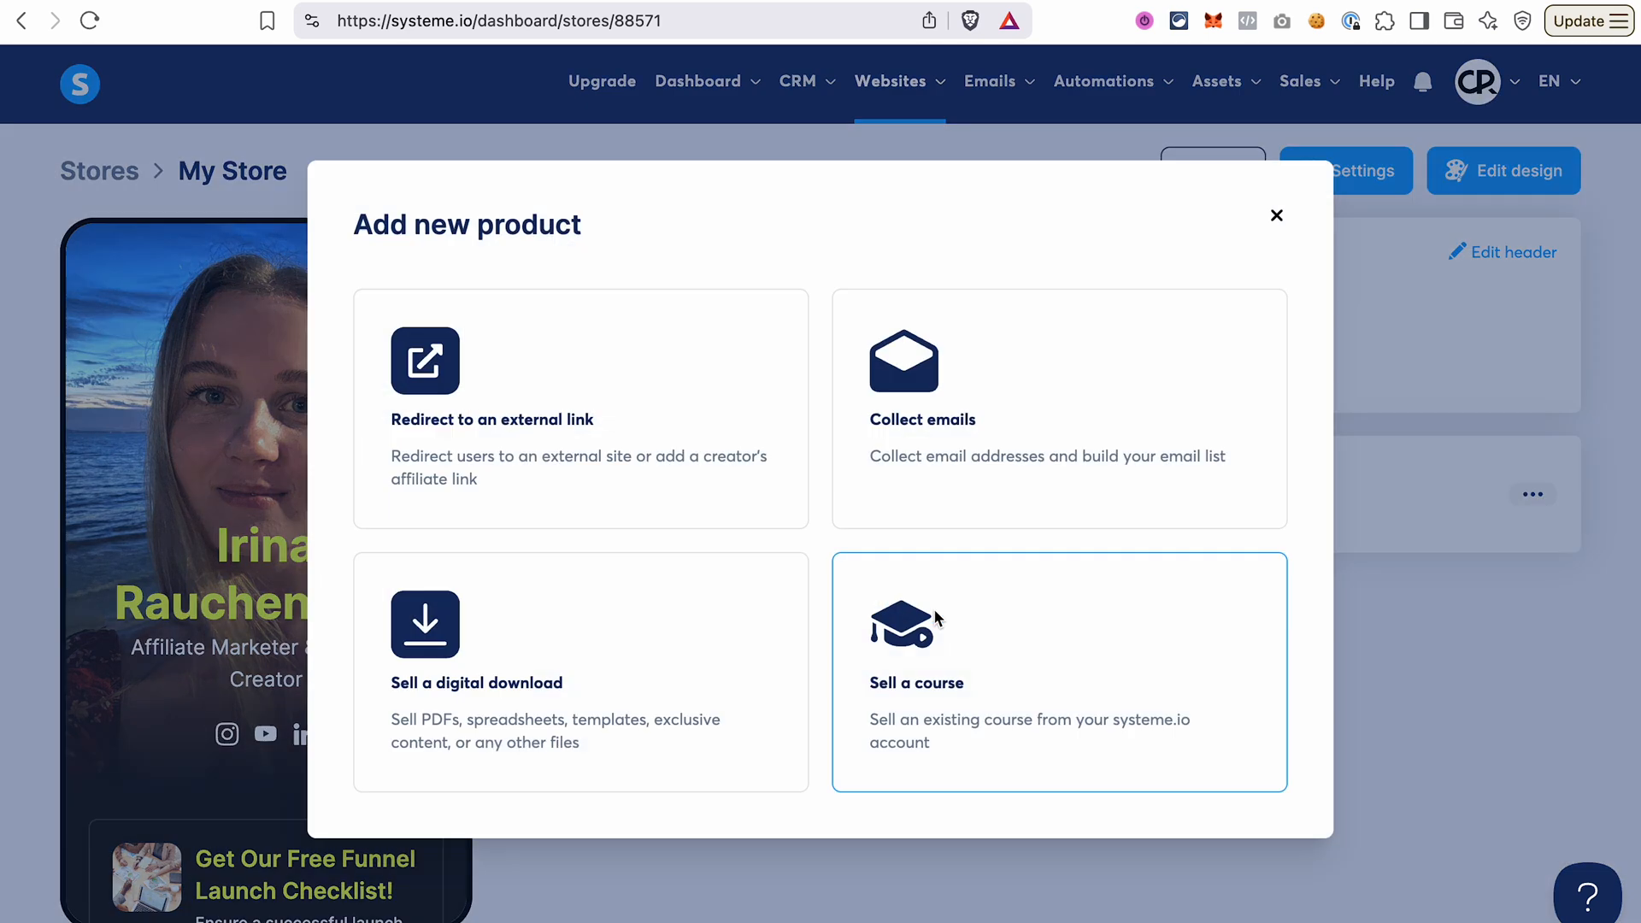
pyautogui.click(594, 670)
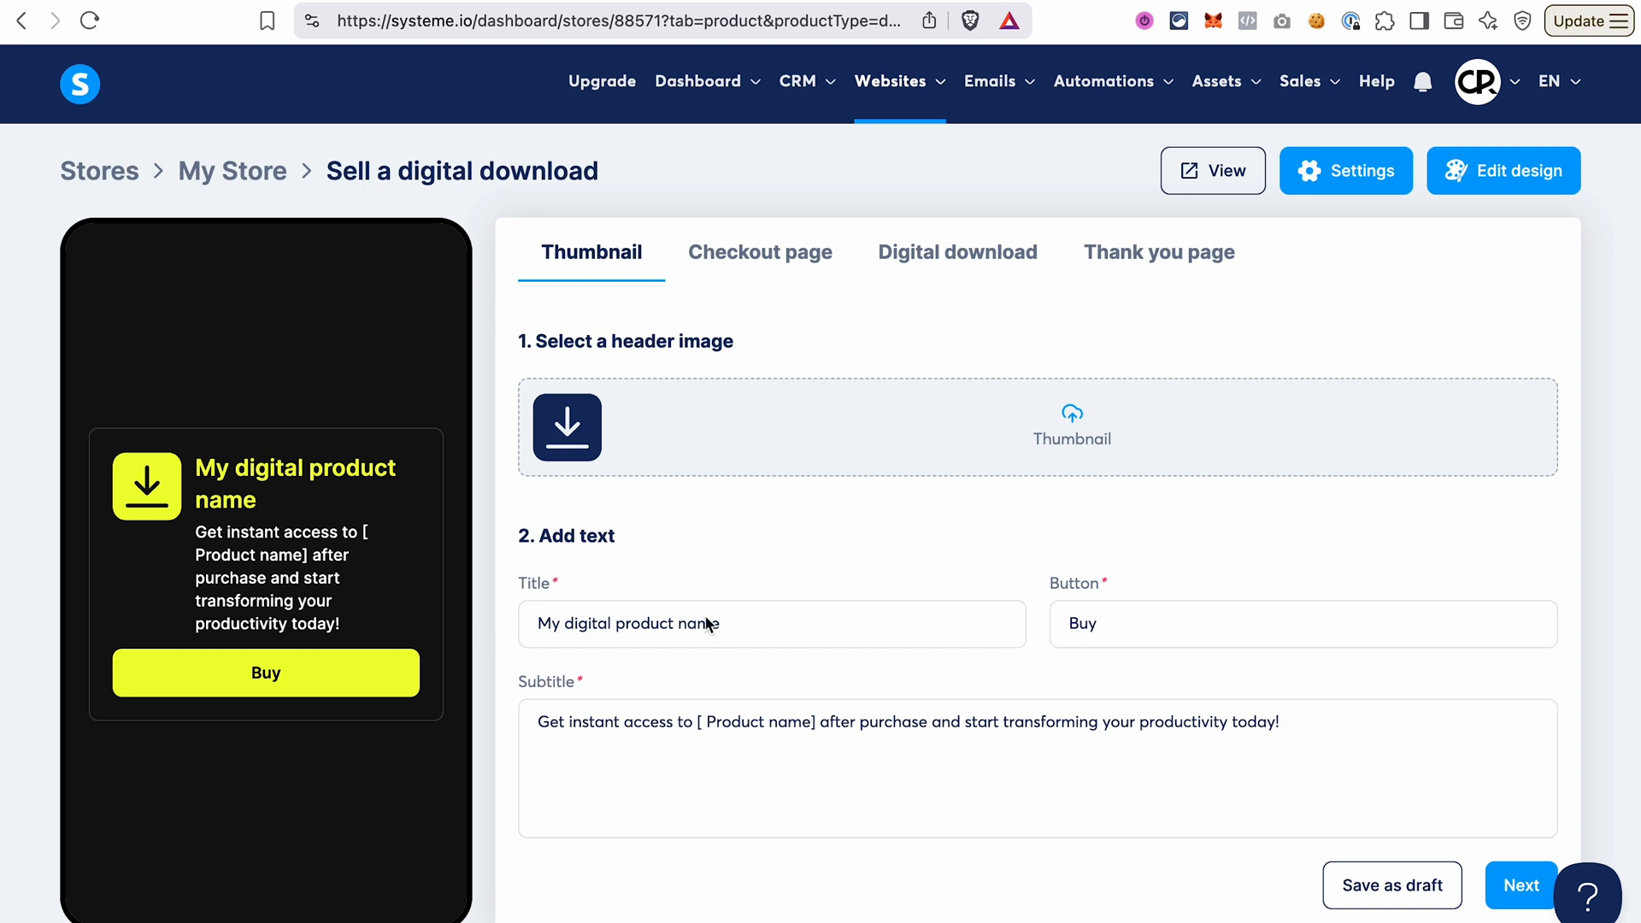
pyautogui.click(571, 436)
pyautogui.click(1017, 675)
pyautogui.click(1472, 845)
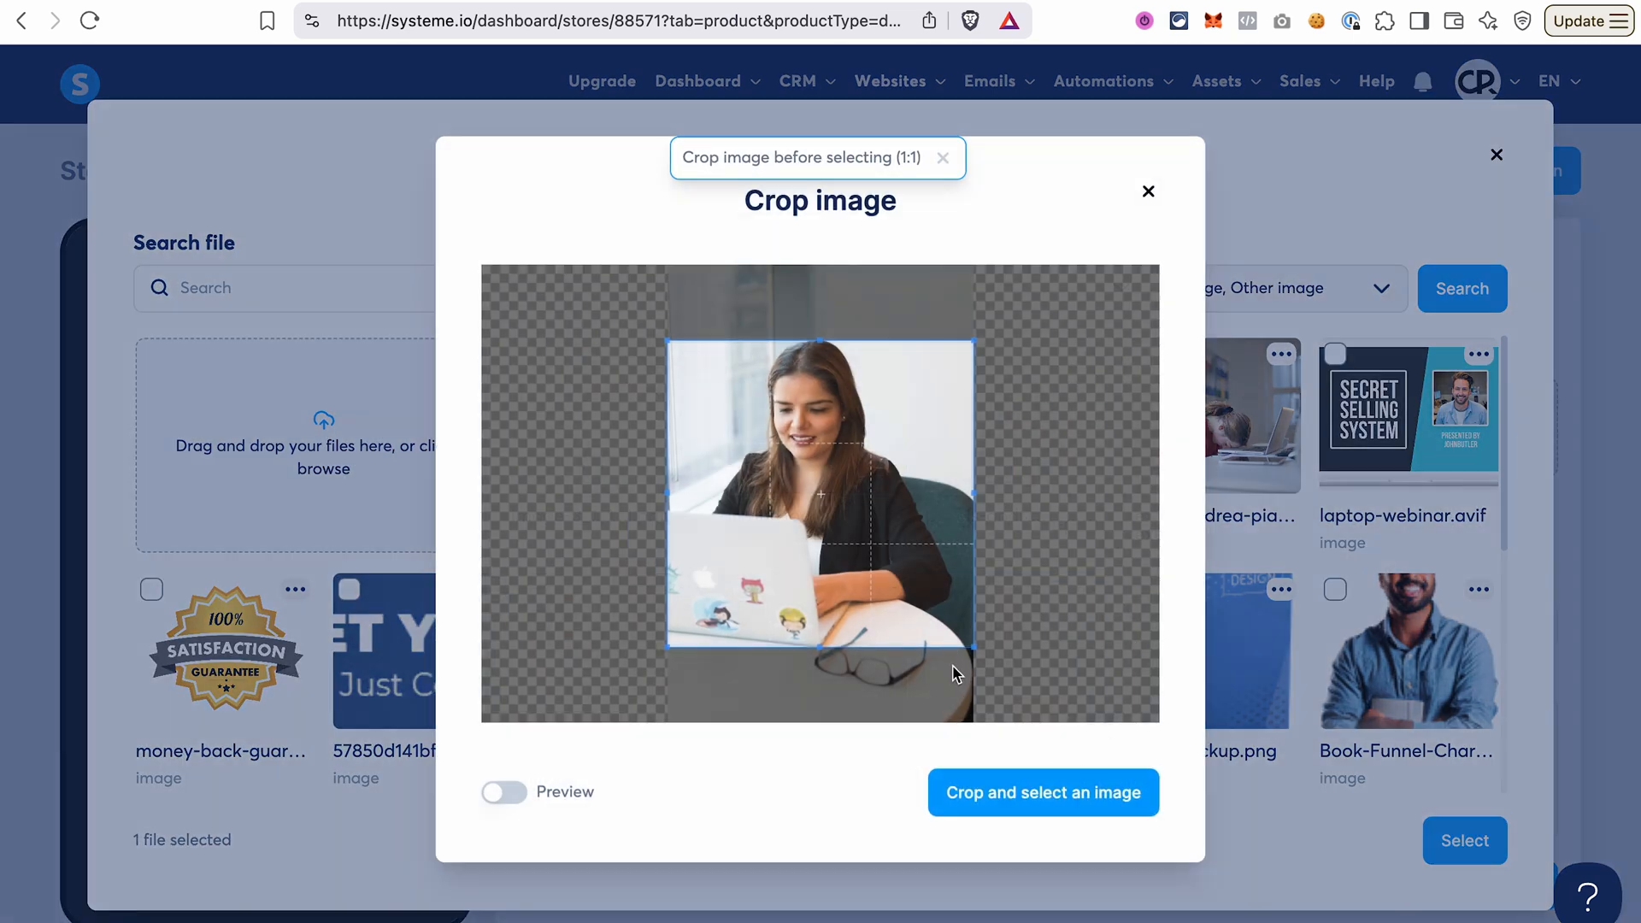
pyautogui.click(1060, 800)
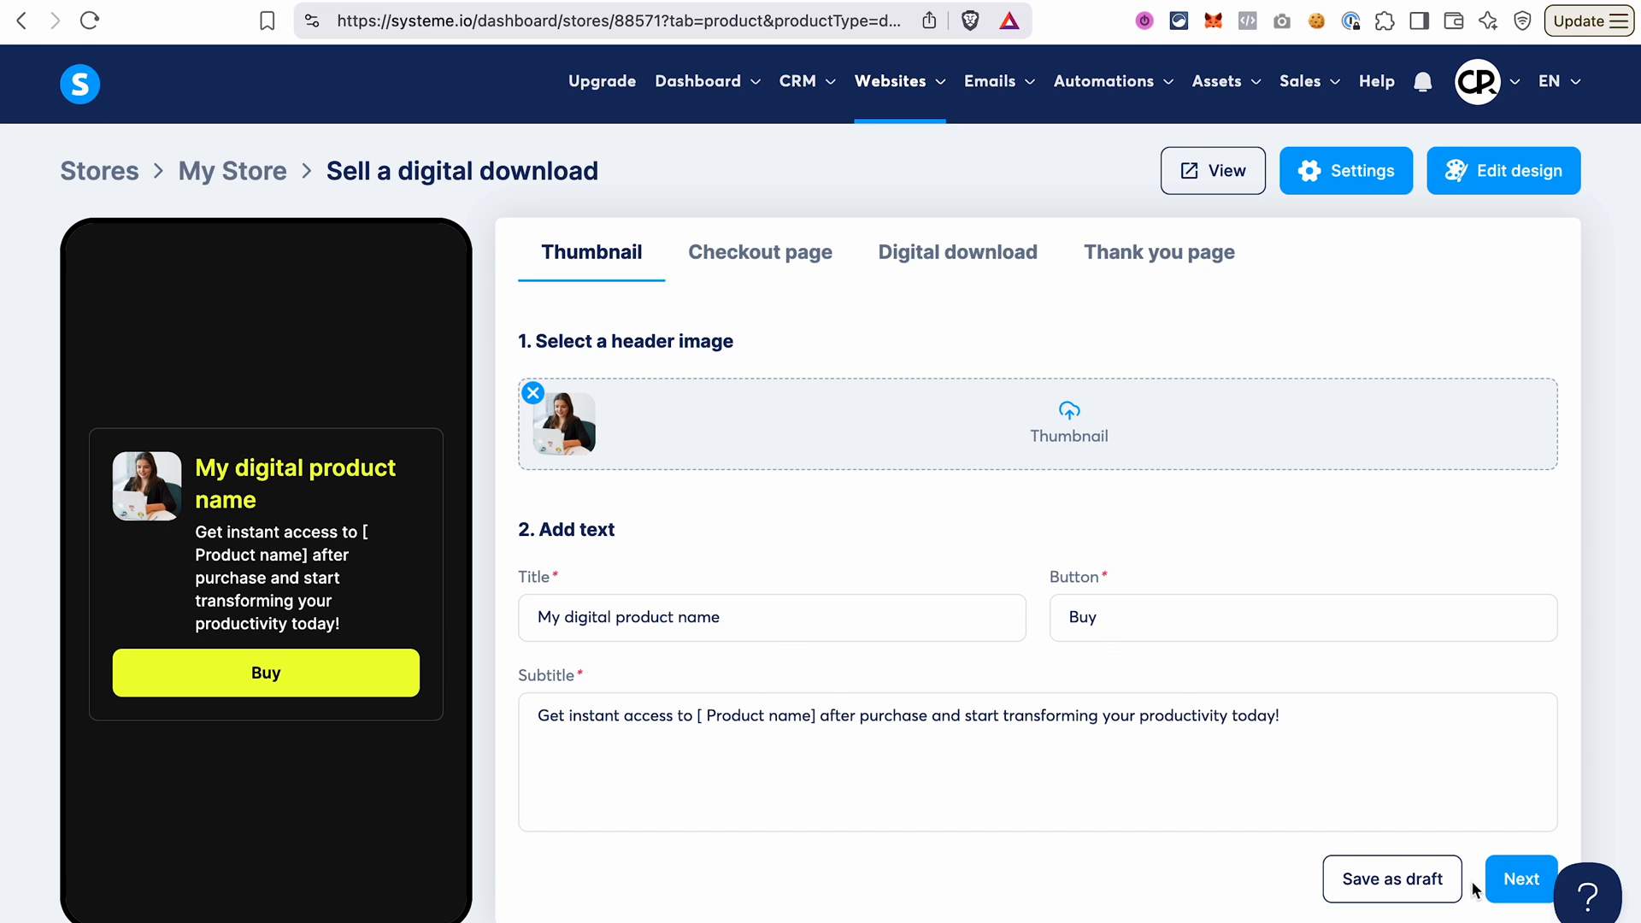
pyautogui.click(1509, 883)
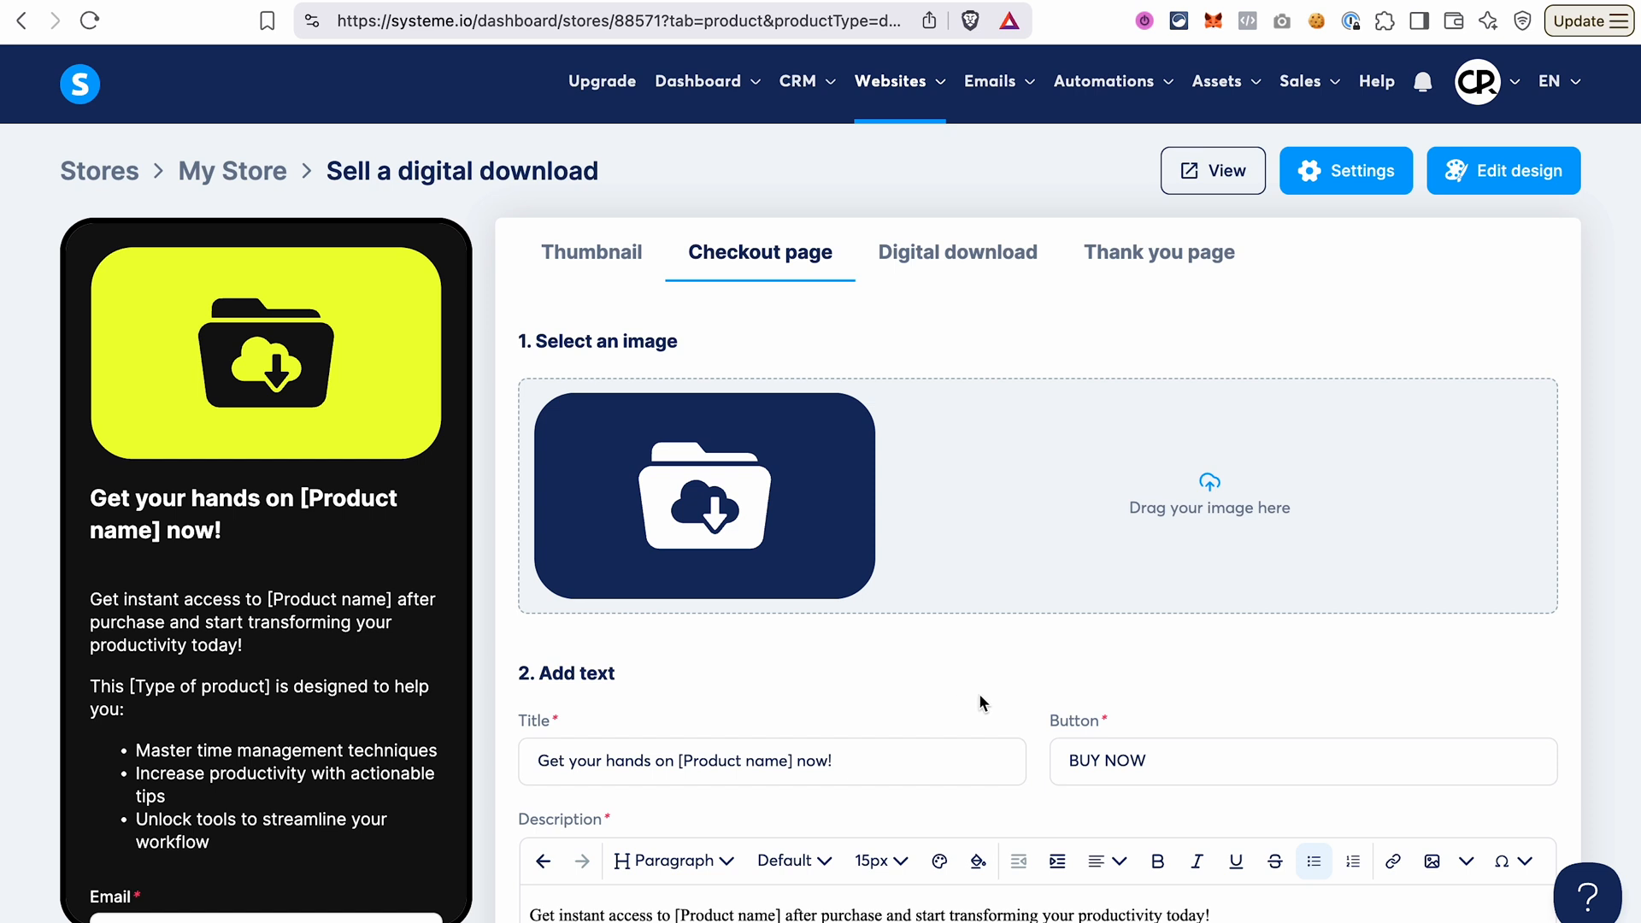
# Add Street address and Street number fields to the information collected on the digital download's checkout page.
pyautogui.scroll(-5, 374, 763)
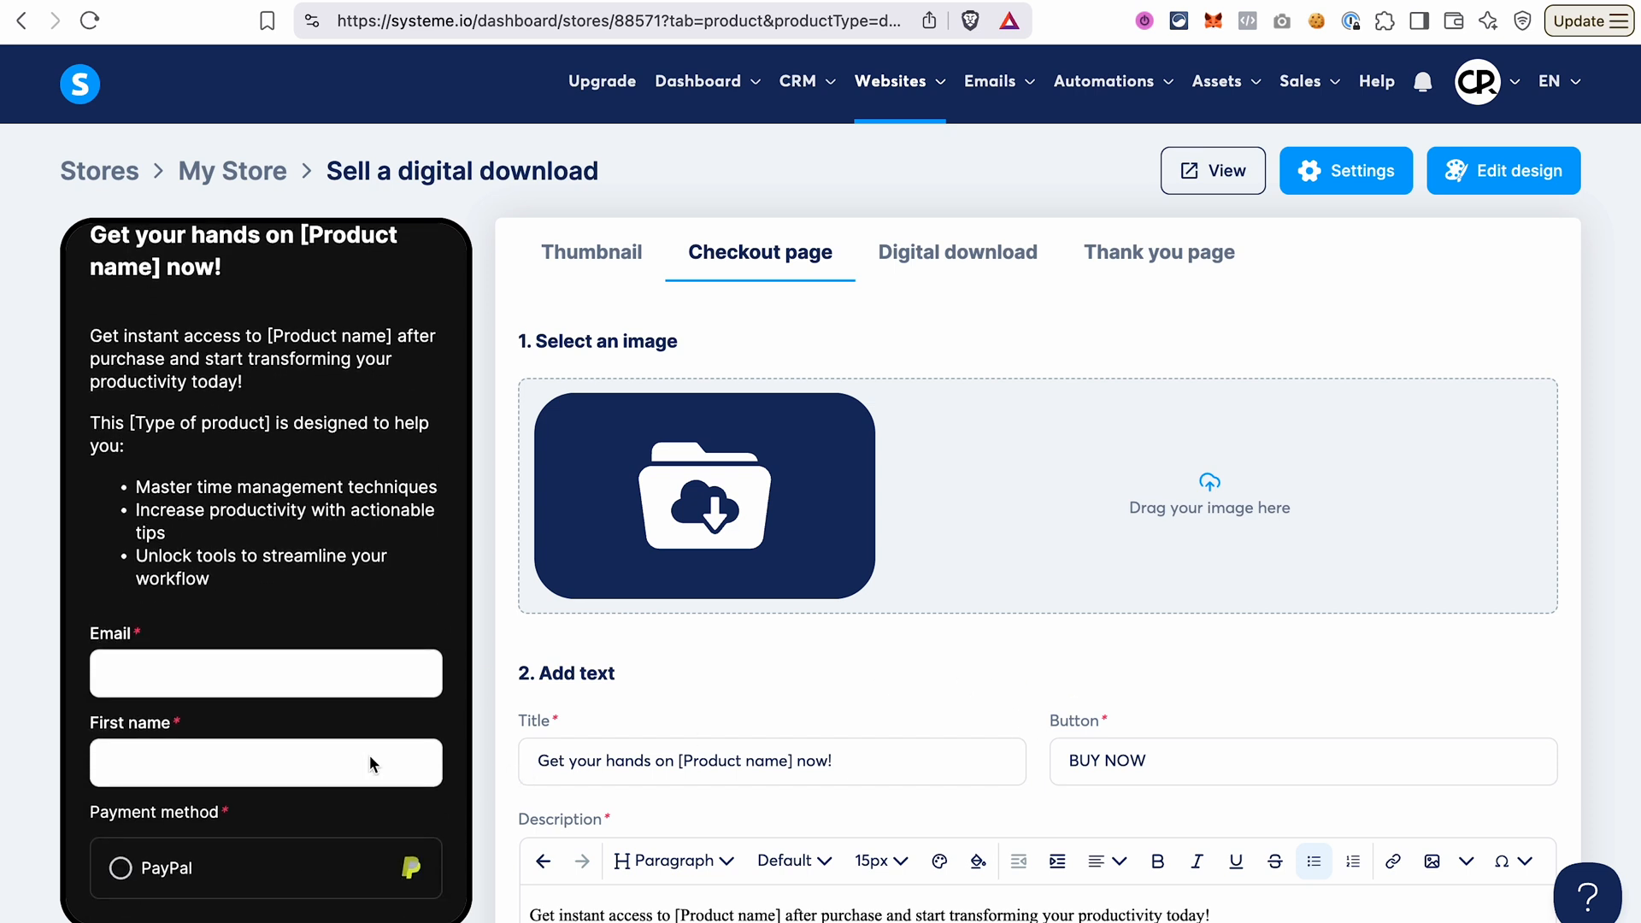
pyautogui.scroll(-1, 780, 568)
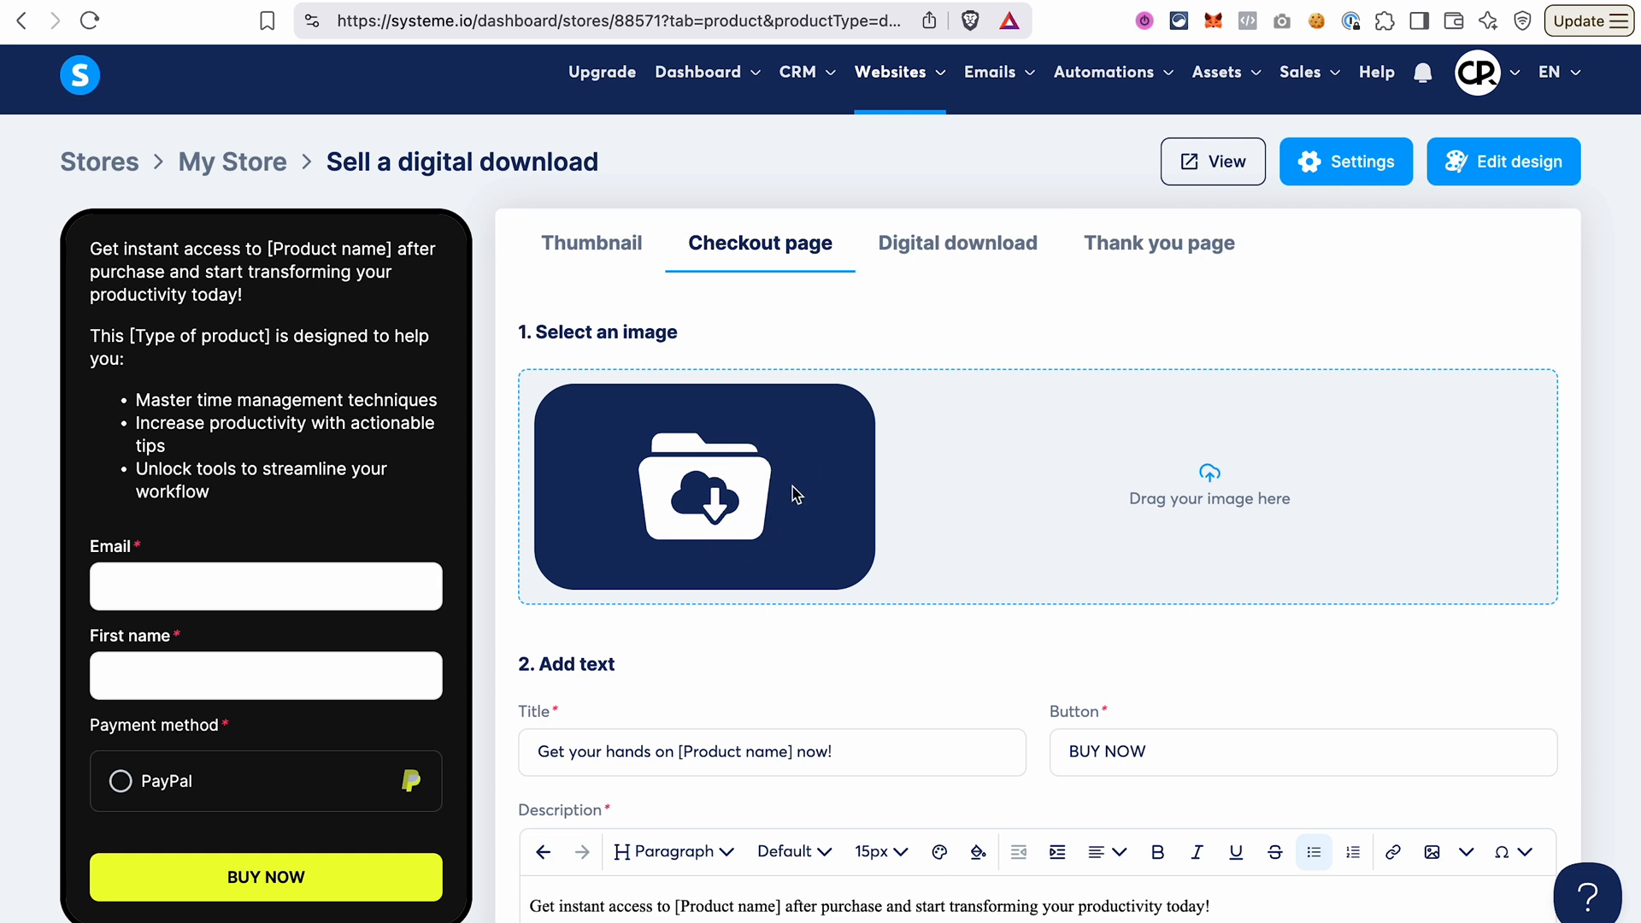
pyautogui.scroll(-4, 795, 494)
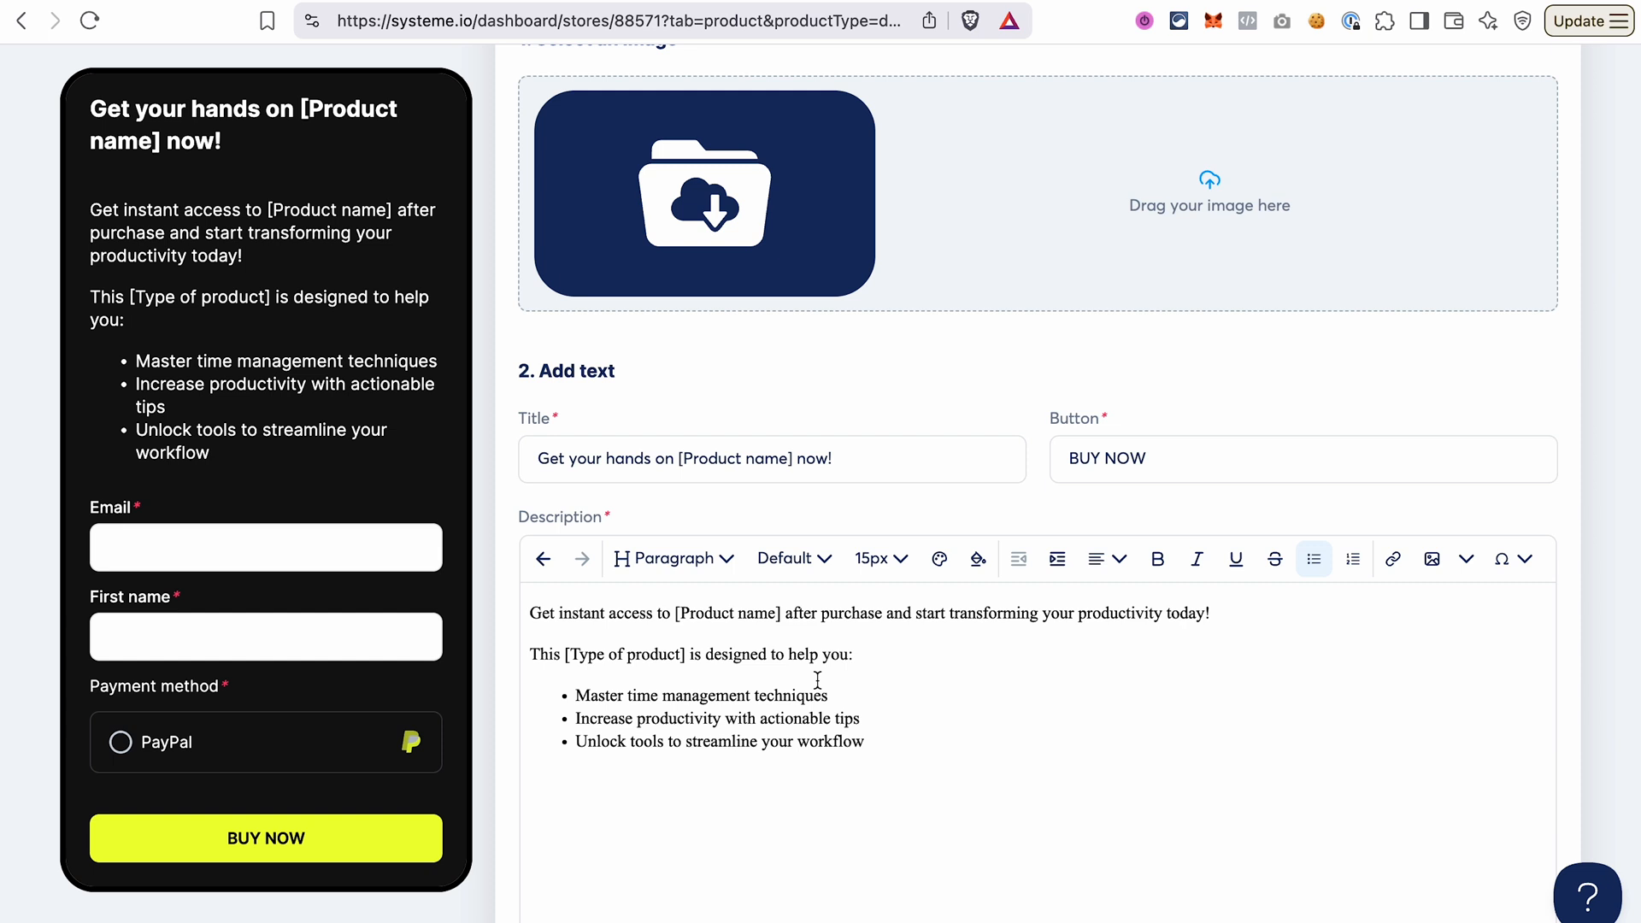
pyautogui.scroll(-8, 818, 680)
pyautogui.scroll(-3, 817, 680)
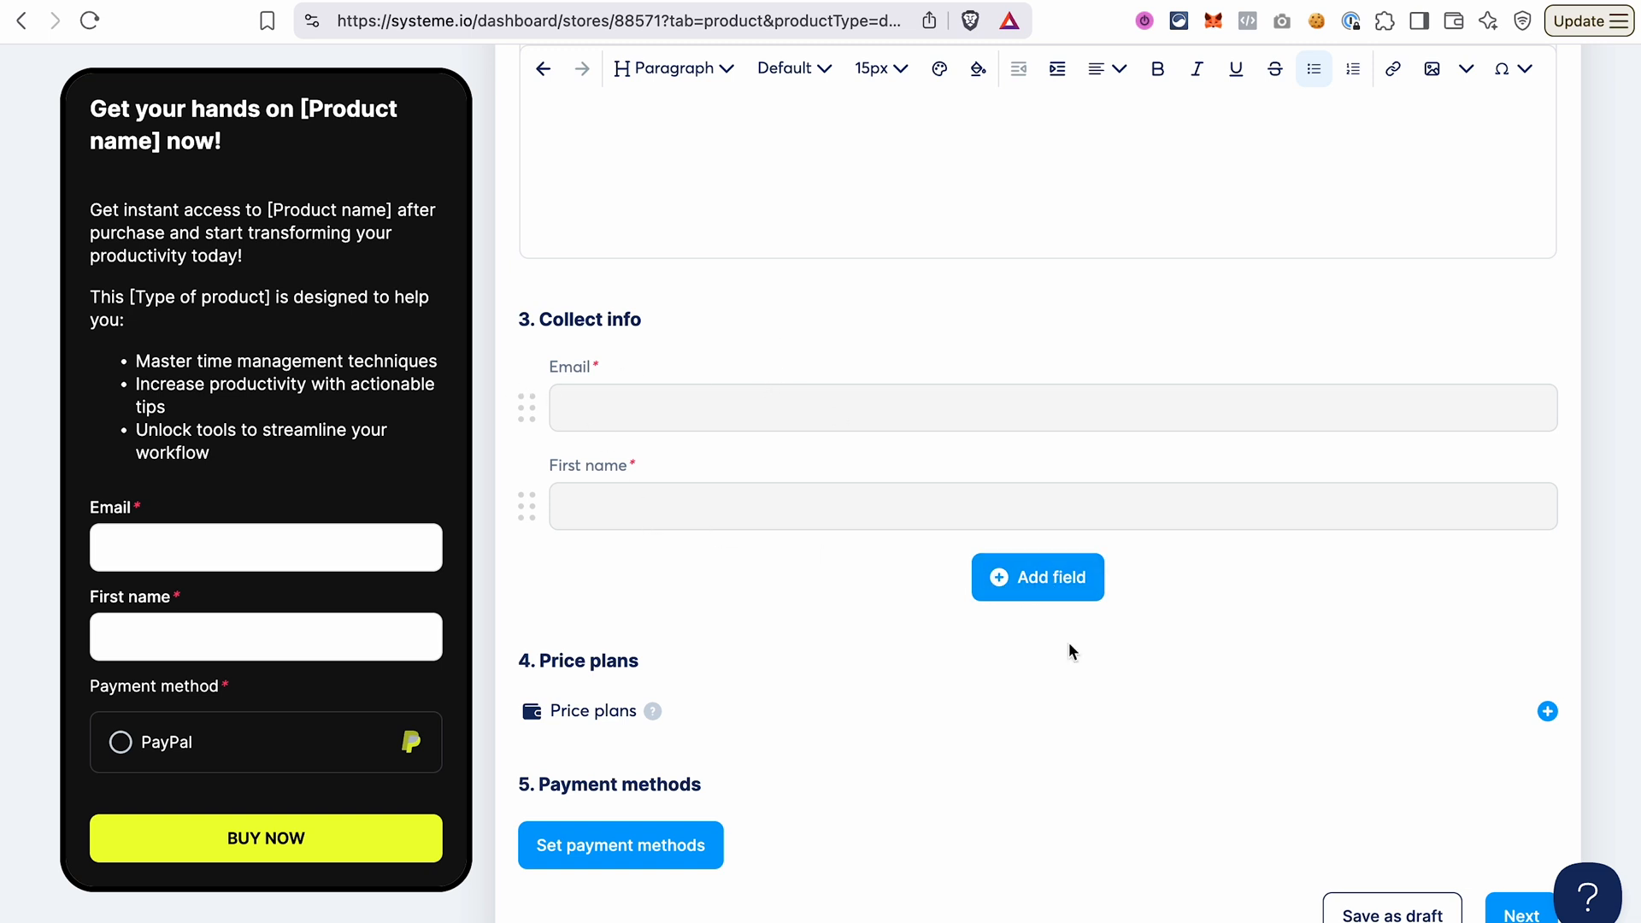
pyautogui.click(1047, 590)
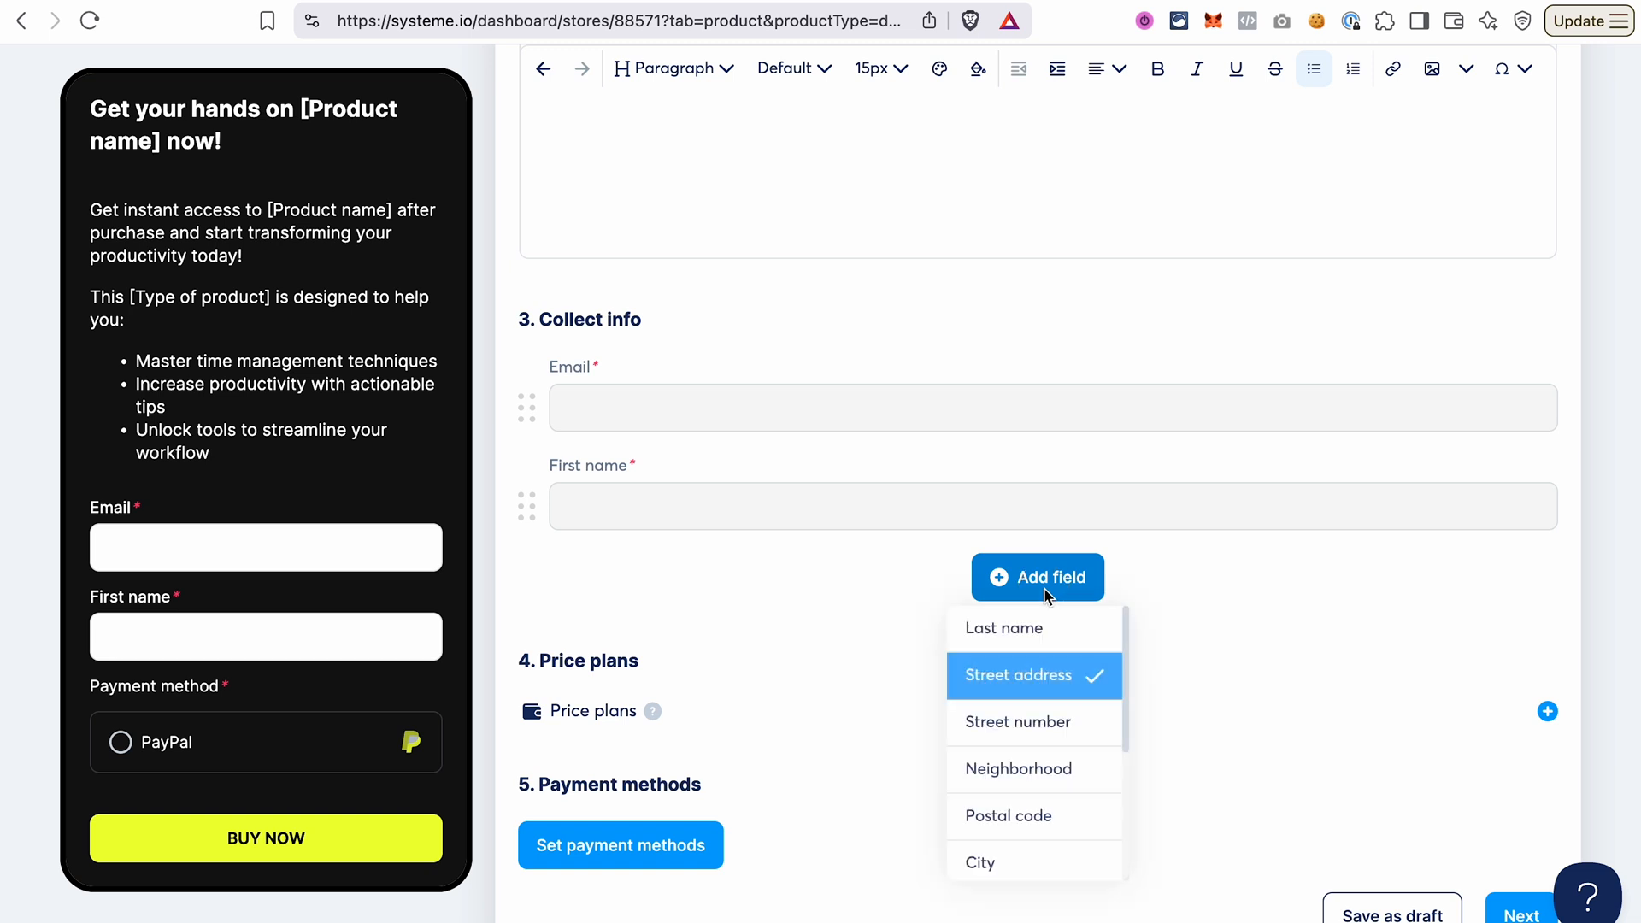
pyautogui.click(1061, 677)
pyautogui.click(1048, 684)
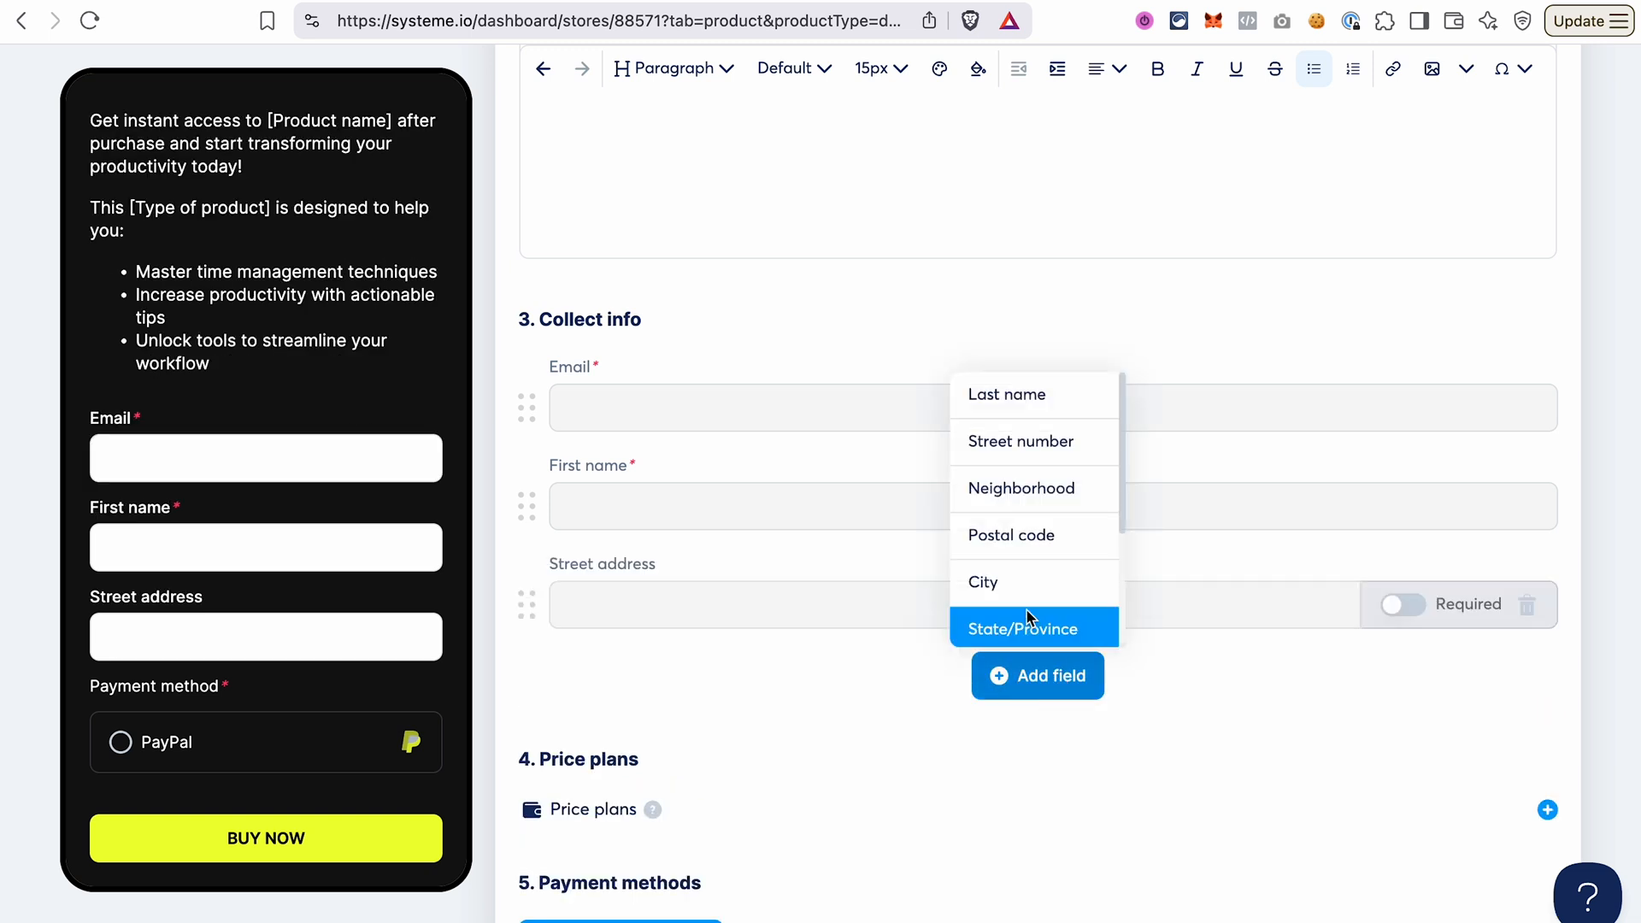
pyautogui.click(1036, 441)
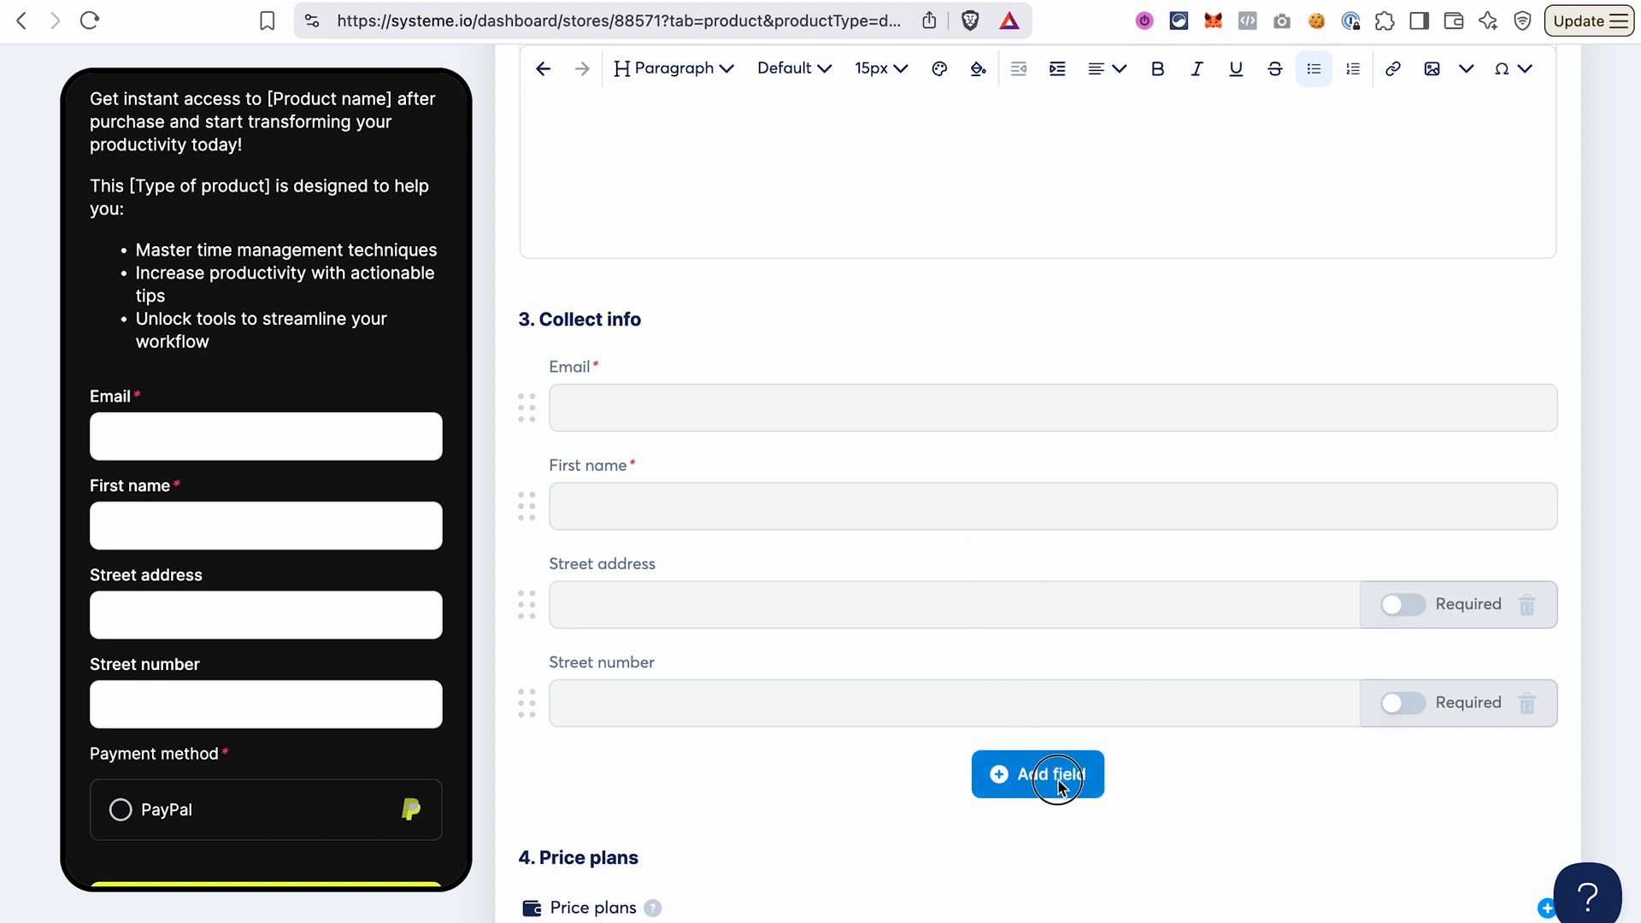
# Add Postal code, City and Country fields to the checkout form and make all five address fields required.
pyautogui.click(1059, 778)
pyautogui.click(1033, 588)
pyautogui.click(1051, 872)
pyautogui.click(1029, 699)
pyautogui.scroll(-4, 1029, 740)
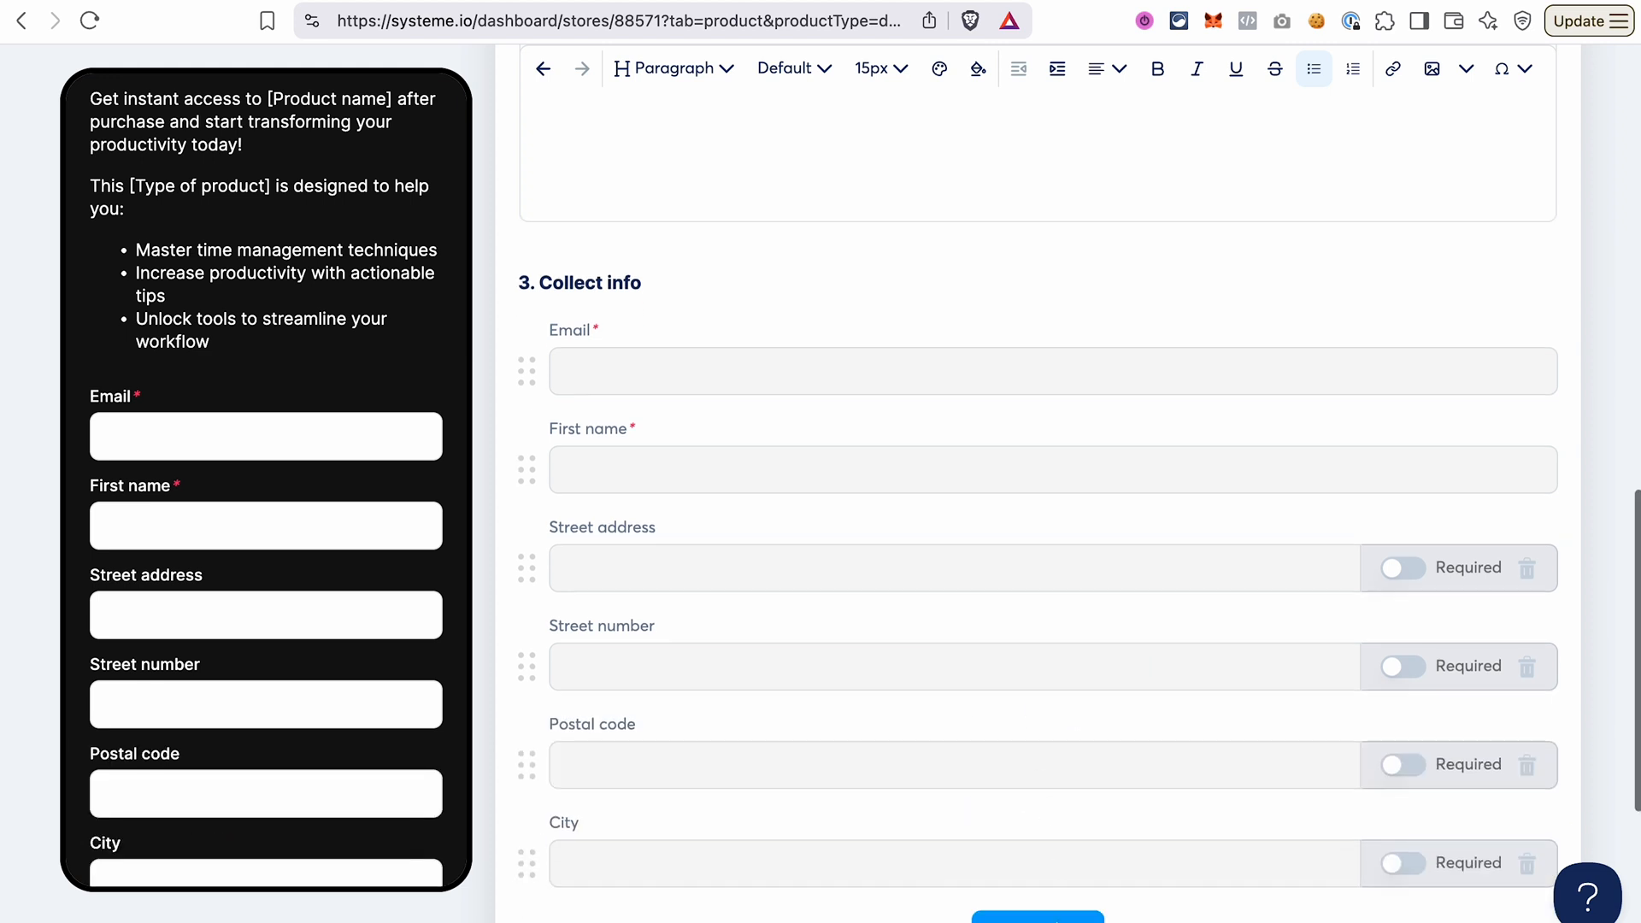
pyautogui.click(1037, 618)
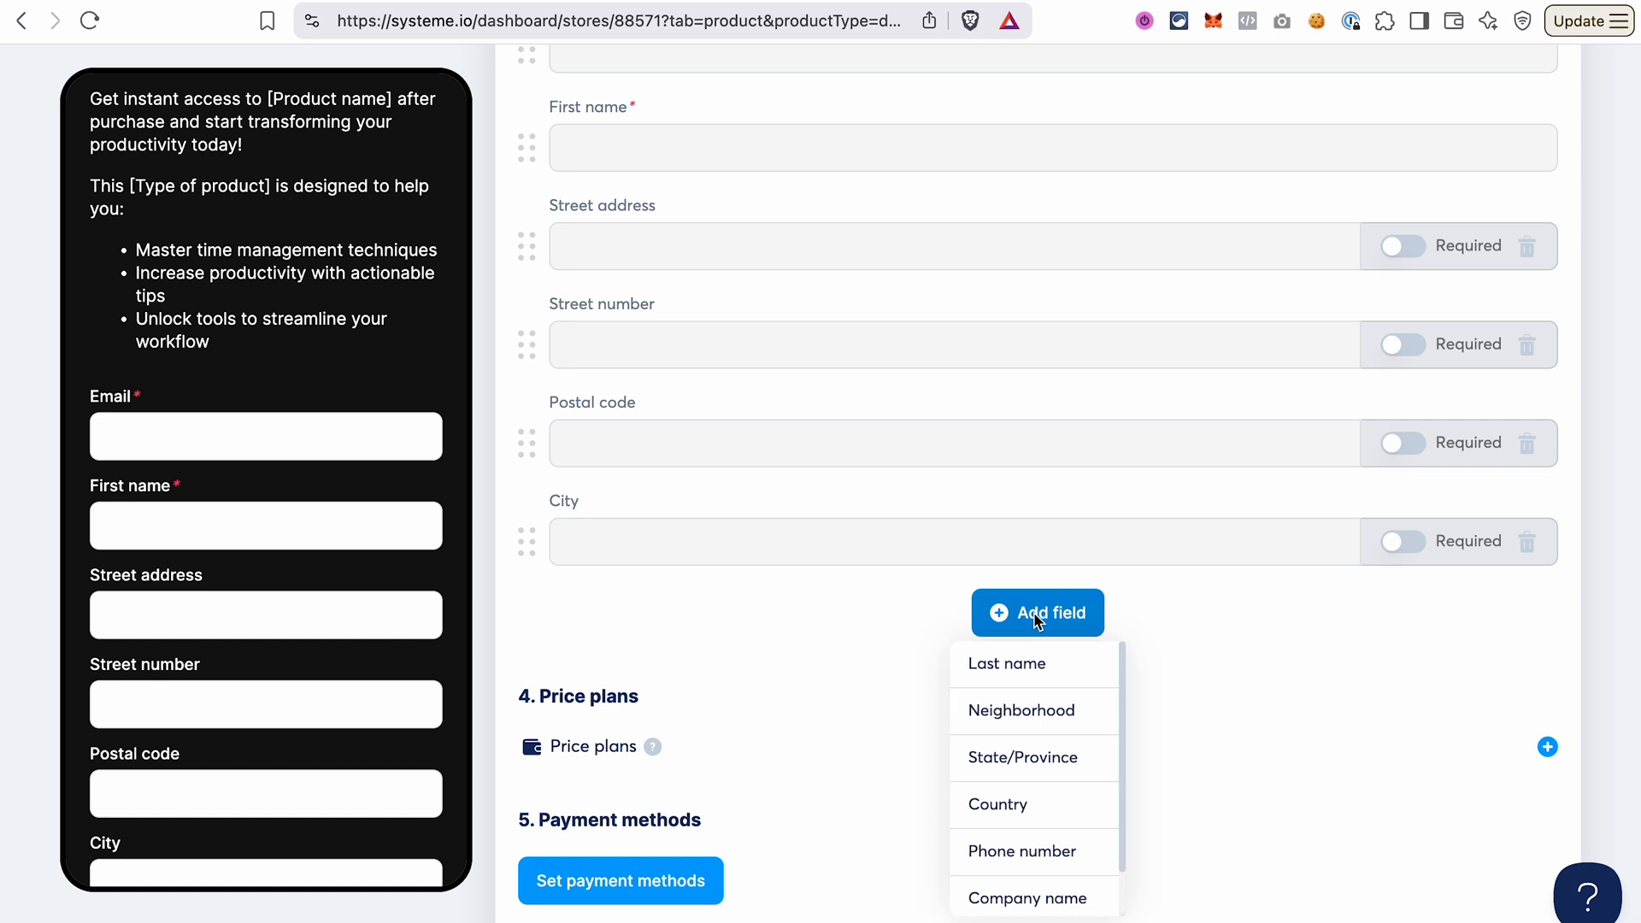
pyautogui.click(996, 803)
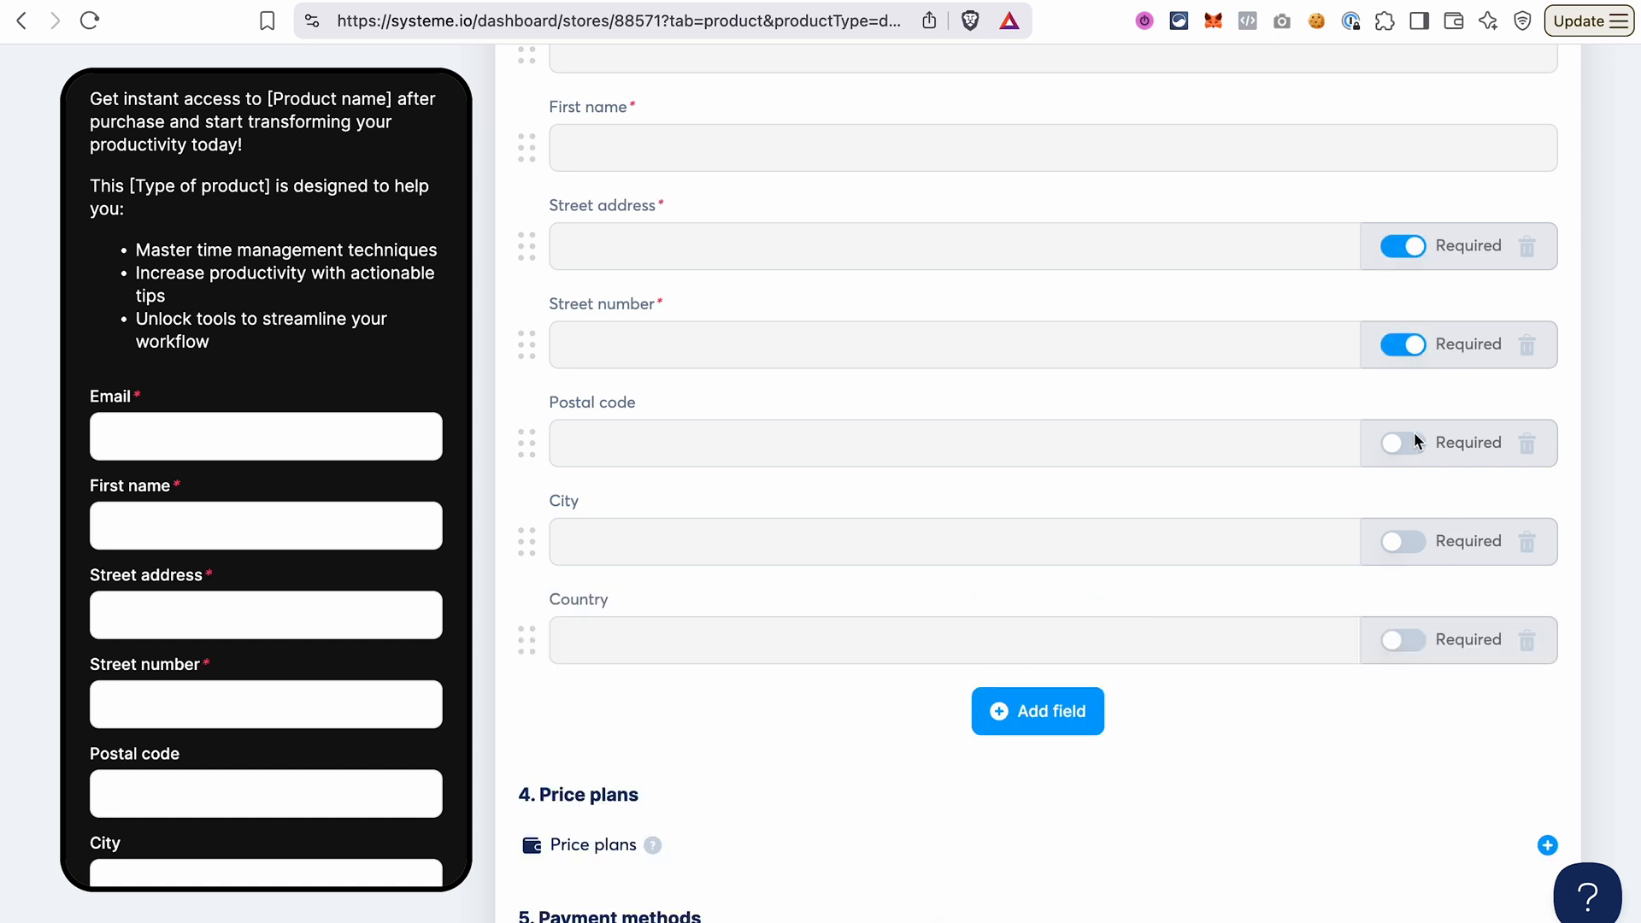
pyautogui.click(1415, 542)
pyautogui.click(1415, 640)
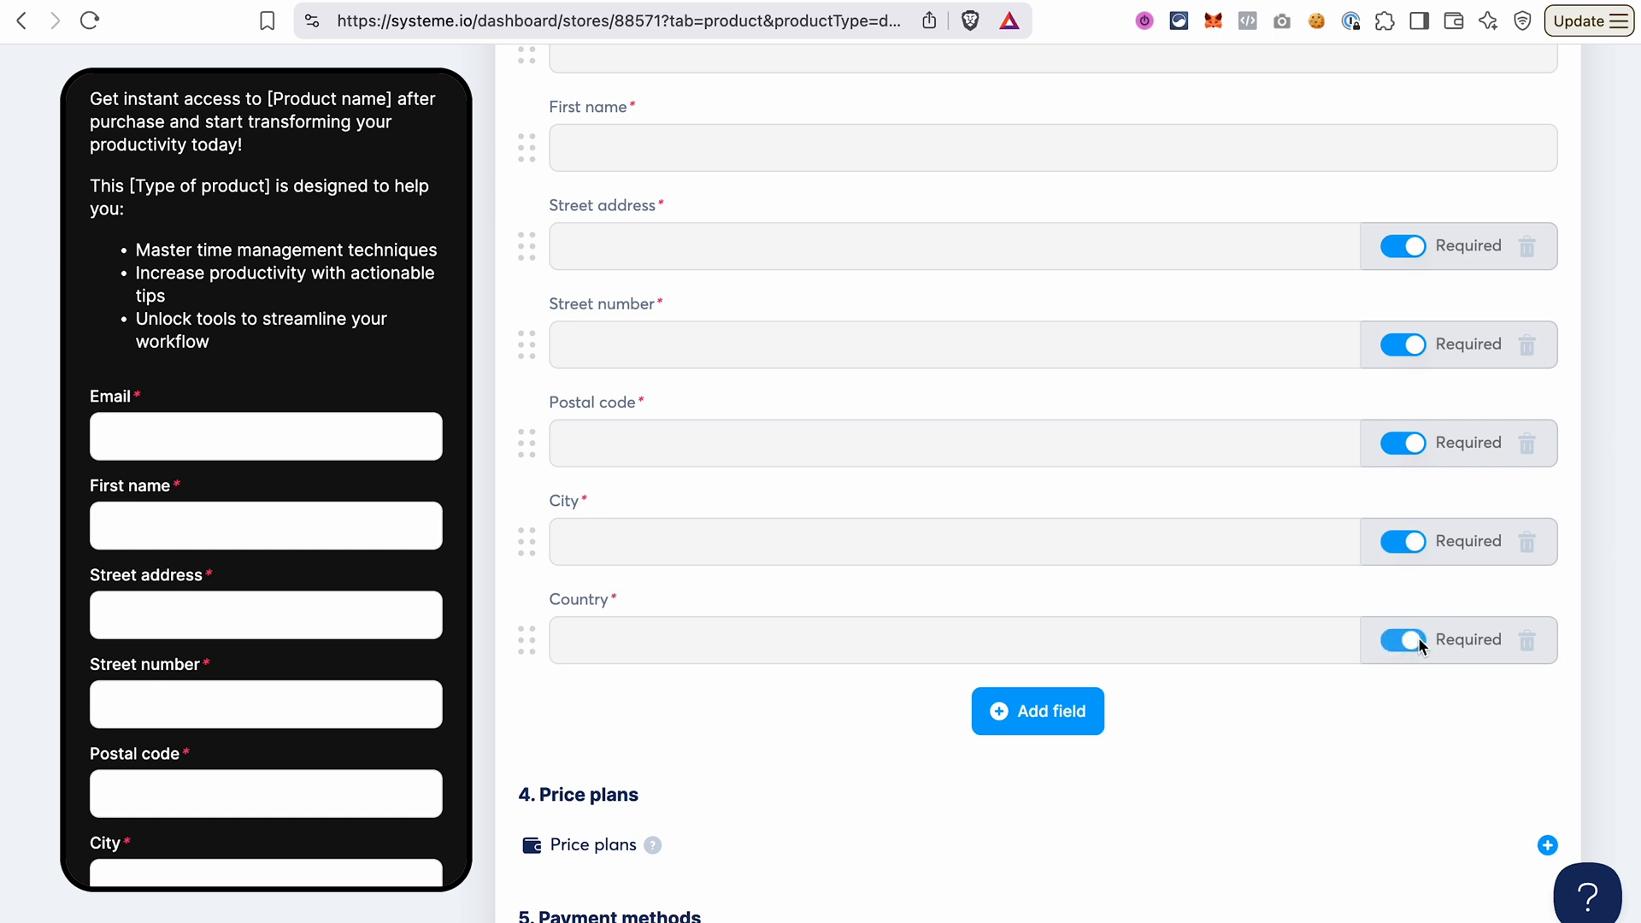
# Start a new price plan and name it One-Time Payment for both the order form and the dashboard.
pyautogui.scroll(-2, 1077, 713)
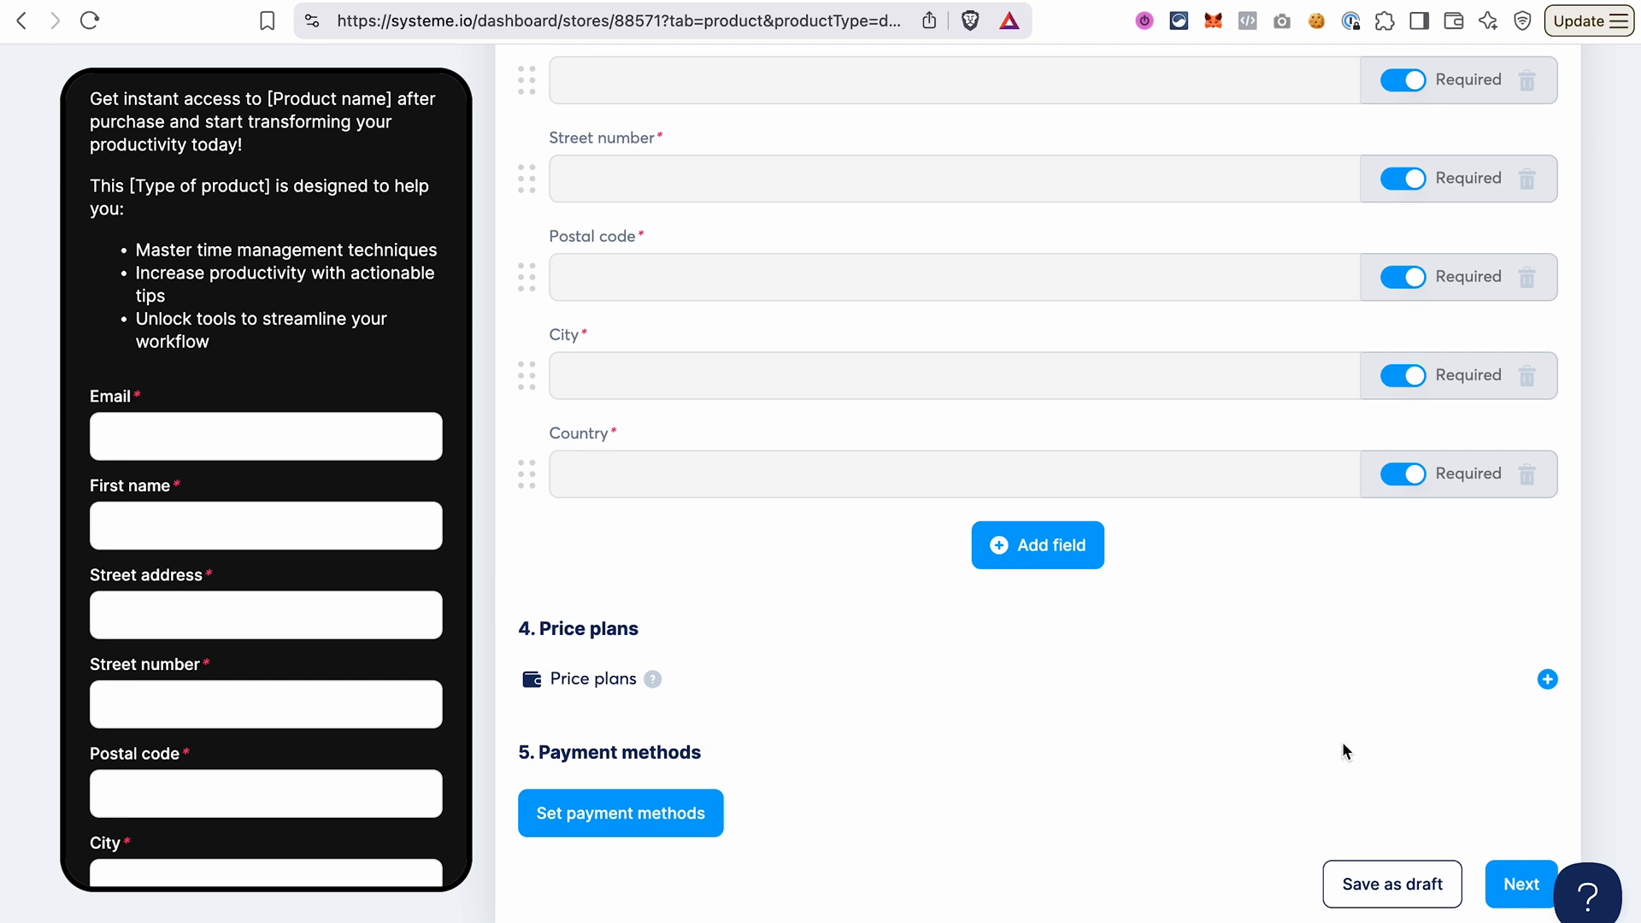
pyautogui.click(1548, 680)
pyautogui.scroll(-2, 1330, 680)
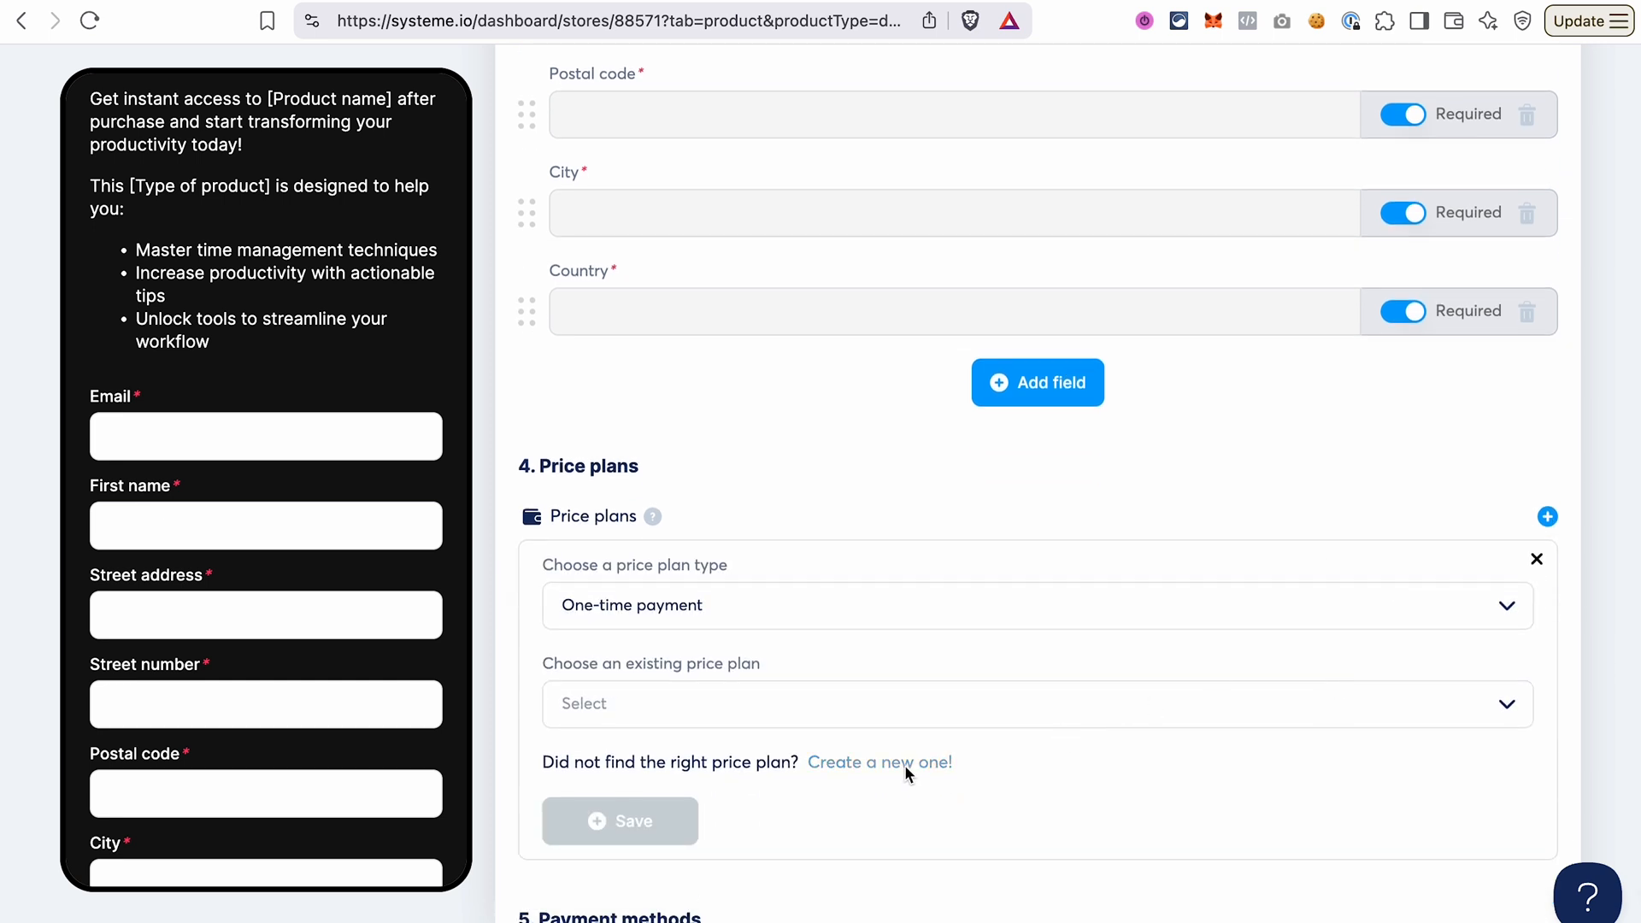
pyautogui.click(906, 769)
pyautogui.scroll(-2, 863, 515)
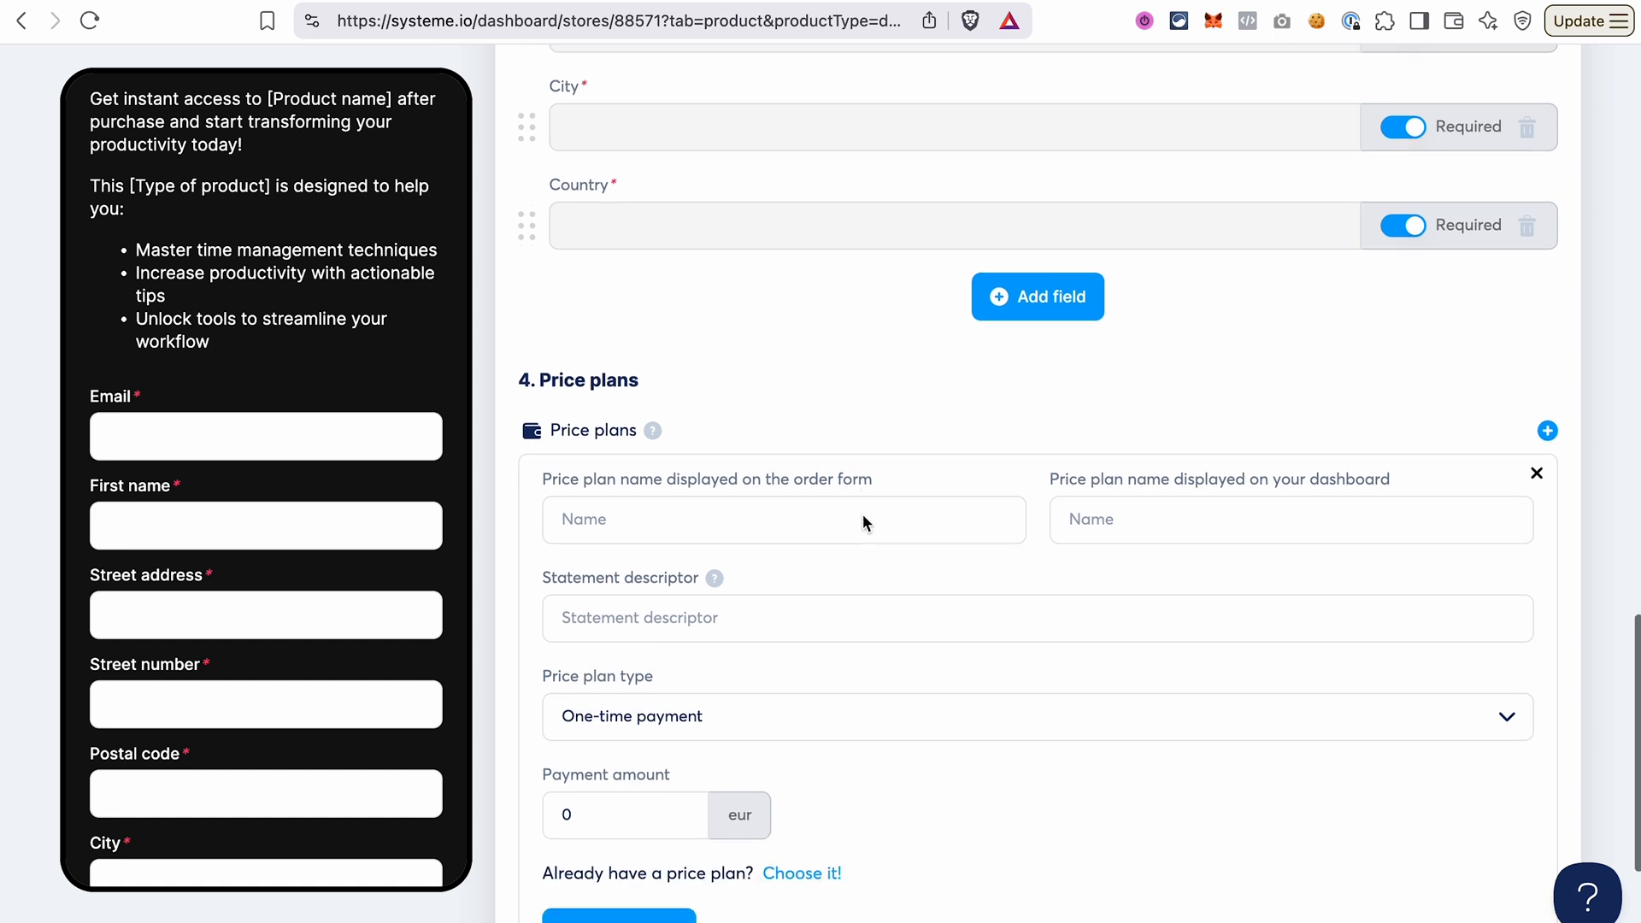
pyautogui.click(602, 416)
pyautogui.write('One-Time Payment')
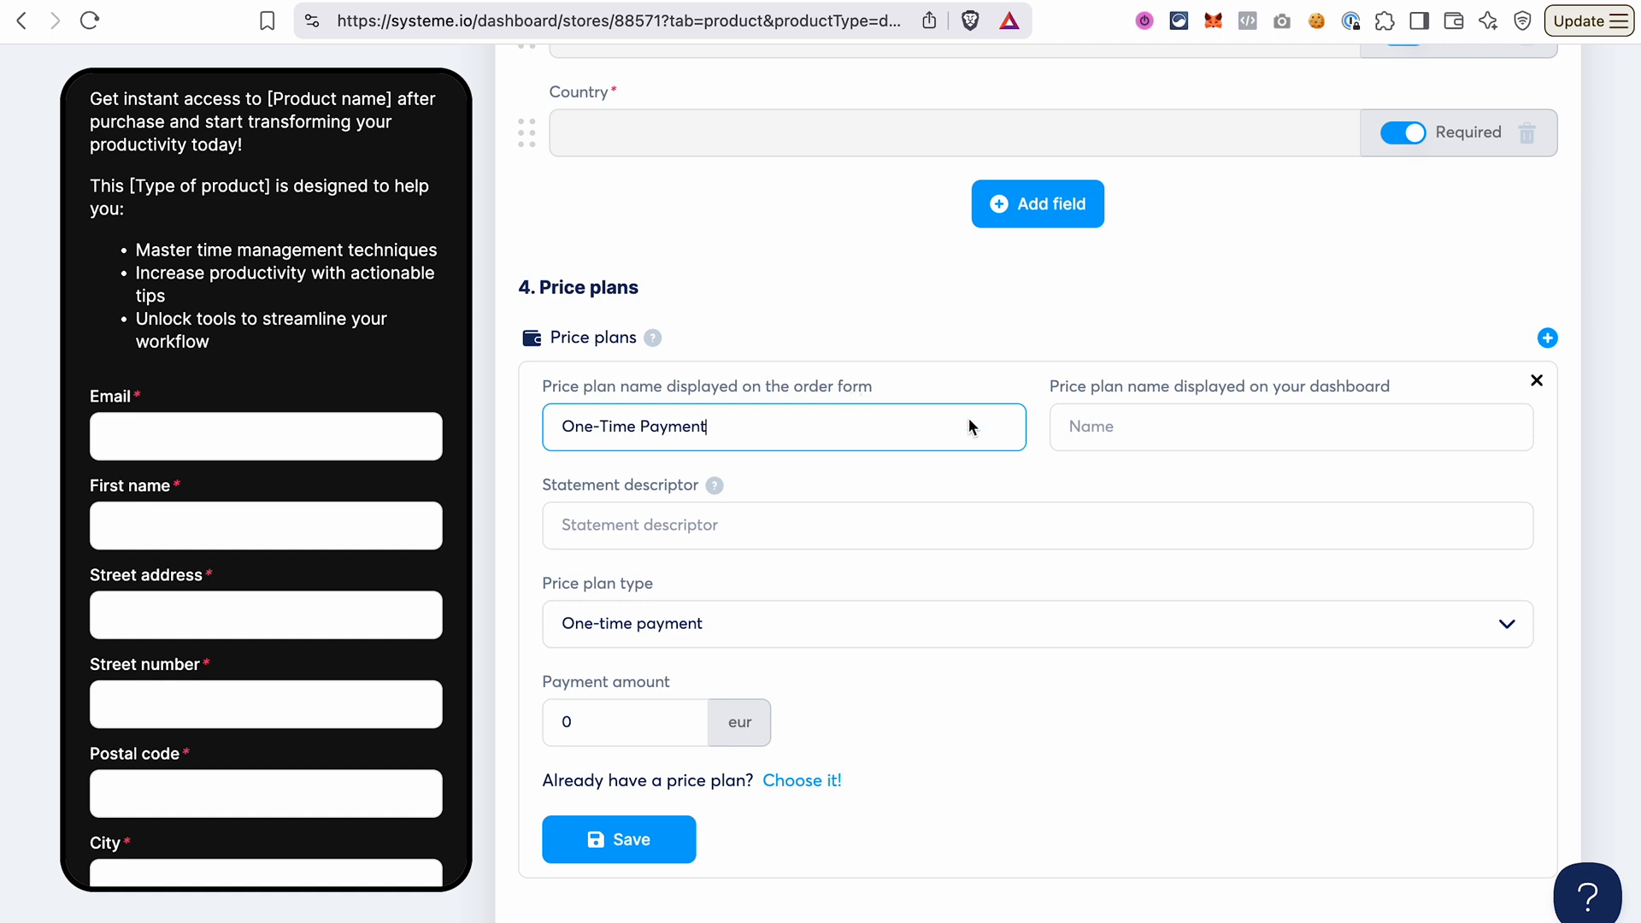
pyautogui.click(1190, 431)
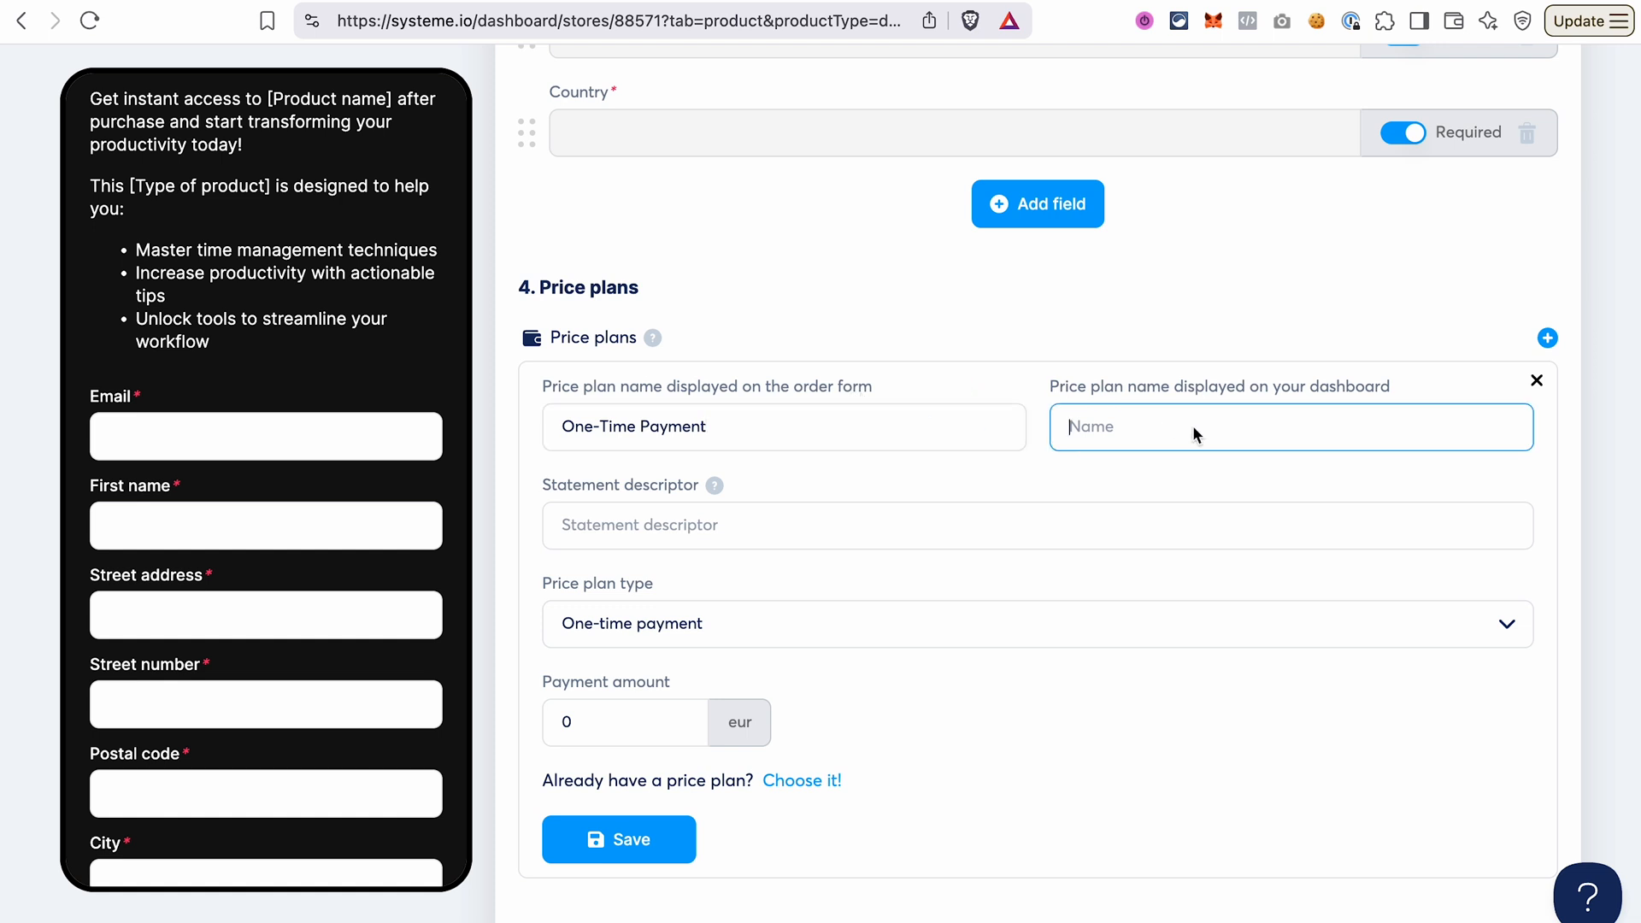
pyautogui.write('One-Time Payment')
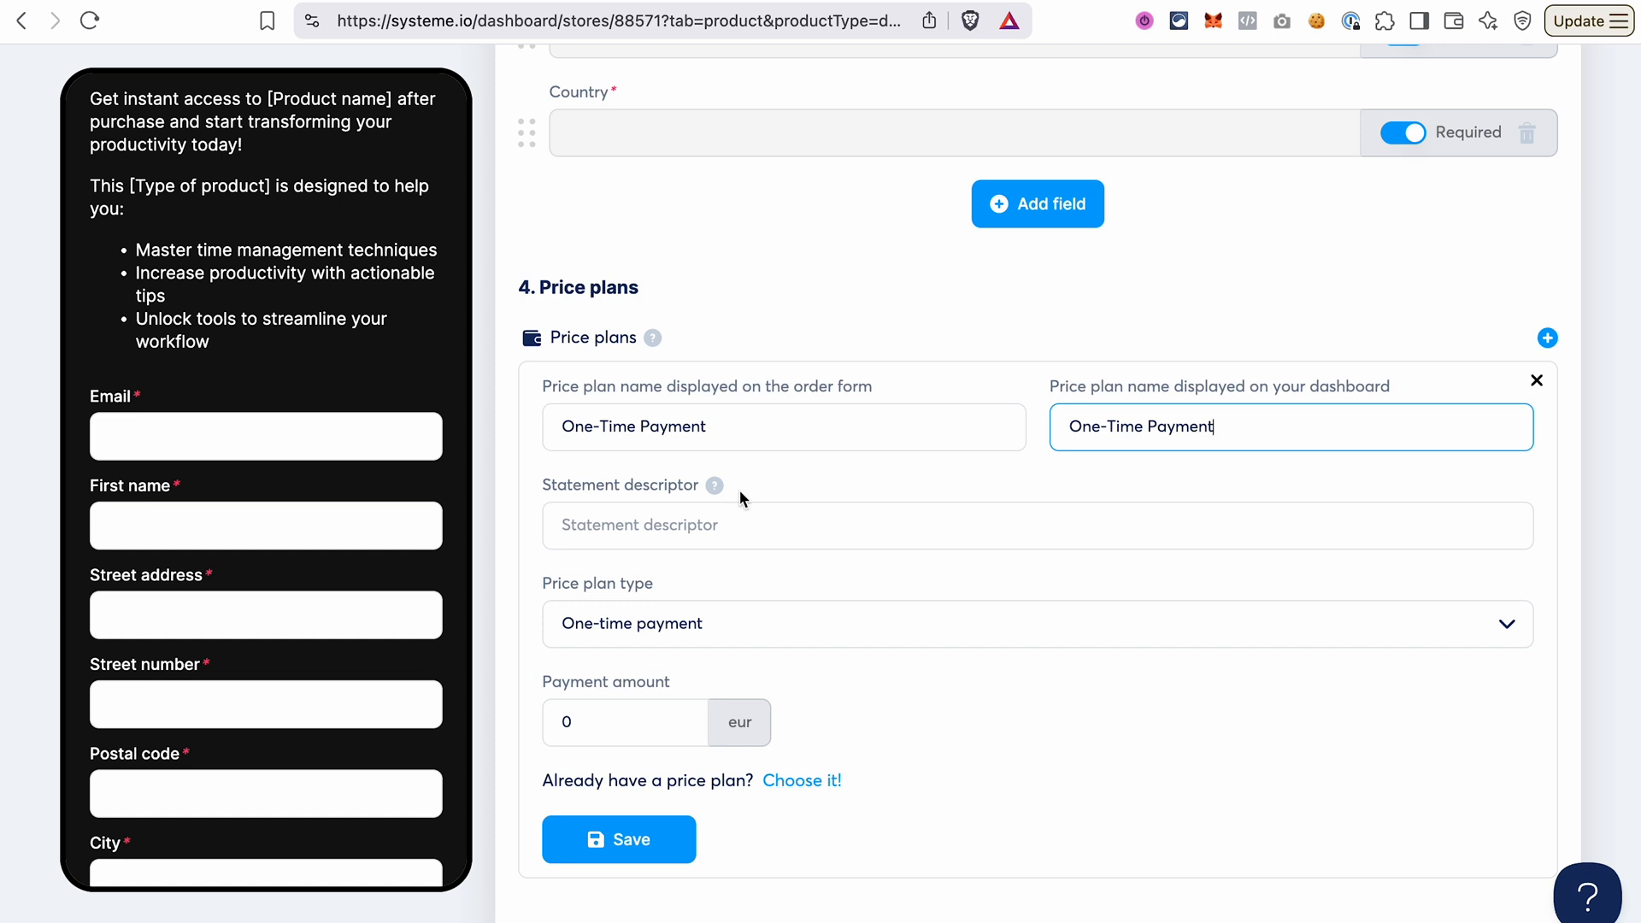
# Set the price plan's statement descriptor to Digital Product Name, keep the one-time payment type, set the amount to 19 eur and save it.
pyautogui.click(731, 517)
pyautogui.write('Digital Product Name')
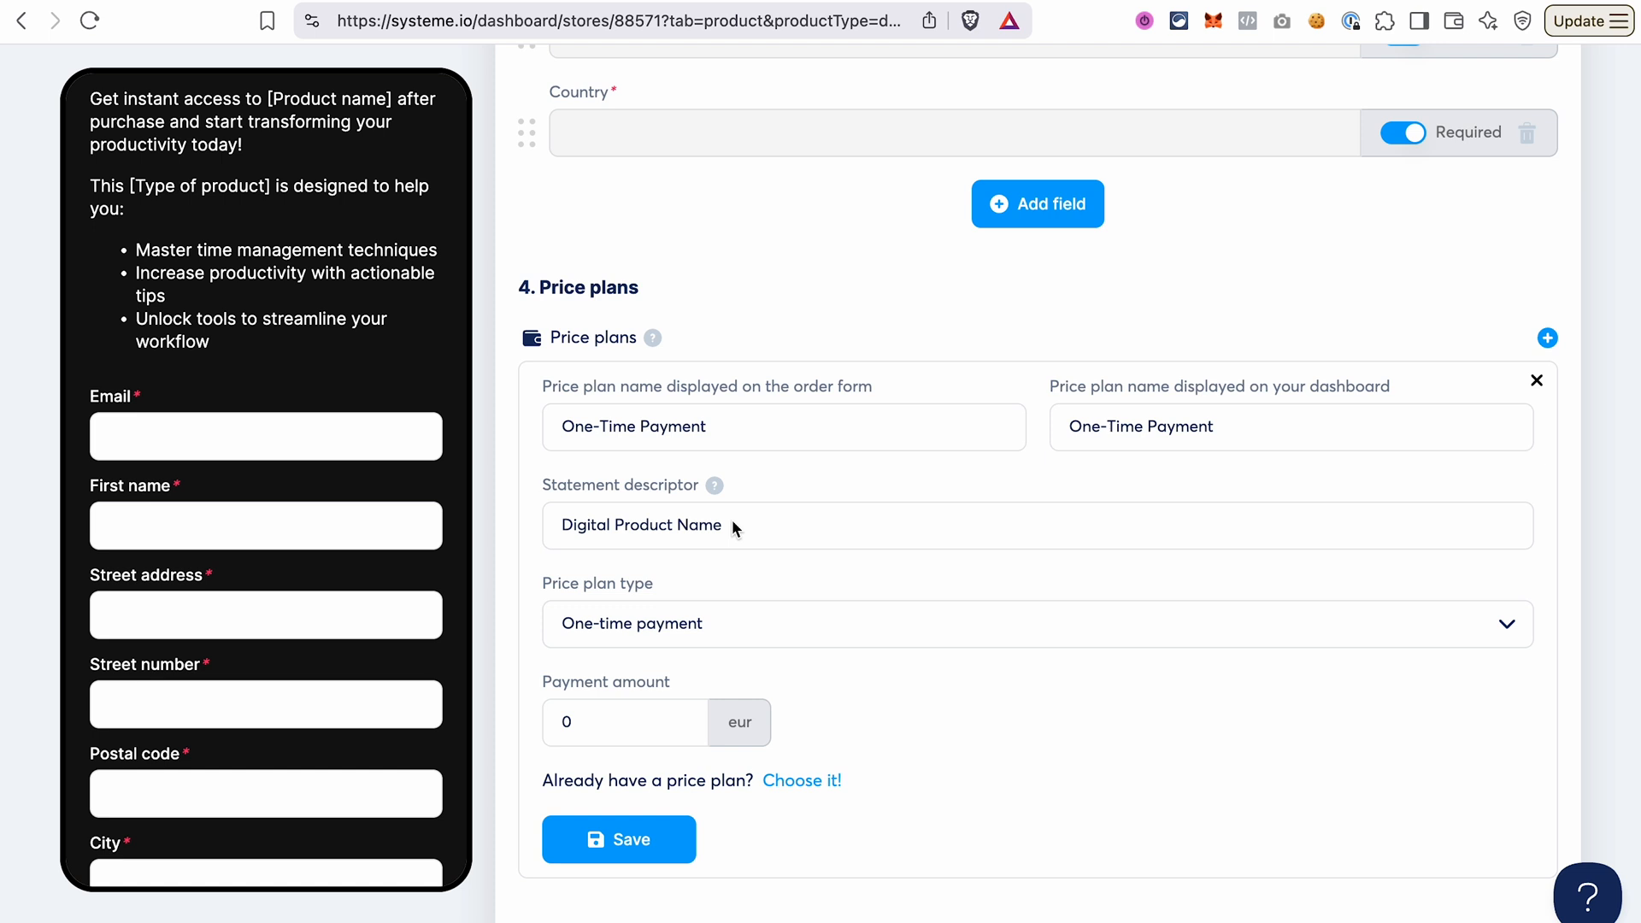
pyautogui.click(720, 622)
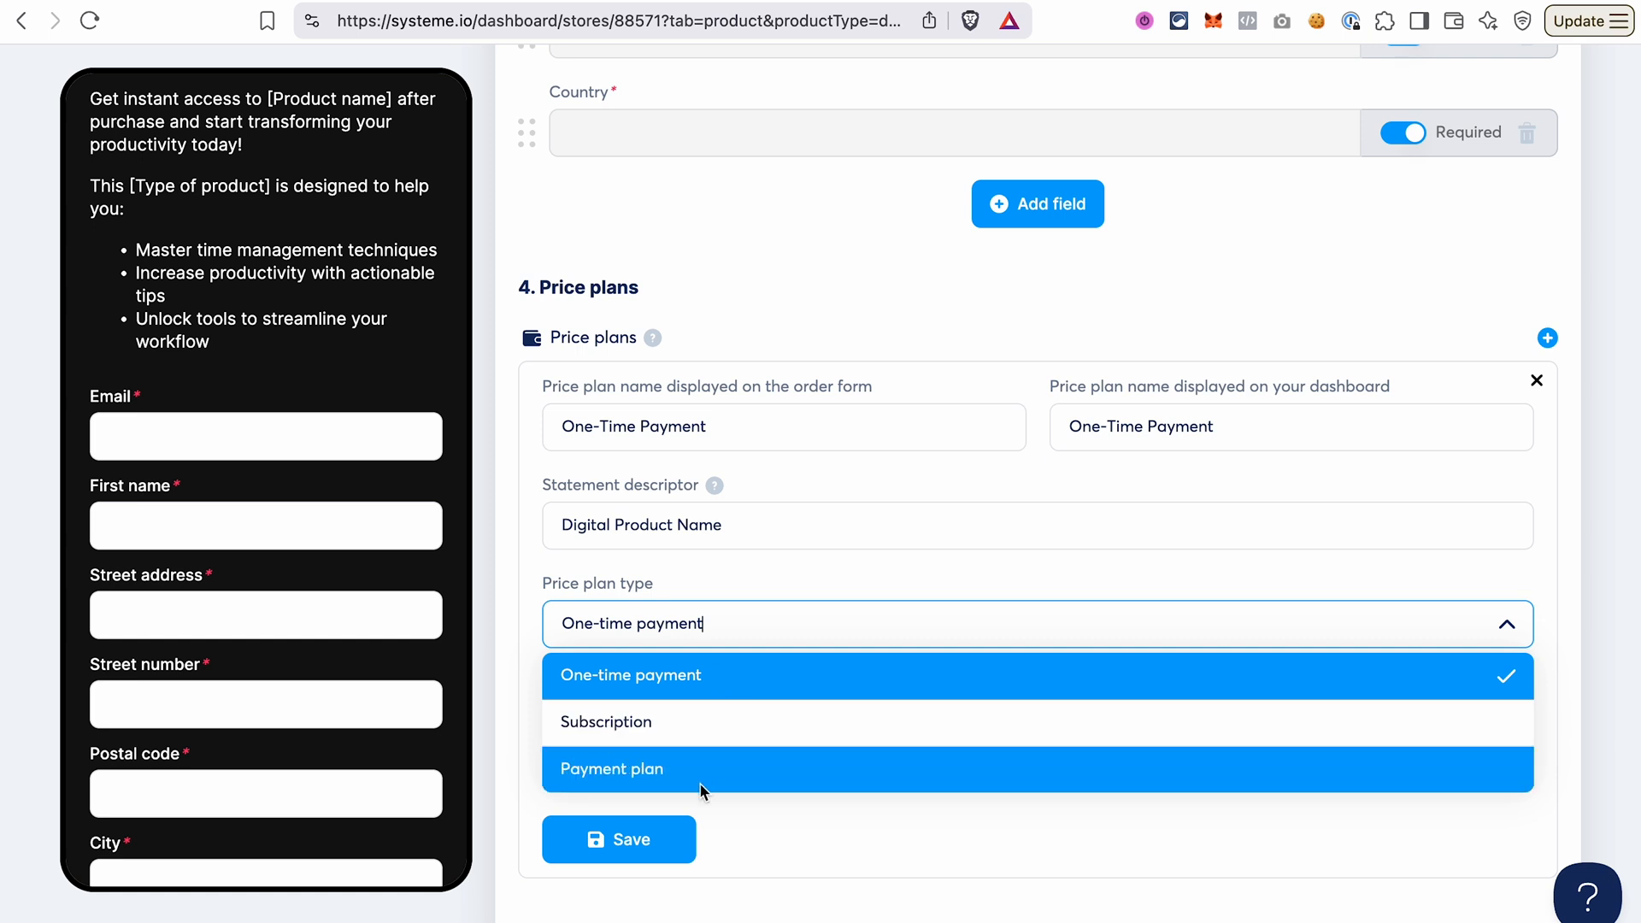
pyautogui.click(757, 565)
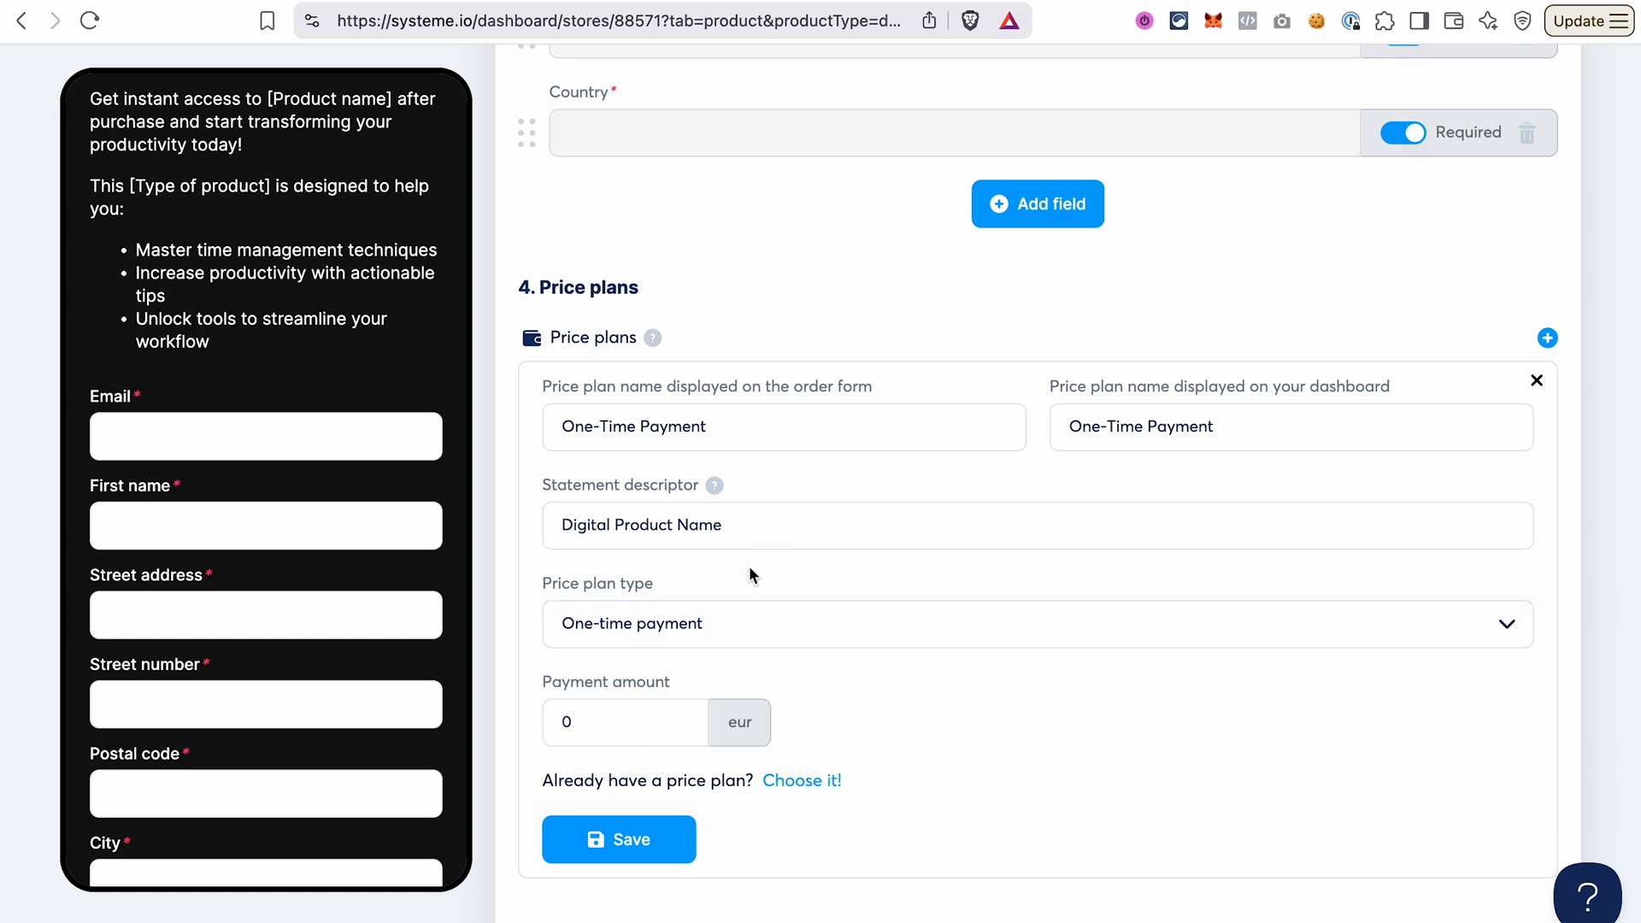
pyautogui.click(596, 726)
pyautogui.press('BackSpace')
pyautogui.write('19')
pyautogui.click(647, 841)
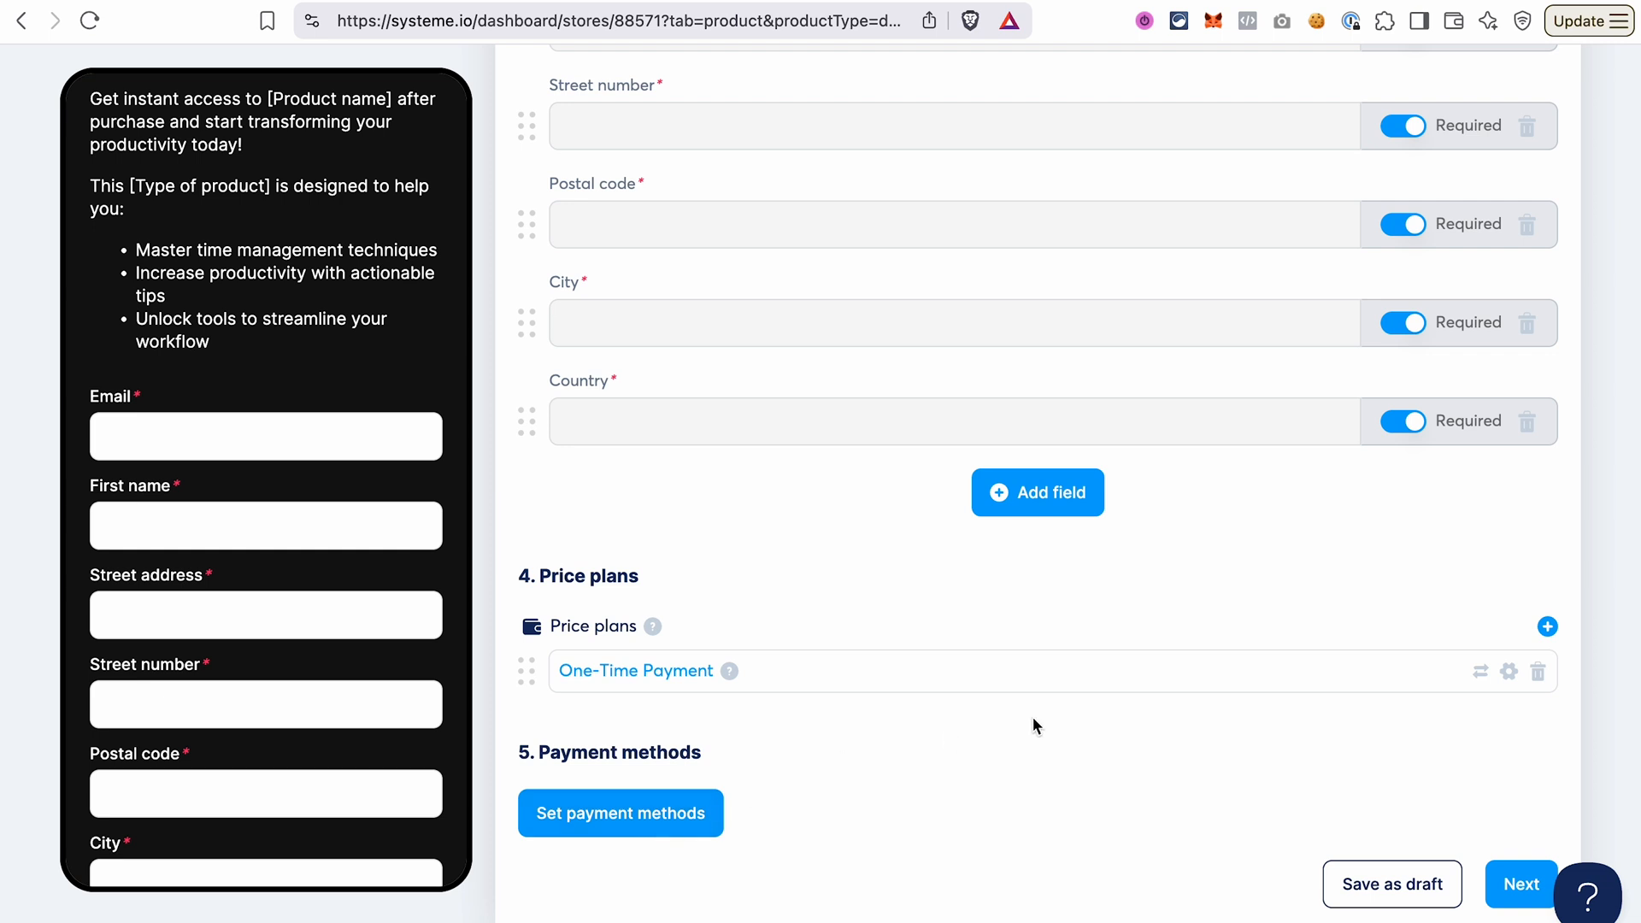
# Start a second new price plan and name it Payment Plan for both the order form and the dashboard.
pyautogui.click(1548, 628)
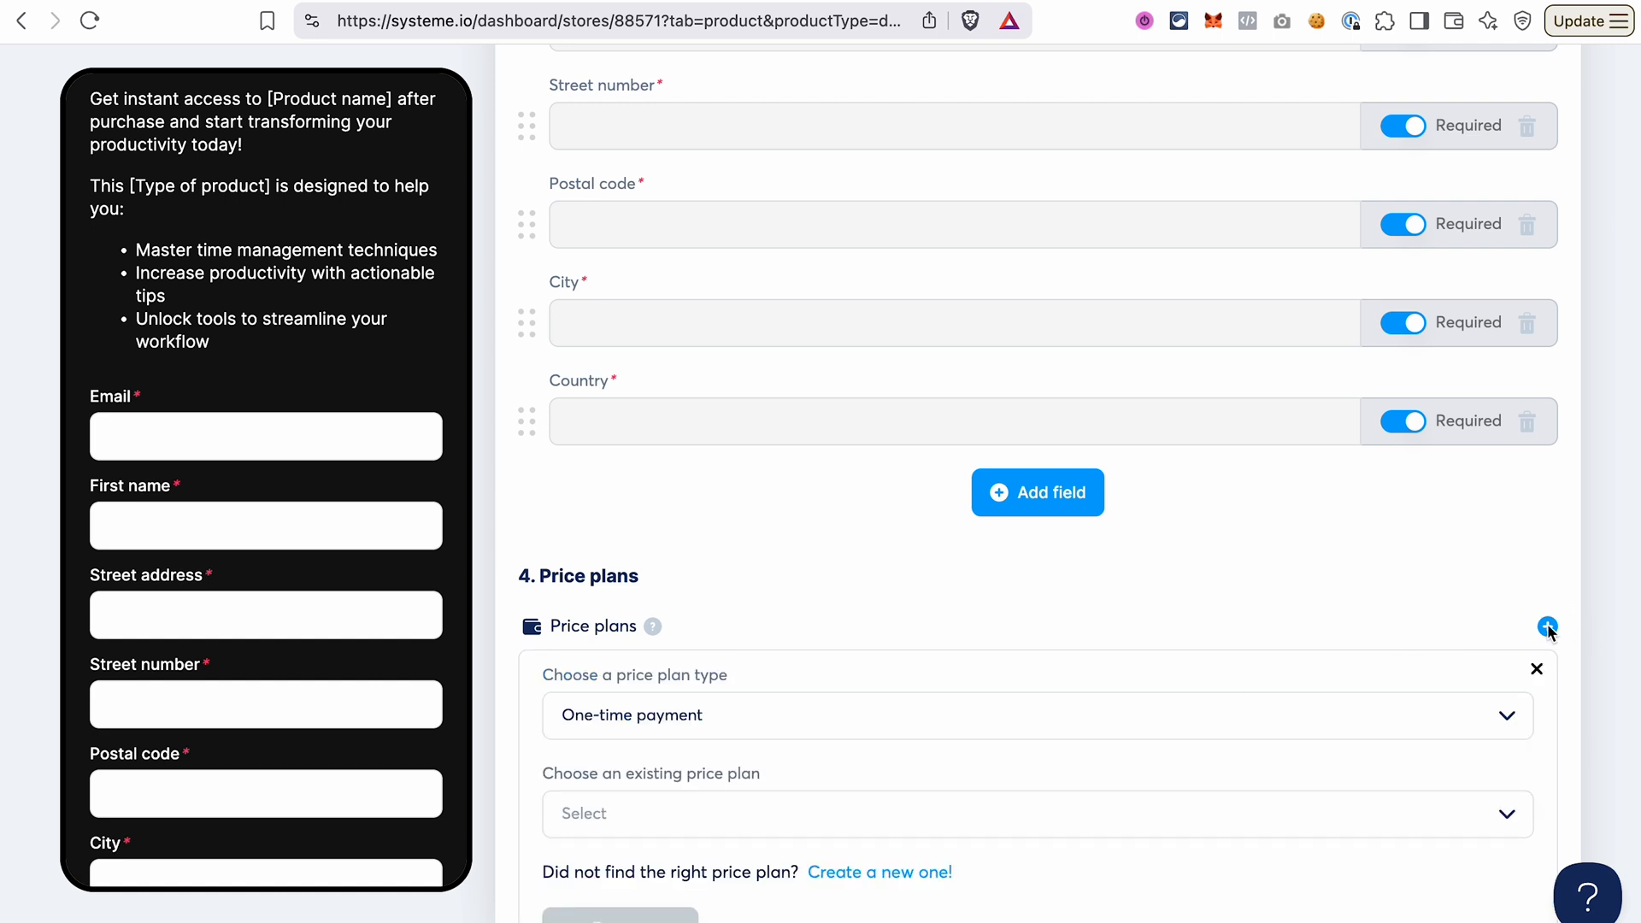
pyautogui.click(928, 872)
pyautogui.scroll(-2, 834, 508)
pyautogui.click(784, 550)
pyautogui.write('Payment Plan')
pyautogui.press('super+a')
pyautogui.press('super+c')
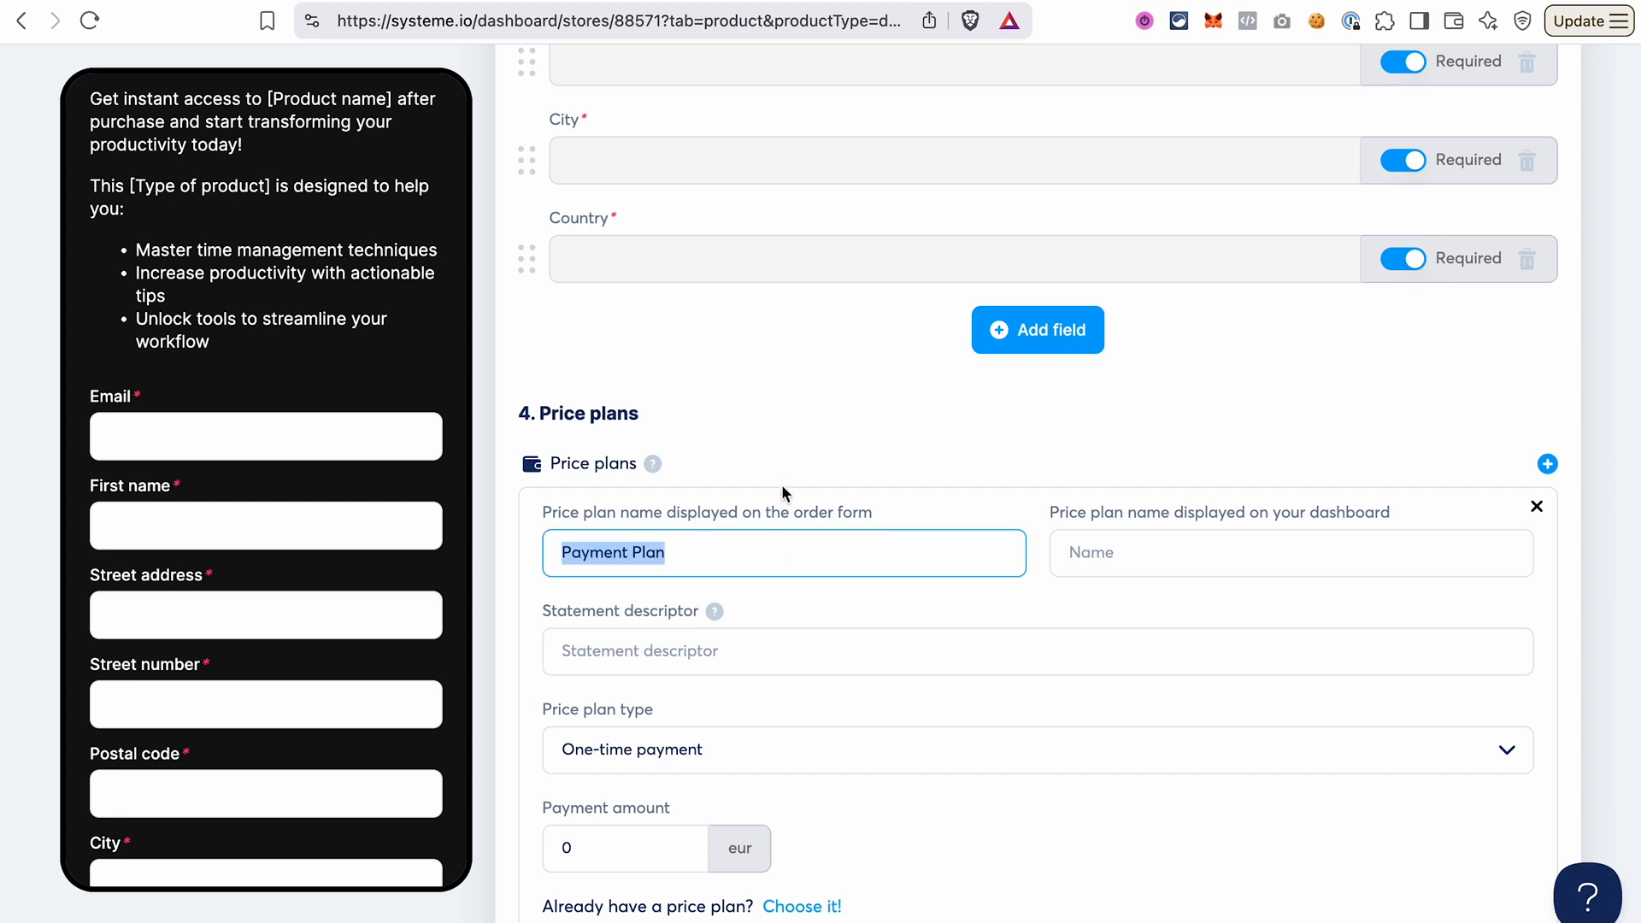
pyautogui.click(972, 580)
pyautogui.click(1125, 552)
pyautogui.press('super+v')
# Set the new plan's statement descriptor to Digital Product Name and its type to Payment plan.
pyautogui.click(612, 663)
pyautogui.write('Di')
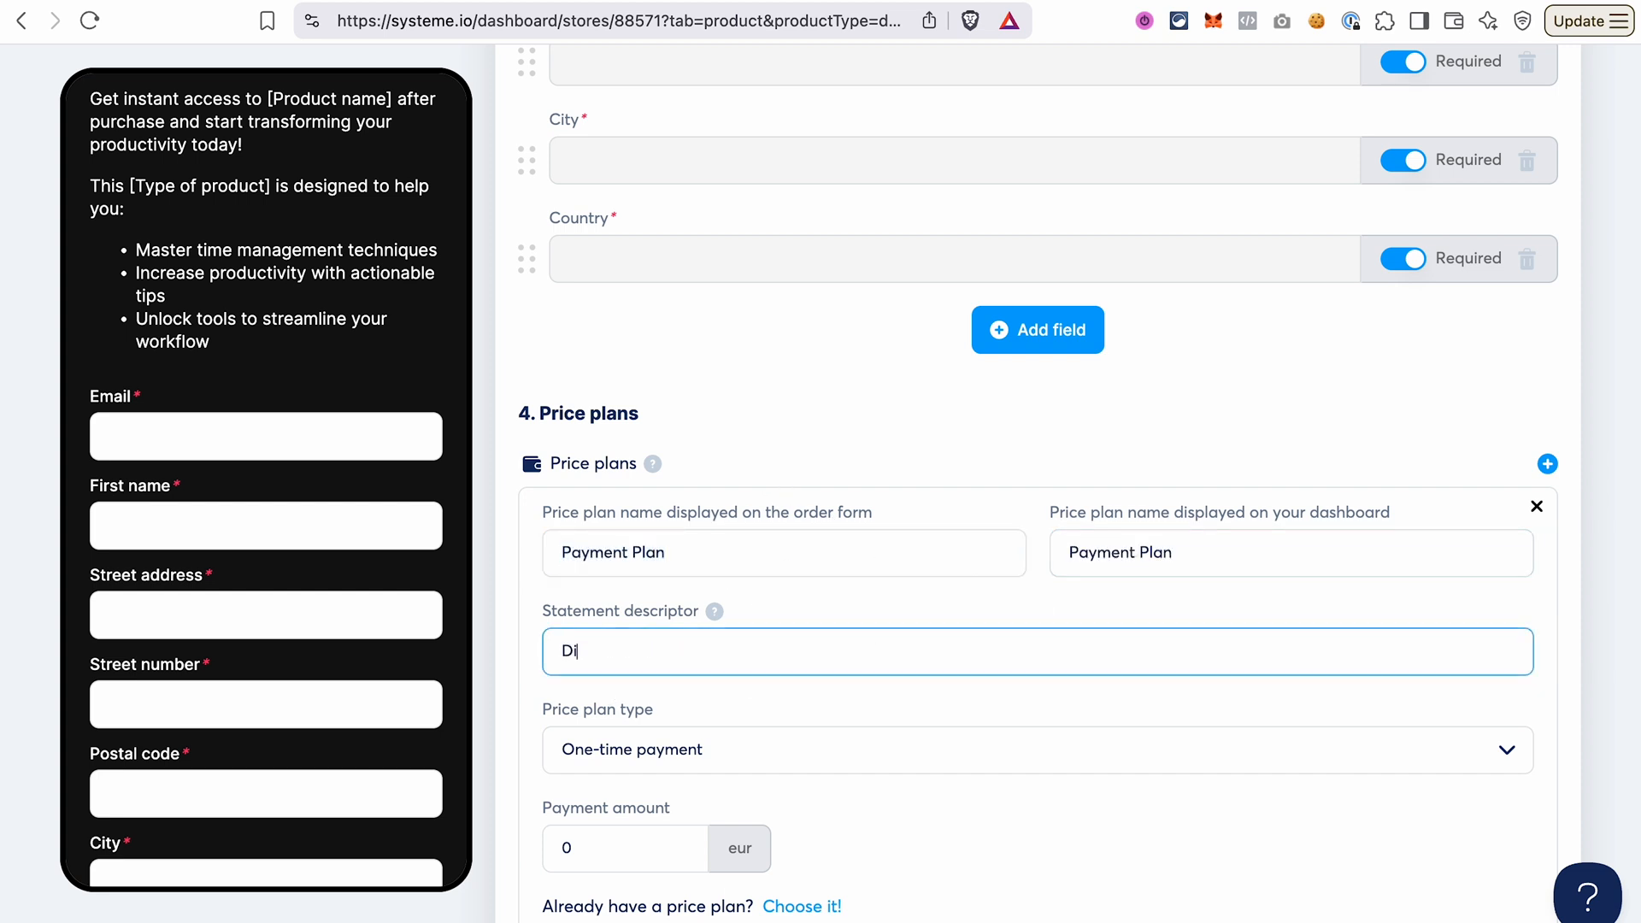
pyautogui.write('gital Product Name')
pyautogui.click(728, 714)
pyautogui.click(728, 752)
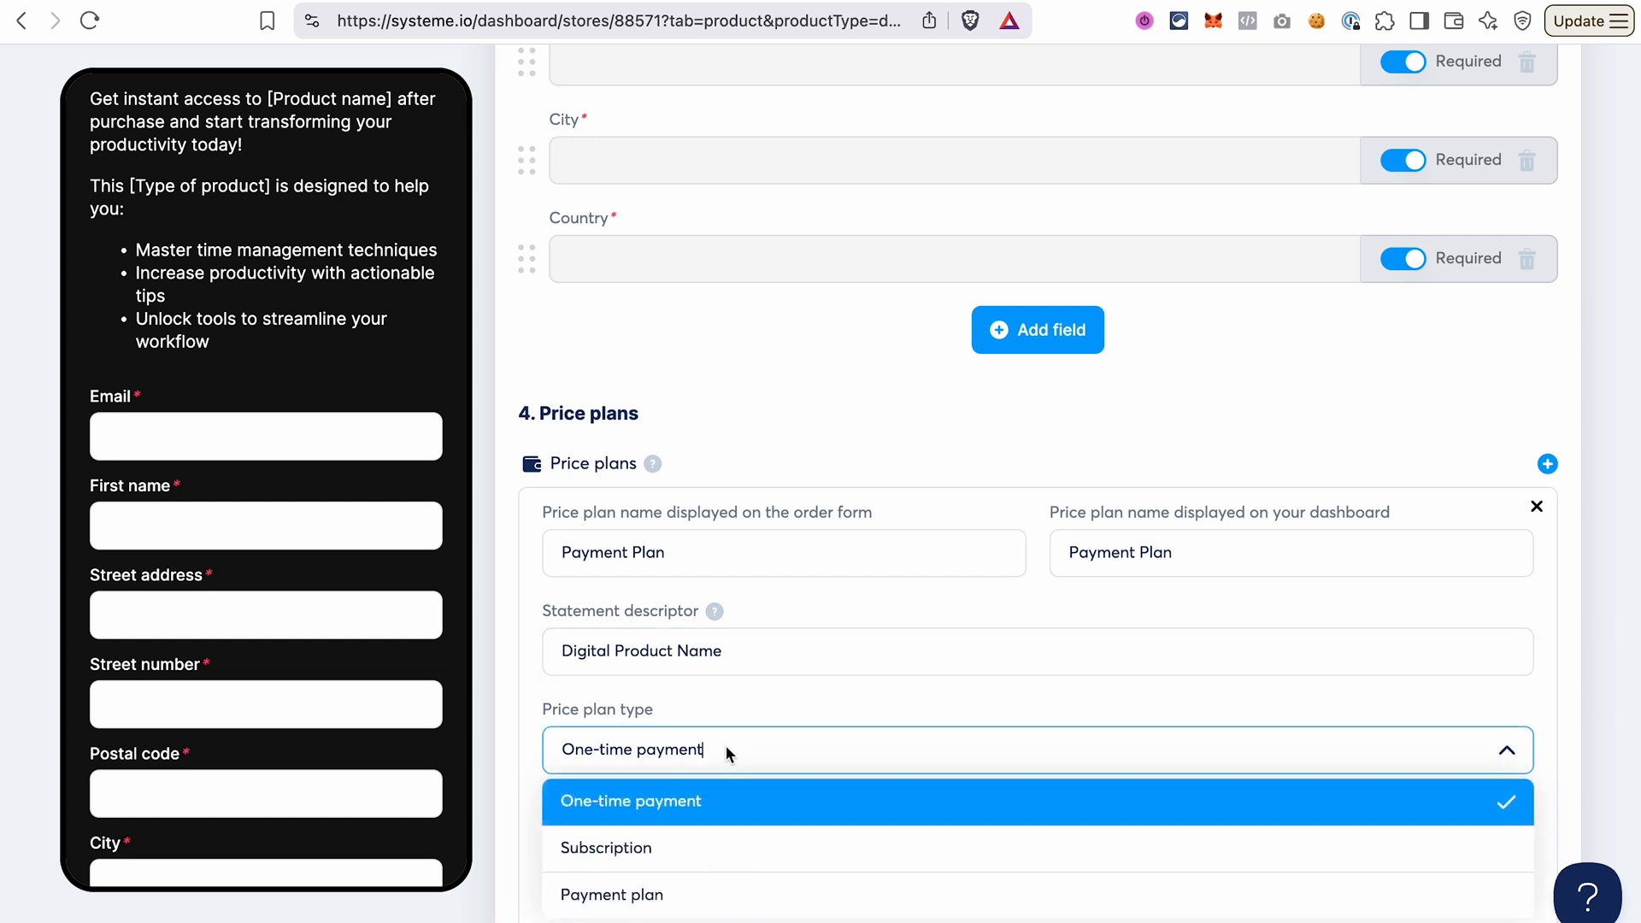
pyautogui.click(652, 897)
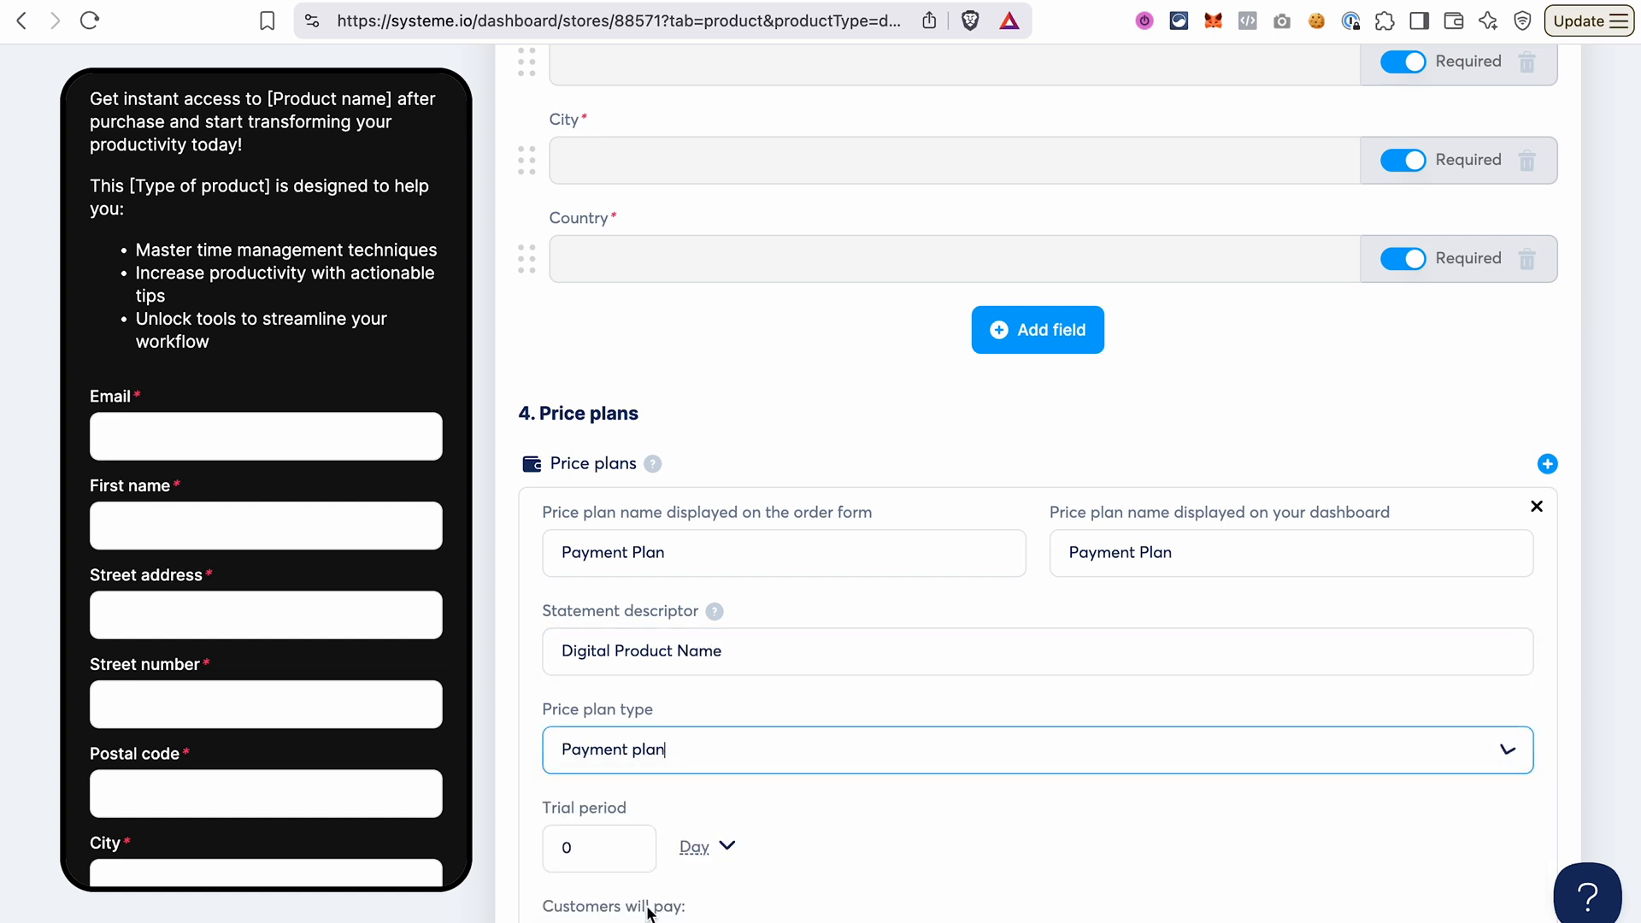
# Set the payment plan so customers pay 10 eur each 1 month.
pyautogui.scroll(-3, 843, 679)
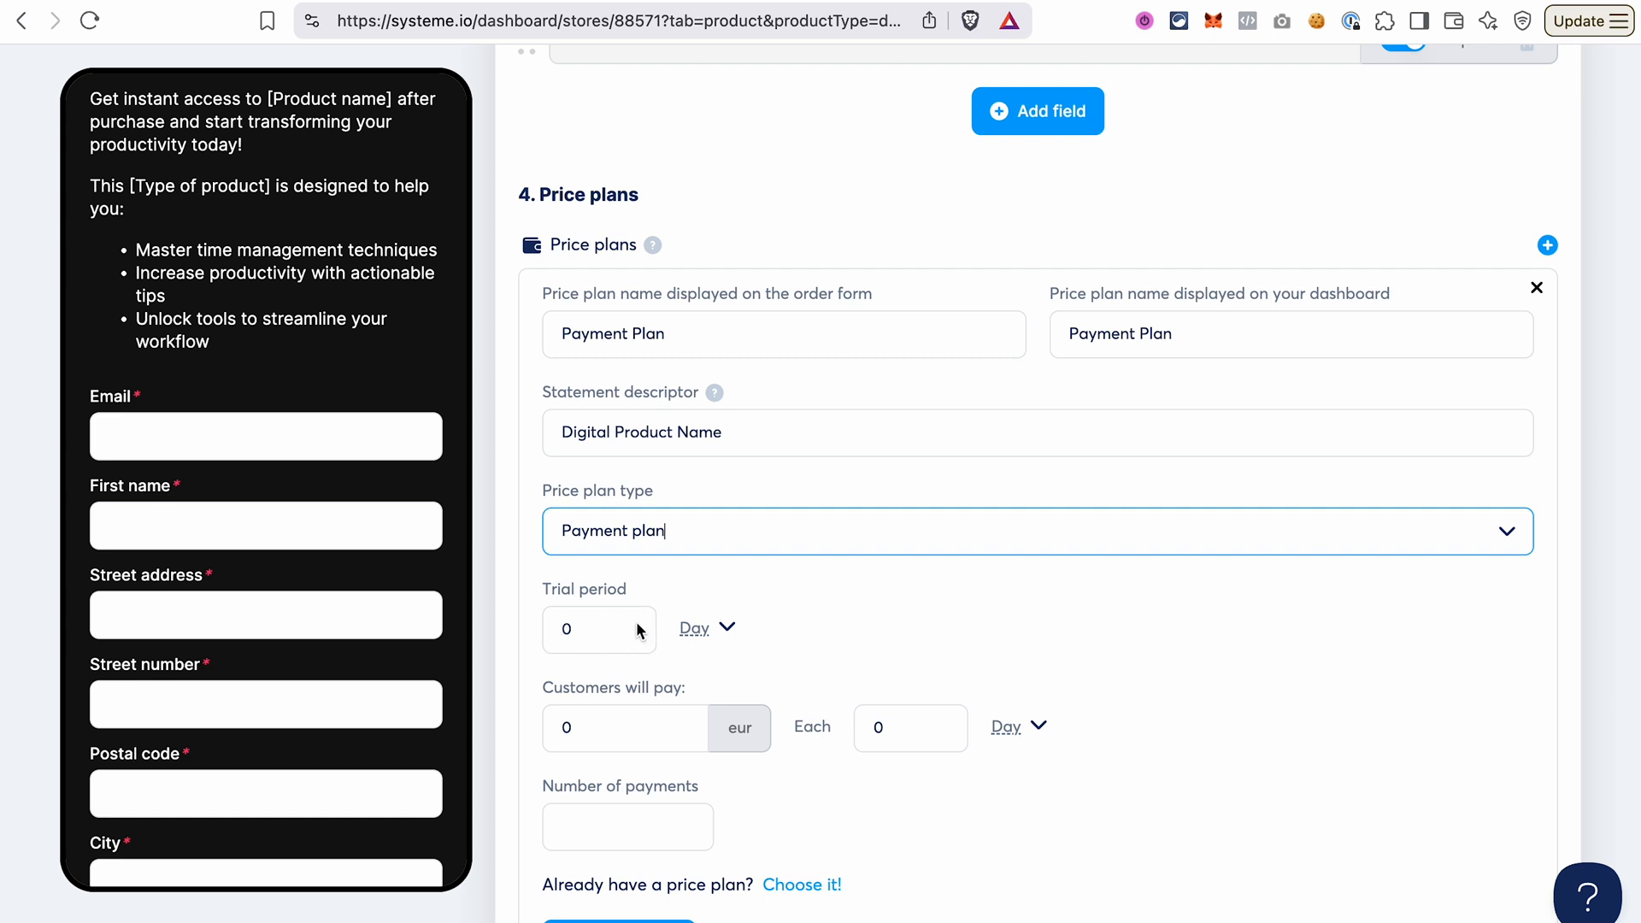
pyautogui.scroll(-1, 638, 630)
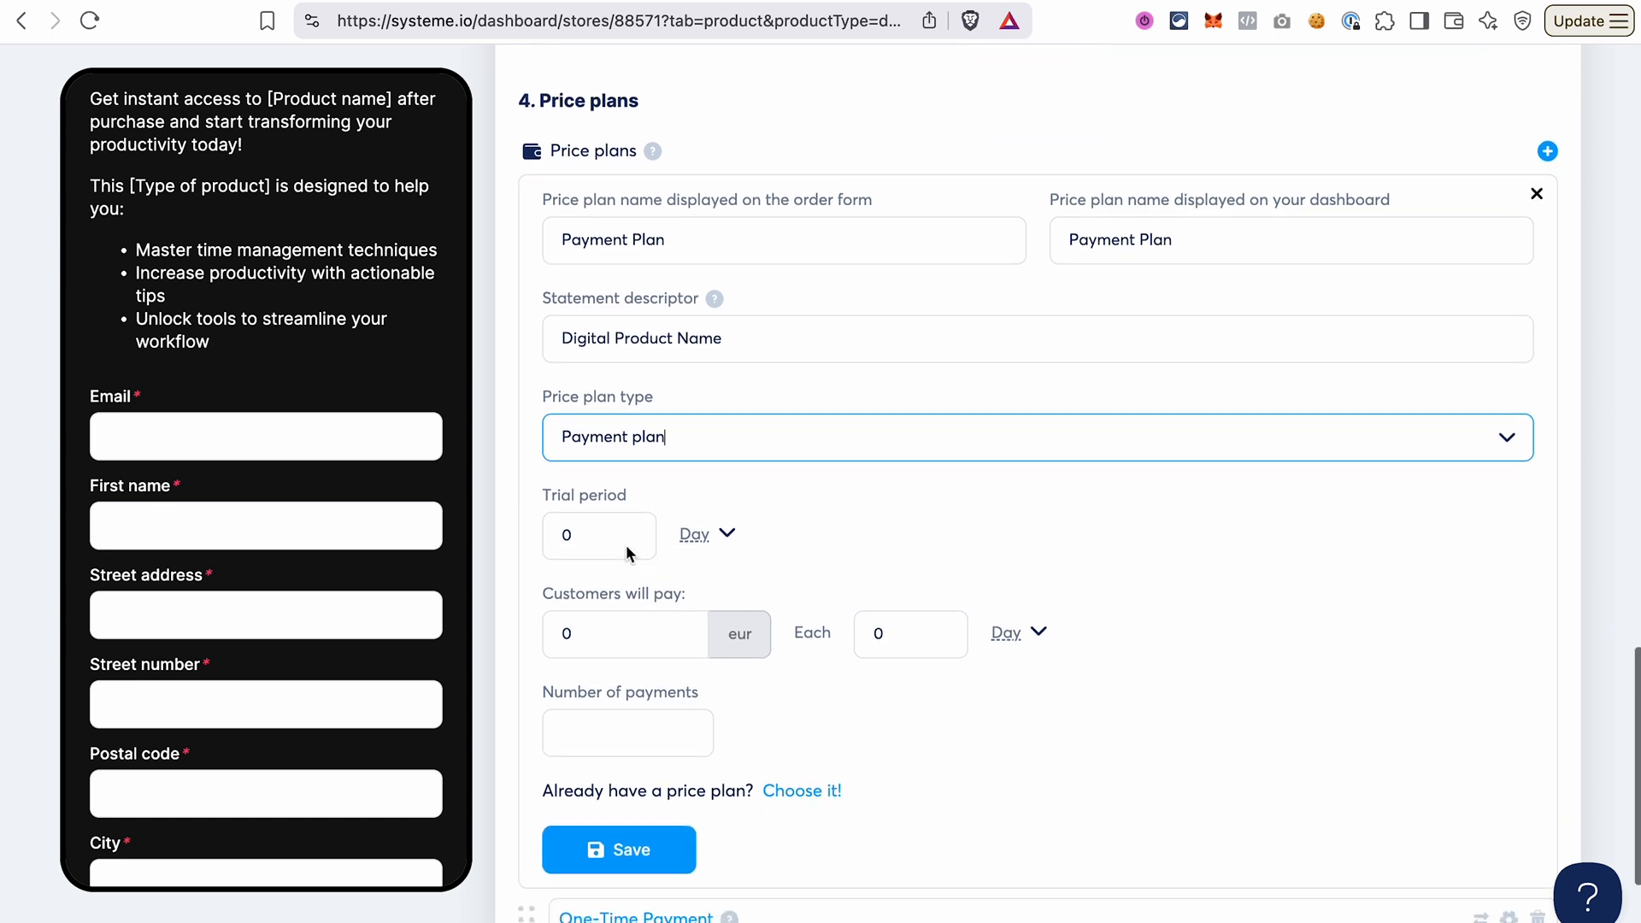
pyautogui.click(614, 645)
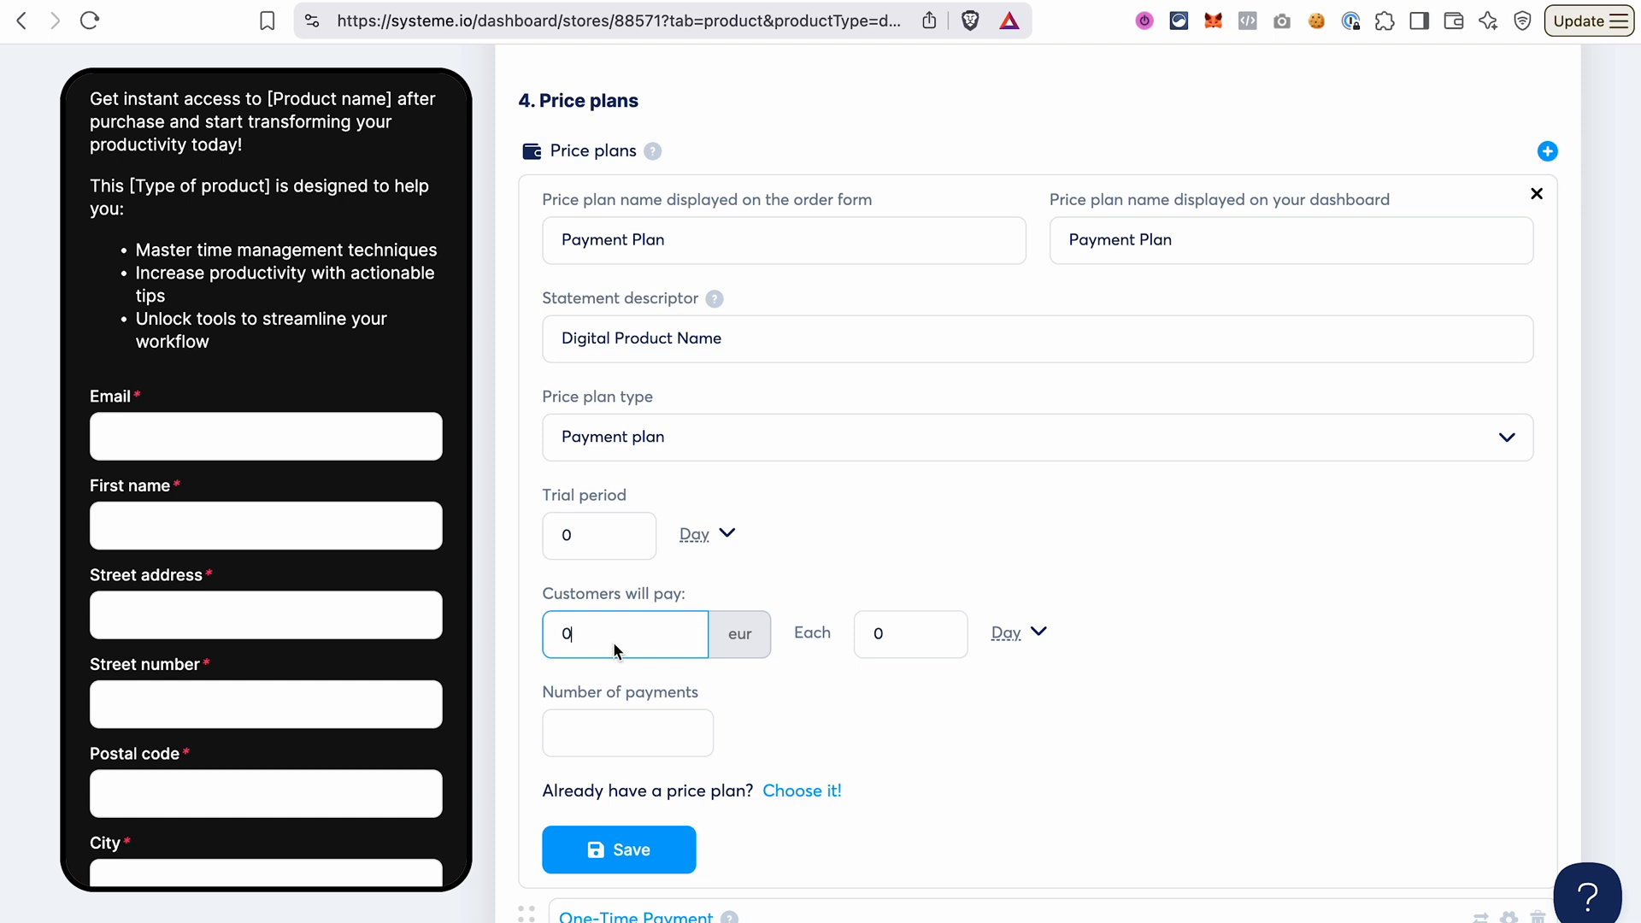
pyautogui.press('BackSpace')
pyautogui.write('10')
pyautogui.click(1036, 633)
pyautogui.click(1013, 722)
pyautogui.click(920, 640)
pyautogui.press('BackSpace')
pyautogui.write('1')
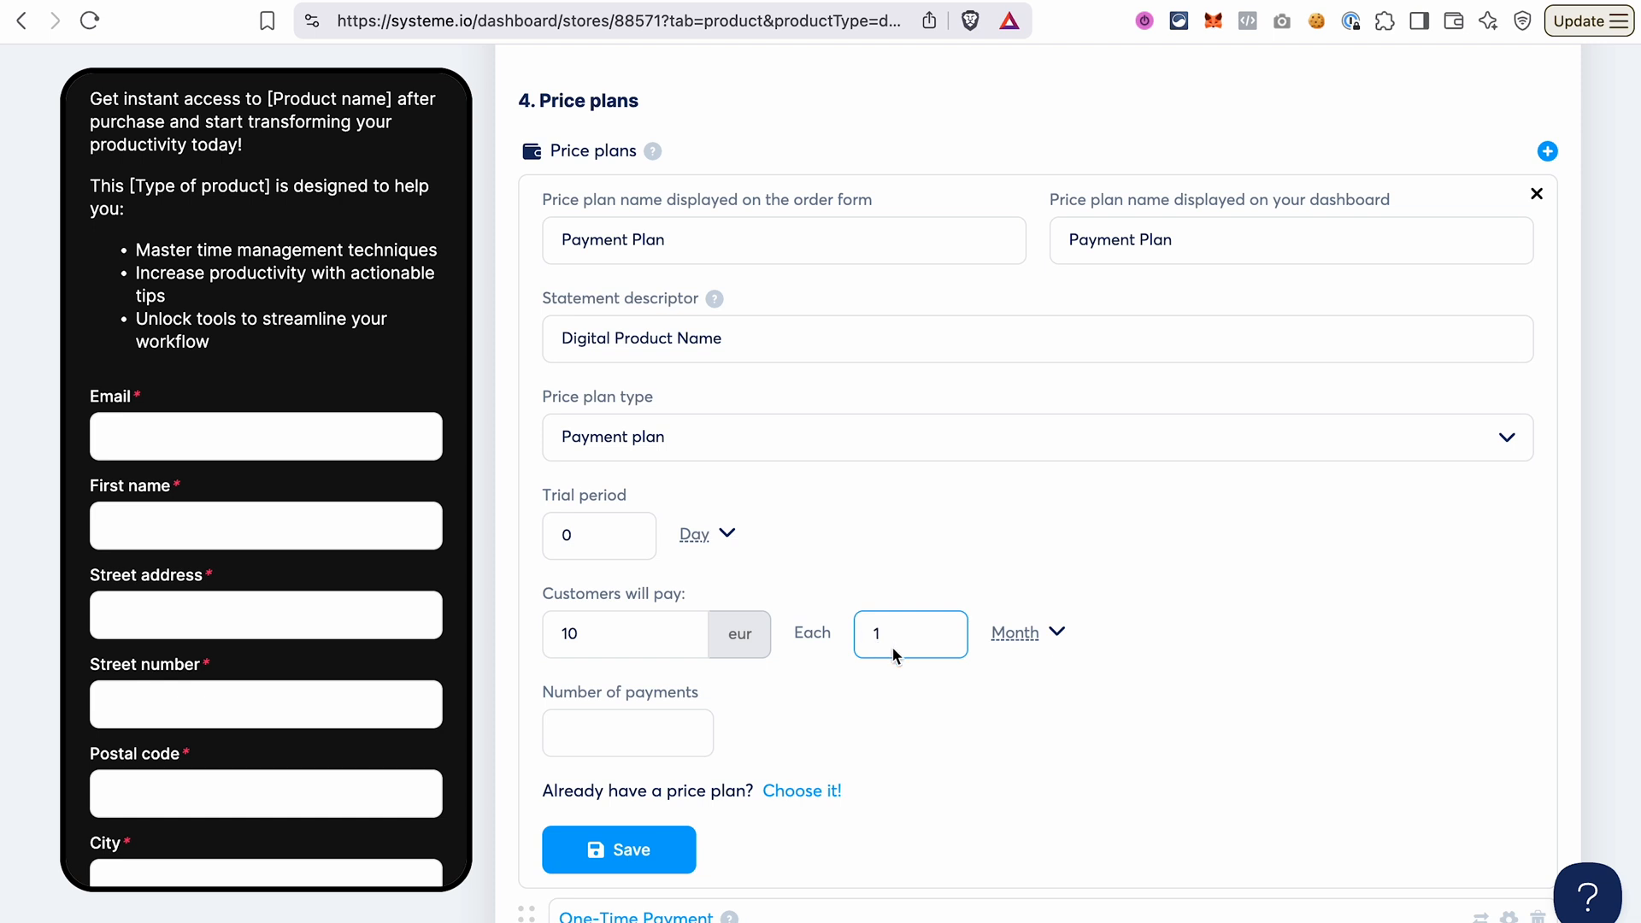
# Set the plan's number of payments to 2 and save the price plan.
pyautogui.click(591, 732)
pyautogui.click(579, 742)
pyautogui.write('2')
pyautogui.click(767, 736)
pyautogui.click(622, 850)
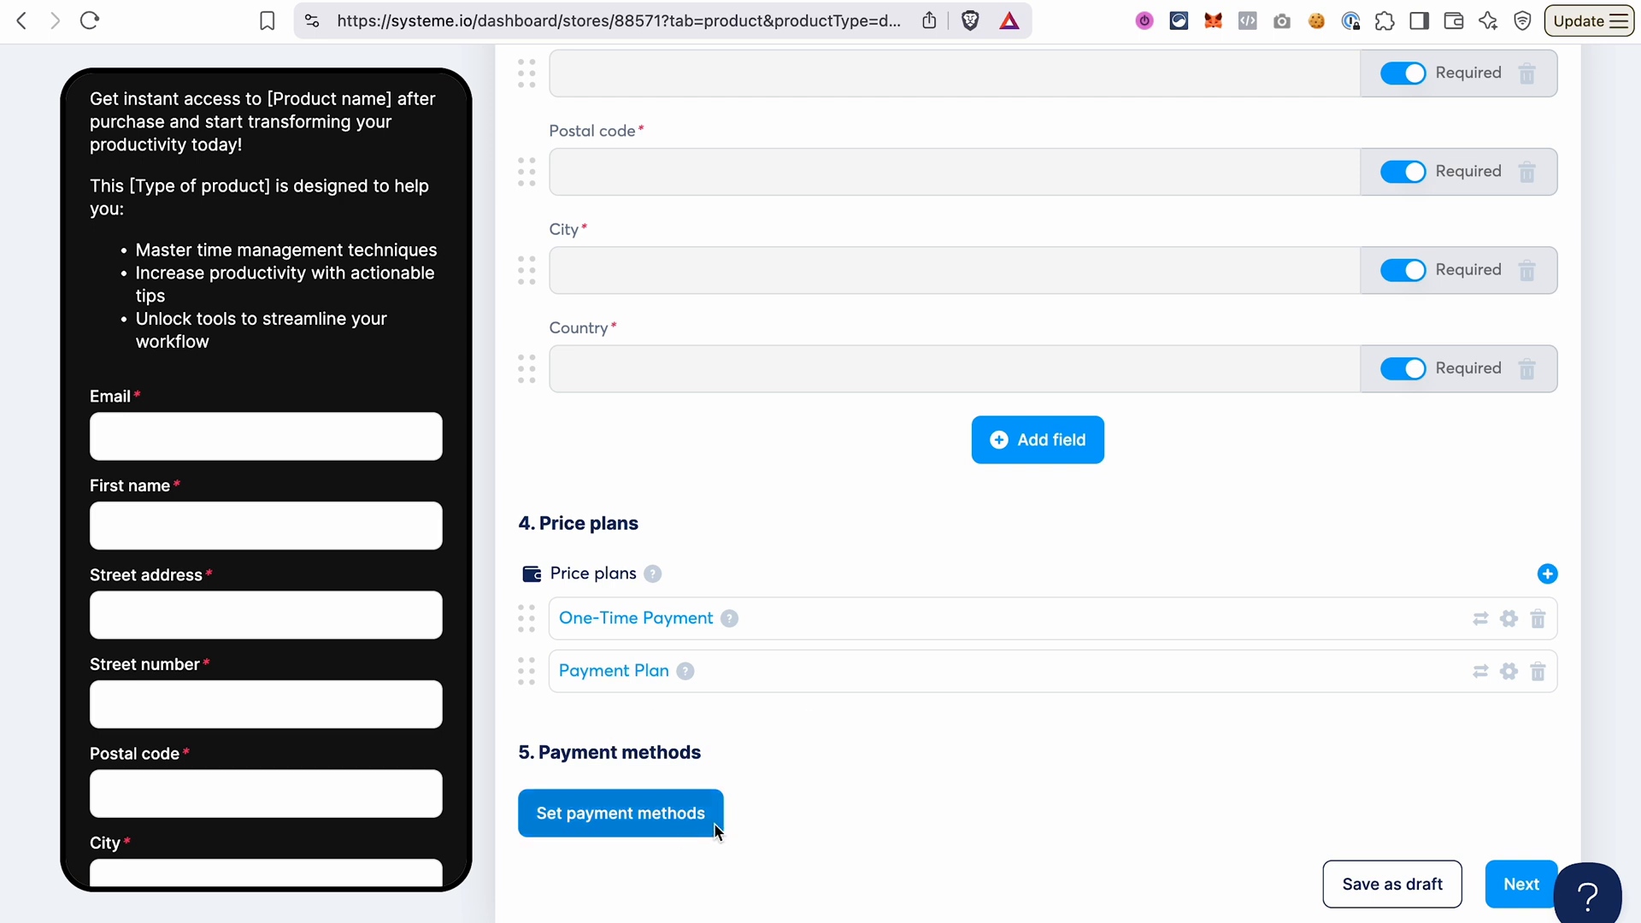
# Accept PayPal as the digital download's payment method, save it and continue to the digital download settings.
pyautogui.click(614, 826)
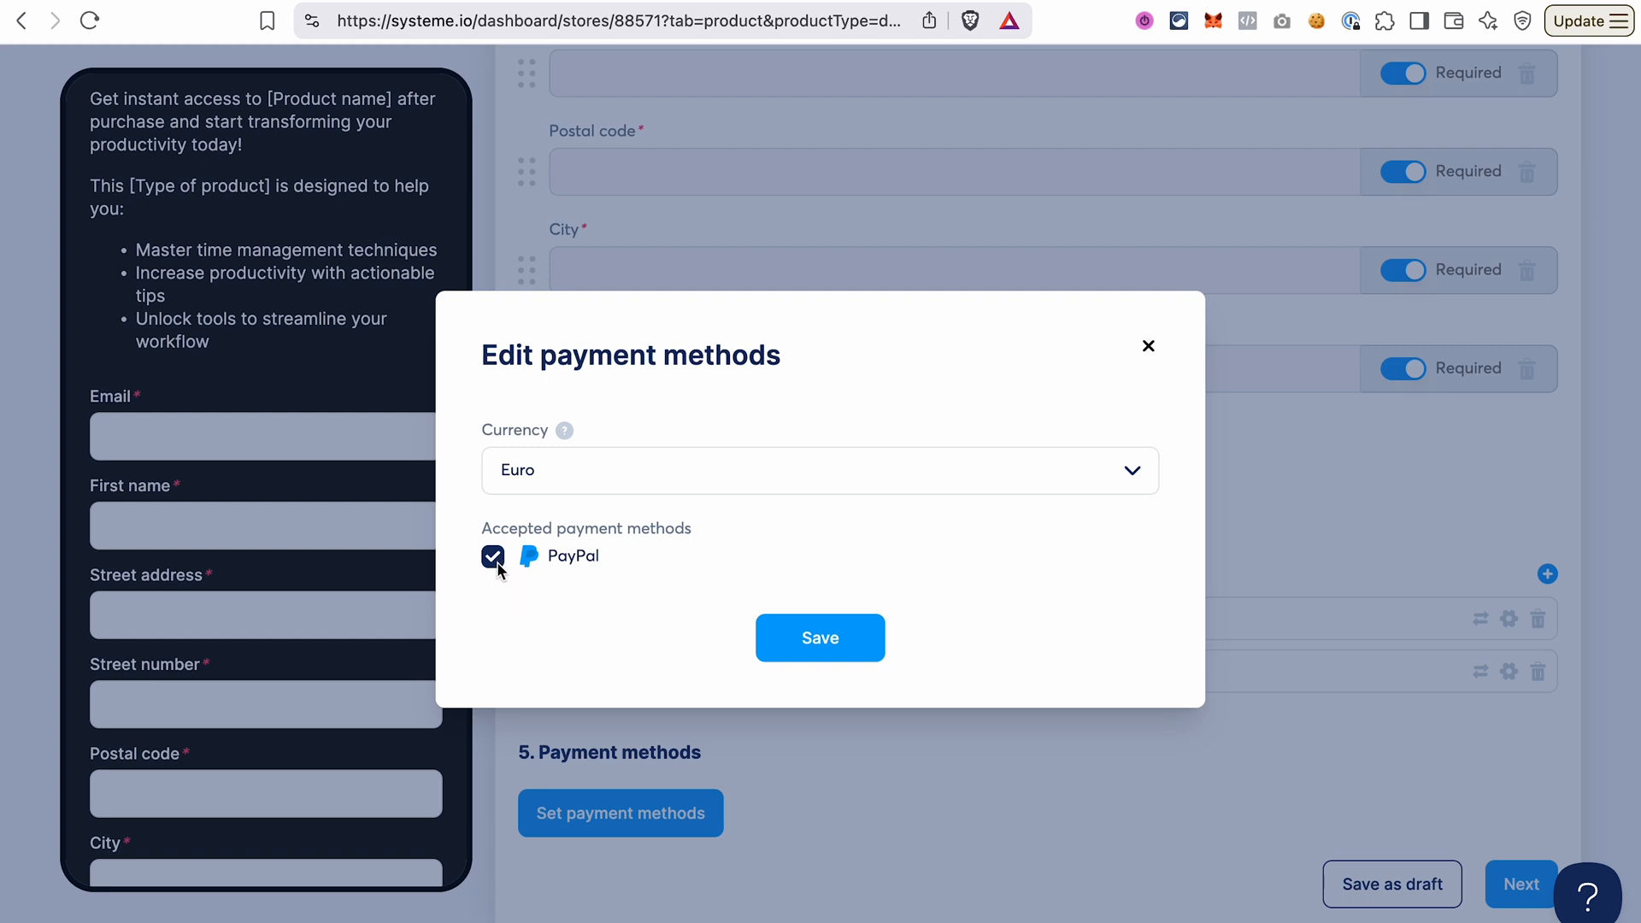
pyautogui.click(820, 655)
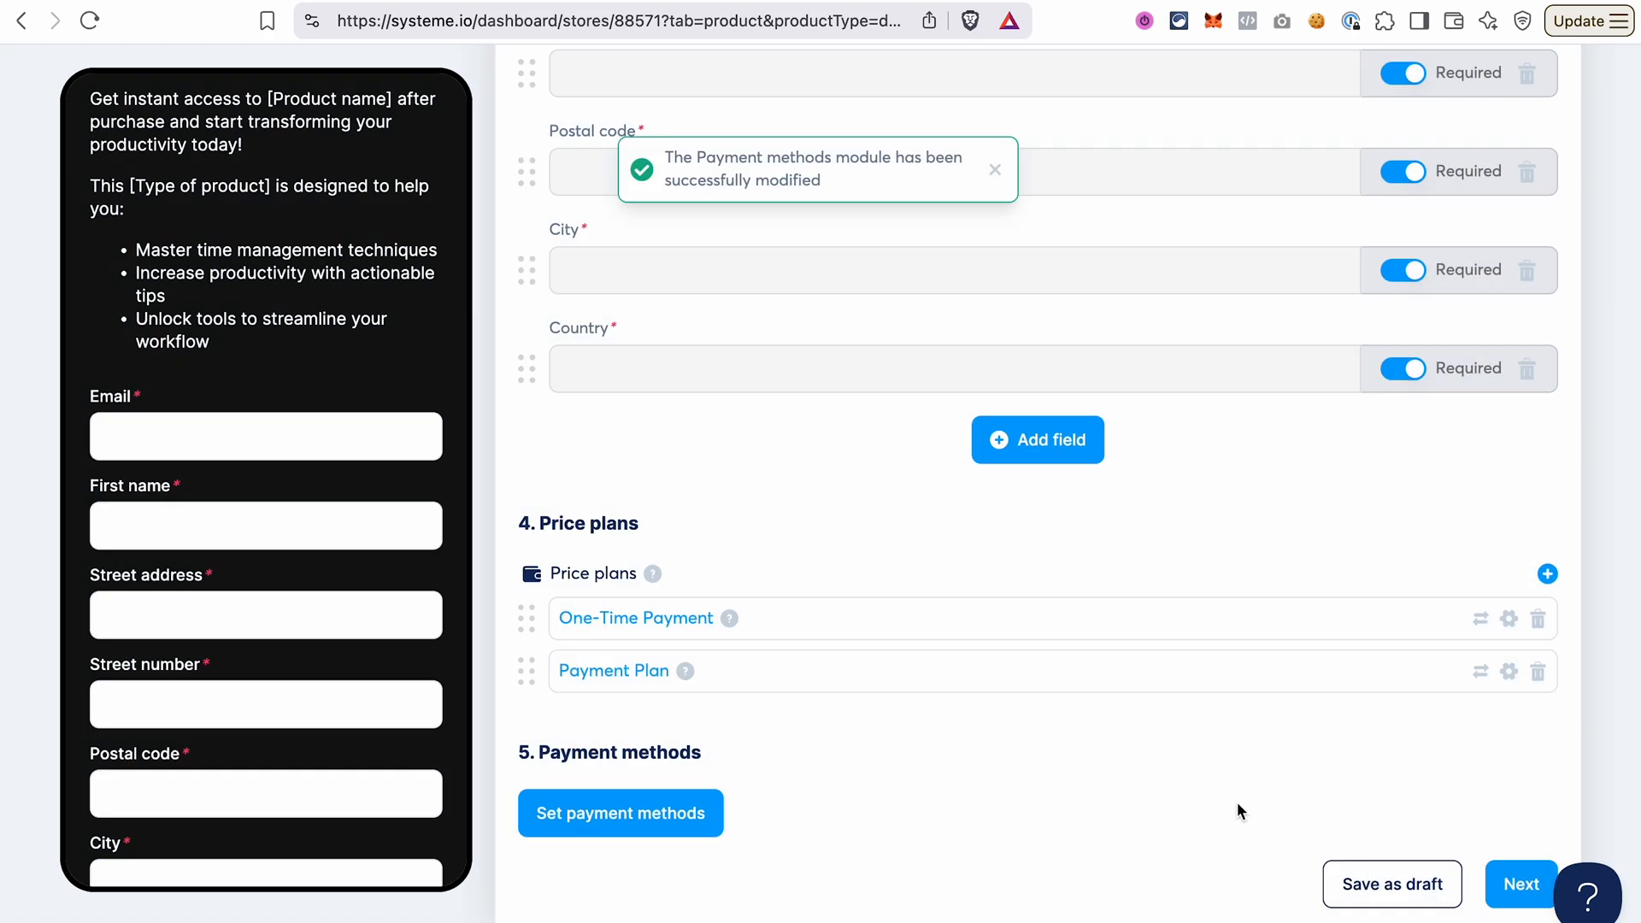
pyautogui.click(1511, 883)
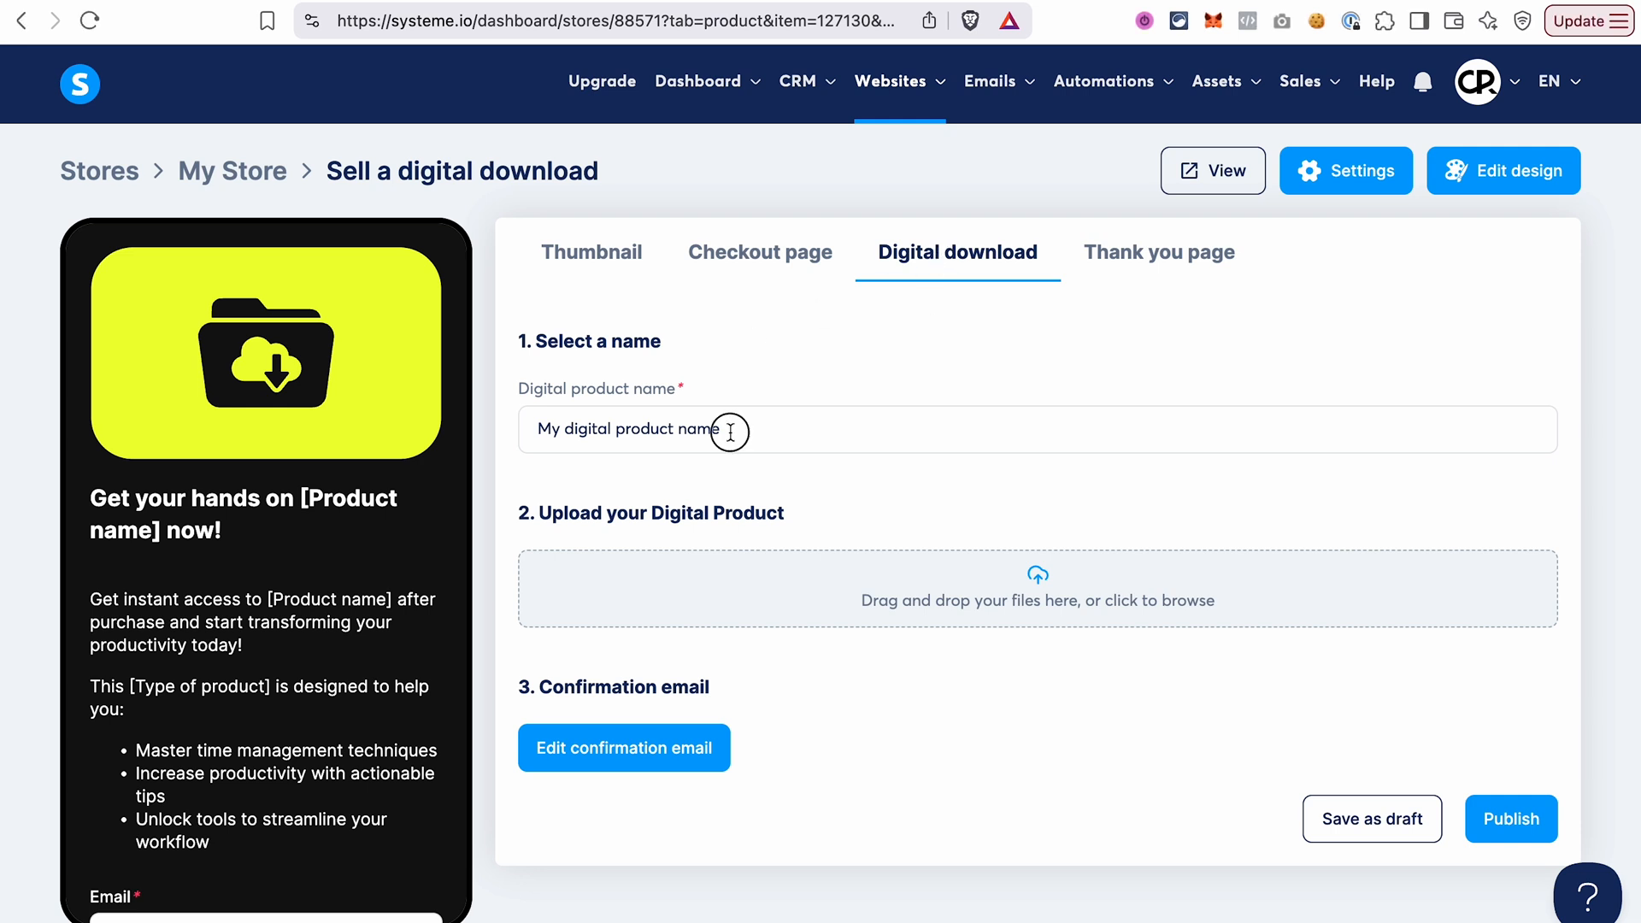
# Name the digital product My eBook and upload FunnelLaunchChecklist.pdf as its file.
pyautogui.moveTo(728, 429); pyautogui.dragTo(461, 444)
pyautogui.write('My eBook')
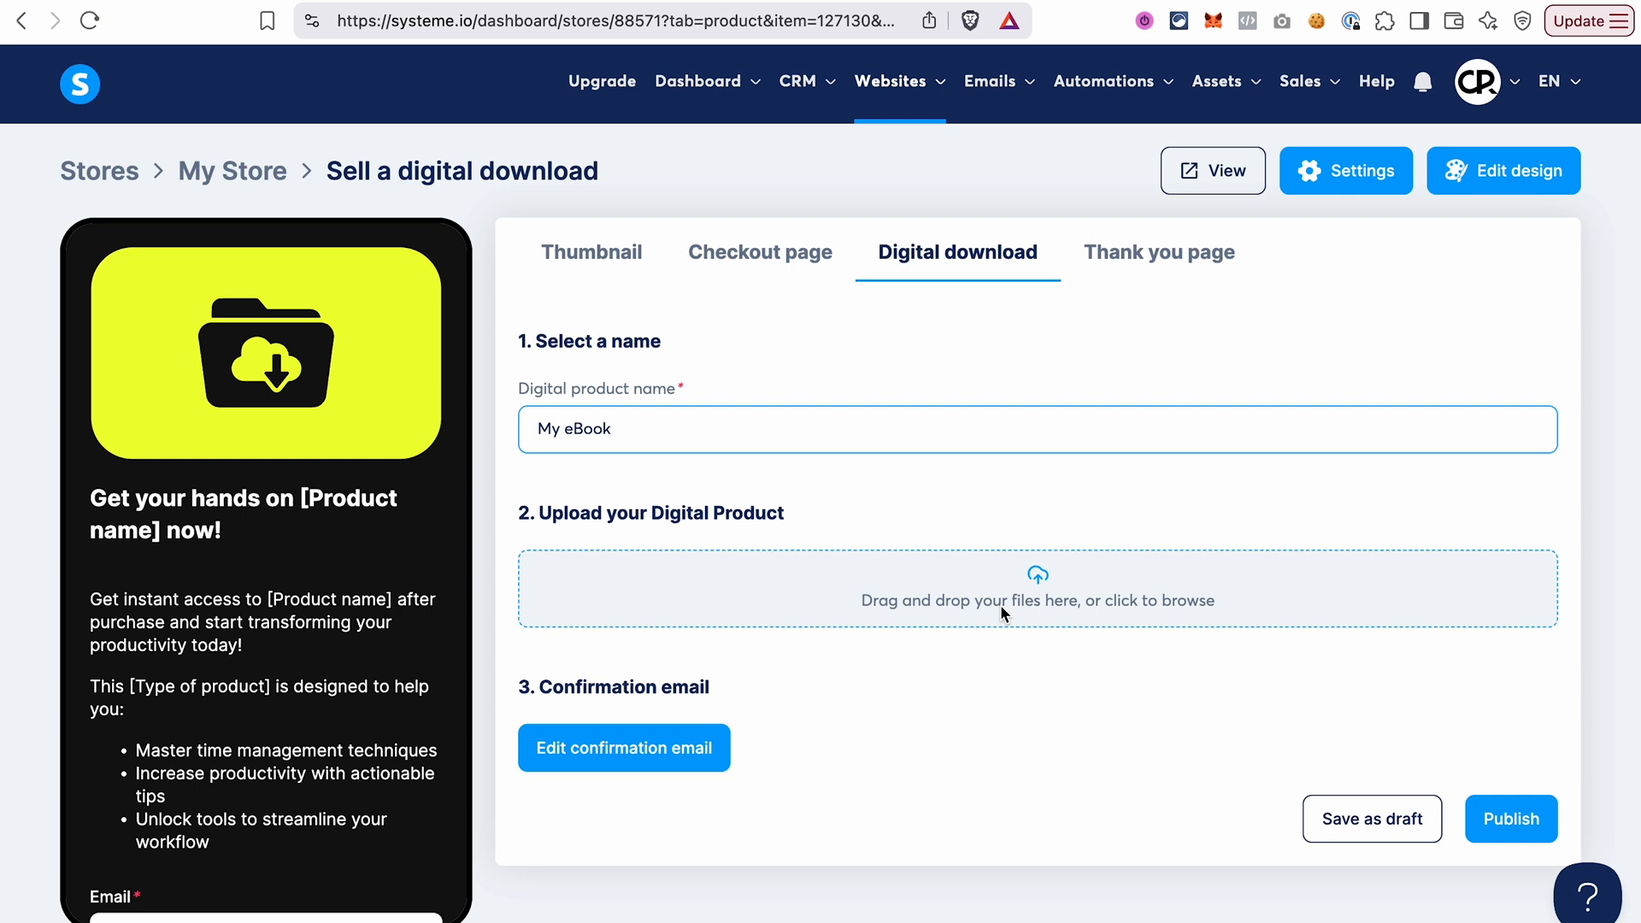
pyautogui.click(1029, 591)
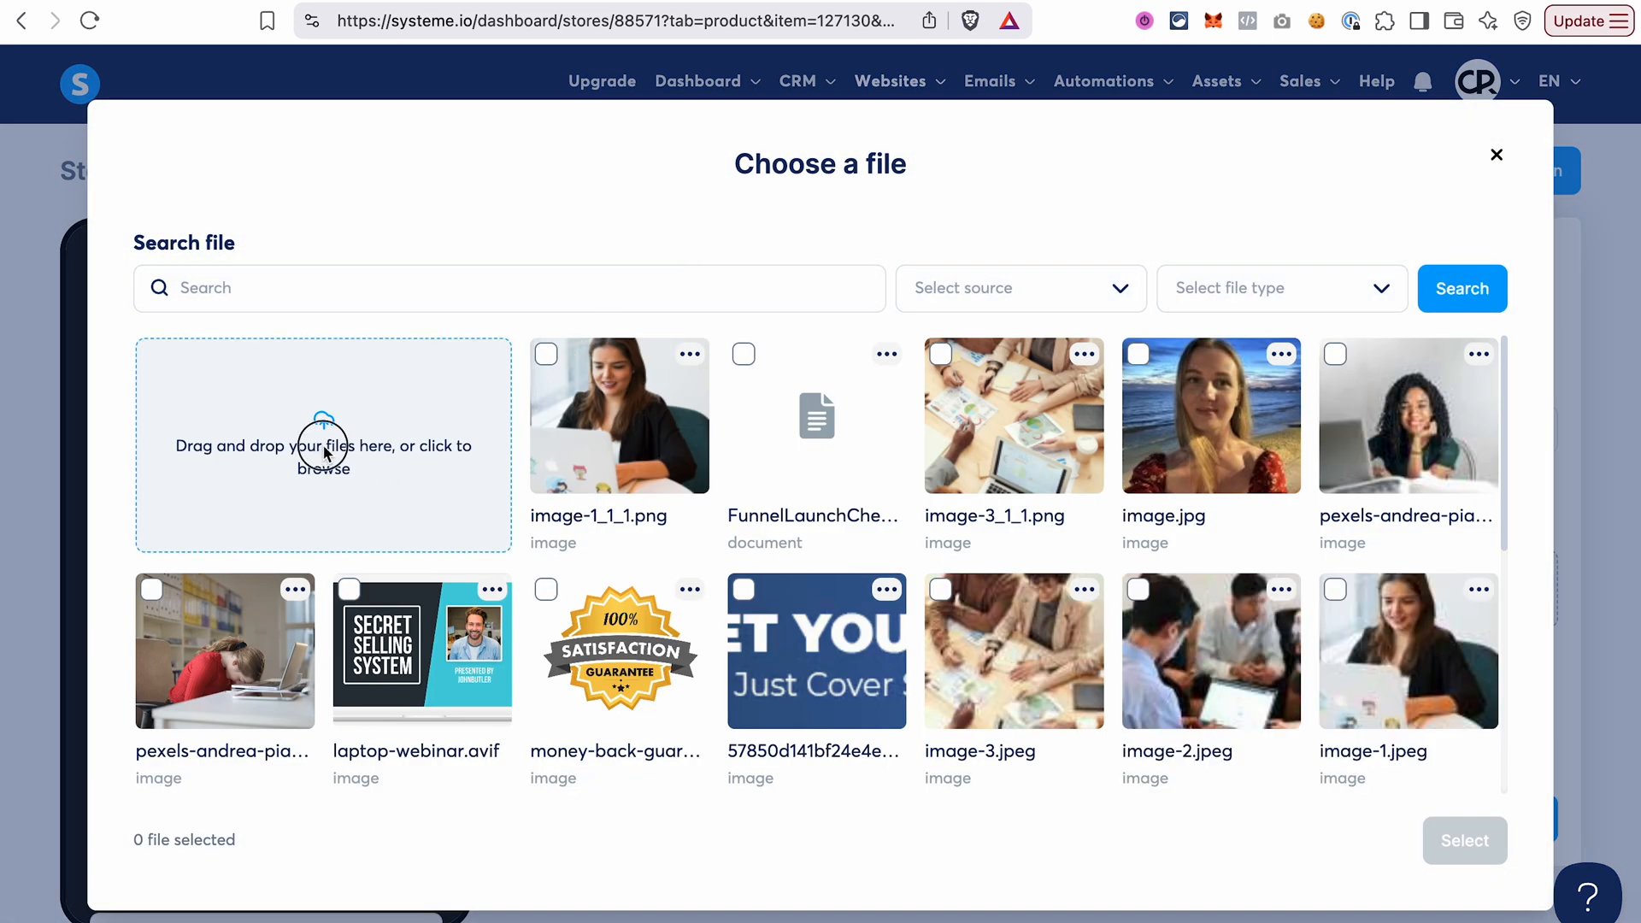
pyautogui.click(324, 446)
pyautogui.click(691, 369)
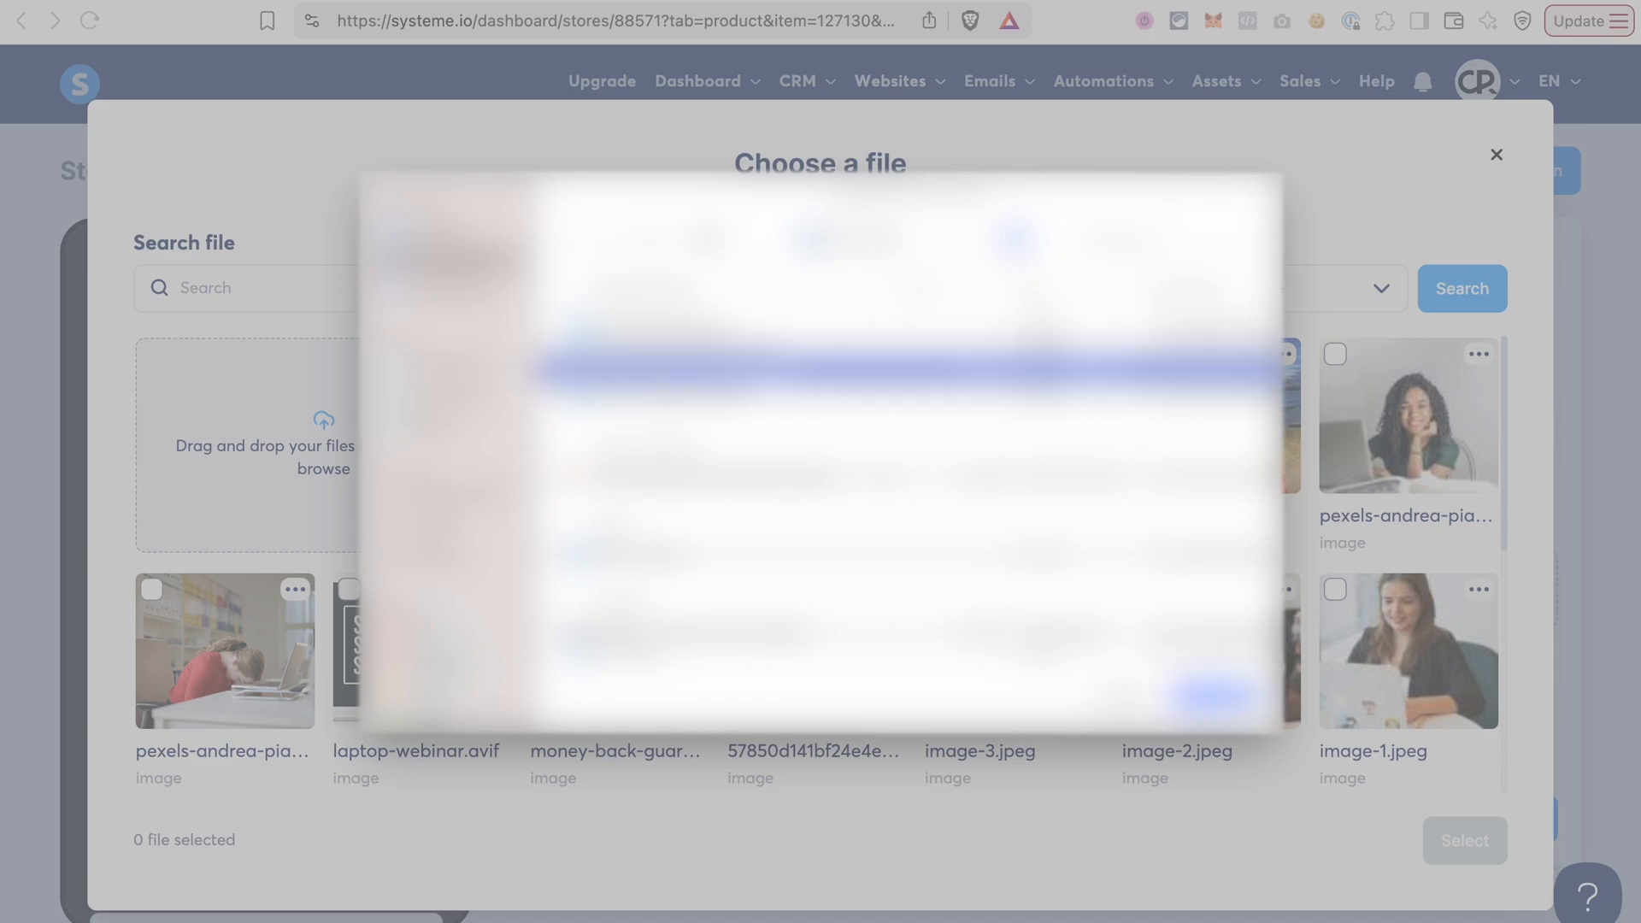
pyautogui.click(1219, 694)
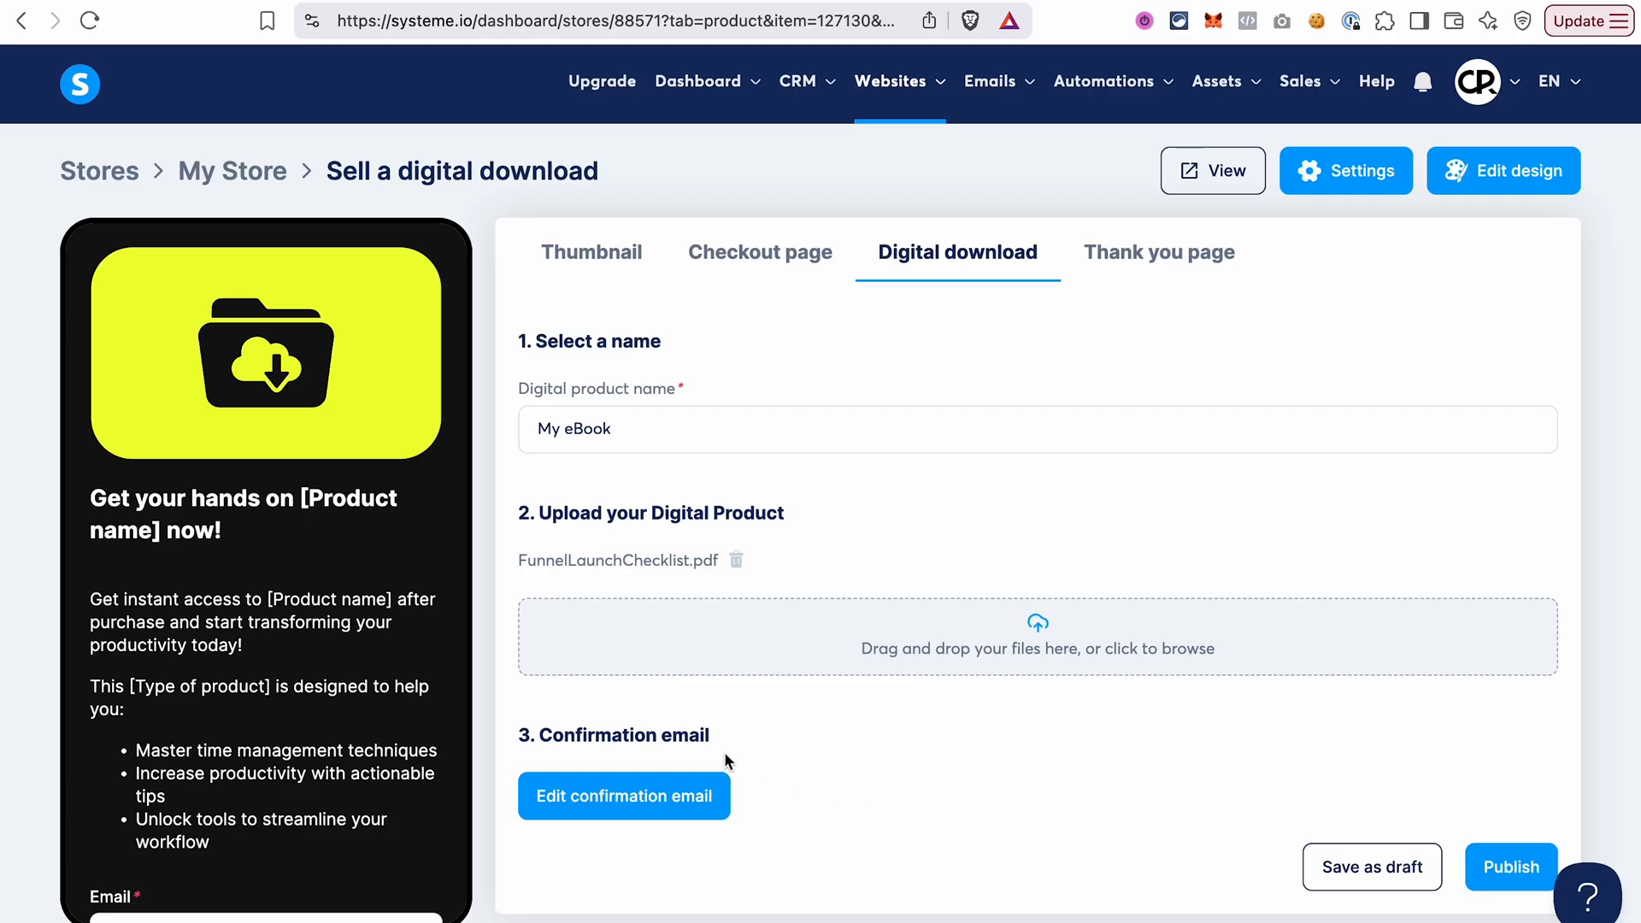
# Review the confirmation email's subject, body placeholders, sender settings and available personalization substitutes, and close it without saving.
pyautogui.click(634, 797)
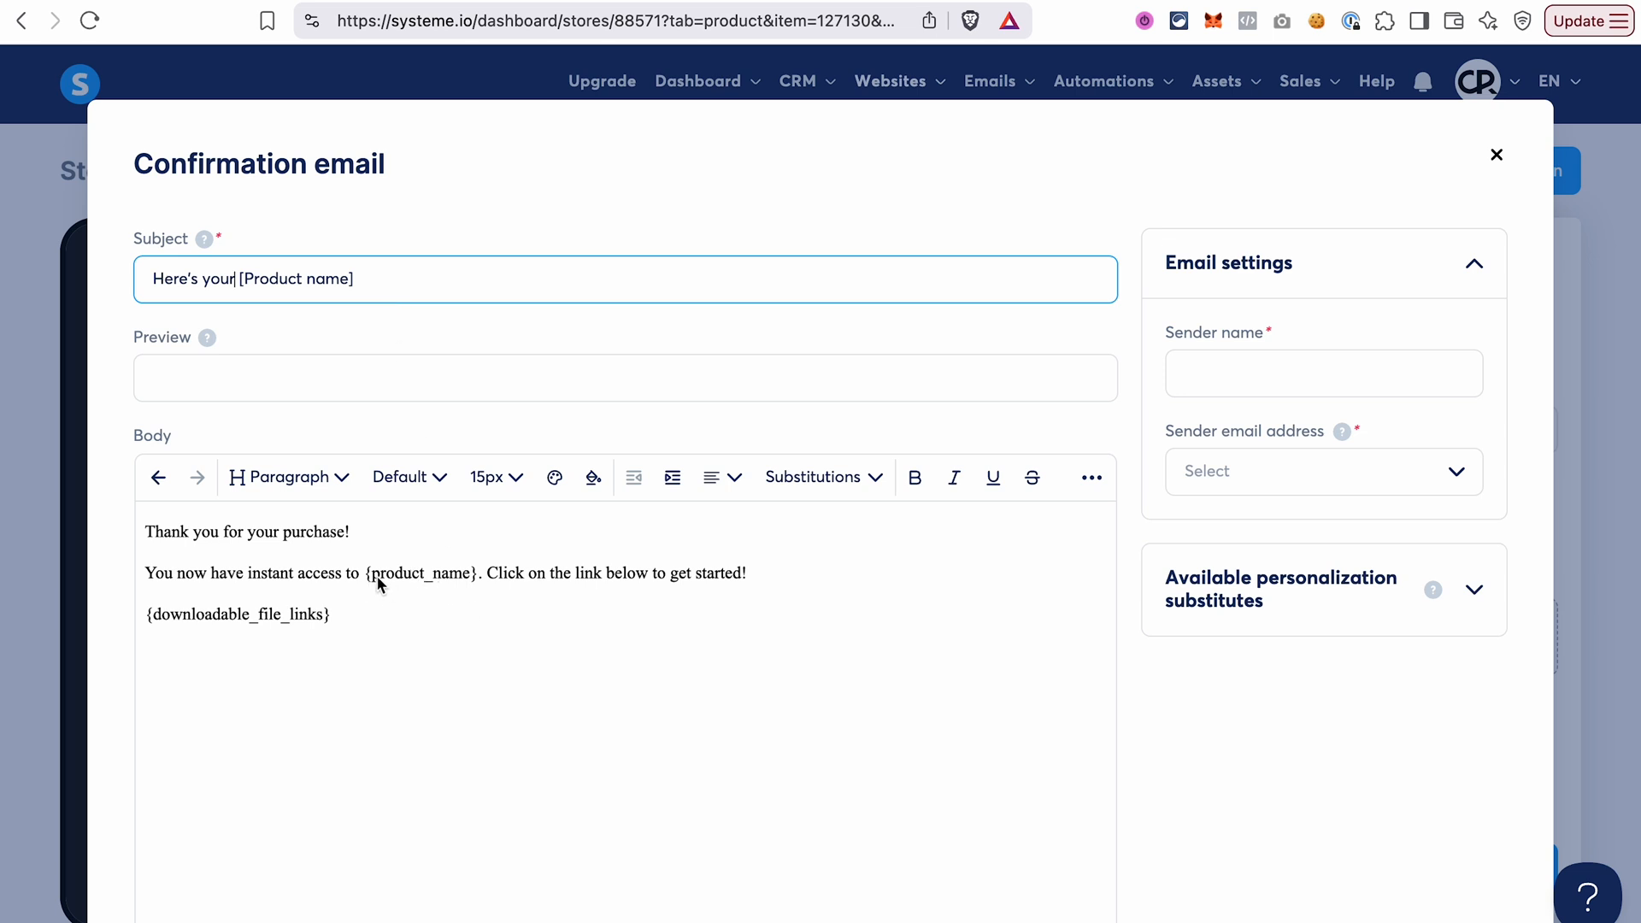
pyautogui.moveTo(363, 575); pyautogui.dragTo(481, 588)
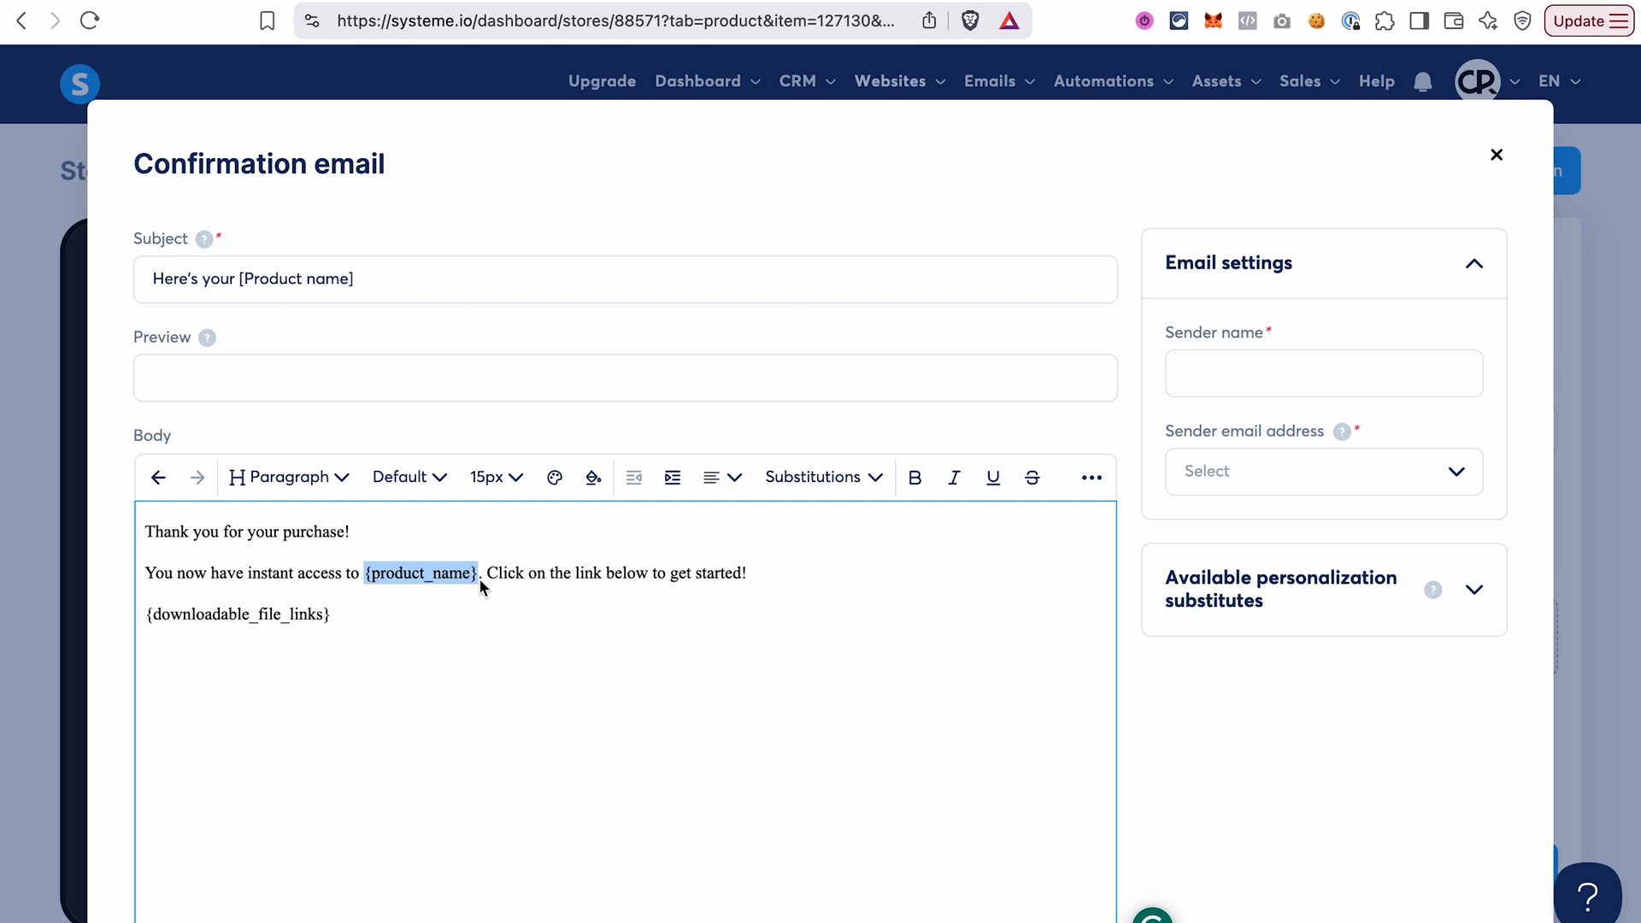
pyautogui.click(320, 633)
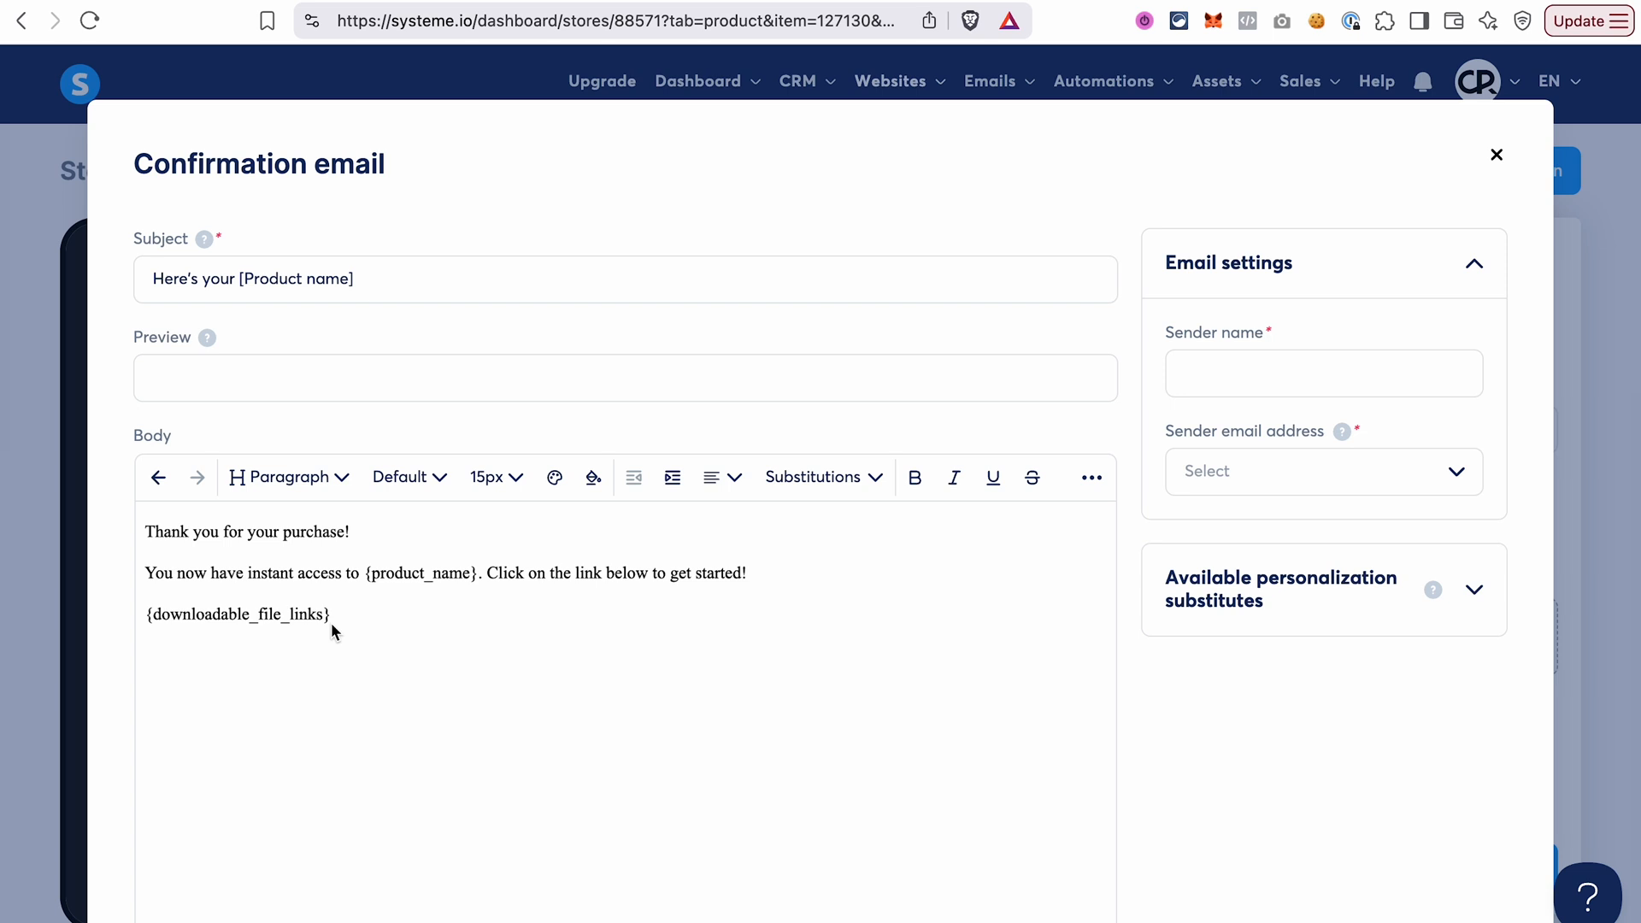
pyautogui.click(1476, 591)
pyautogui.scroll(-1, 1401, 666)
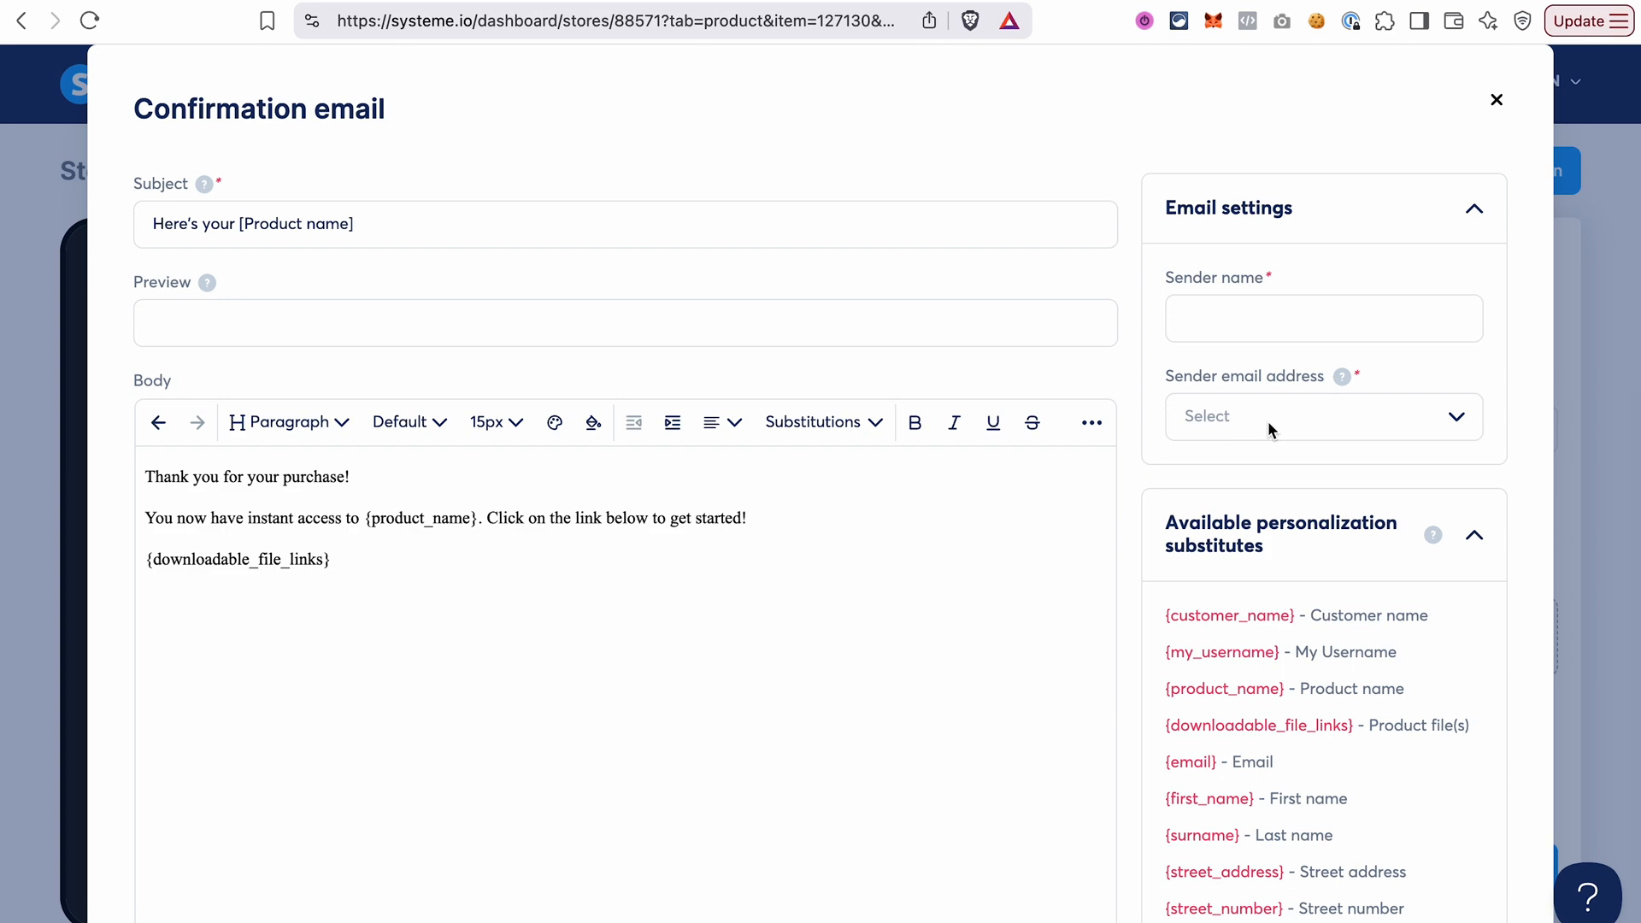
pyautogui.scroll(-7, 1376, 590)
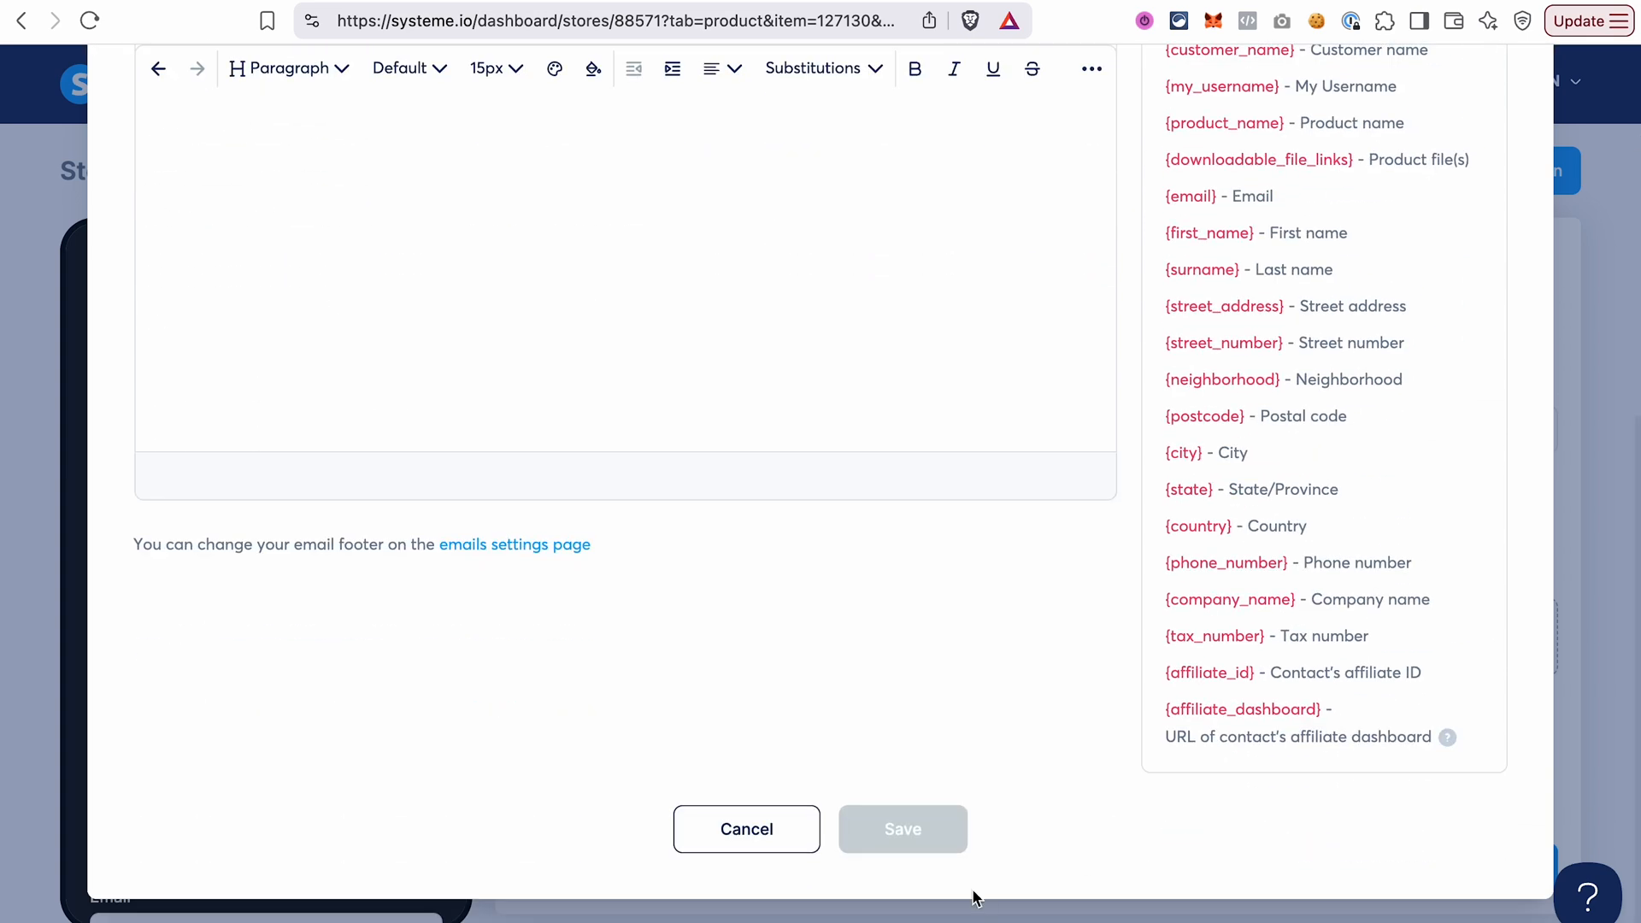
pyautogui.scroll(7, 1213, 652)
pyautogui.click(1497, 155)
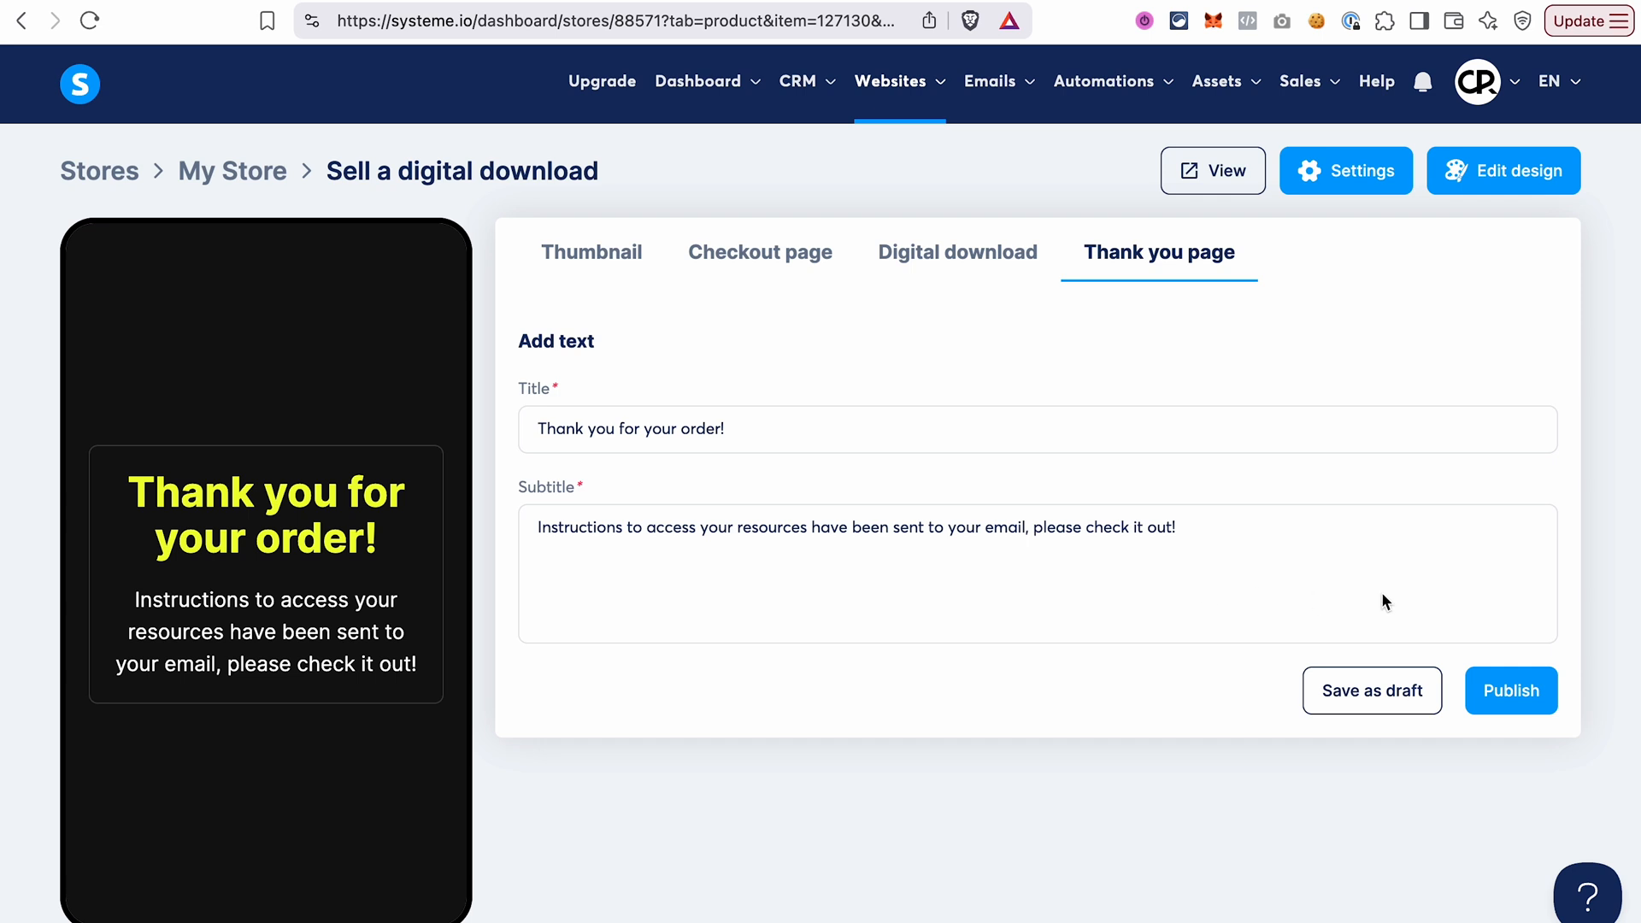
# Publish the digital download with its default thank you page text and check it in the store preview.
pyautogui.click(1501, 686)
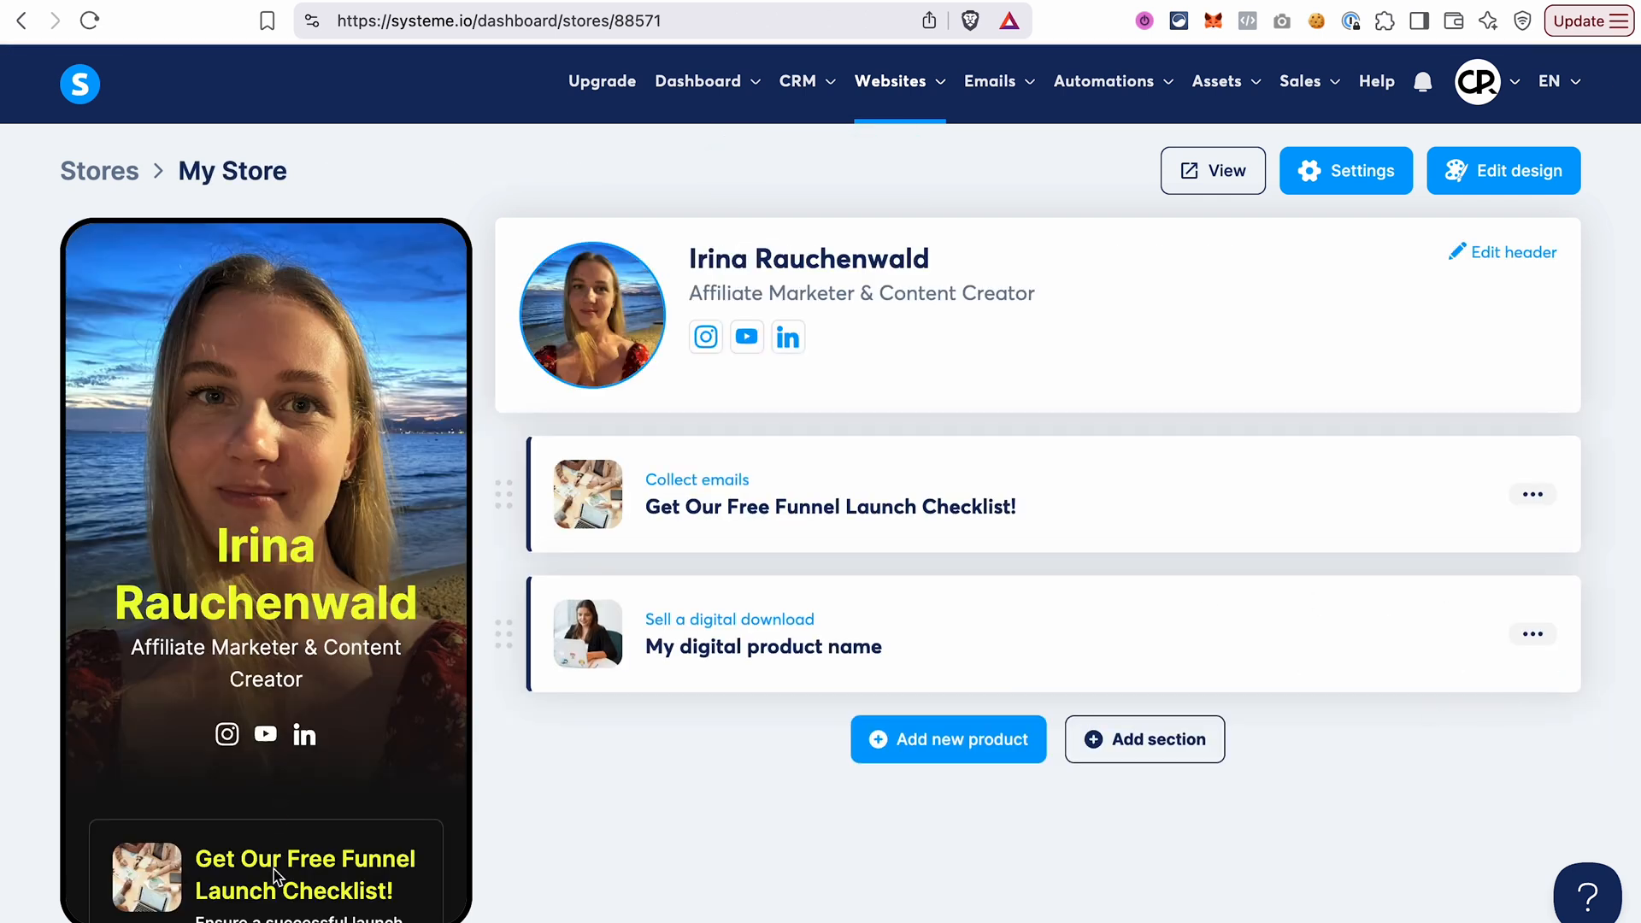
pyautogui.scroll(-10, 273, 876)
pyautogui.scroll(-1, 274, 864)
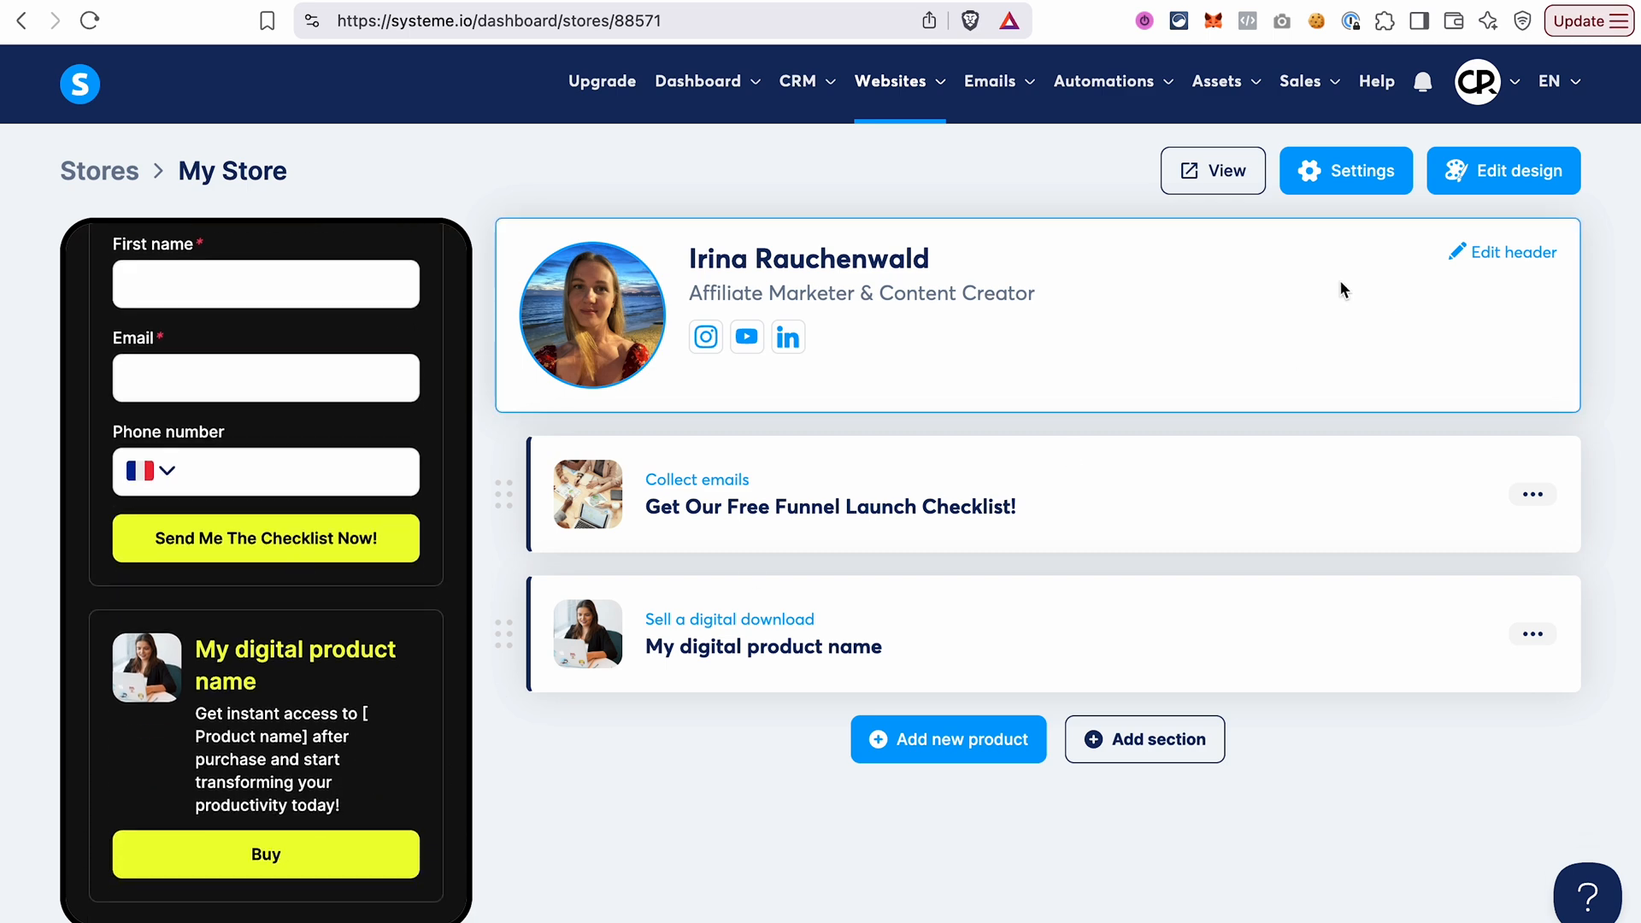
# View the live store, examine the digital product's checkout page with its plans and payment method, and return to the store editor.
pyautogui.click(1222, 173)
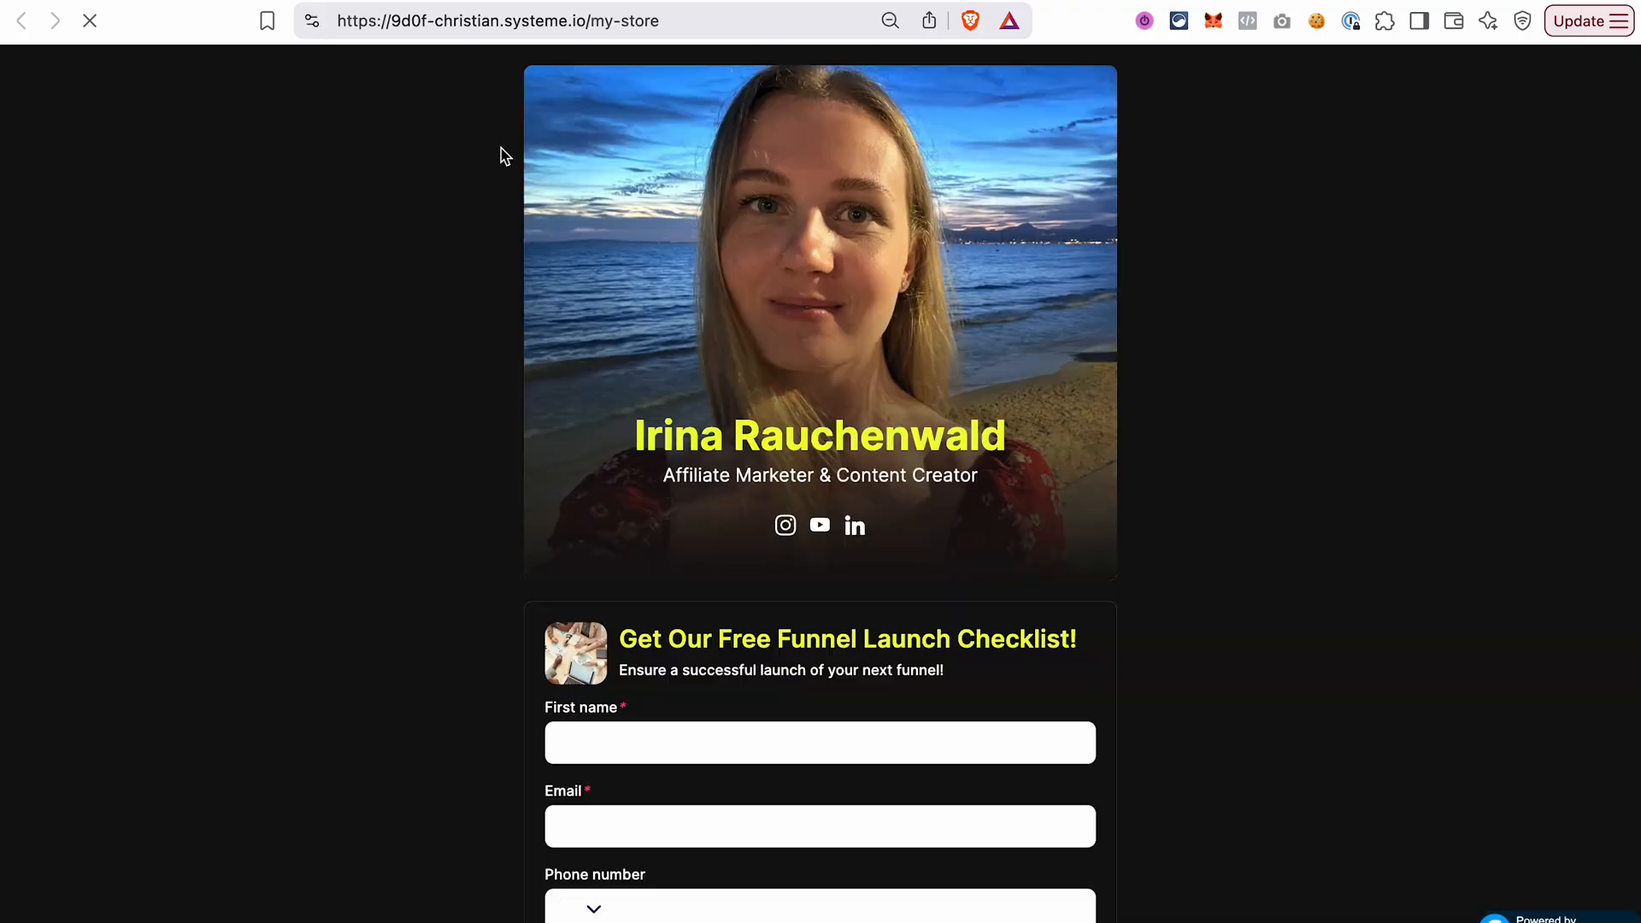
pyautogui.scroll(-4, 716, 629)
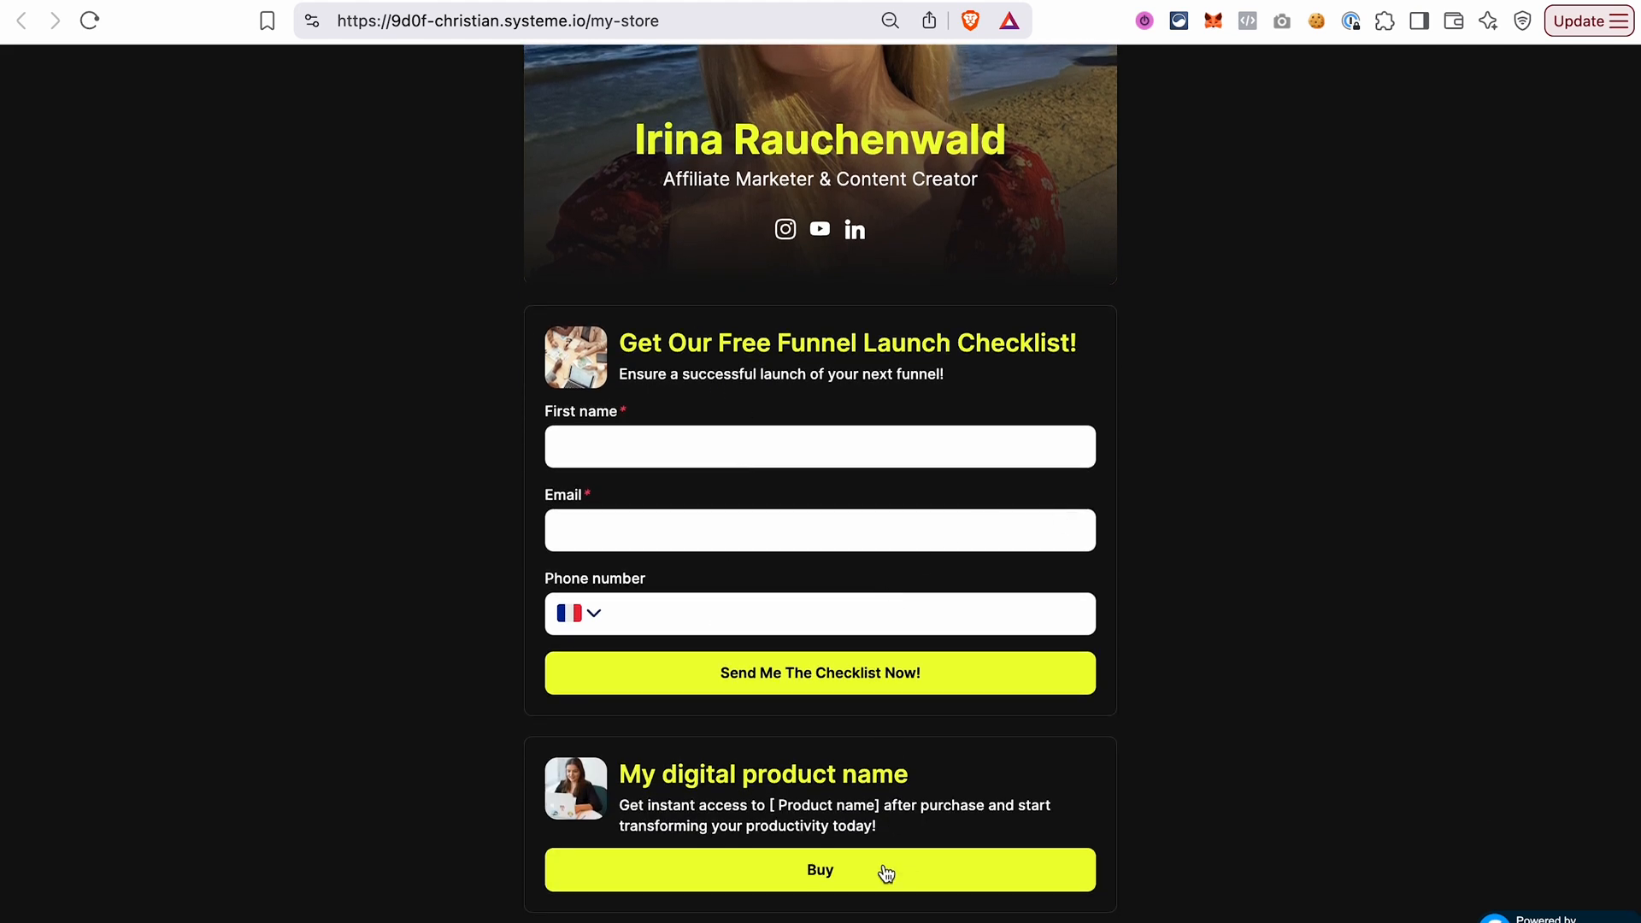
pyautogui.click(819, 872)
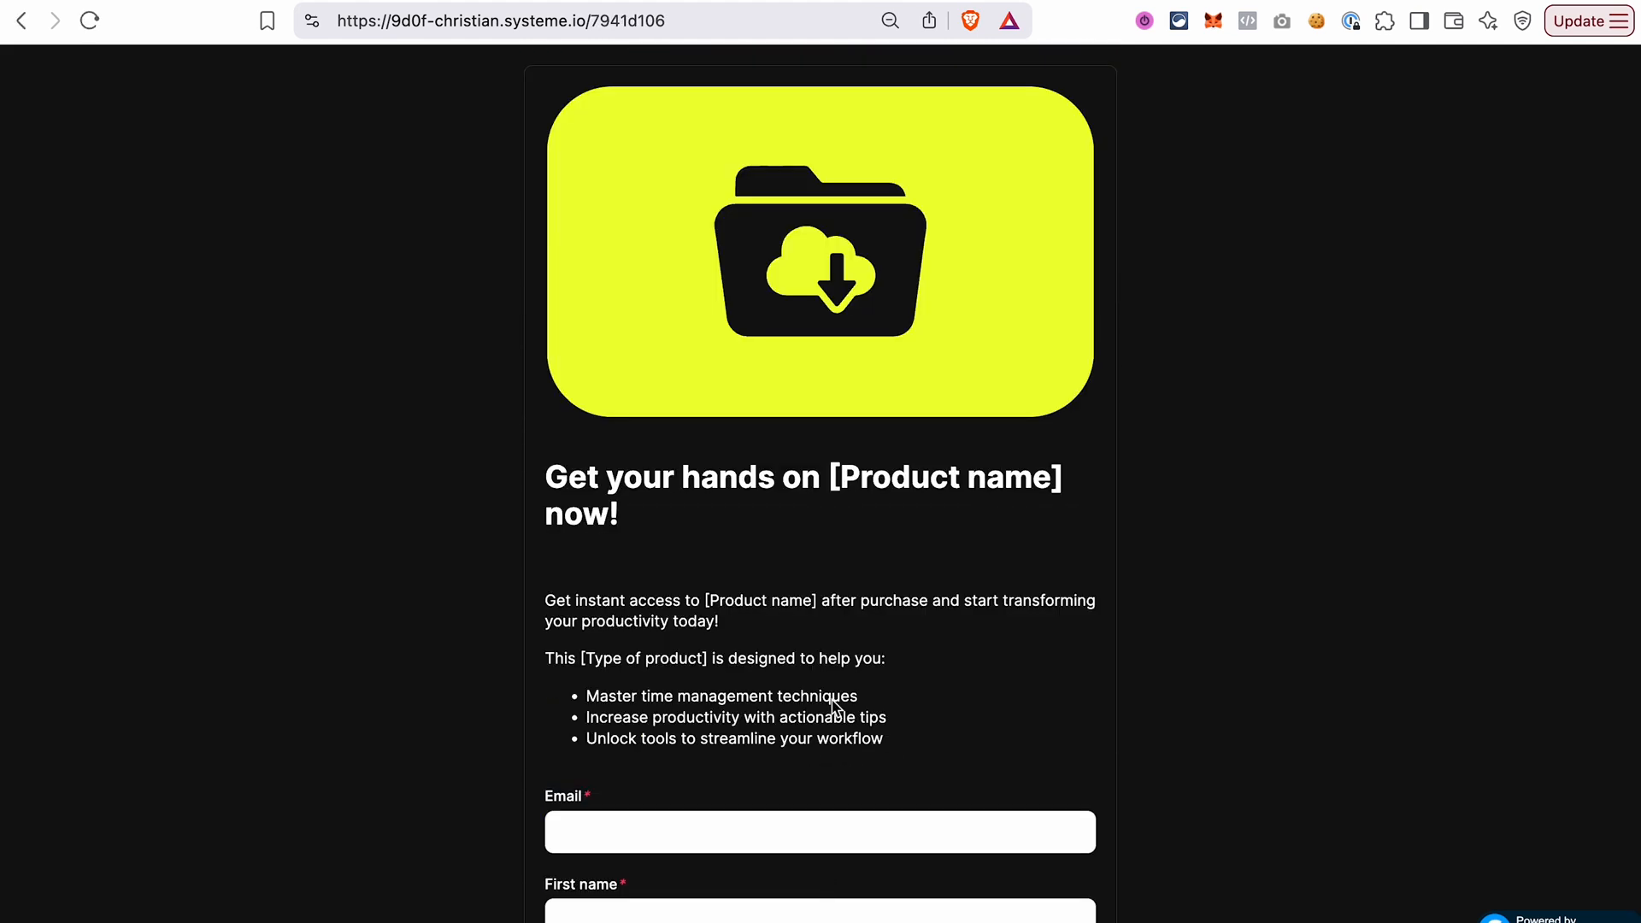
pyautogui.scroll(-10, 831, 701)
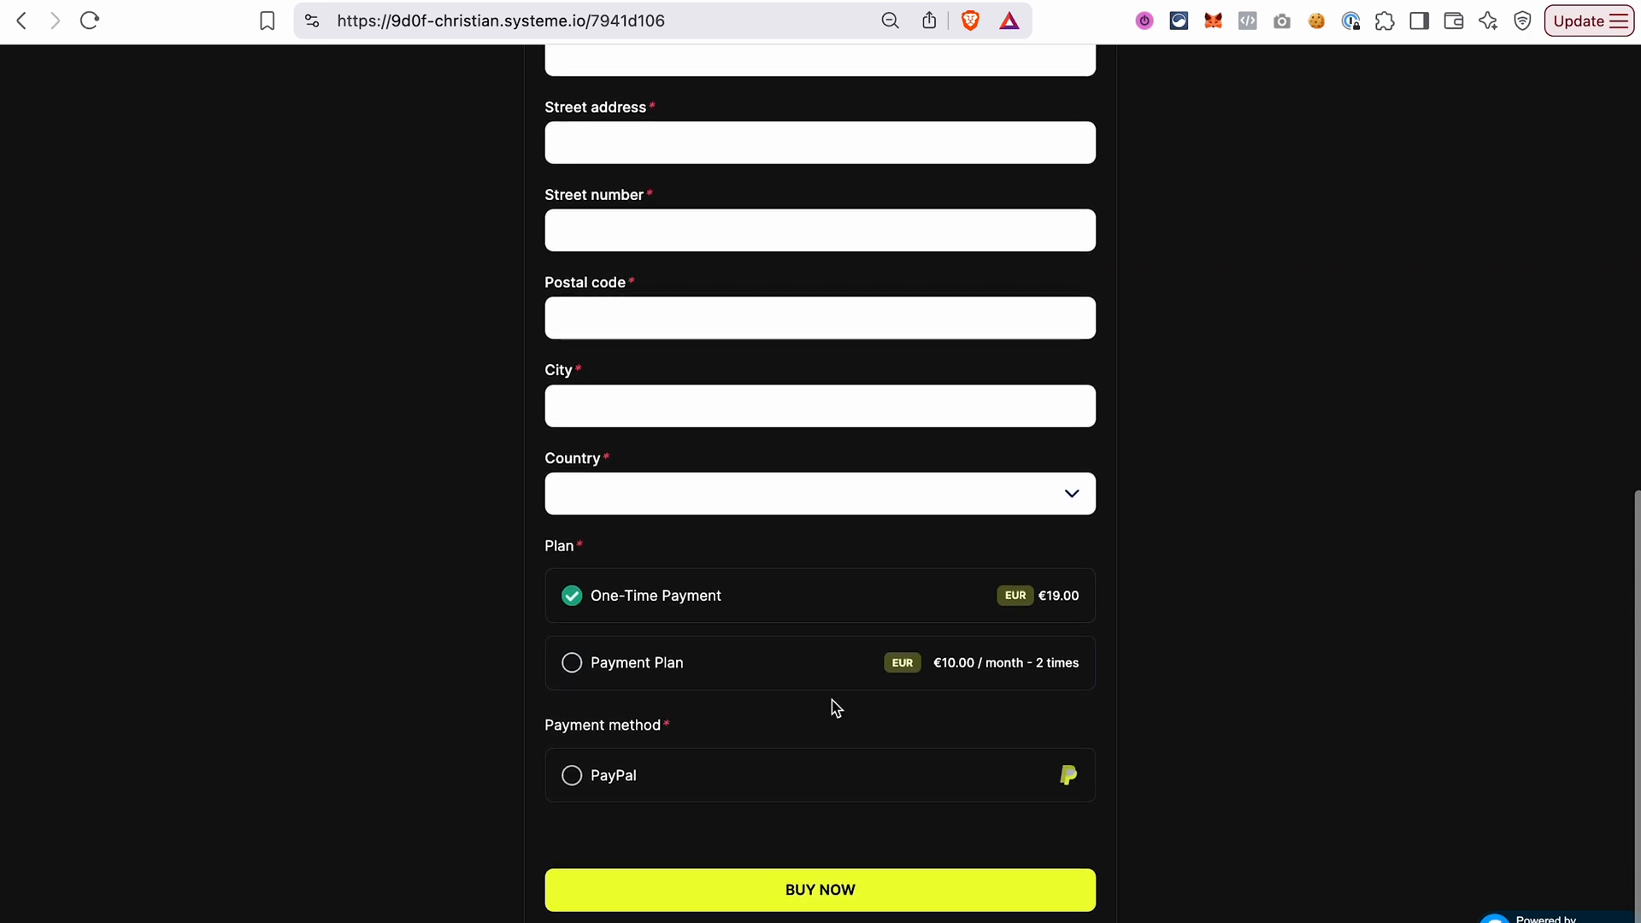
pyautogui.scroll(10, 557, 249)
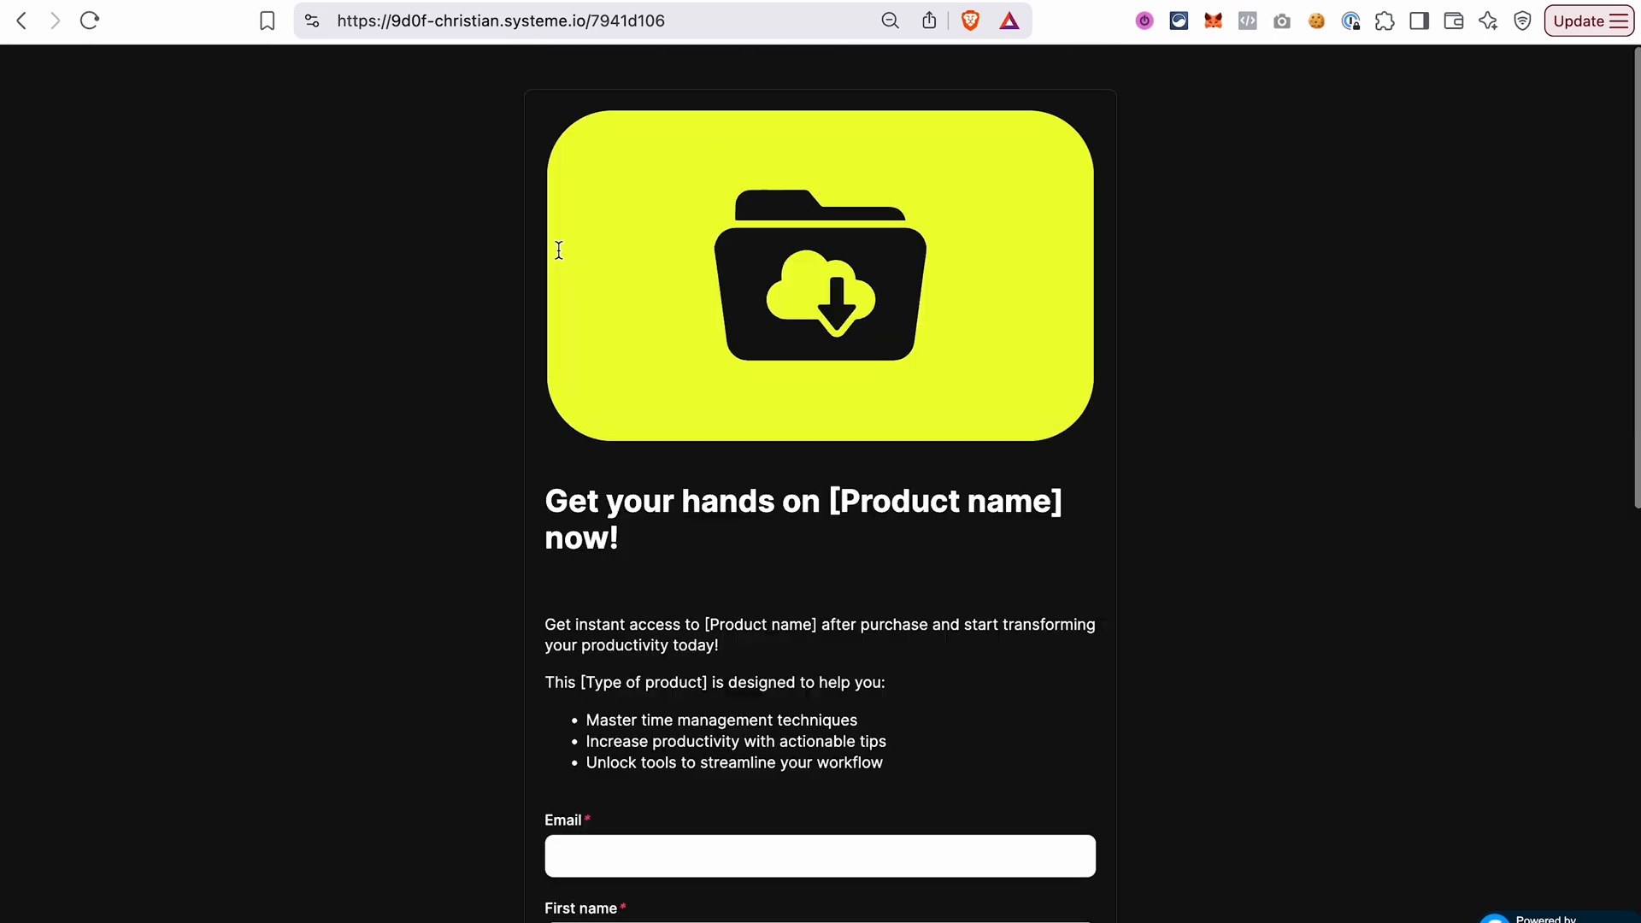
pyautogui.click(622, 0)
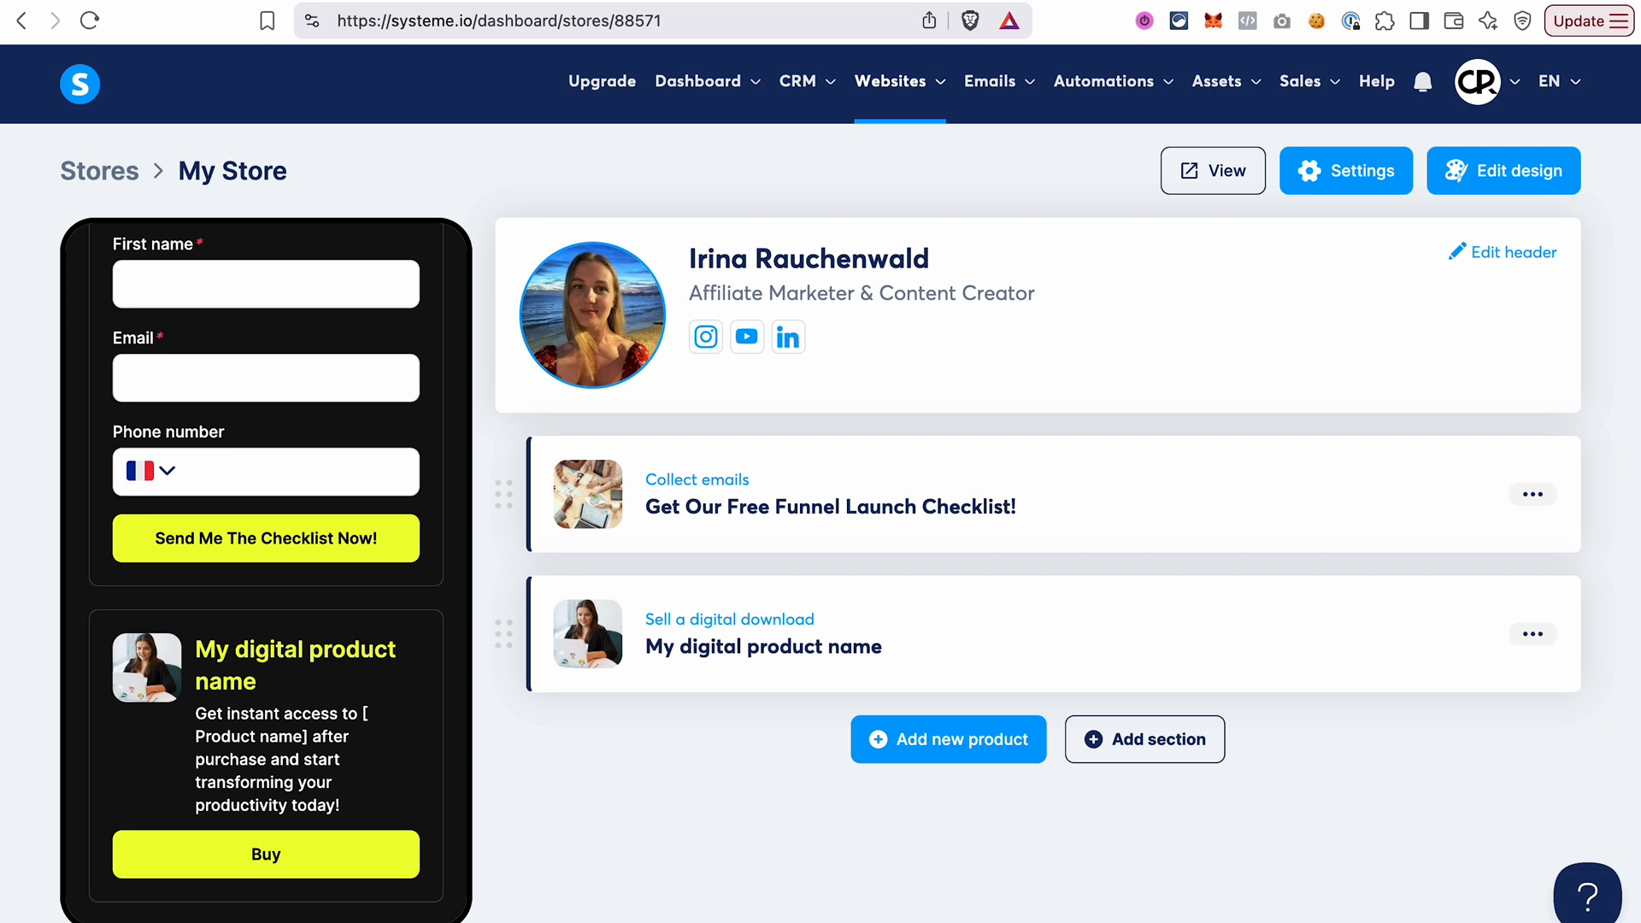
# Add a new course product to the store and use image-3_1_1.png as its thumbnail.
pyautogui.click(947, 748)
pyautogui.click(983, 680)
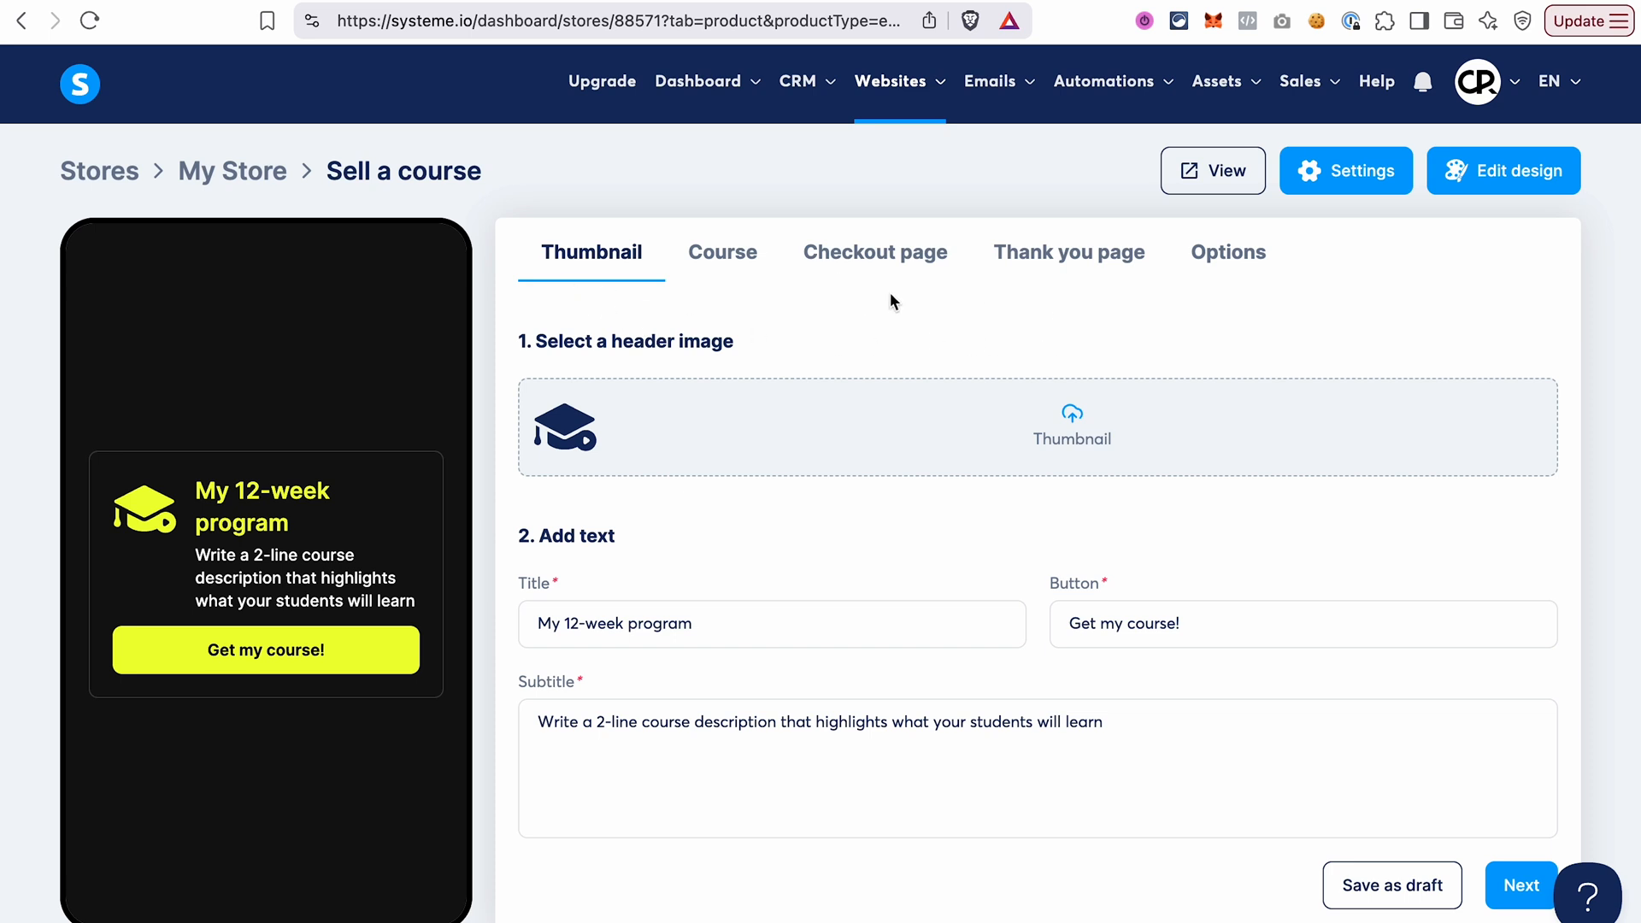
pyautogui.click(1071, 423)
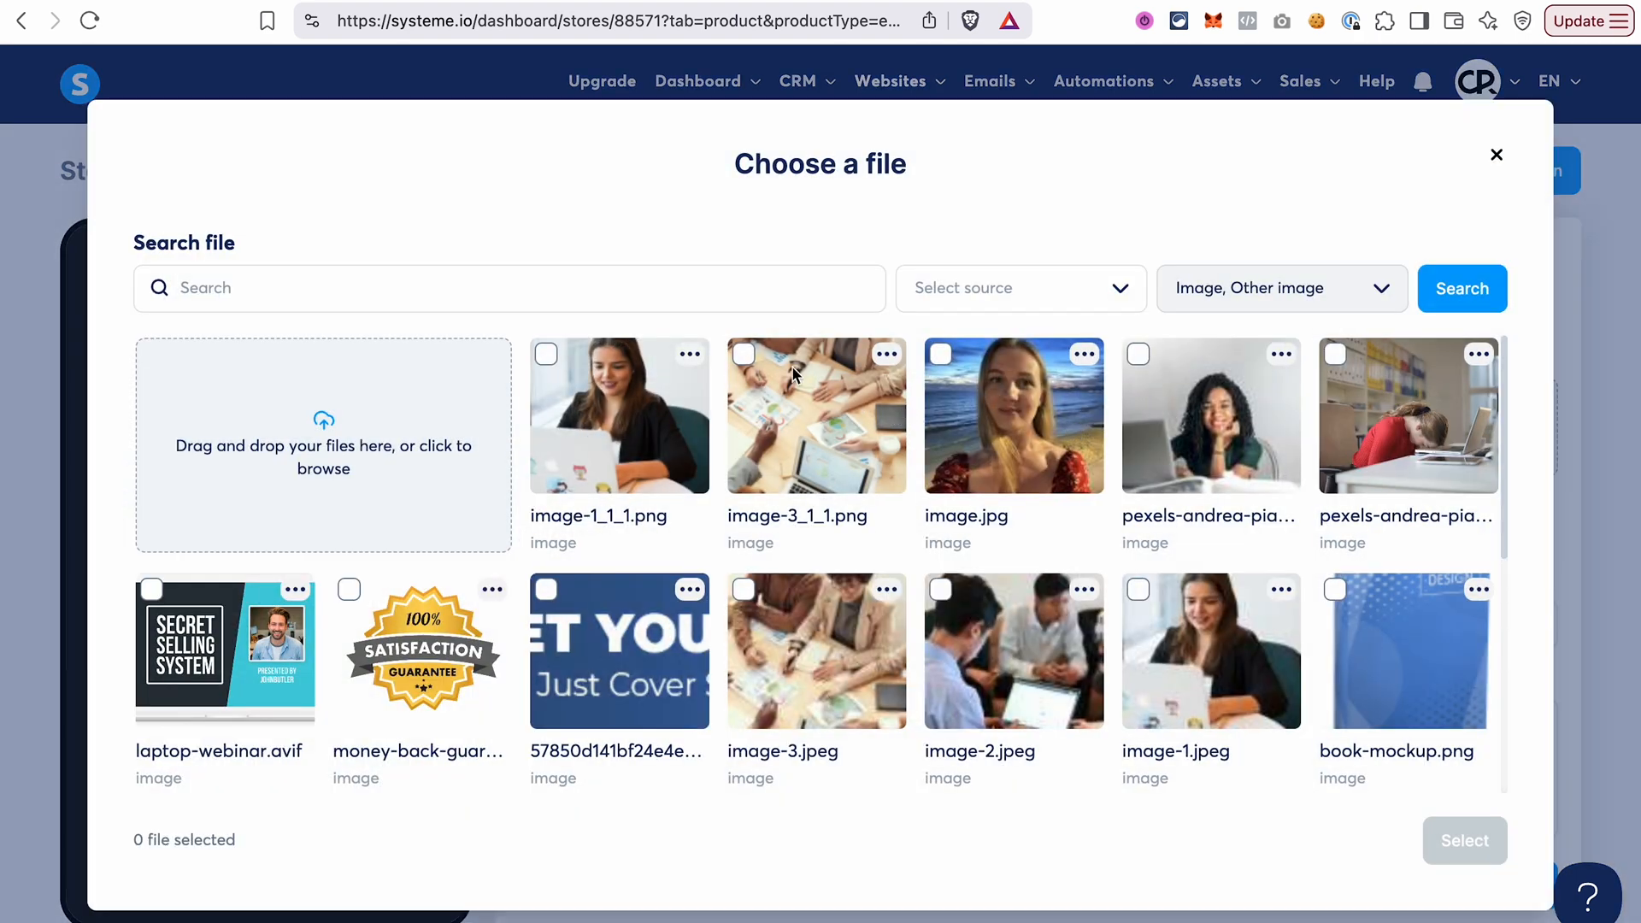
pyautogui.click(745, 354)
pyautogui.click(1465, 842)
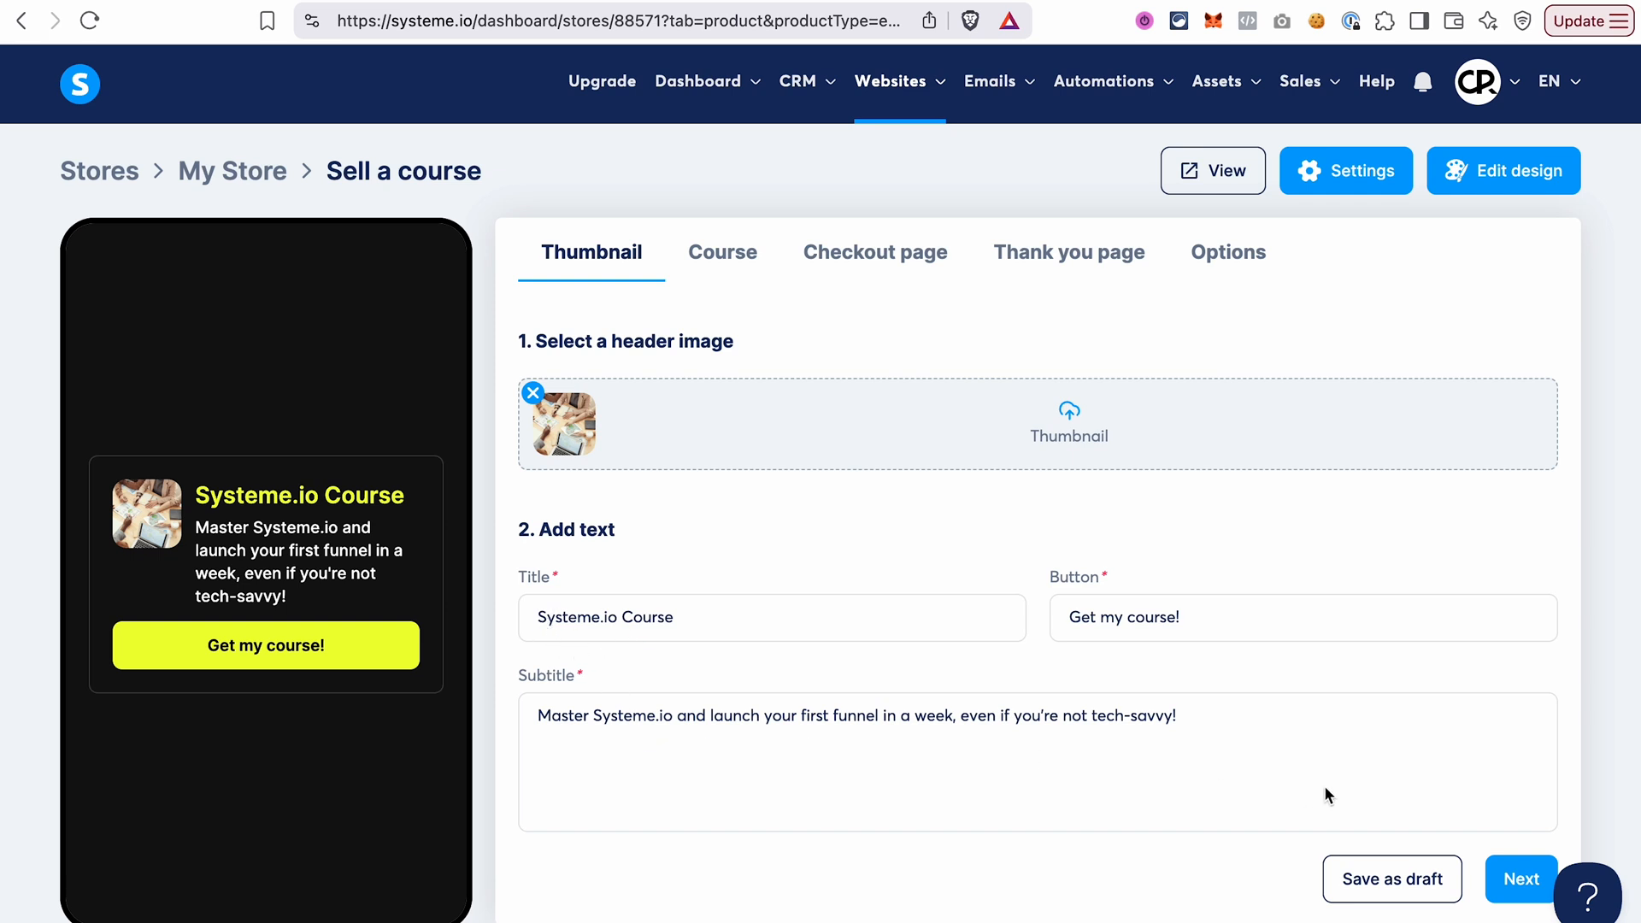
# Continue to the course content and create a new light course titled Systeme.io Course with a two-paragraph Lorem ipsum description.
pyautogui.click(1520, 880)
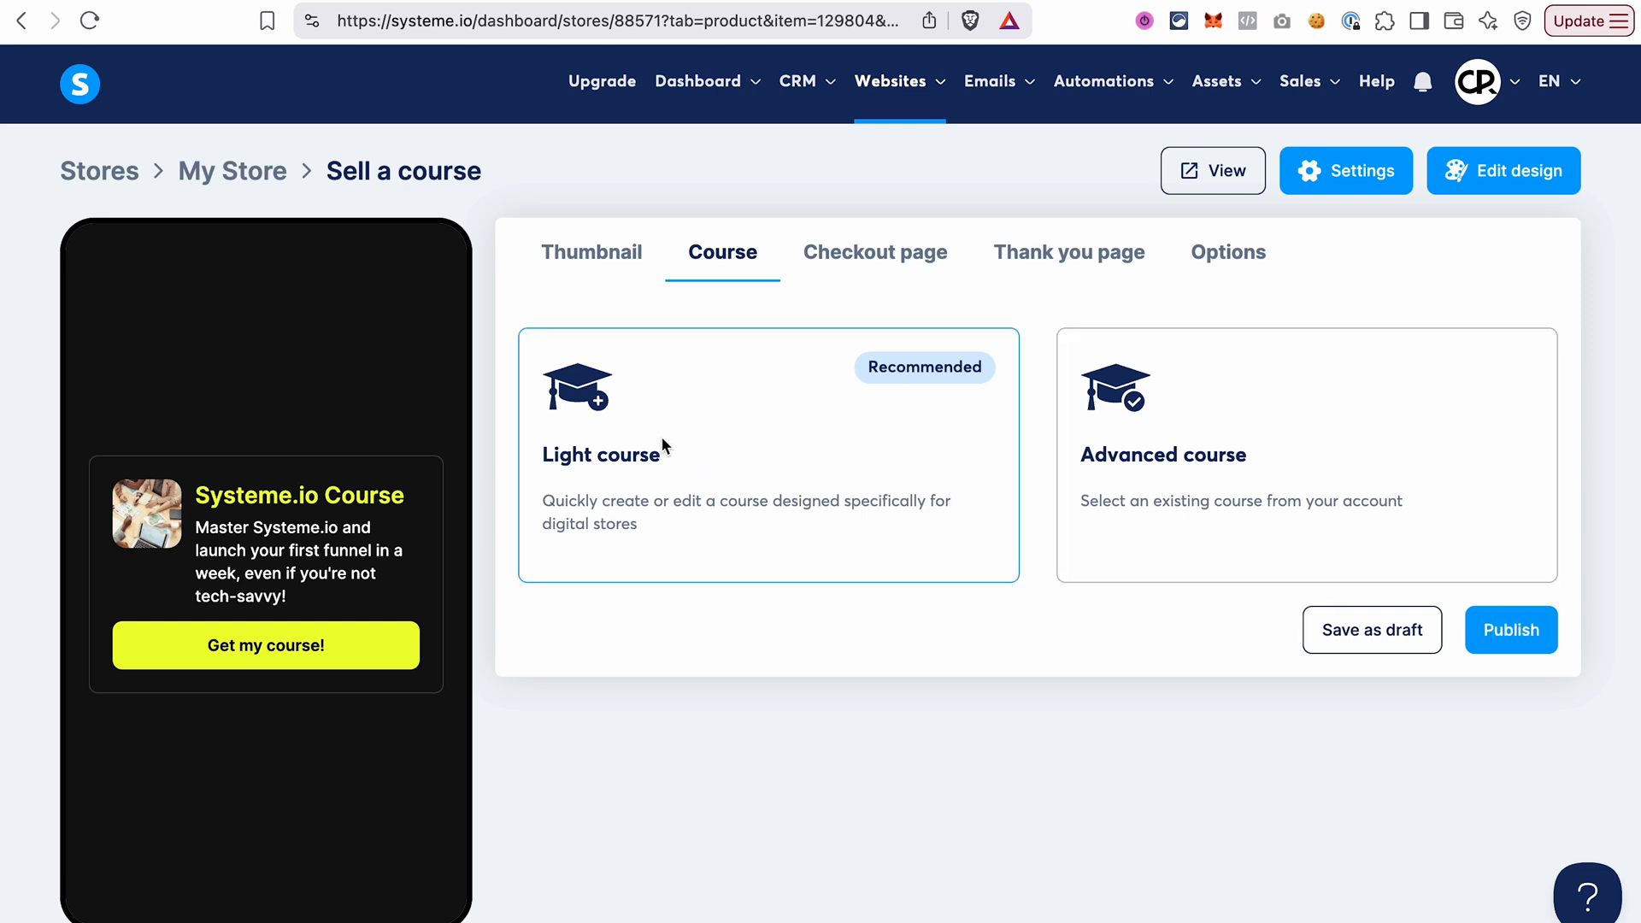
pyautogui.click(701, 433)
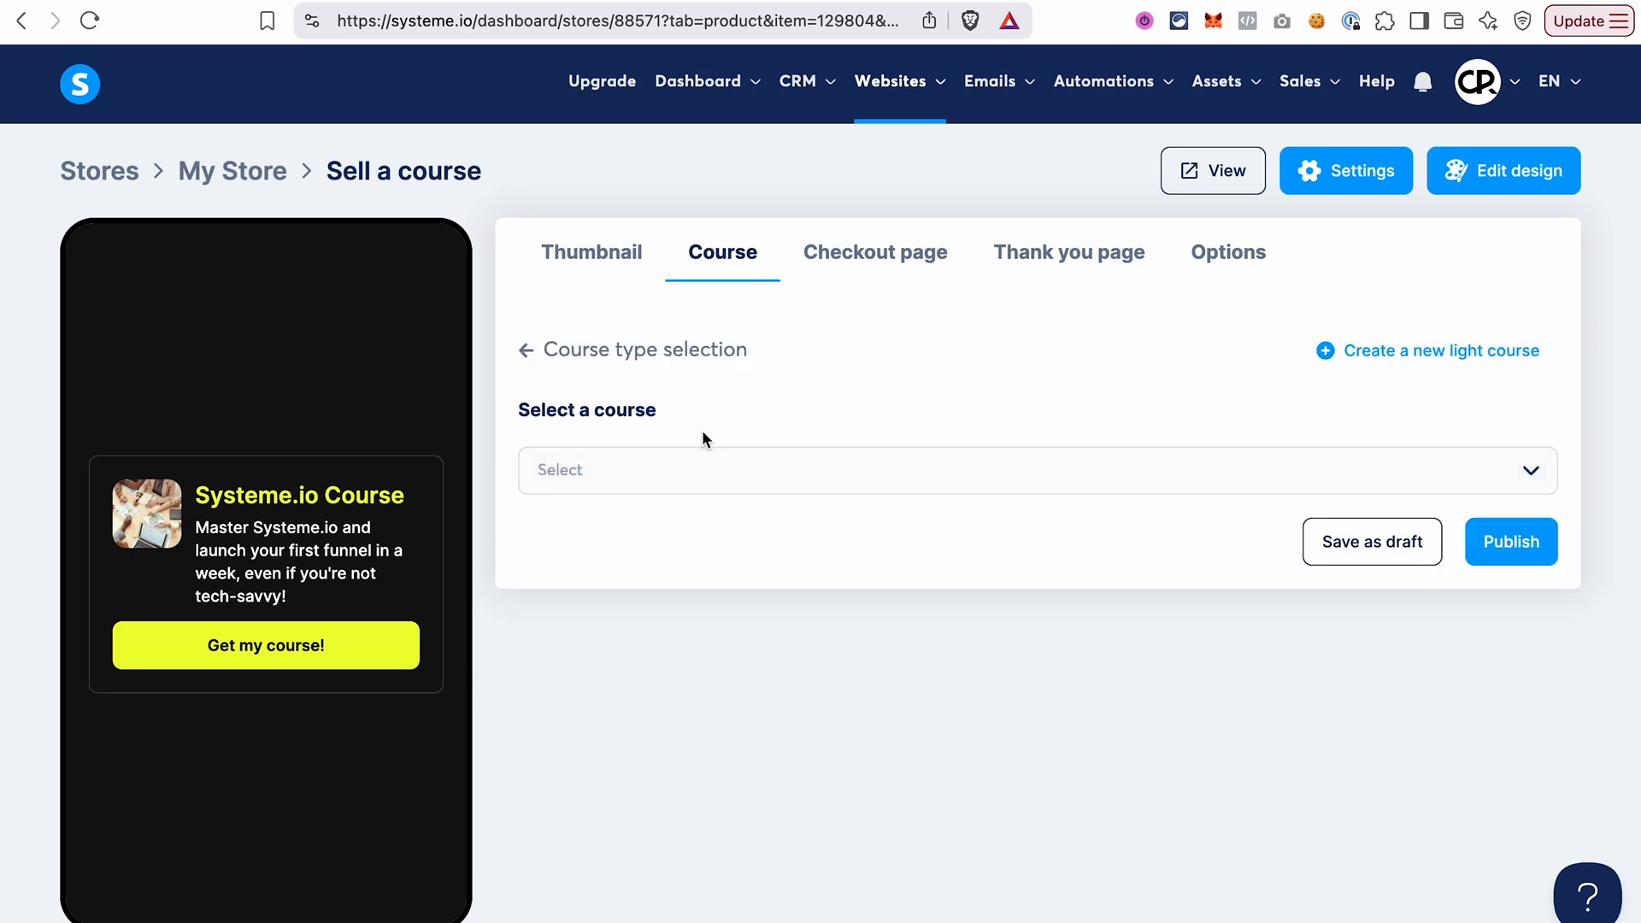
pyautogui.click(1416, 354)
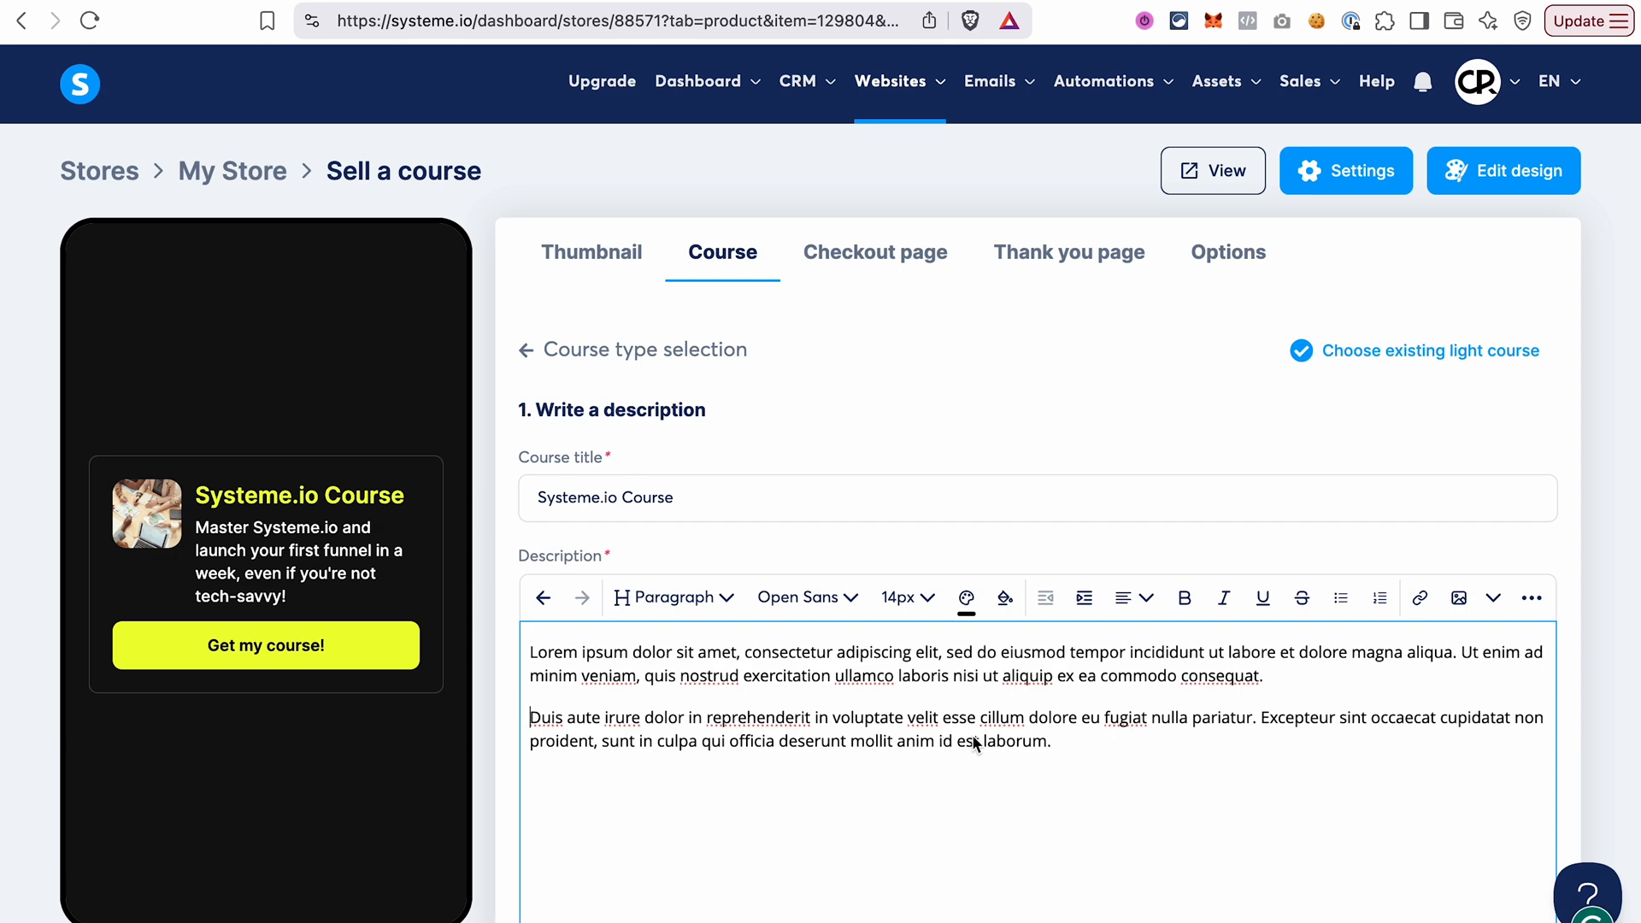
pyautogui.scroll(-10, 974, 742)
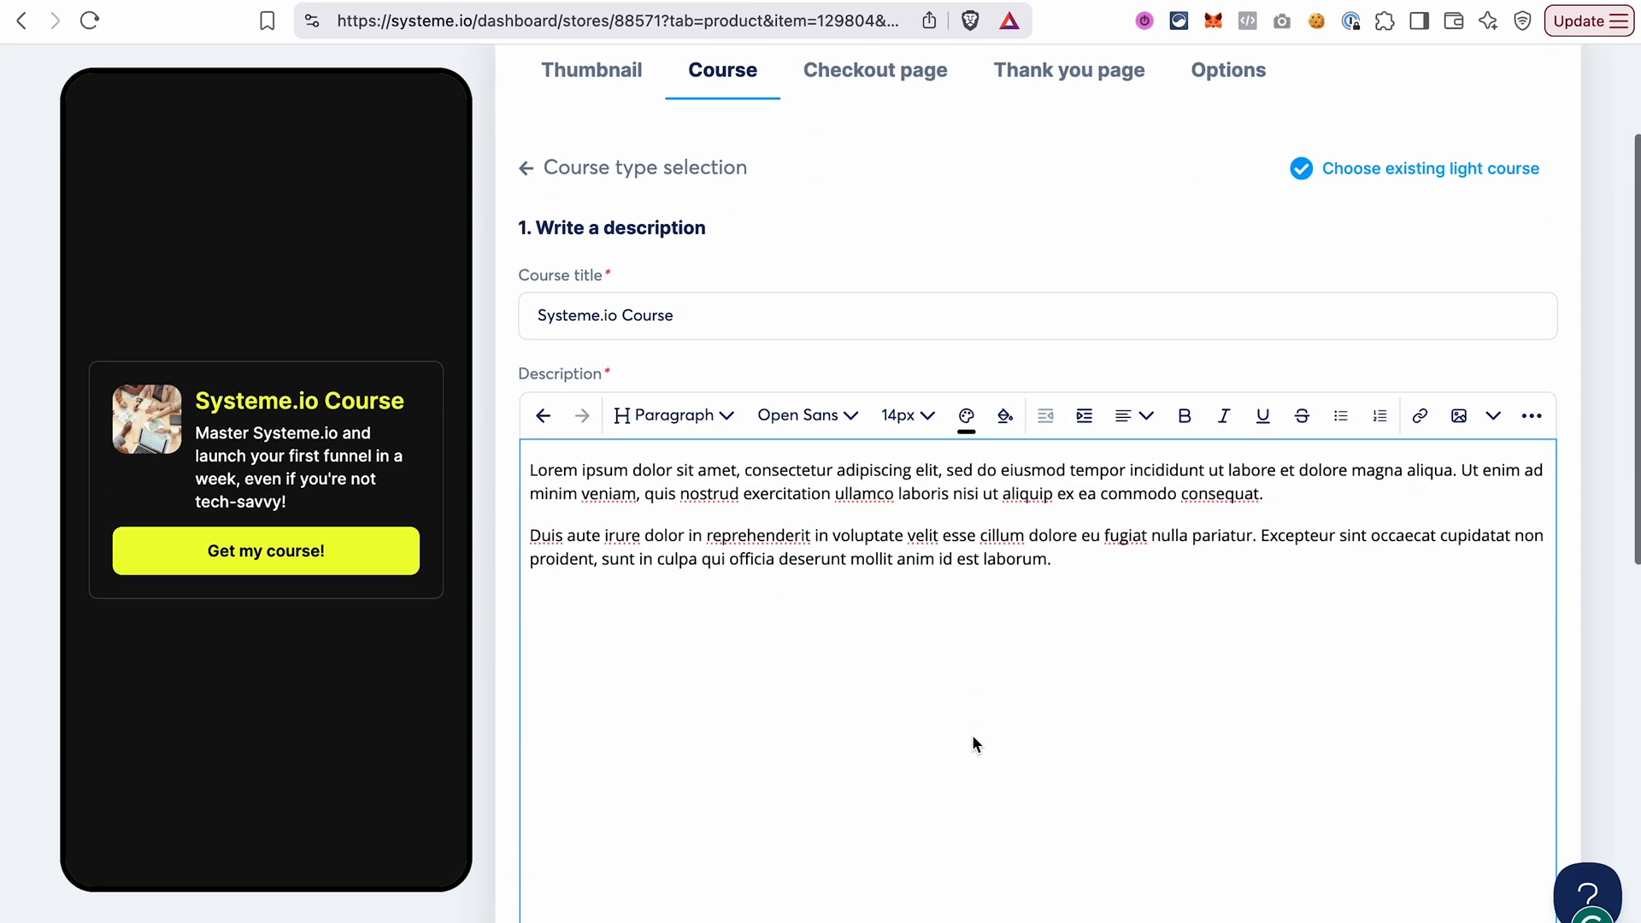
pyautogui.scroll(-2, 973, 736)
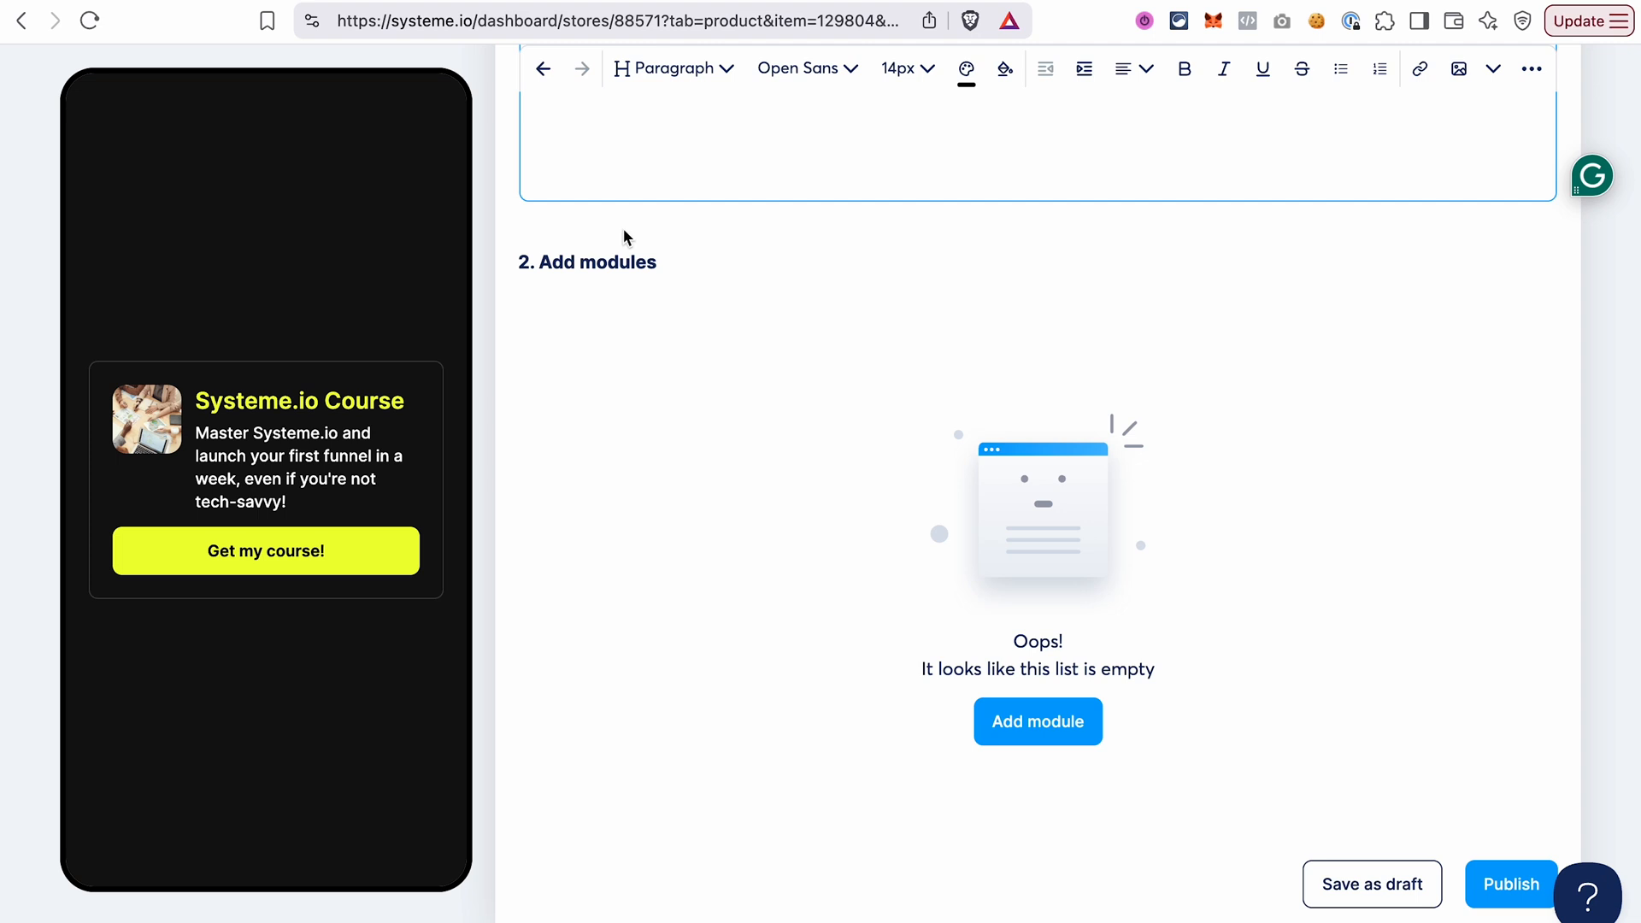
# Add two modules to the course, named Module 1 and Module 2.
pyautogui.click(1073, 720)
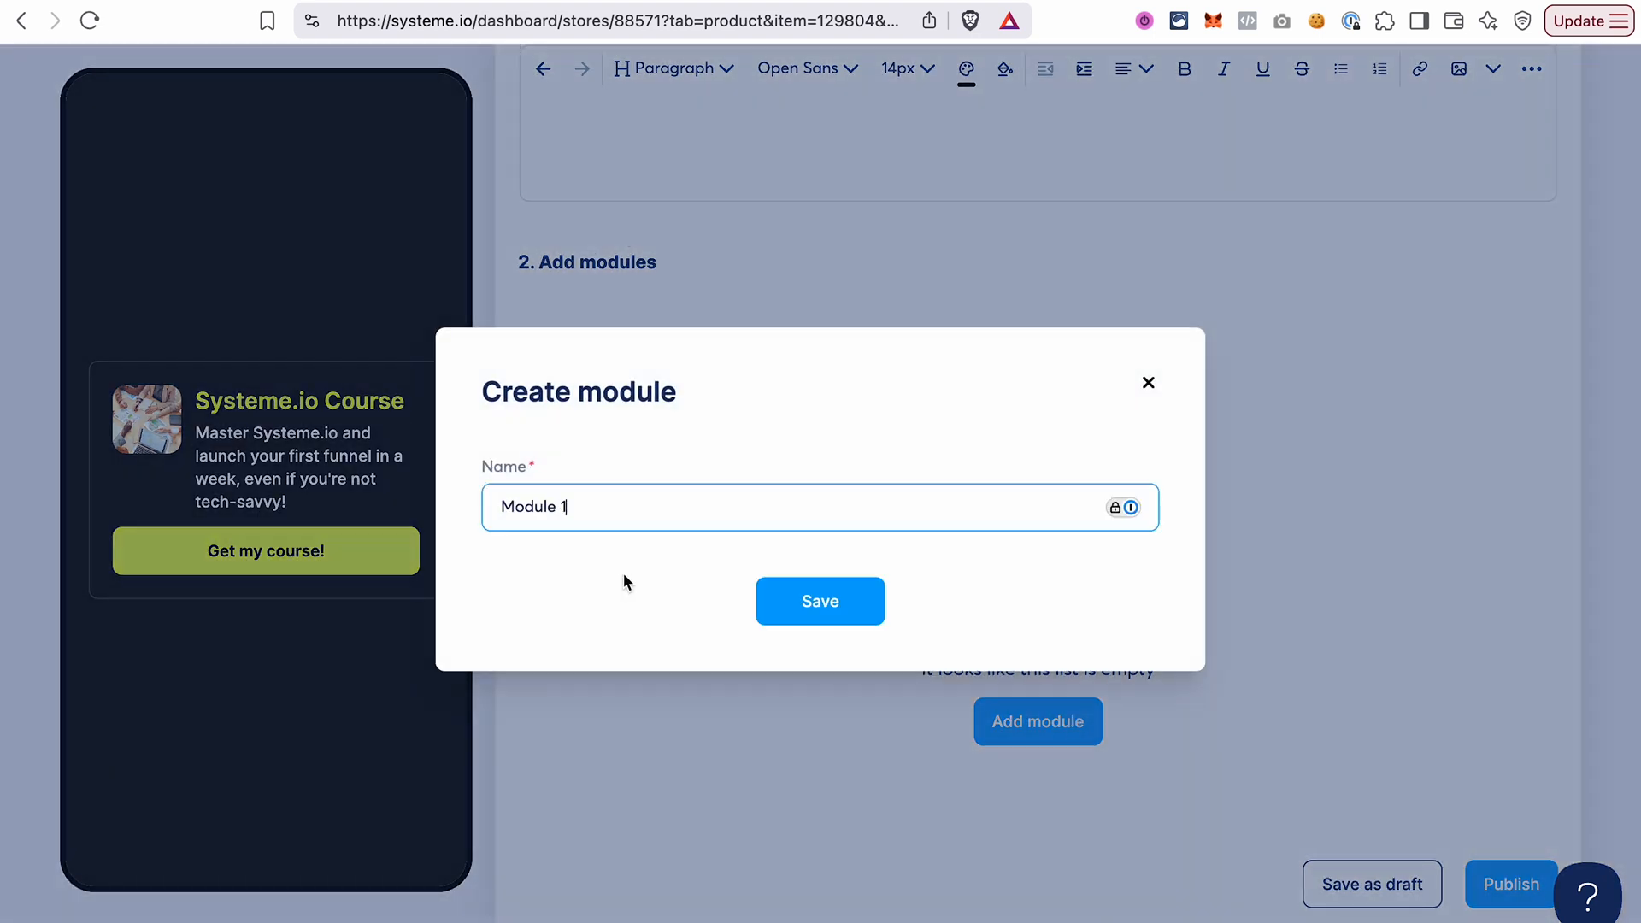
pyautogui.click(834, 617)
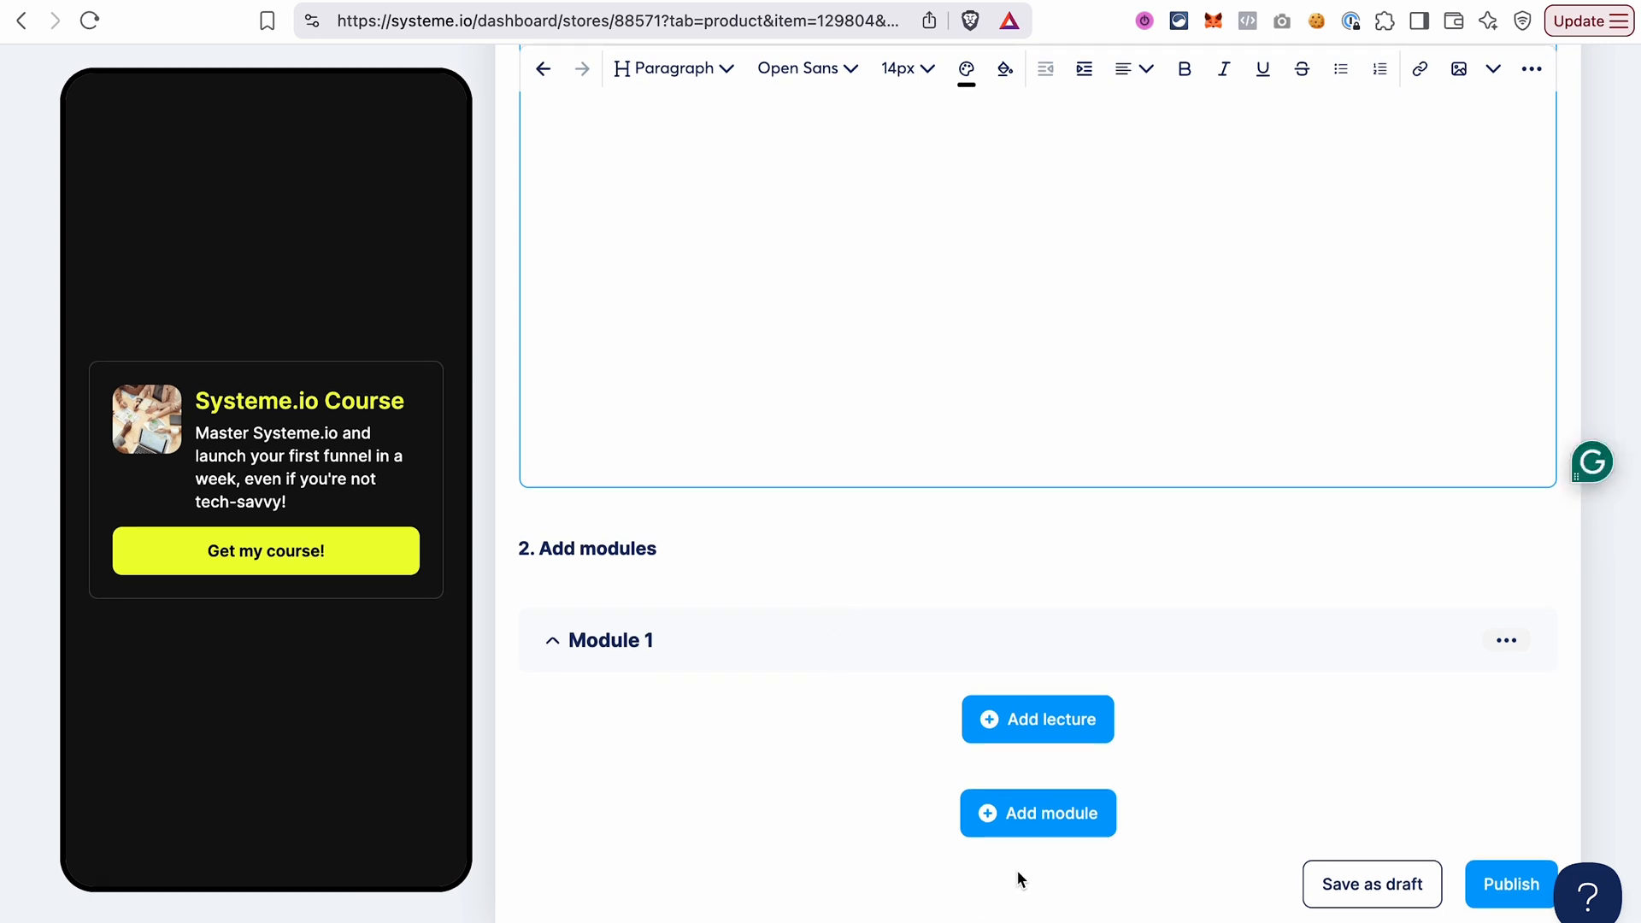
pyautogui.click(1043, 813)
pyautogui.click(586, 503)
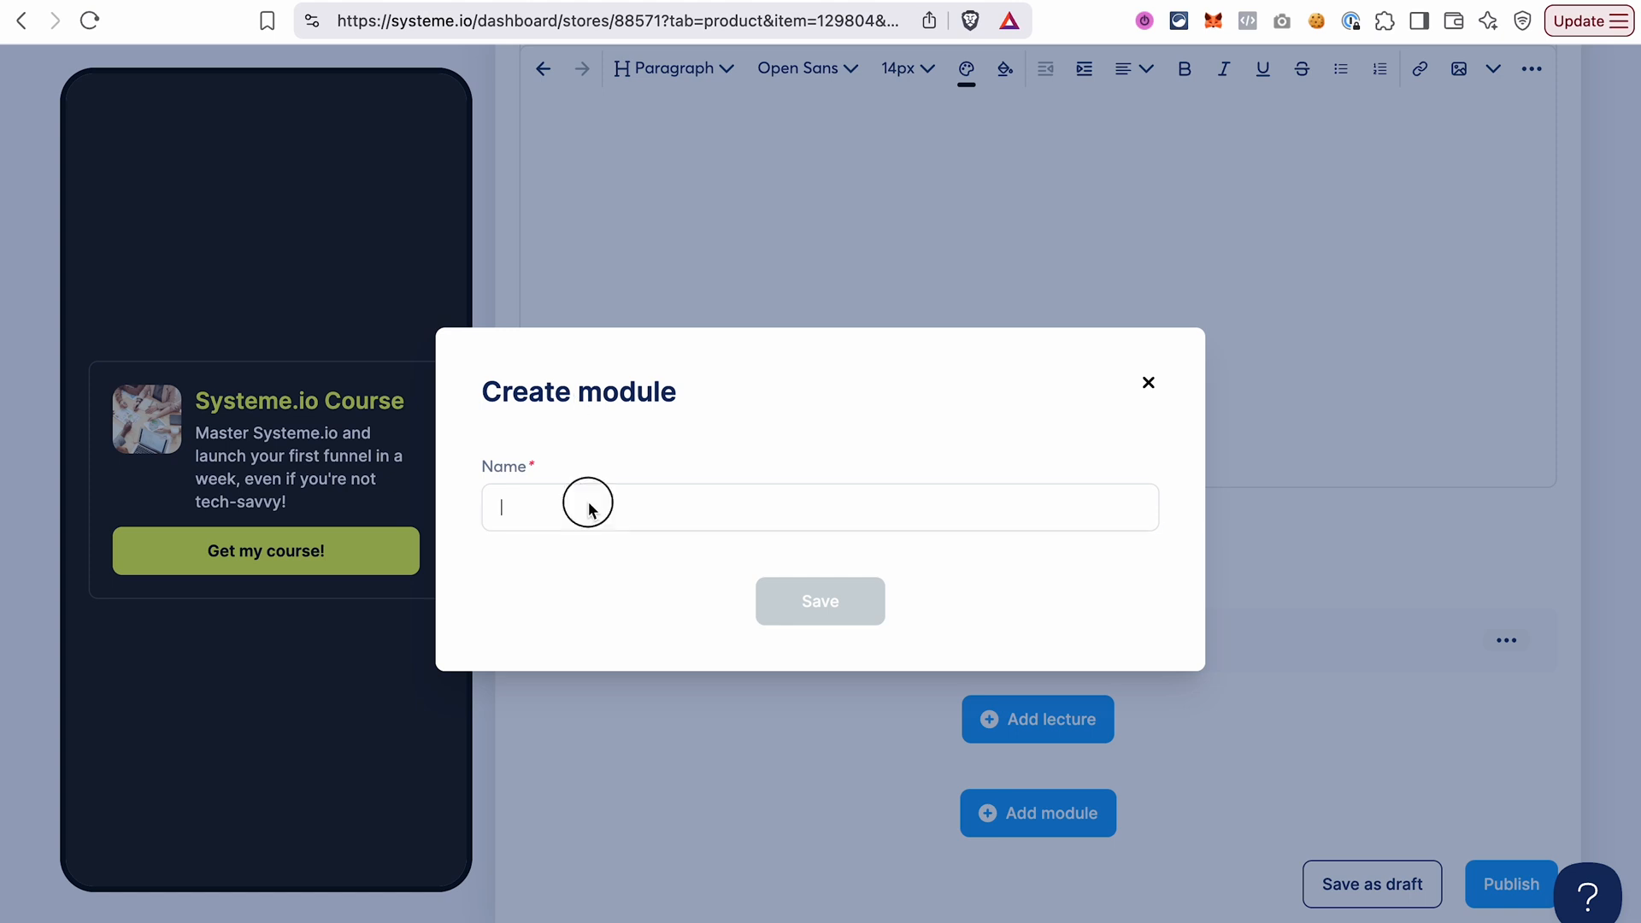
pyautogui.write('Module 2')
pyautogui.click(809, 603)
# Add a third course module named Module 3.
pyautogui.scroll(-3, 1034, 855)
pyautogui.click(1037, 813)
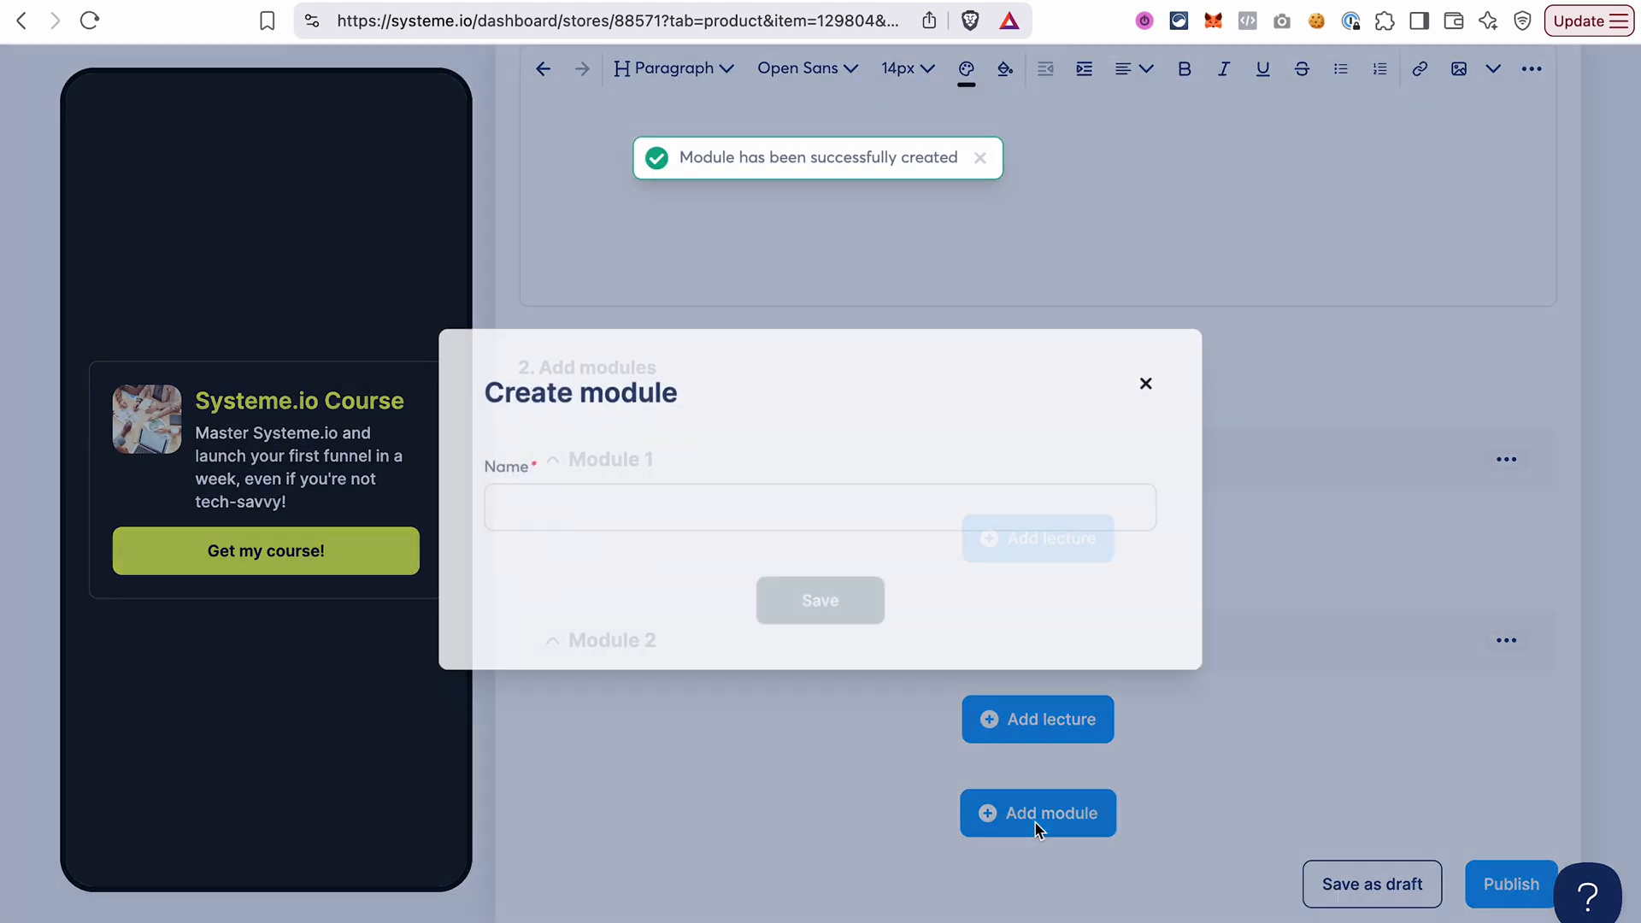
pyautogui.click(732, 491)
pyautogui.write('Module 3')
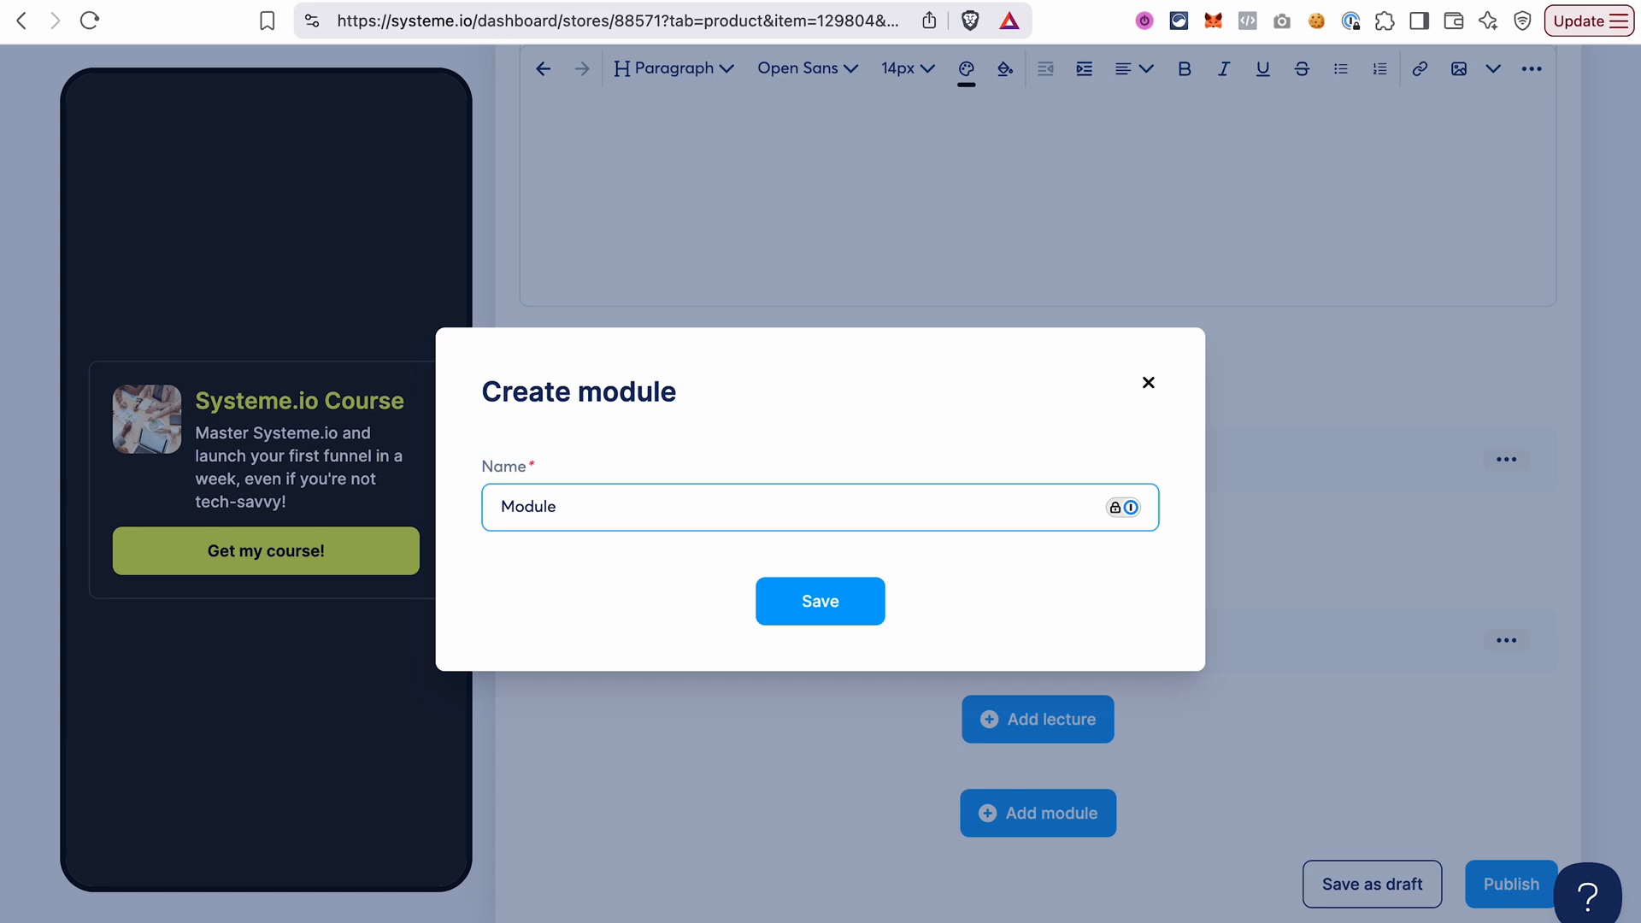
pyautogui.click(815, 610)
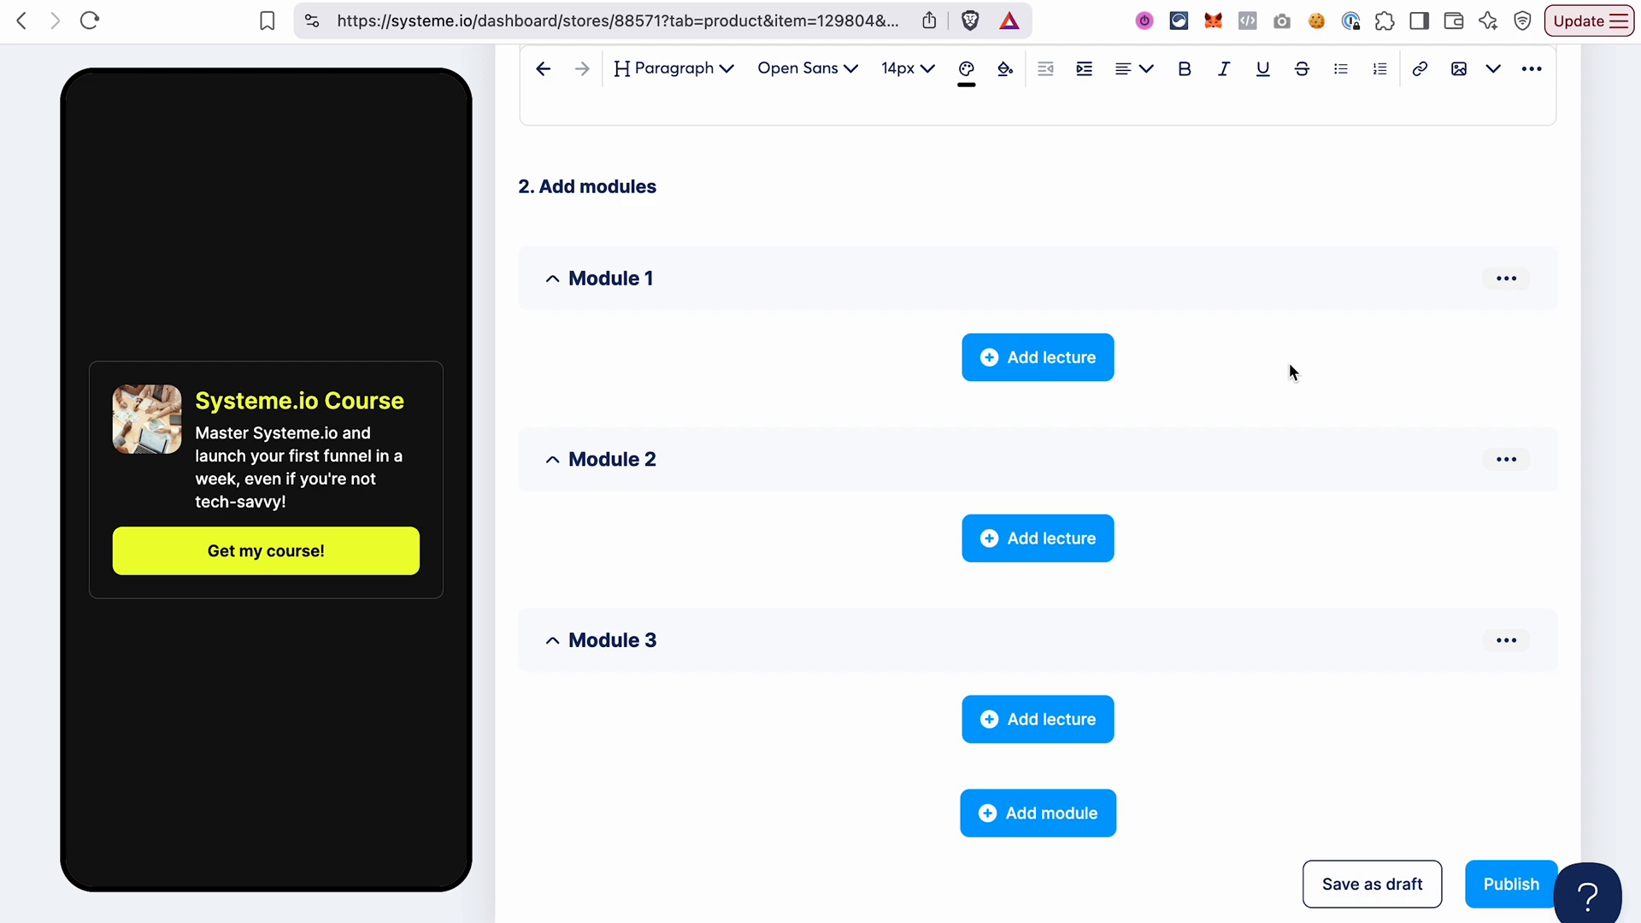
# Add a lecture to Module 1 and title it Lesson 1.
pyautogui.click(1075, 366)
pyautogui.scroll(3, 1069, 352)
pyautogui.click(634, 487)
pyautogui.press('super+a')
pyautogui.write('Lesson 1')
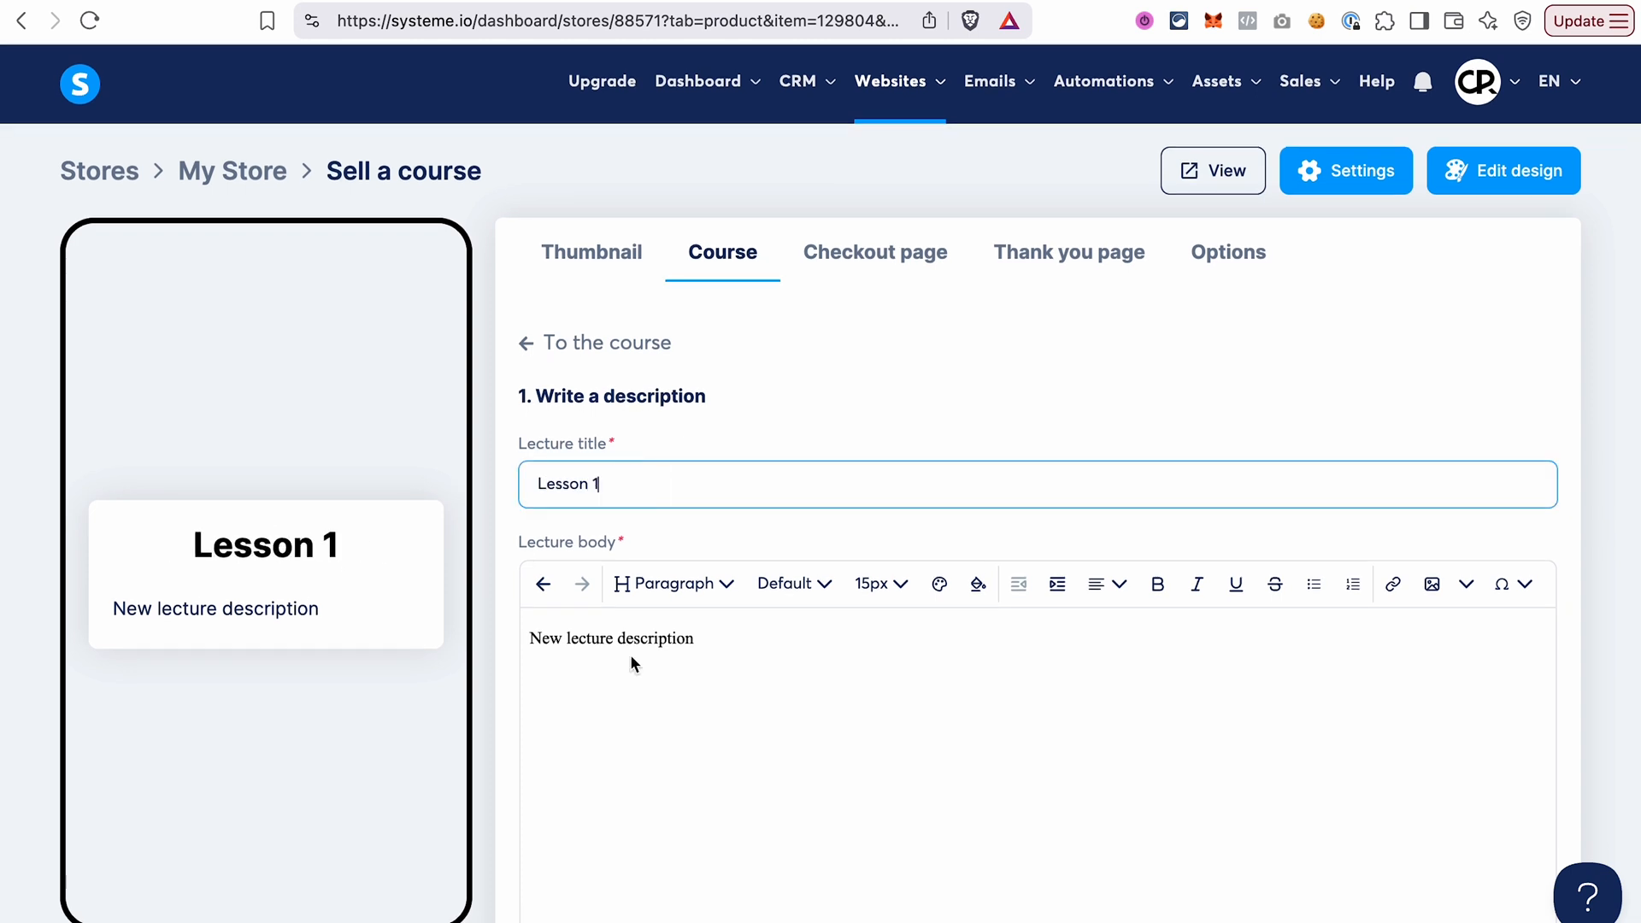
# Replace Lesson 1's default body with the copied Lorem ipsum text and split it into two paragraphs before "Duis aute".
pyautogui.click(737, 645)
pyautogui.press('super+a')
pyautogui.press('BackSpace')
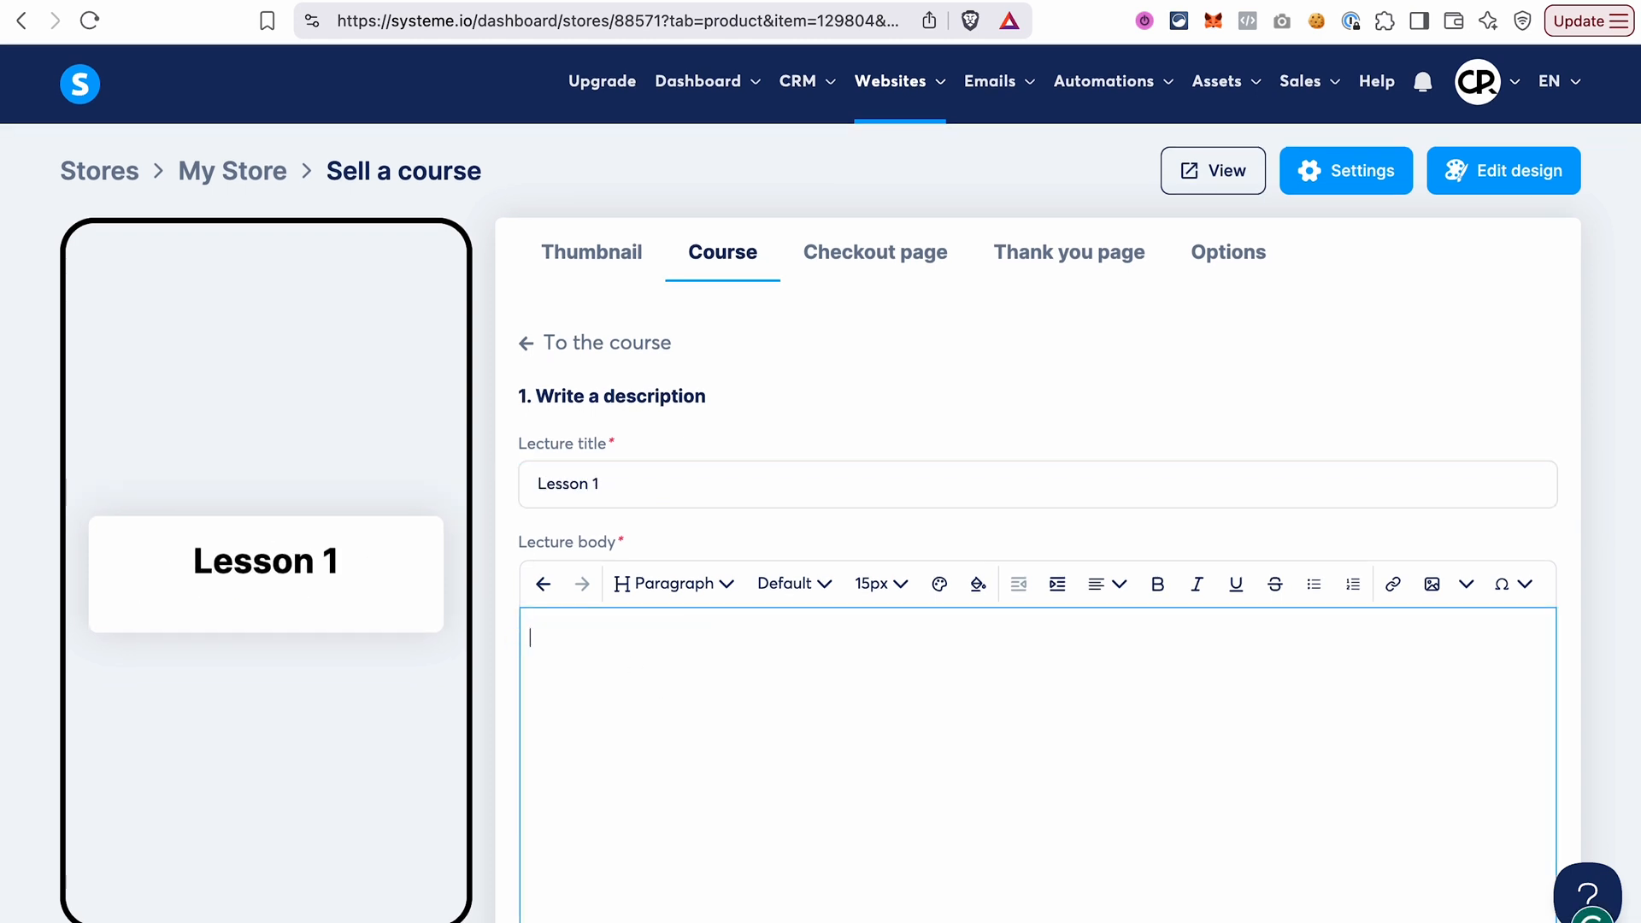
pyautogui.write('Lorem ipsum dolor sit amet, consectetur adipiscing elit, sed do eiusmod tempor incididunt ut labore et dolore magna aliqua. Ut enim ad minim veniam, quis nostrud exercitation ullamco laboris nisi ut aliquip ex ea commodo consequat. Duis aute irure dolor in reprehenderit in voluptate velit esse cillum dolore eu fugiat nulla pariatur. Excepteur sint occaecat cupidatat non proident, sunt in culpa qui officia deserunt mollit anim id est laborum.')
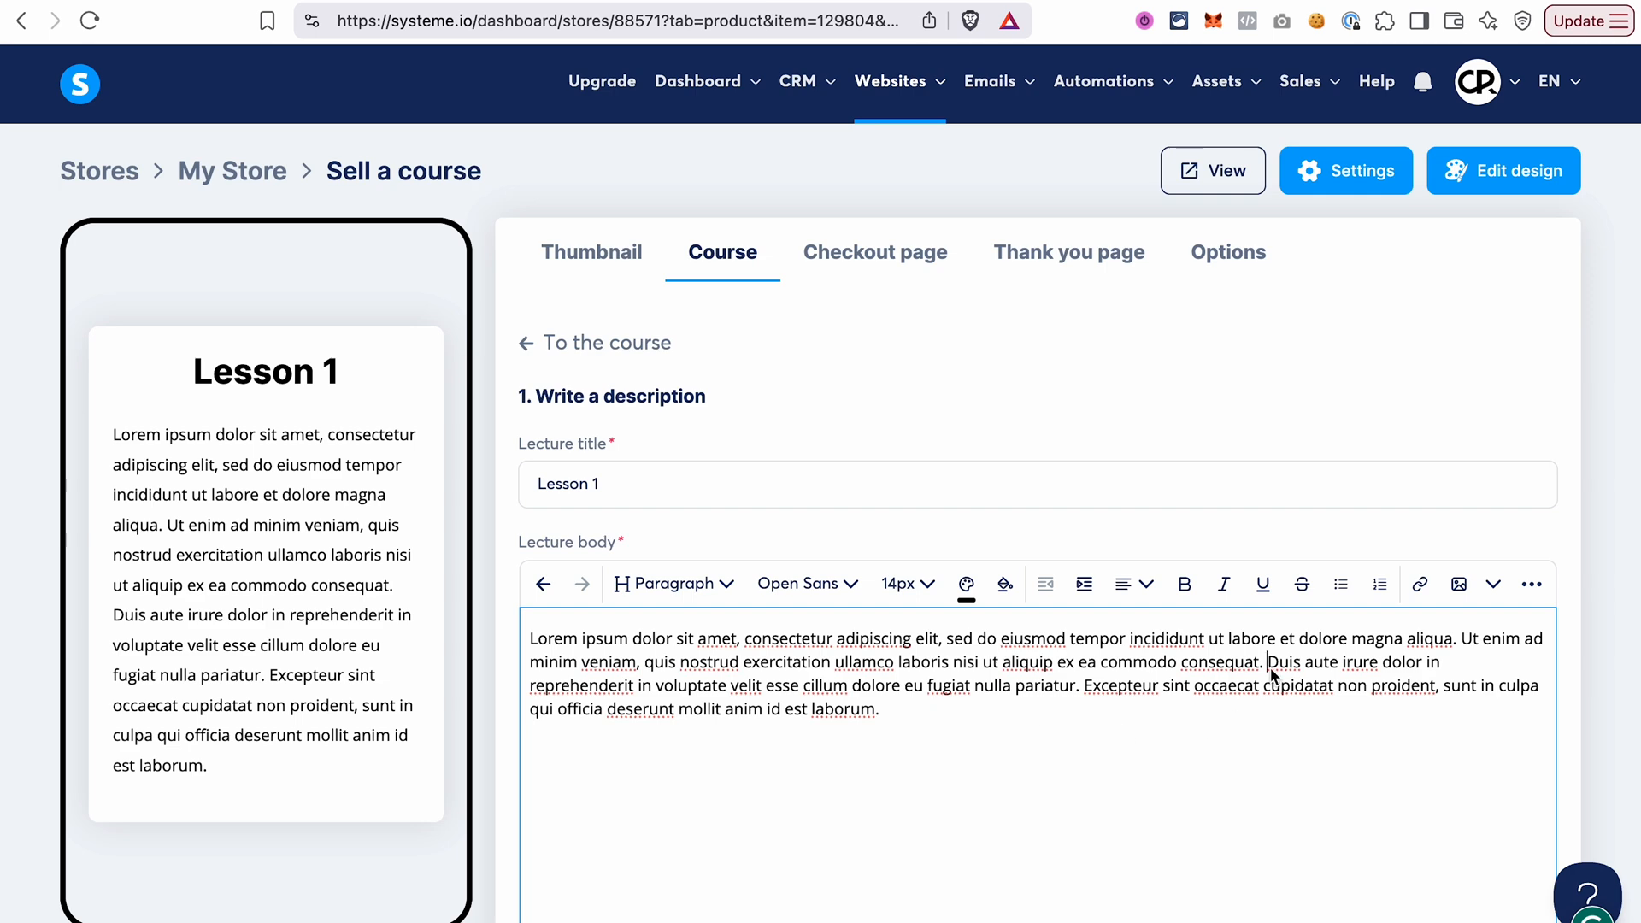
pyautogui.click(1270, 663)
pyautogui.press('Return')
# Attach FunnelLaunchChecklist.pdf to Lesson 1, save the lecture and check that it is listed under Module 1.
pyautogui.scroll(-6, 773, 761)
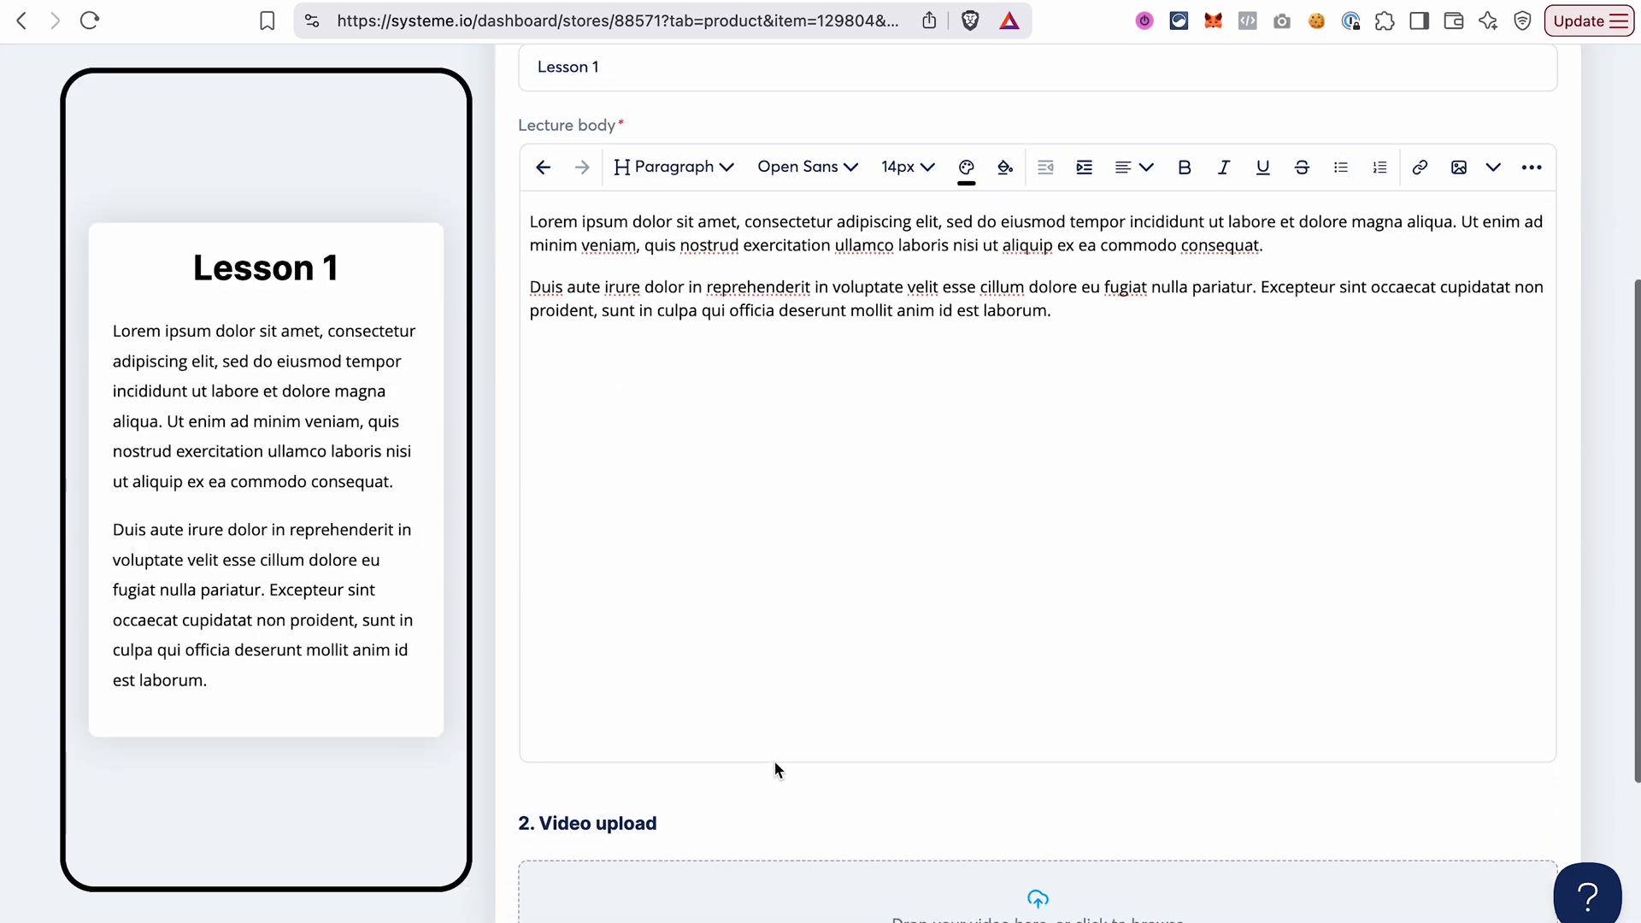
pyautogui.scroll(-1, 1047, 588)
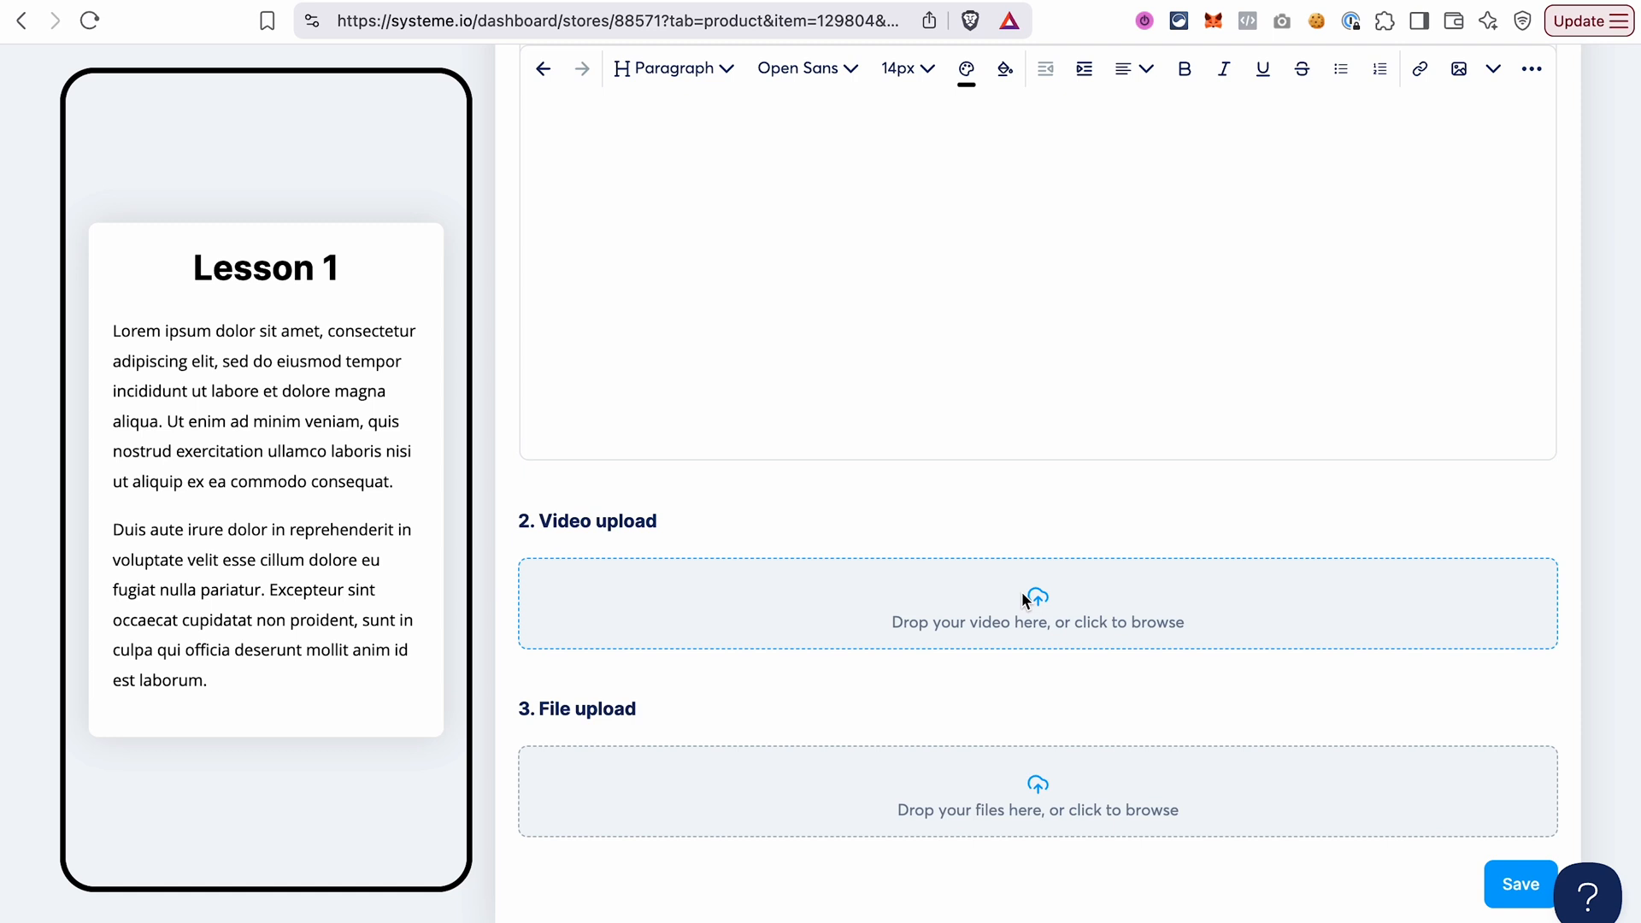
pyautogui.click(1038, 786)
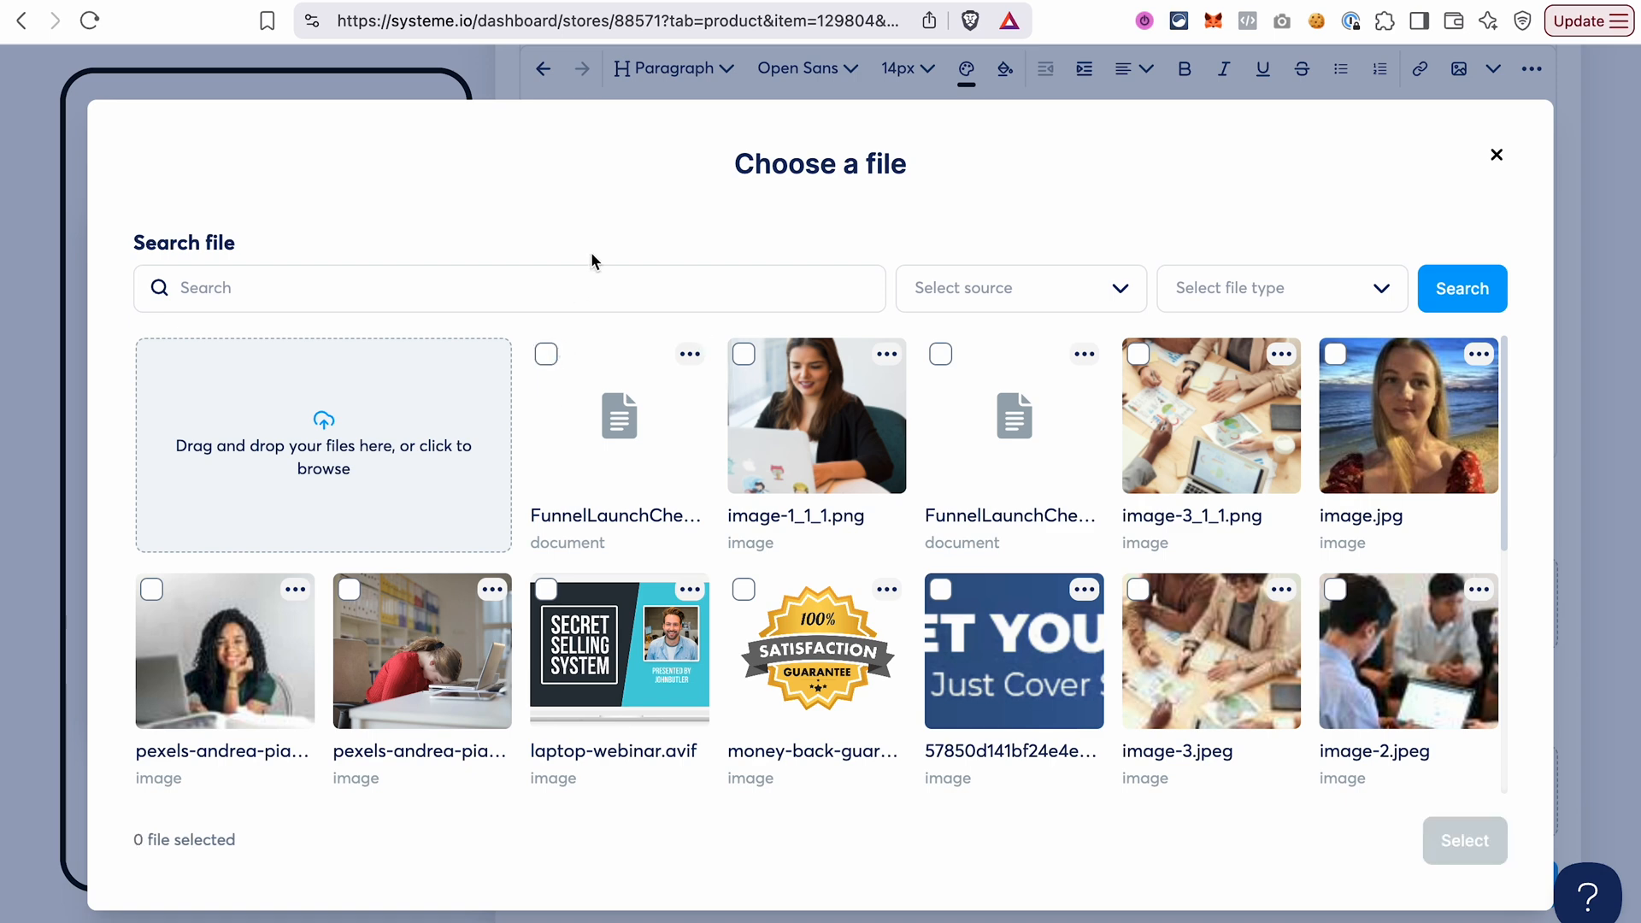
pyautogui.click(547, 363)
pyautogui.click(1458, 840)
pyautogui.scroll(-2, 949, 752)
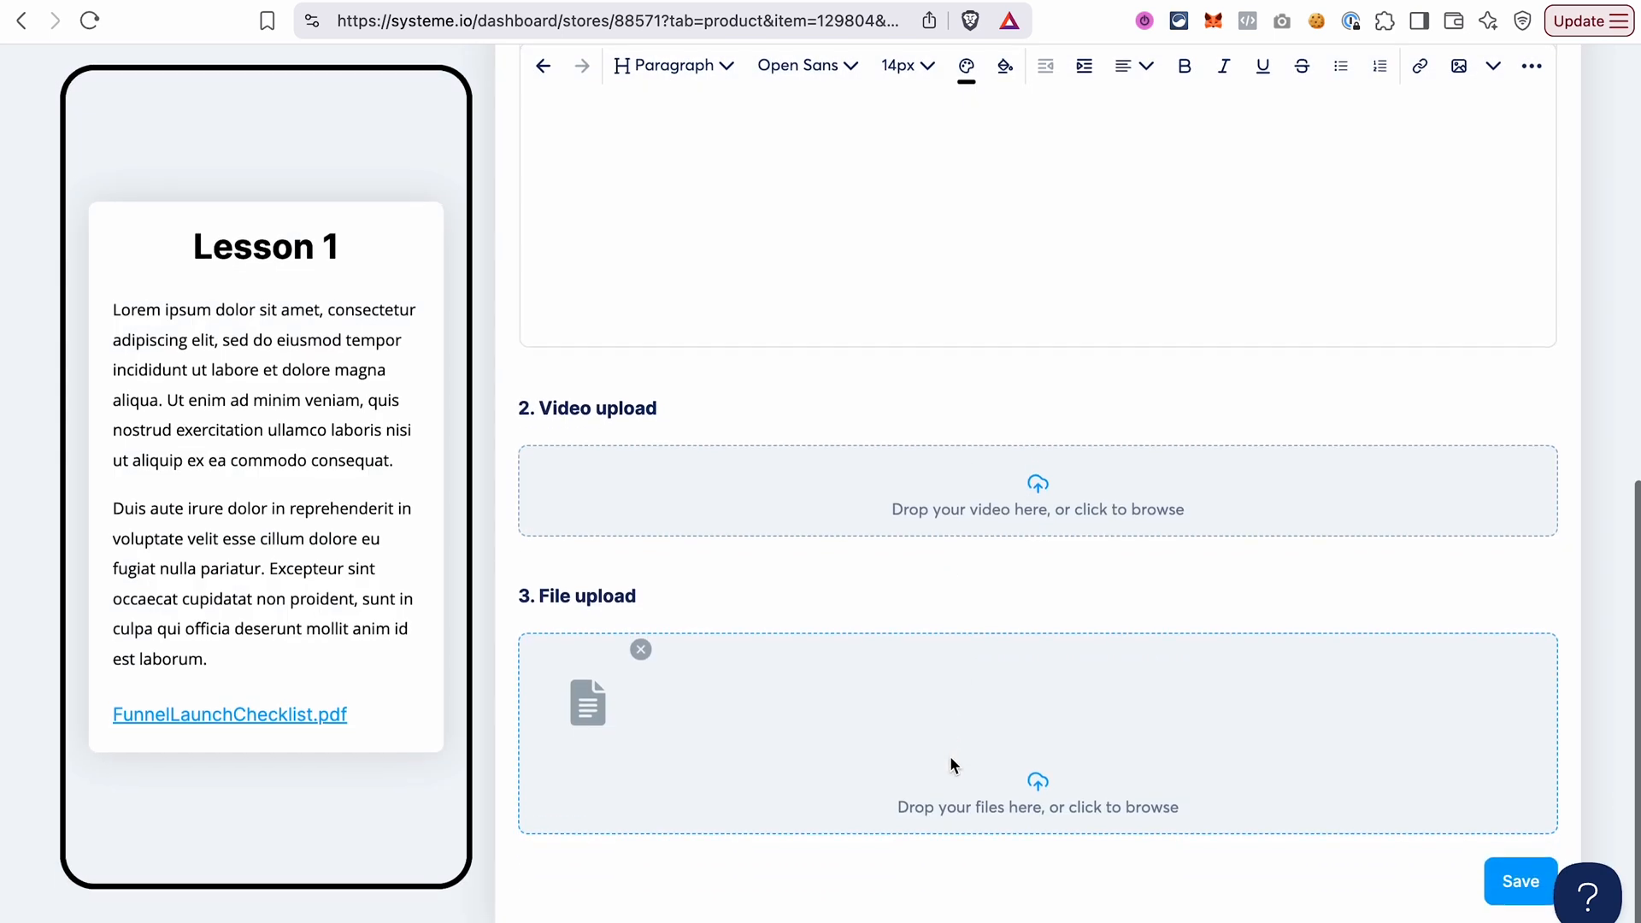
pyautogui.click(1505, 885)
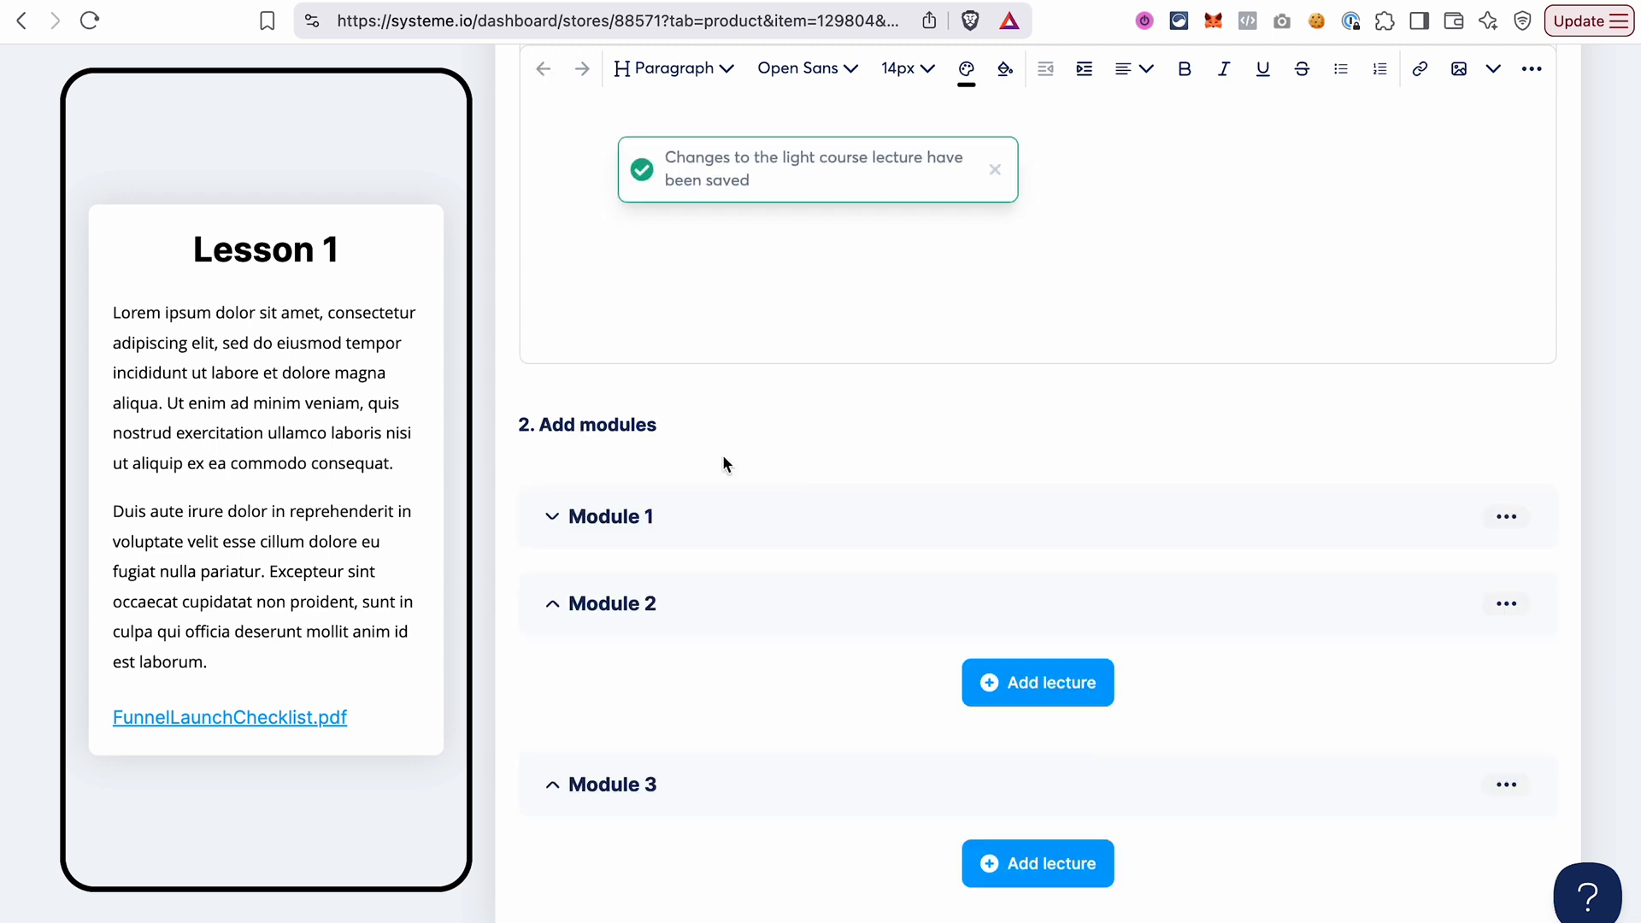
pyautogui.click(552, 518)
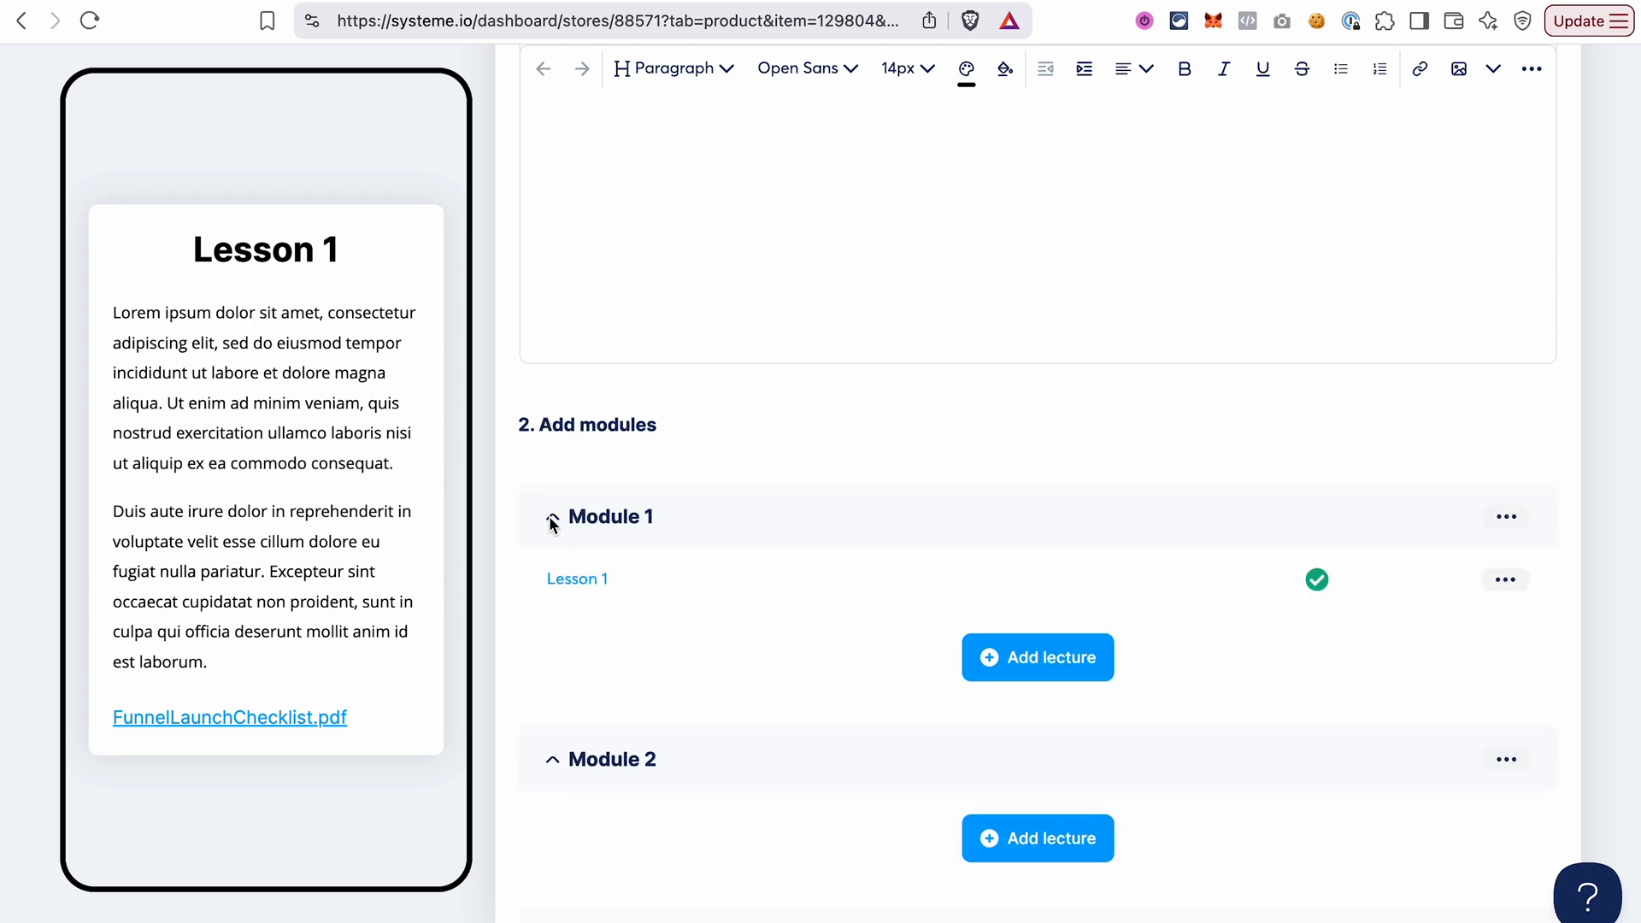
pyautogui.click(551, 517)
# Add a lecture titled Lesson 1 - Digital Marketing with two Lorem ipsum paragraphs to Module 2 and save it.
pyautogui.scroll(-2, 901, 530)
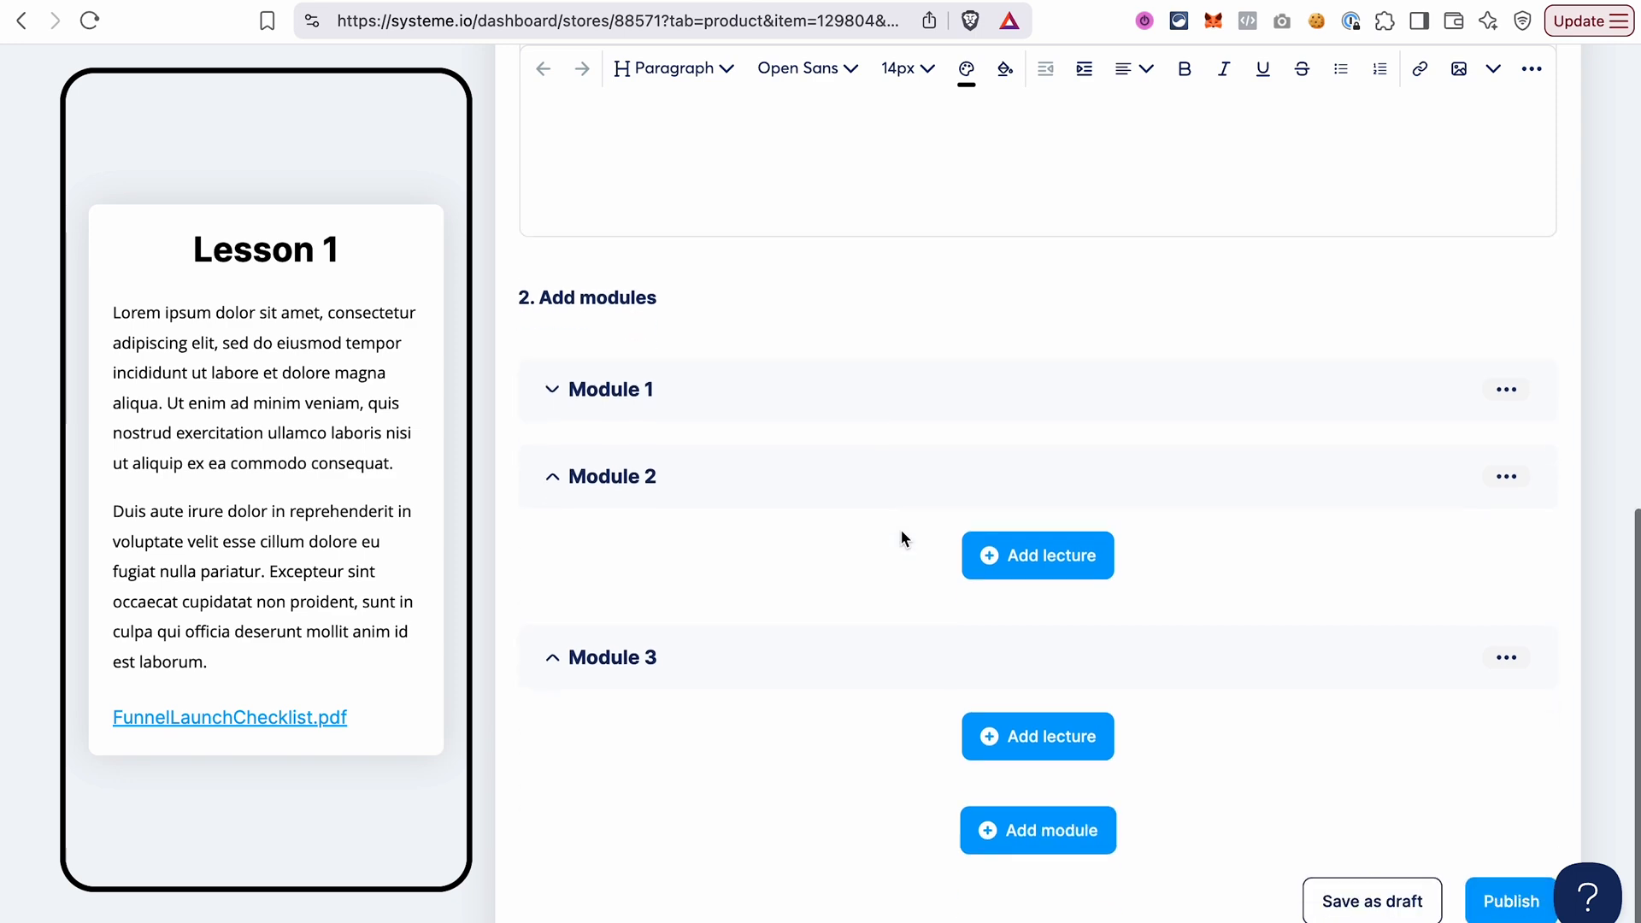
pyautogui.click(1036, 561)
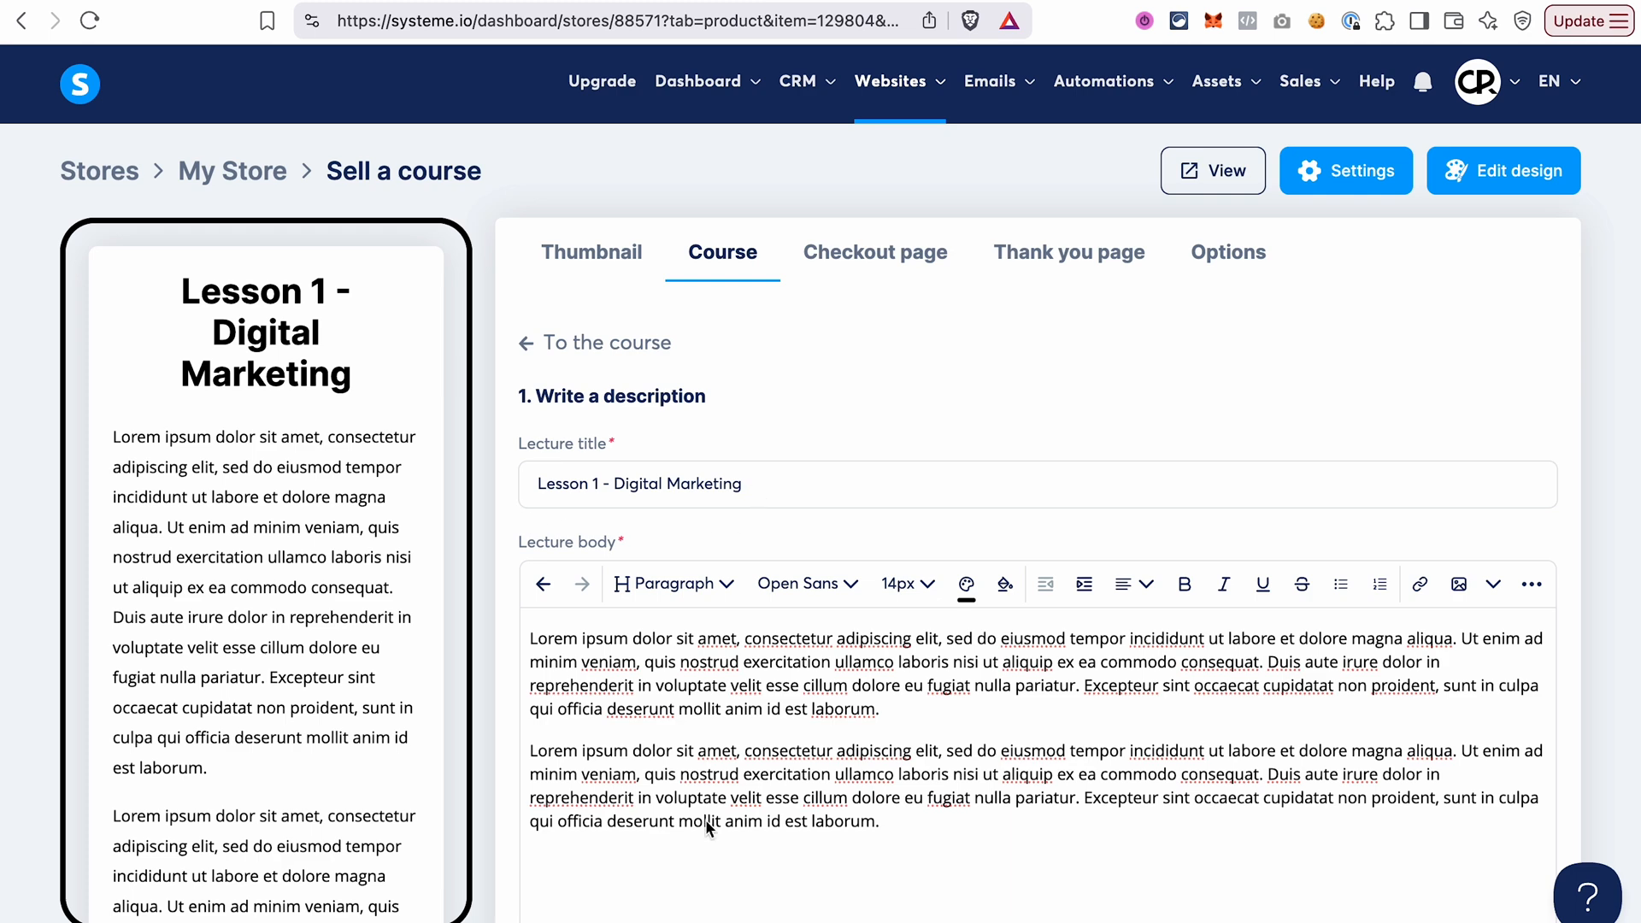
pyautogui.scroll(-3, 736, 723)
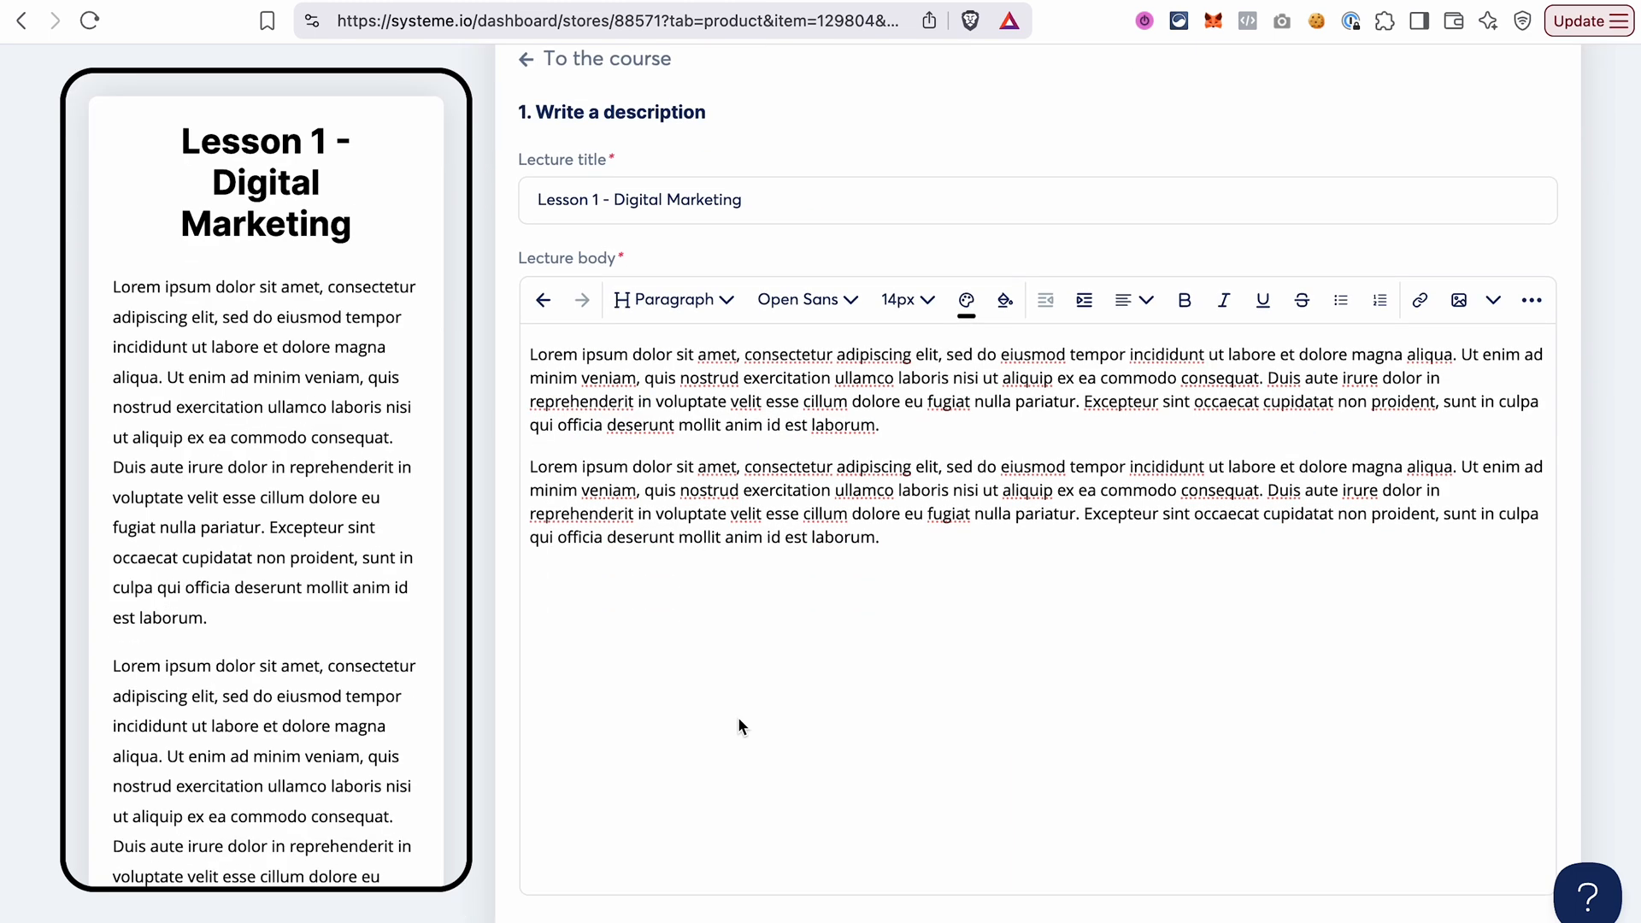
pyautogui.scroll(-3, 739, 723)
pyautogui.scroll(-1, 636, 693)
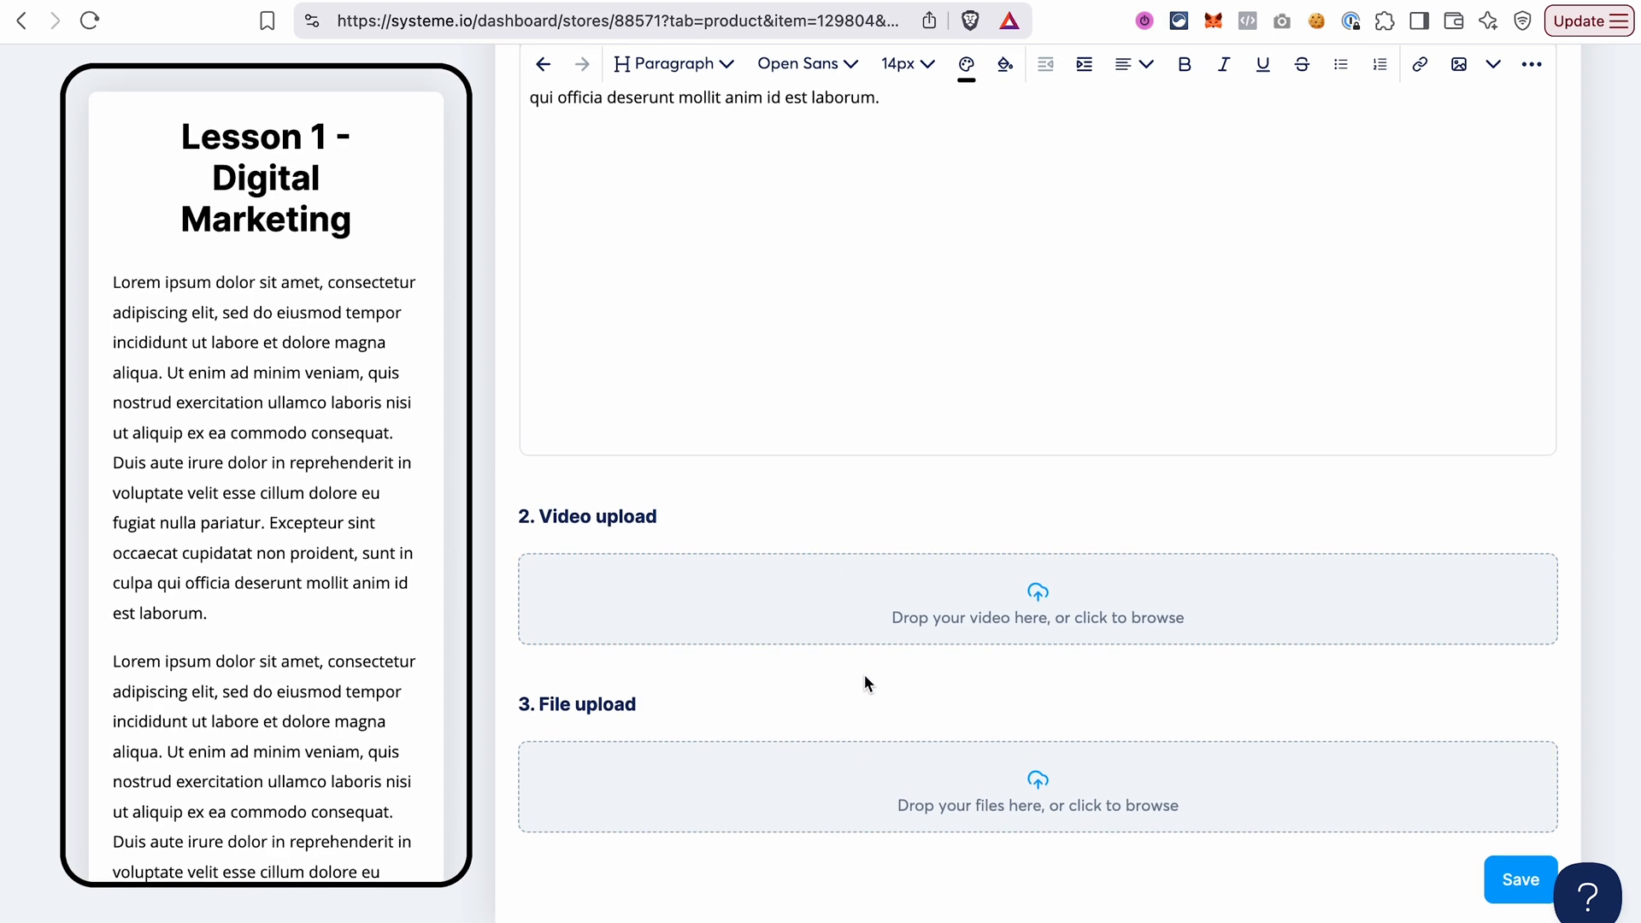
pyautogui.click(1517, 892)
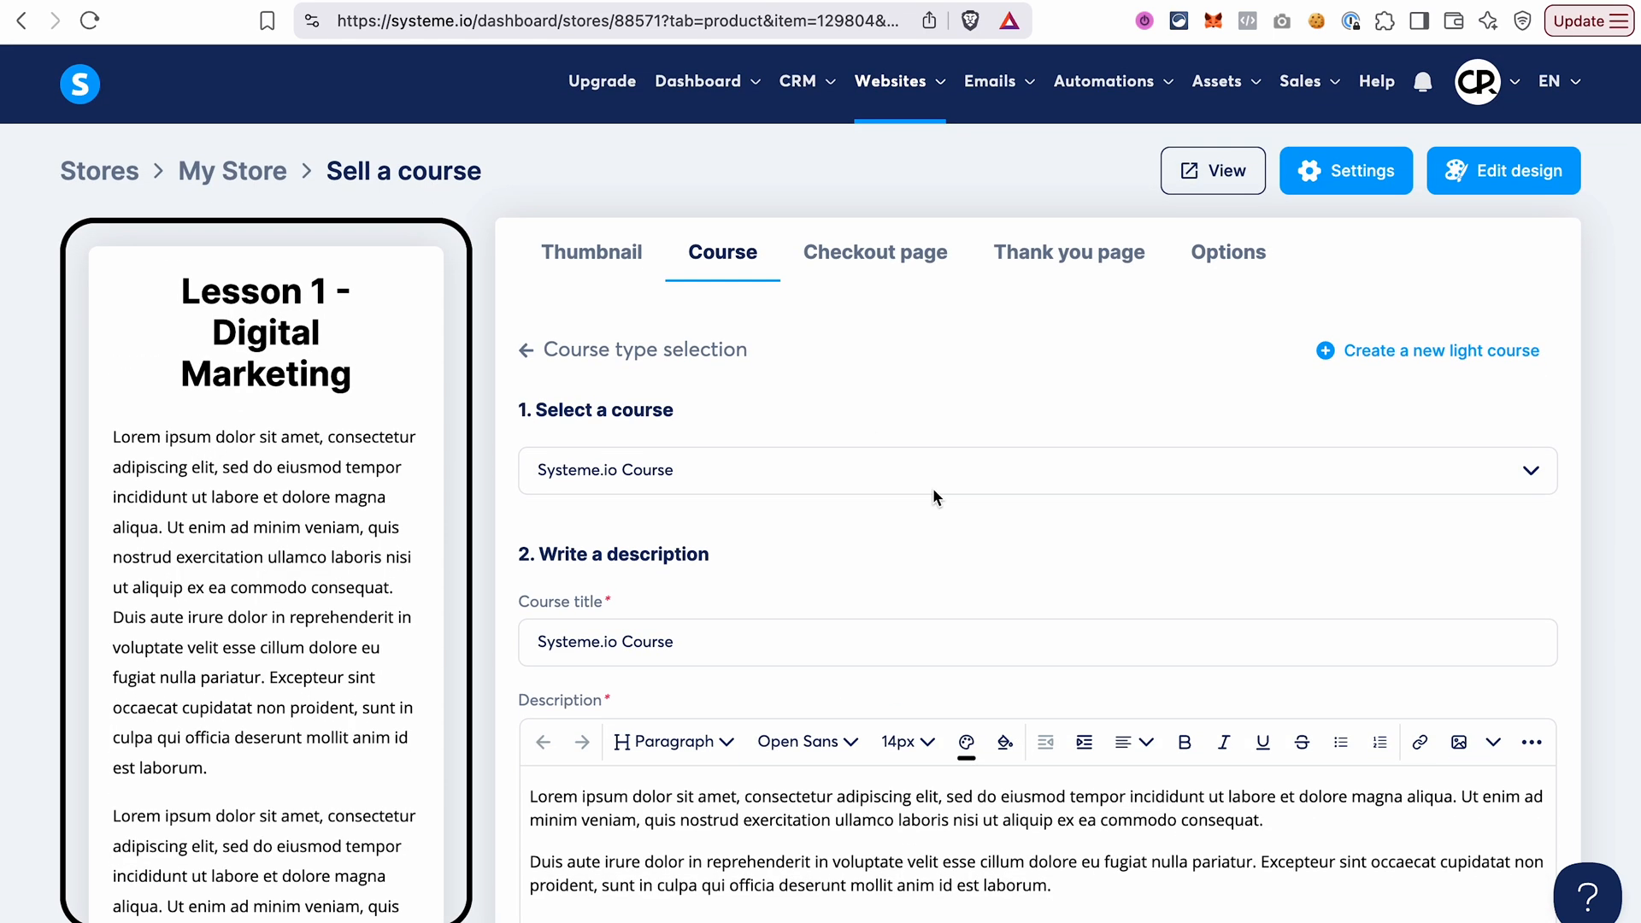
# Expand Module 1 and Module 2 to review their lectures, and delete the empty Module 3.
pyautogui.scroll(-8, 932, 489)
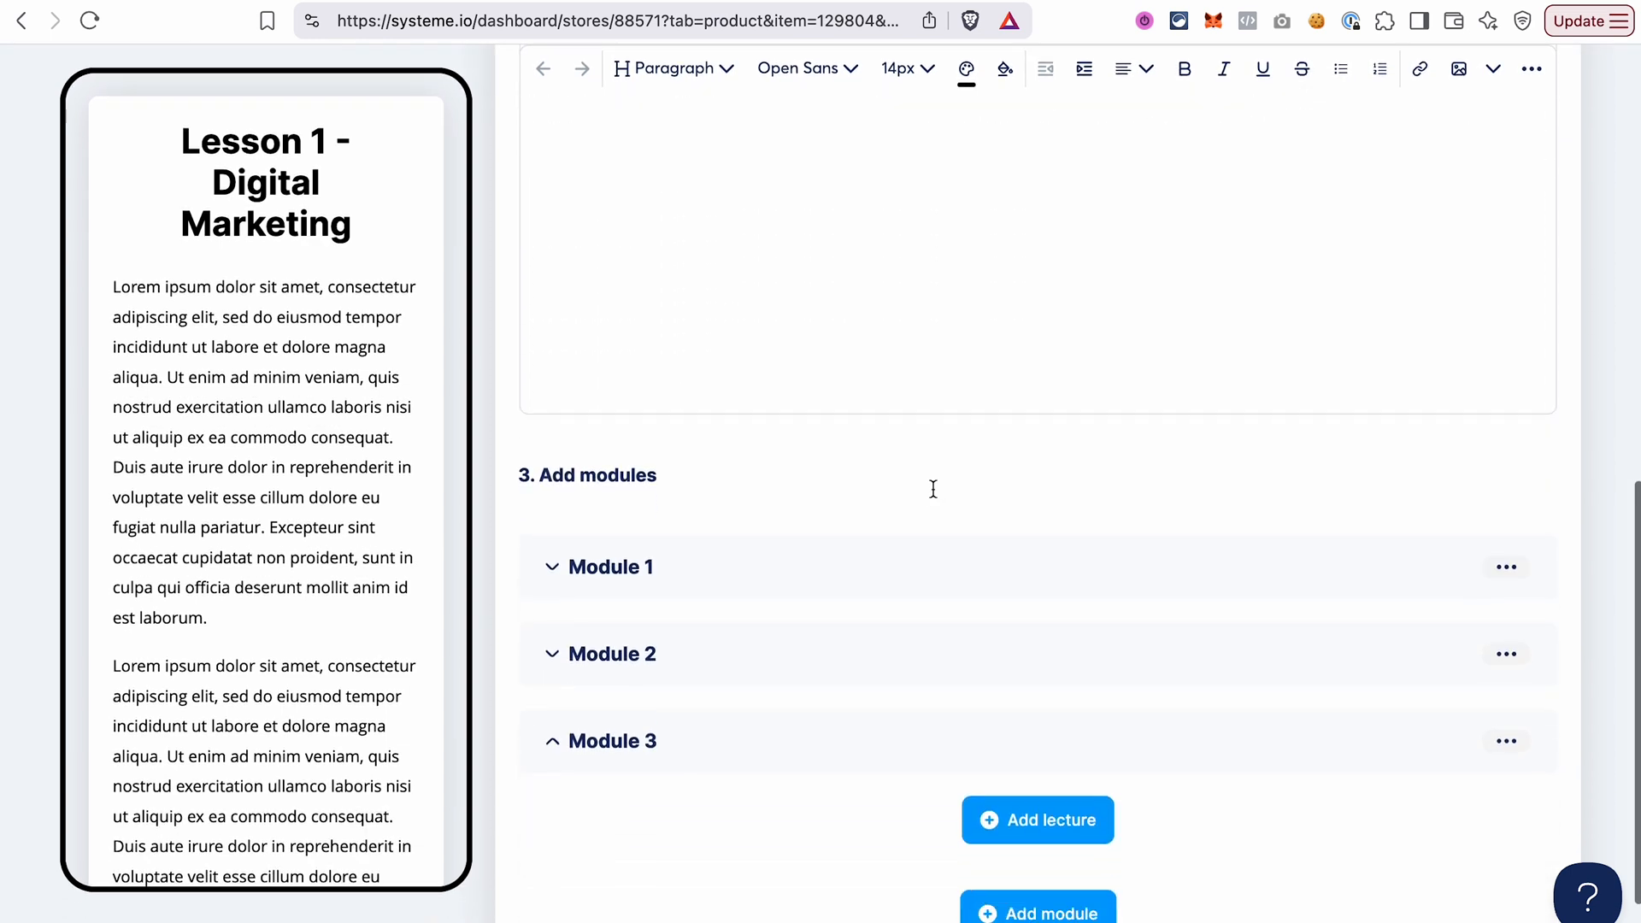
pyautogui.click(551, 568)
pyautogui.click(552, 810)
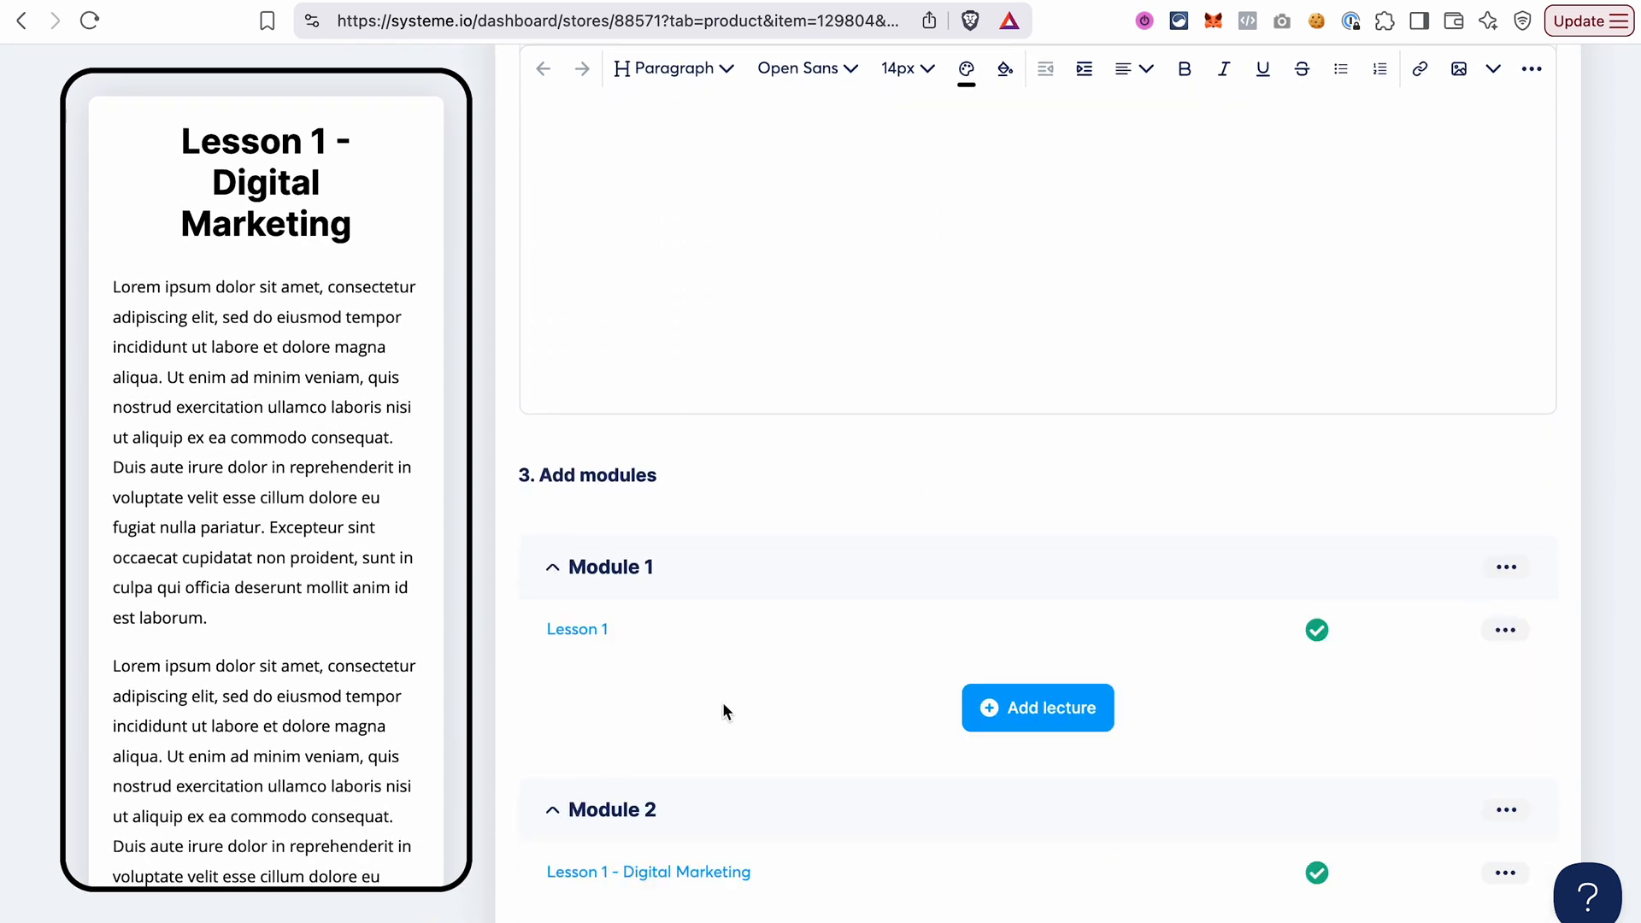
pyautogui.scroll(-2, 721, 701)
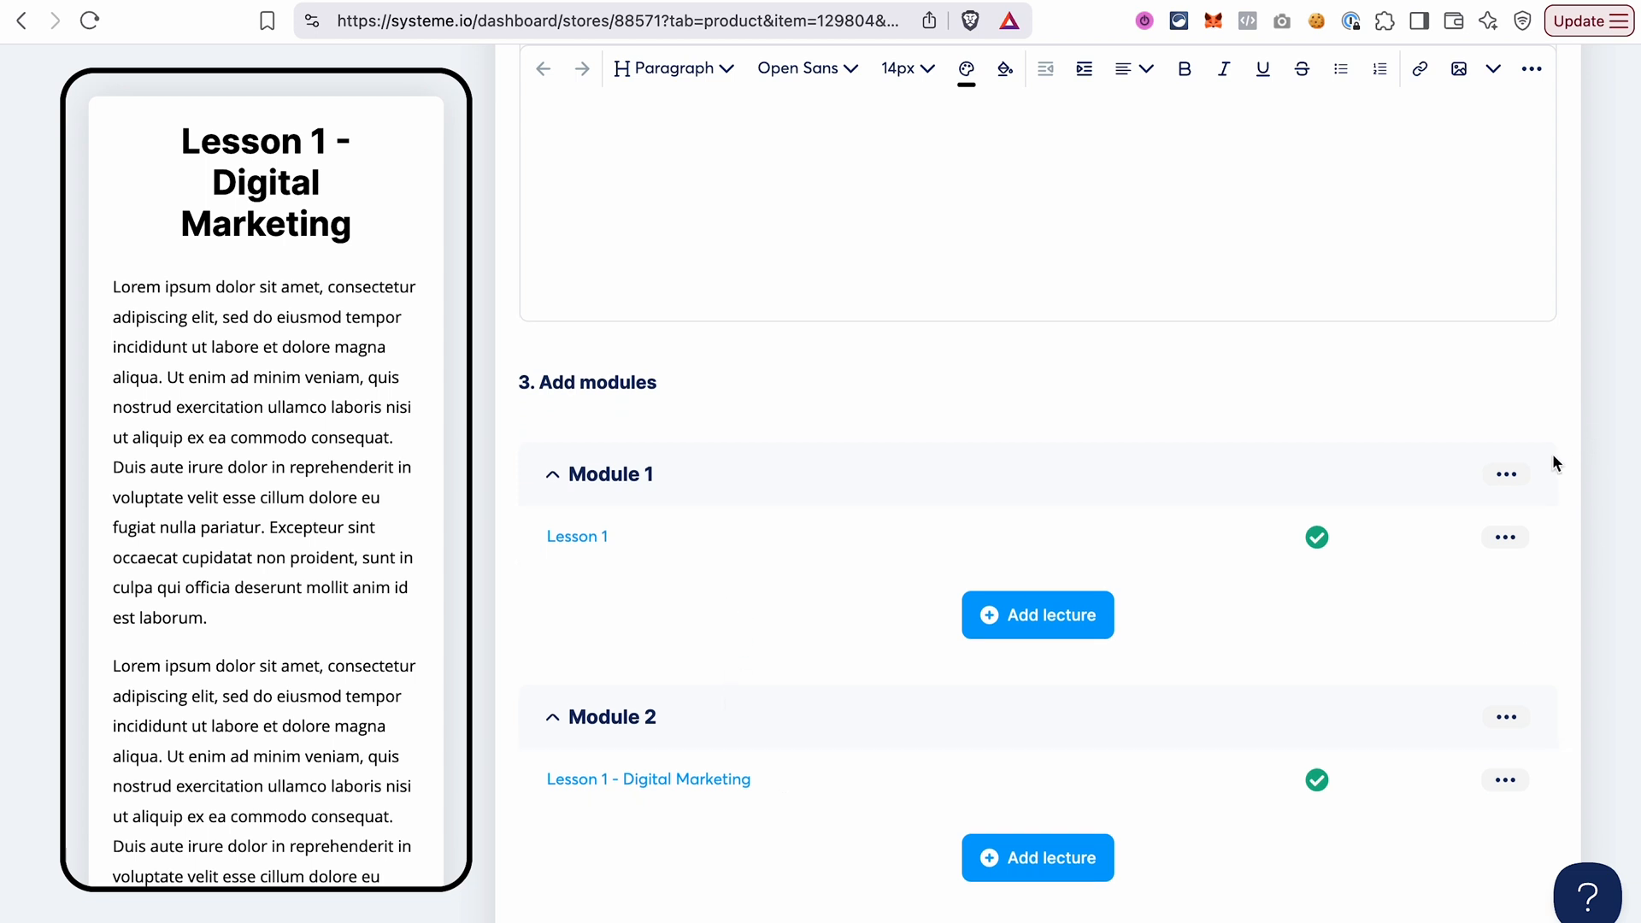
pyautogui.scroll(-3, 1539, 530)
pyautogui.click(1506, 723)
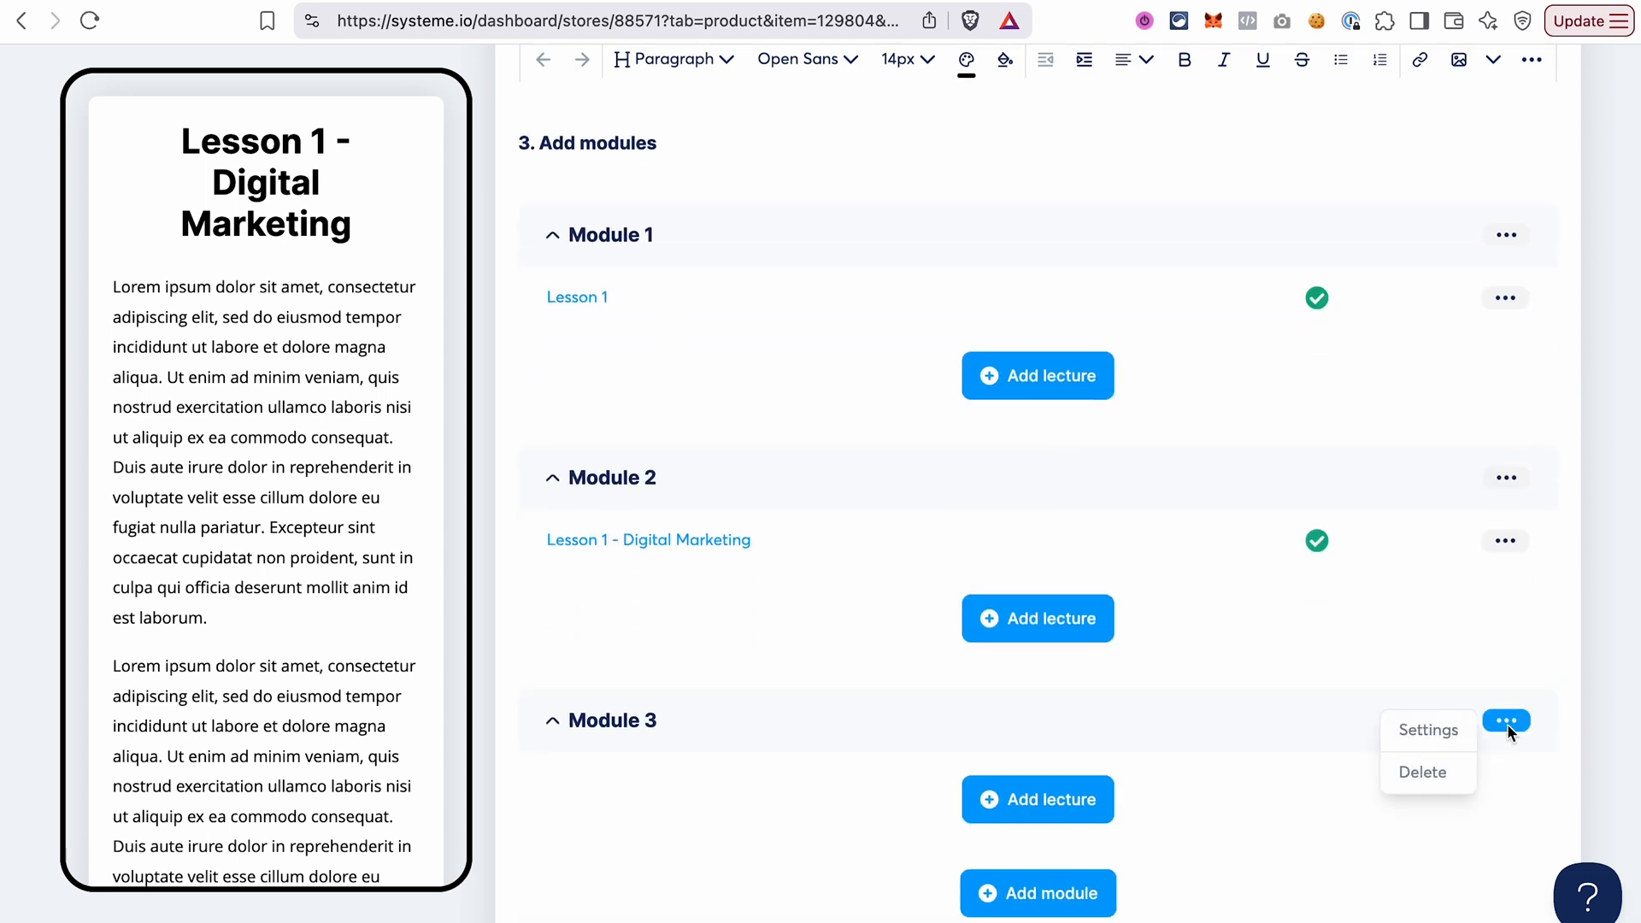
pyautogui.click(1423, 772)
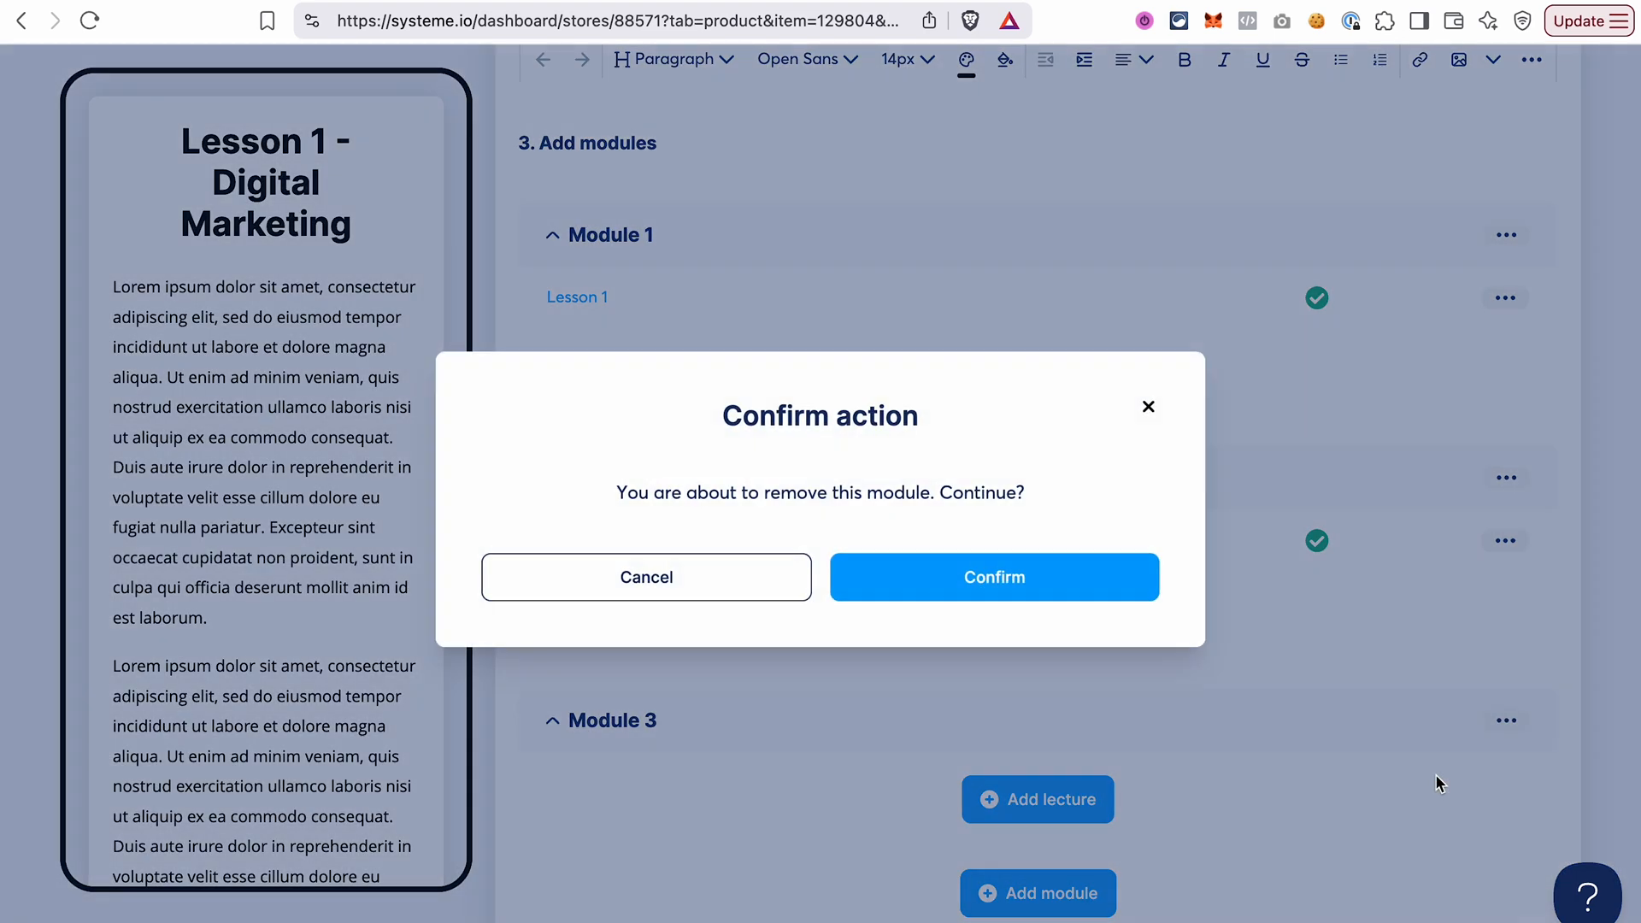
pyautogui.click(1096, 593)
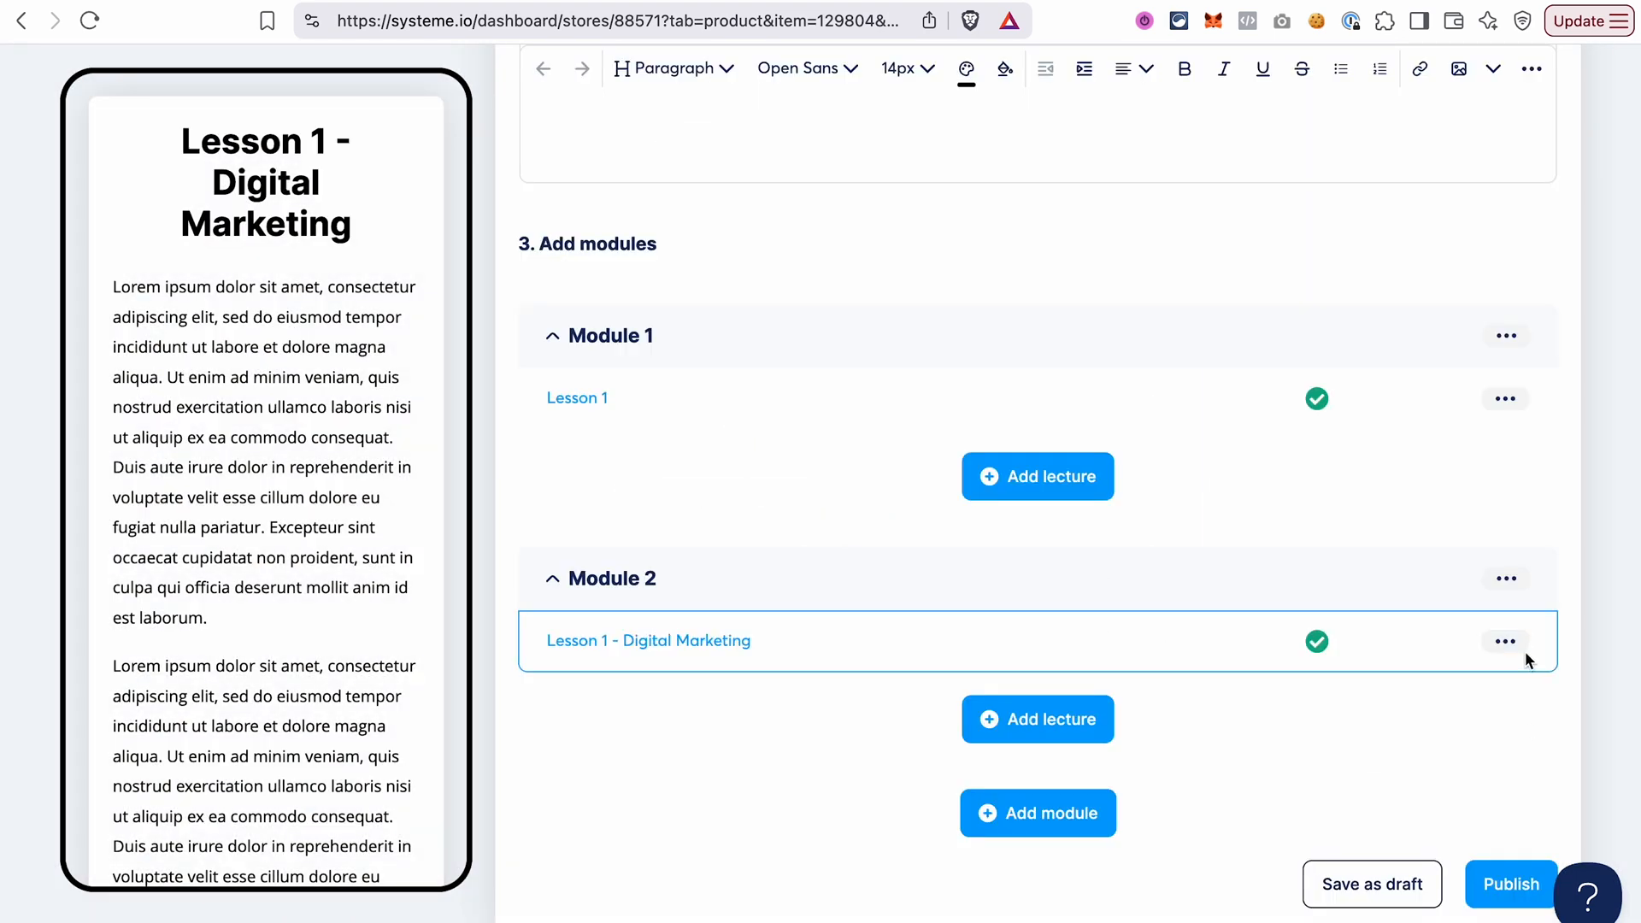
# View the settings of Lesson 1 - Digital Marketing, return to the course and save it as a draft.
pyautogui.click(1505, 642)
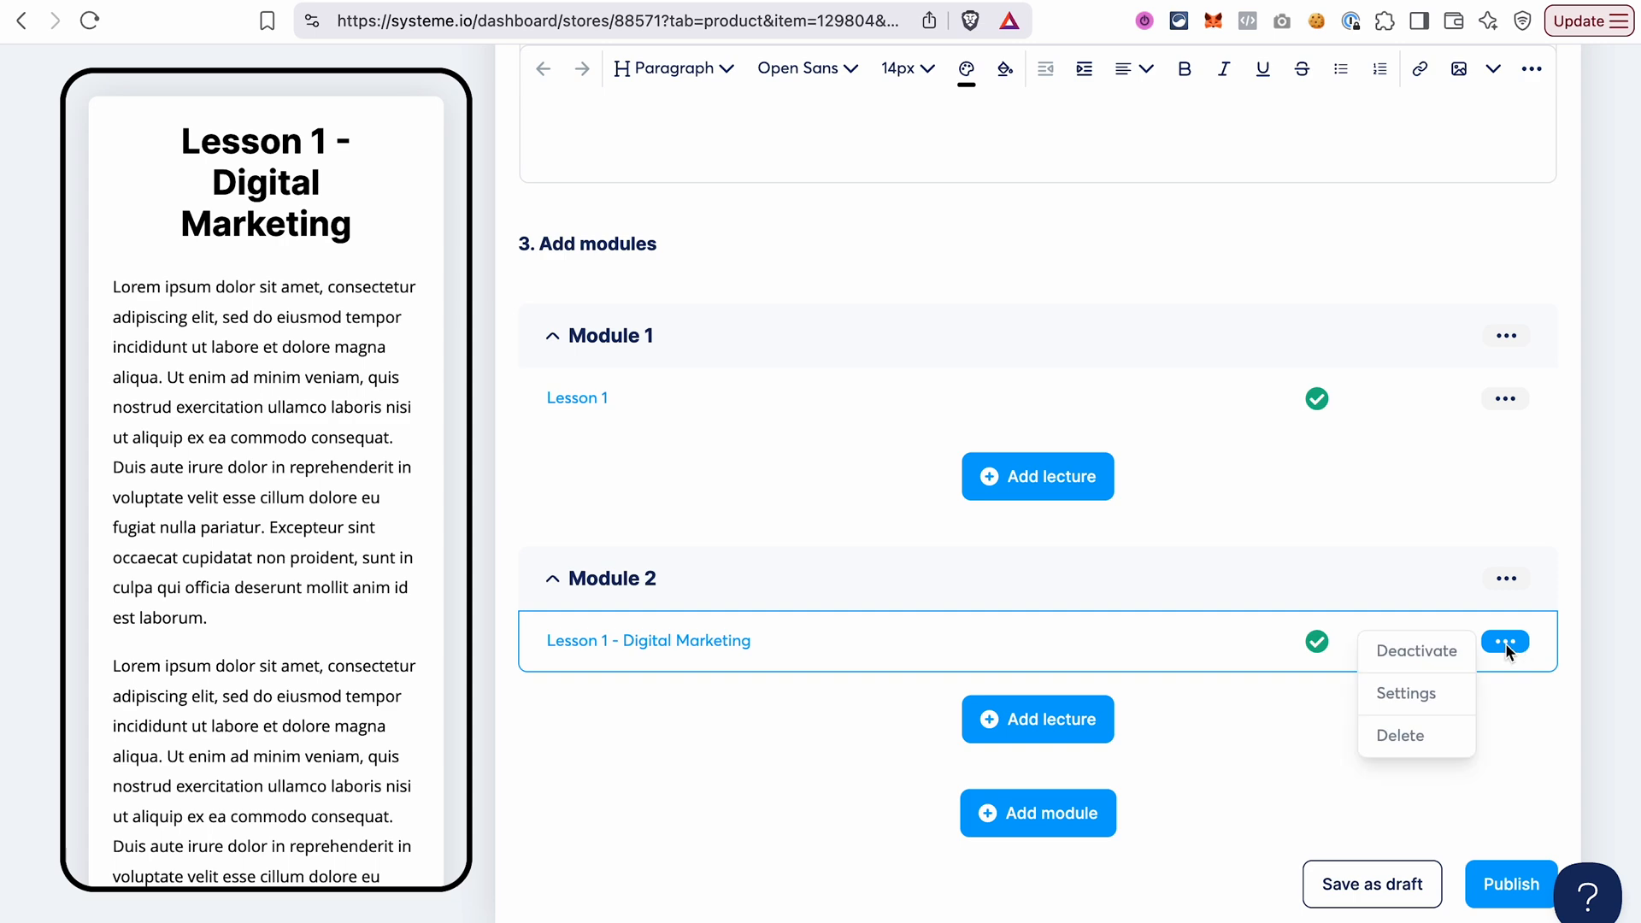
pyautogui.click(1419, 695)
pyautogui.scroll(10, 1359, 453)
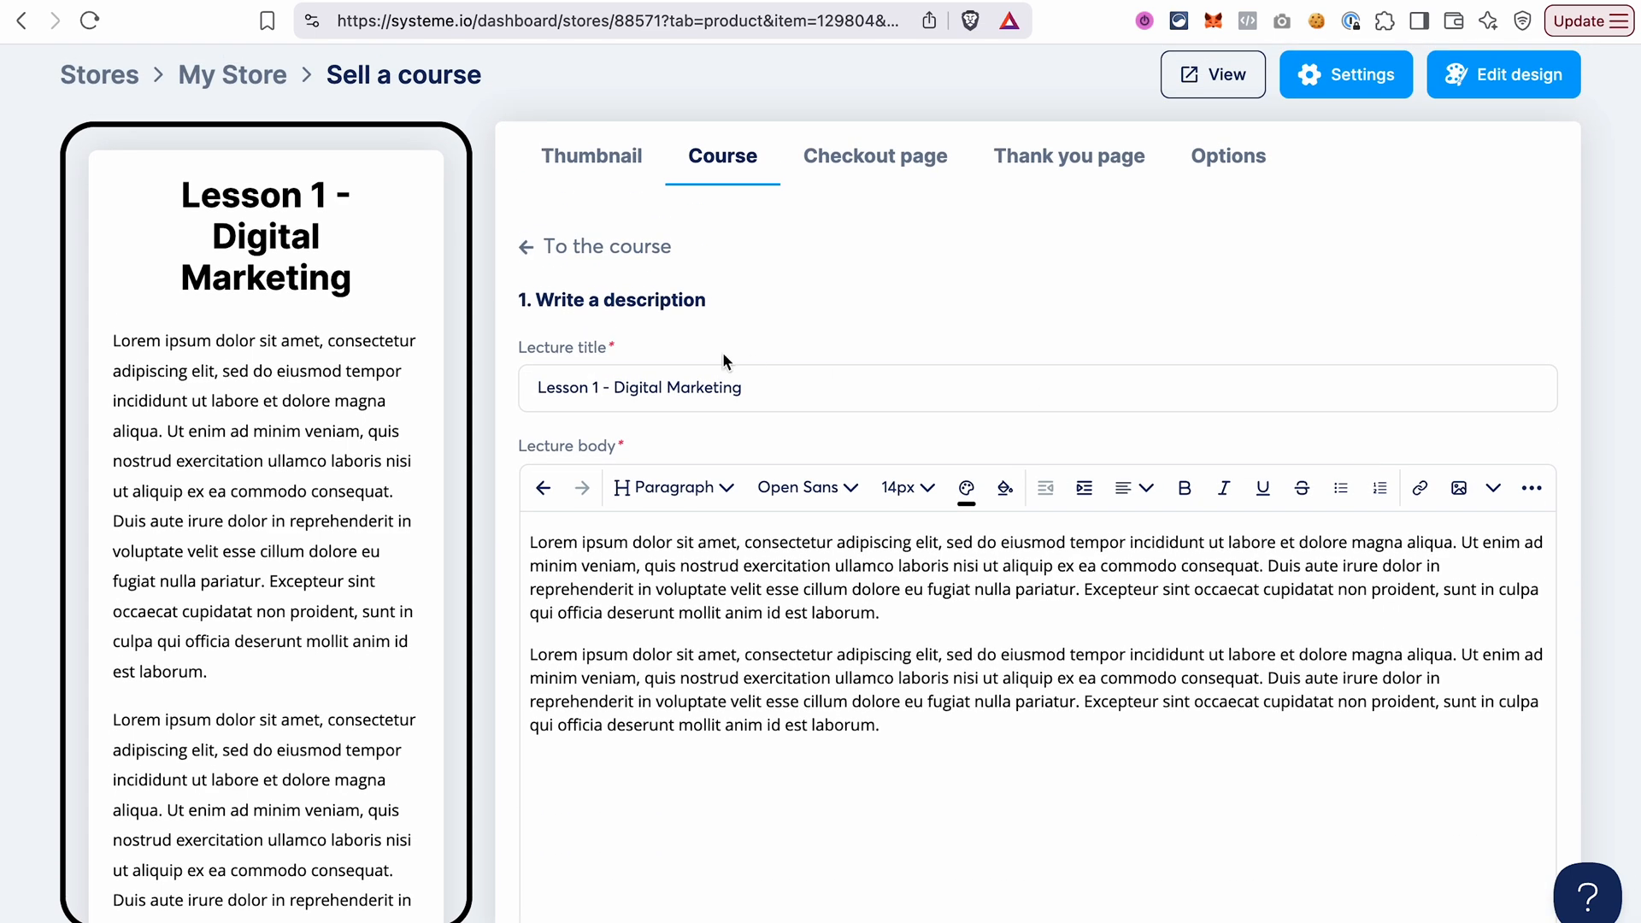
pyautogui.click(532, 258)
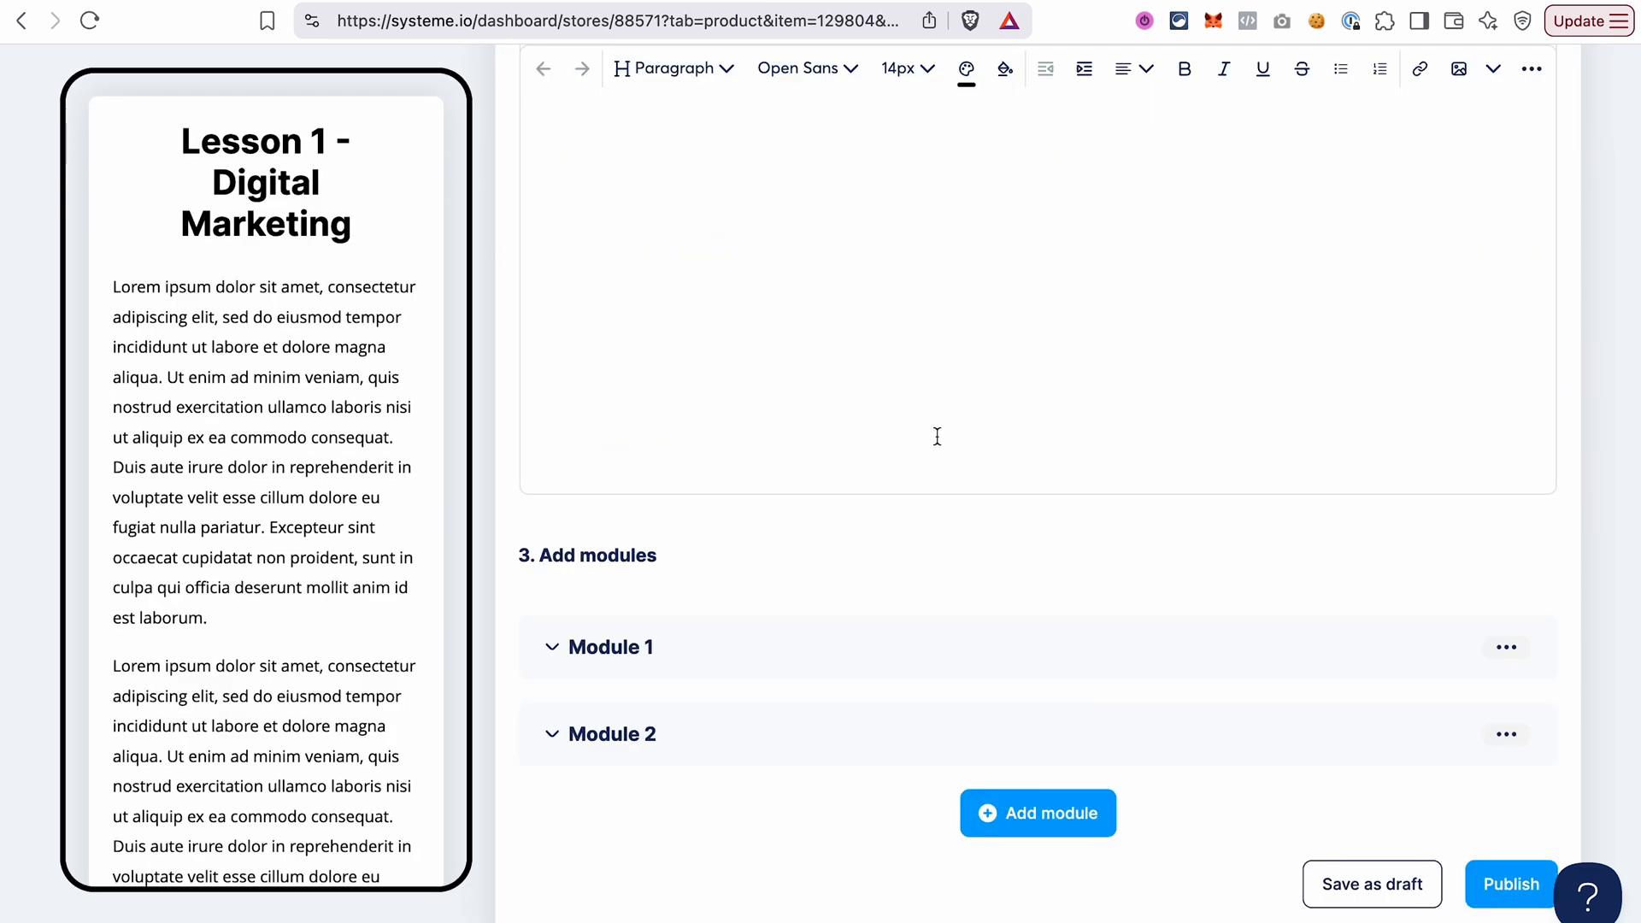
pyautogui.click(1380, 885)
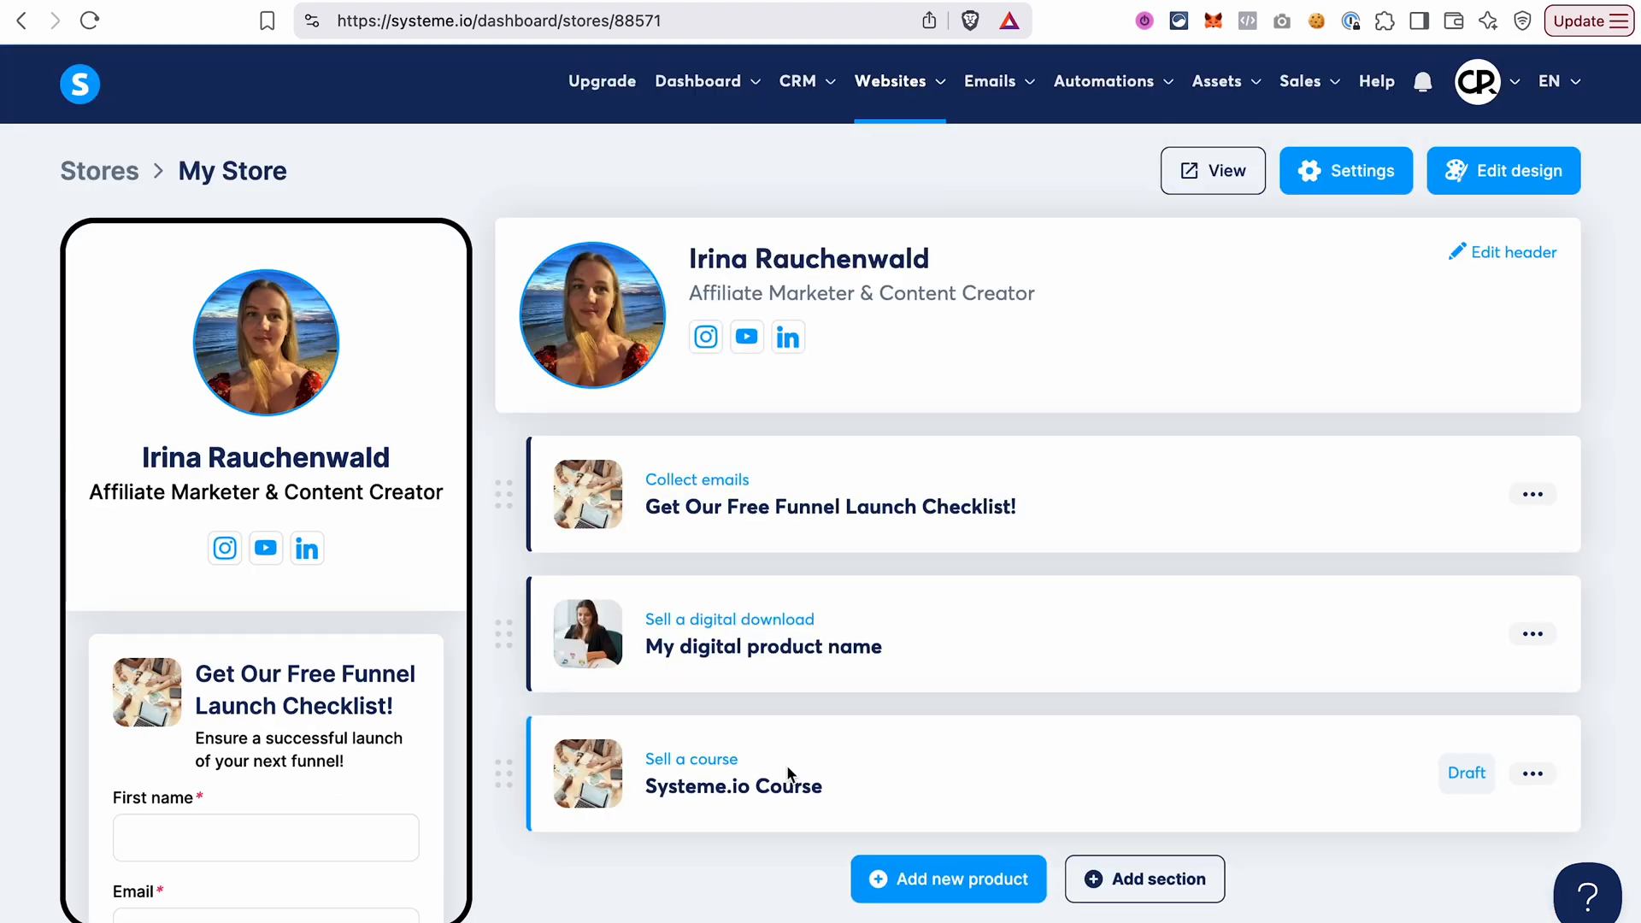
# Reopen the Systeme.io Course product and review its checkout page's image, text, customer info fields and the additional fields on offer.
pyautogui.click(787, 766)
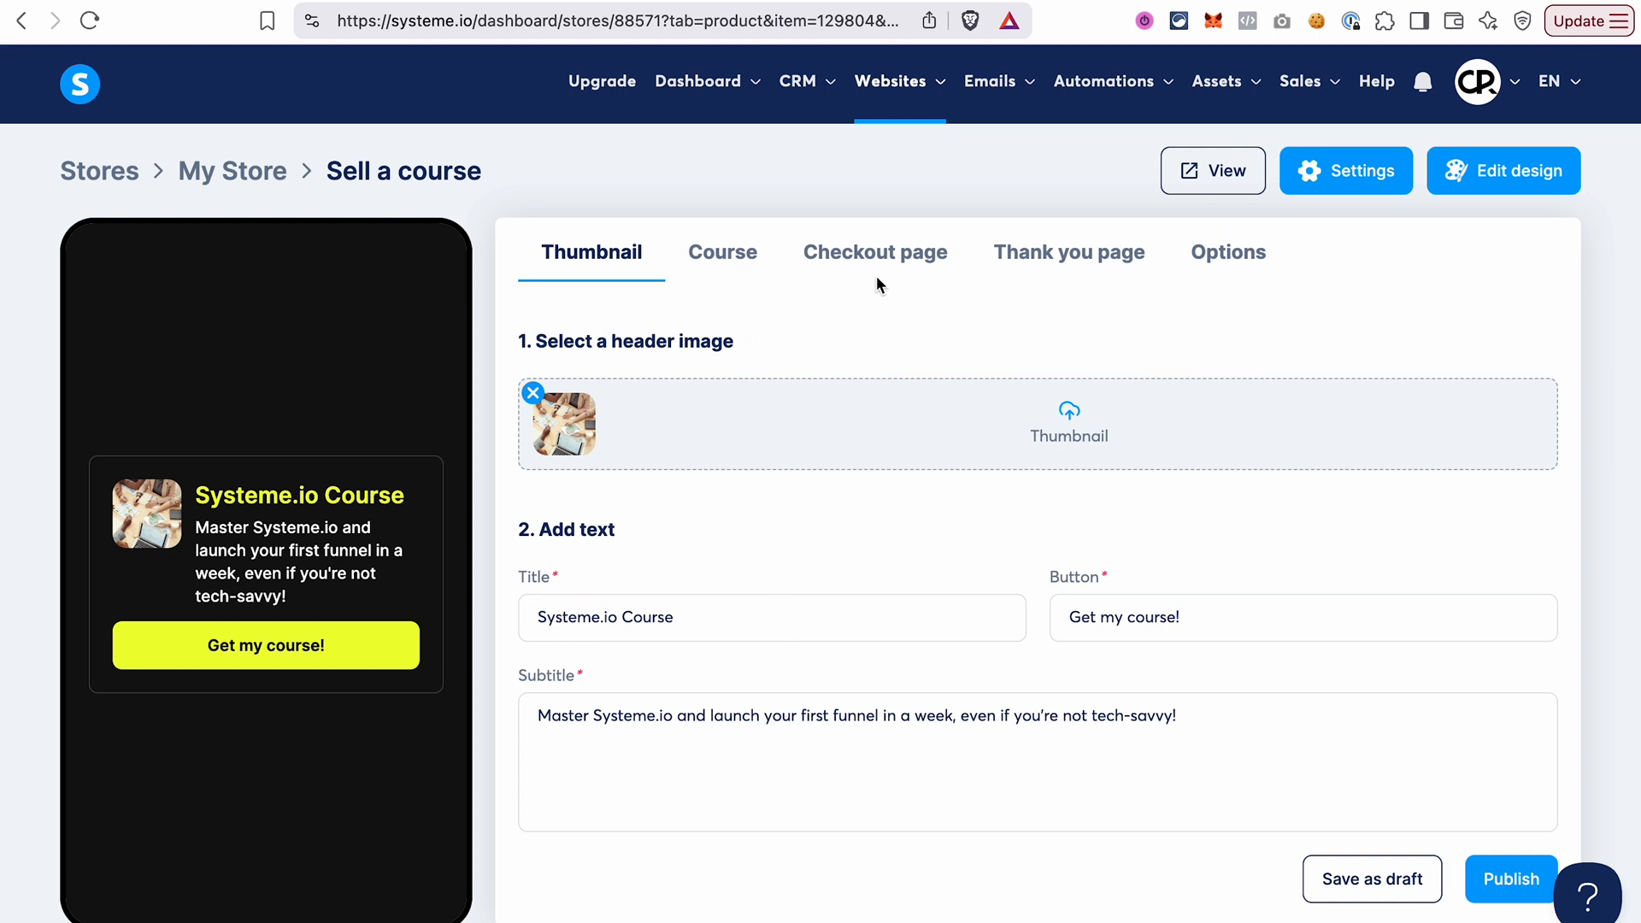
pyautogui.click(908, 256)
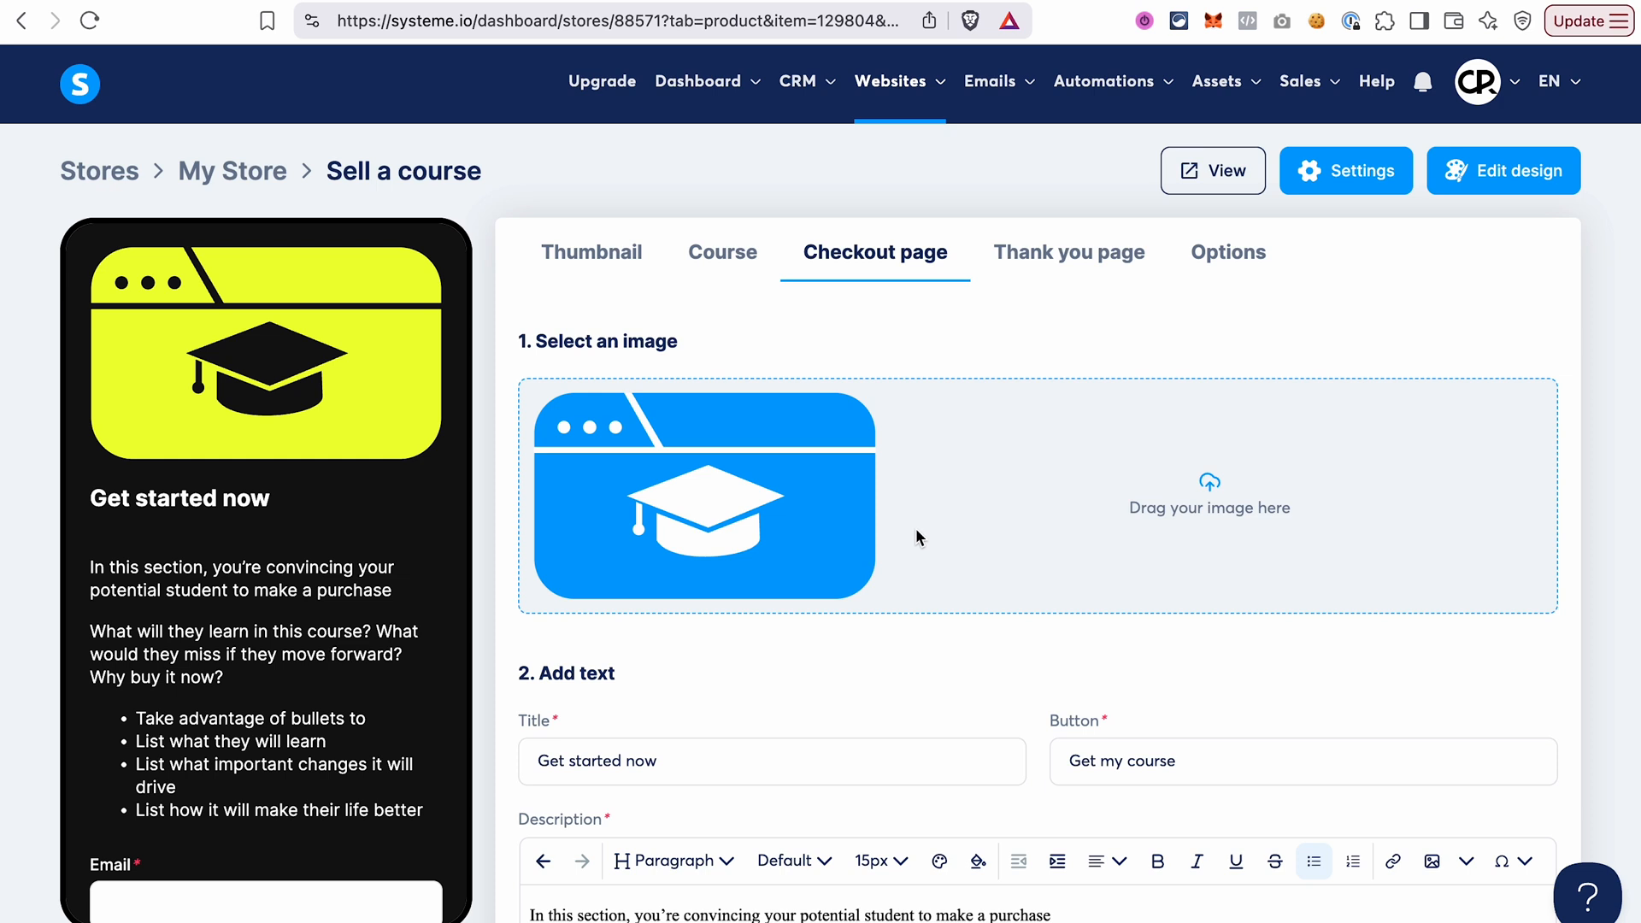
pyautogui.scroll(-5, 916, 528)
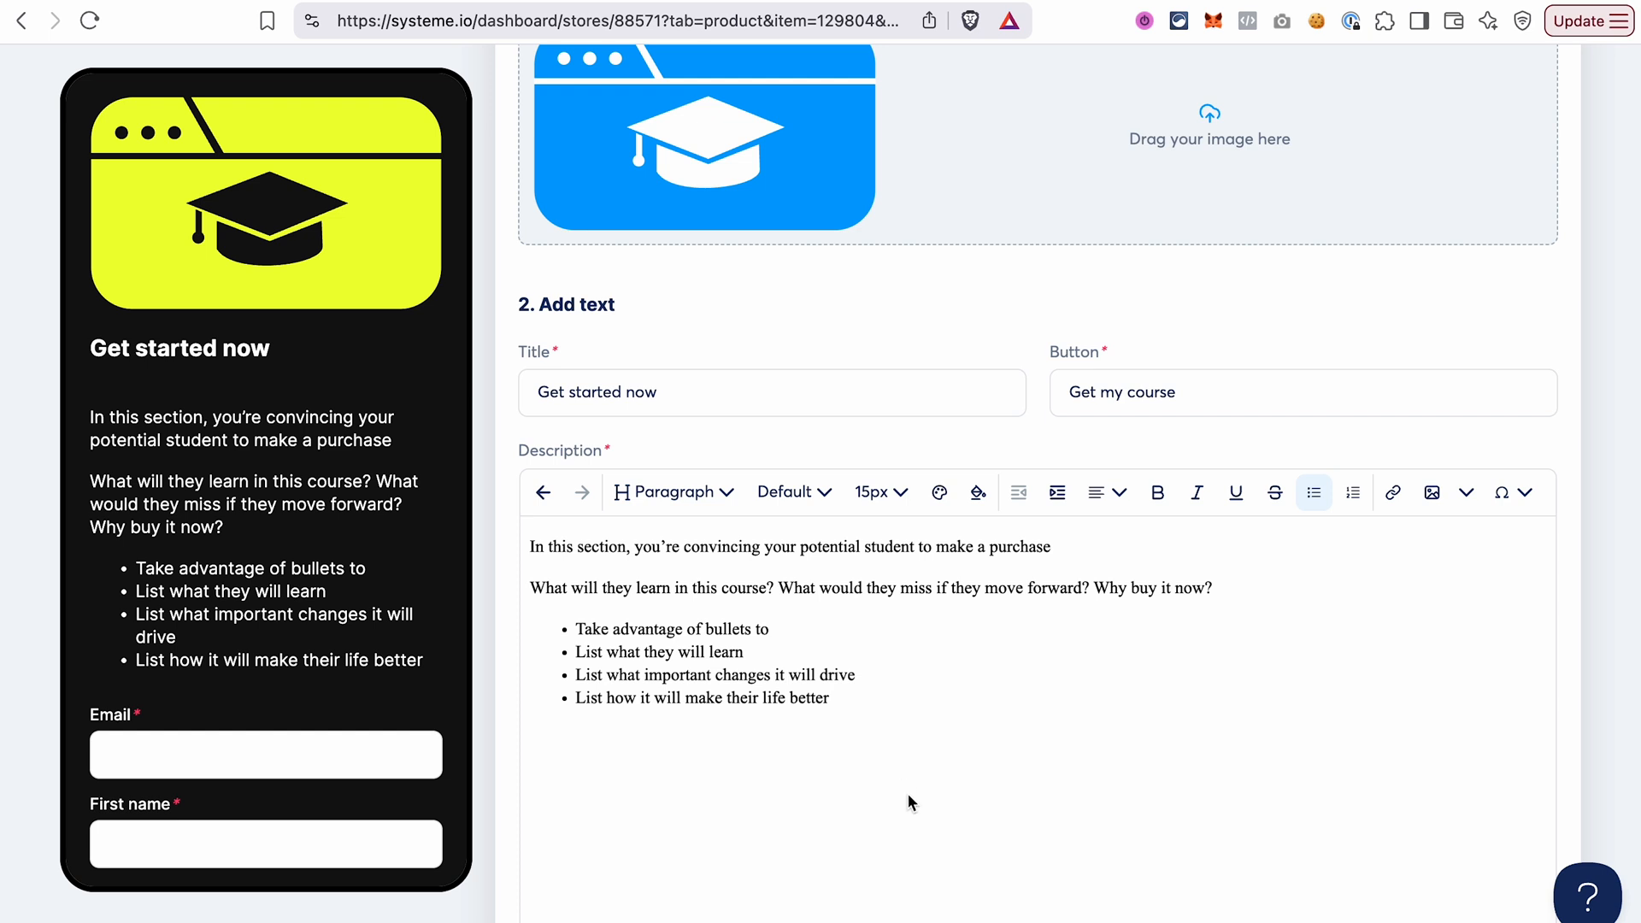
pyautogui.scroll(-5, 910, 801)
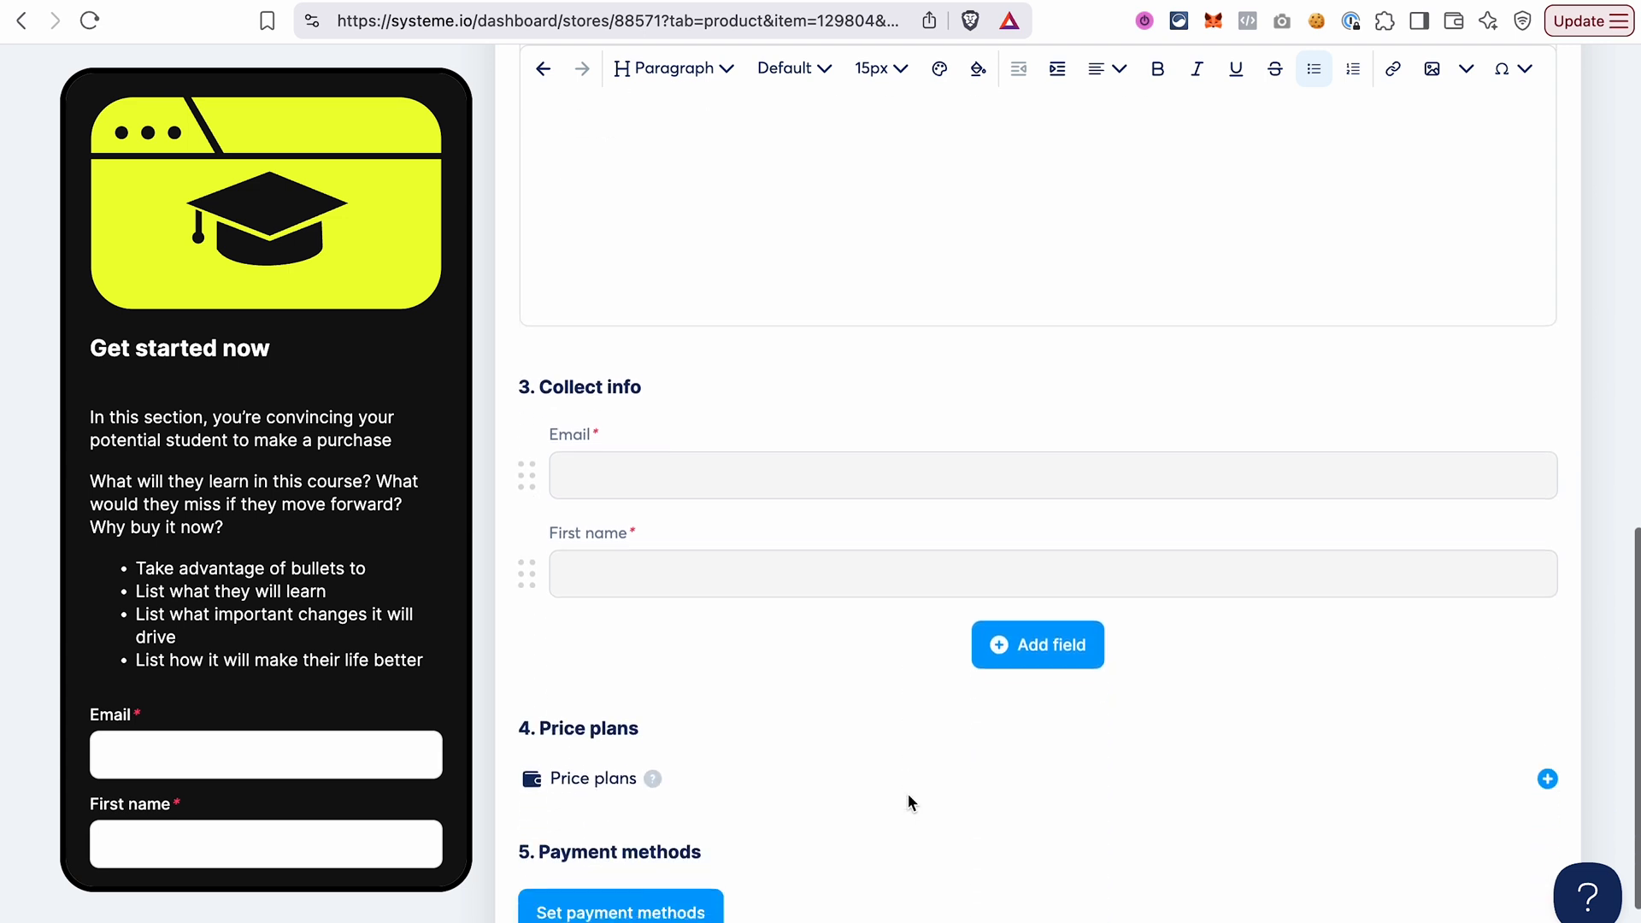
pyautogui.scroll(-1, 908, 795)
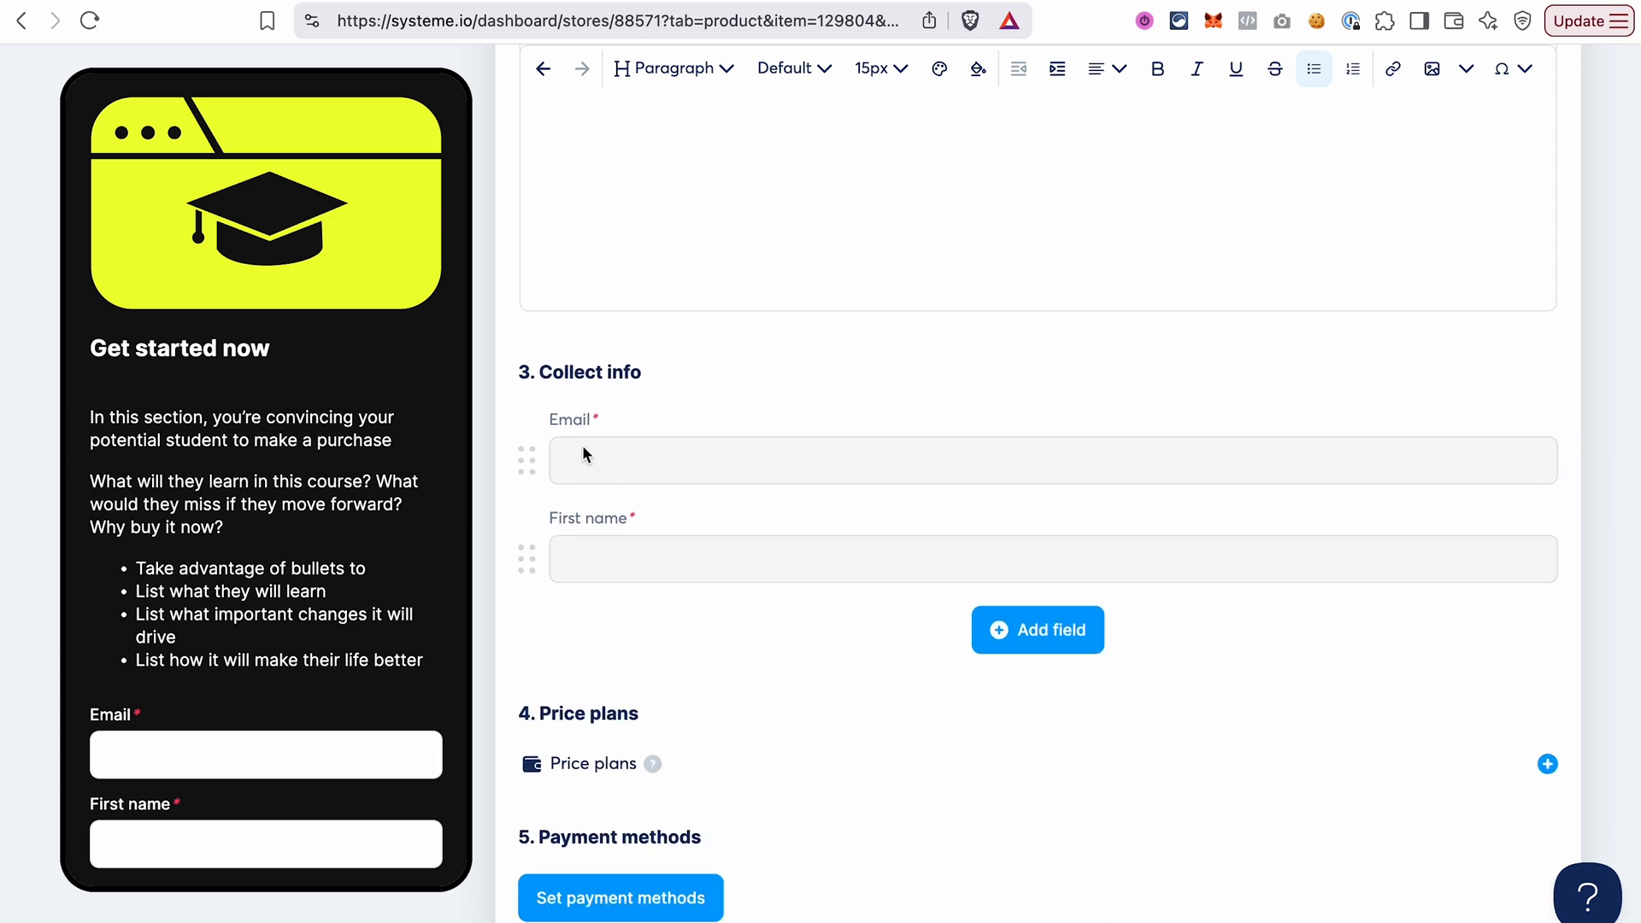
pyautogui.click(1040, 642)
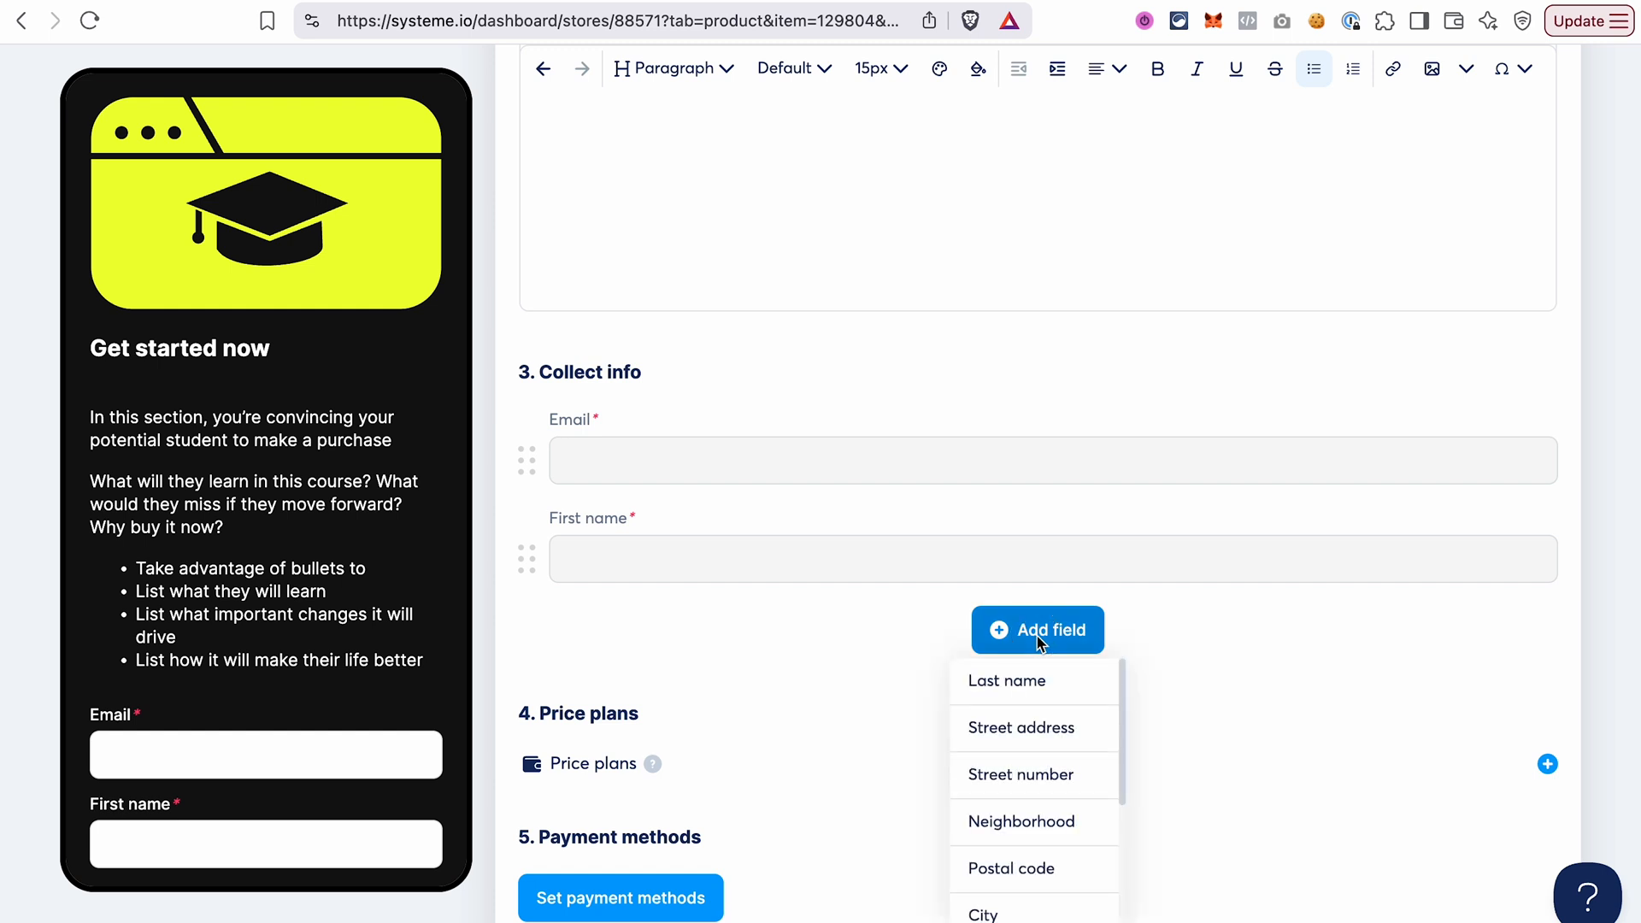
pyautogui.click(803, 590)
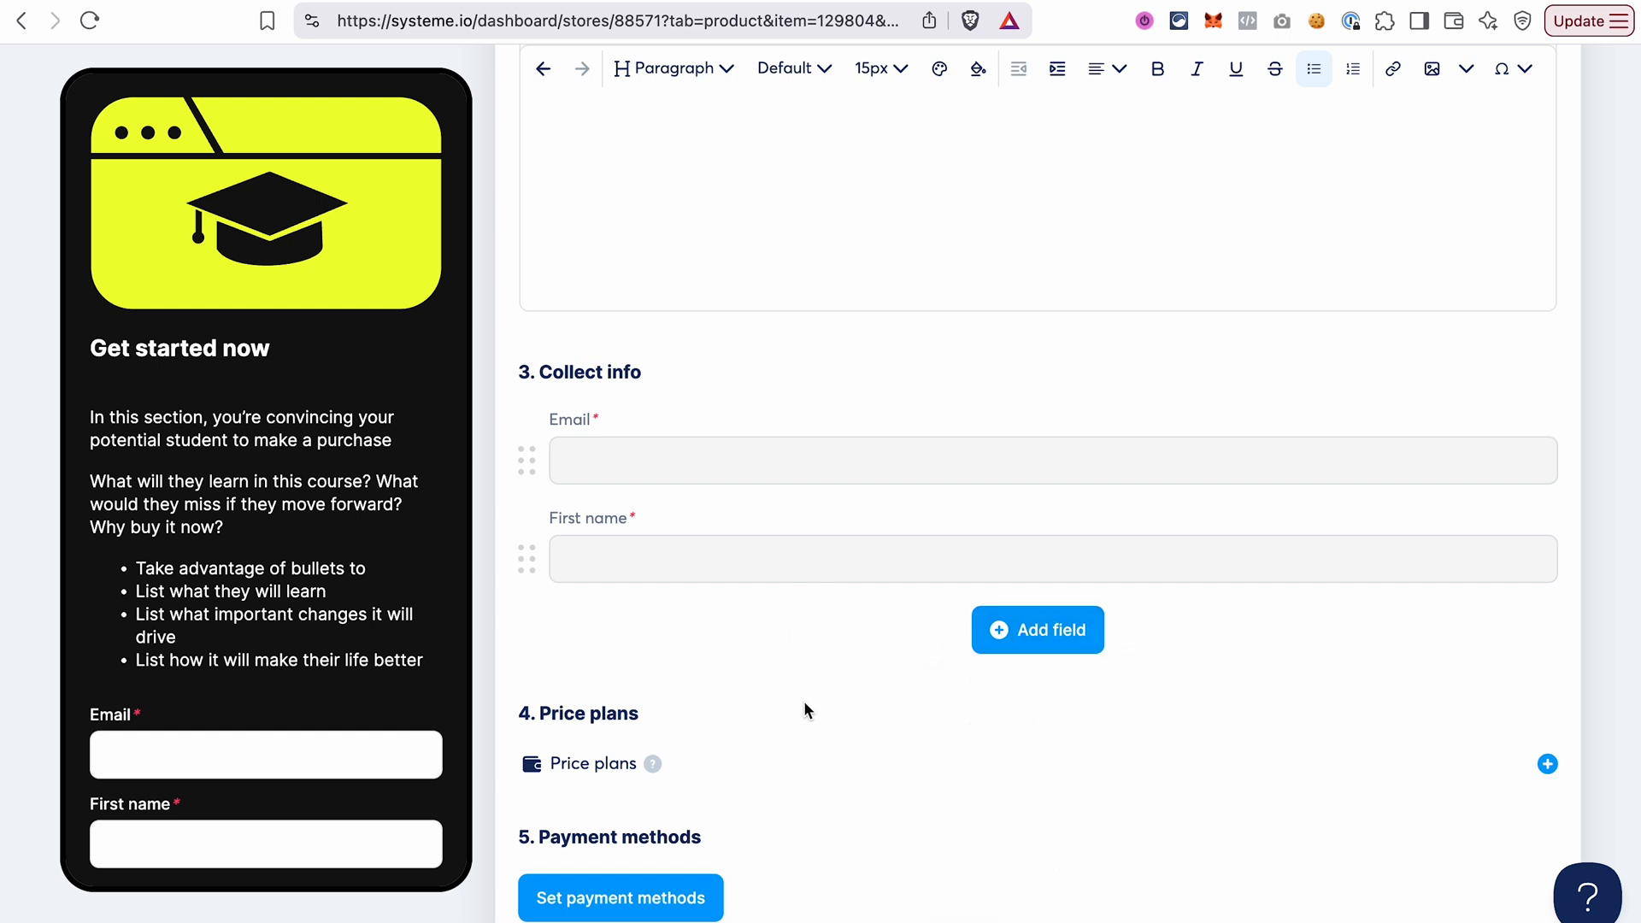
# Create a new one-time payment price plan on the checkout page, named Course, with the statement descriptor Systeme.io Course.
pyautogui.scroll(-2, 804, 701)
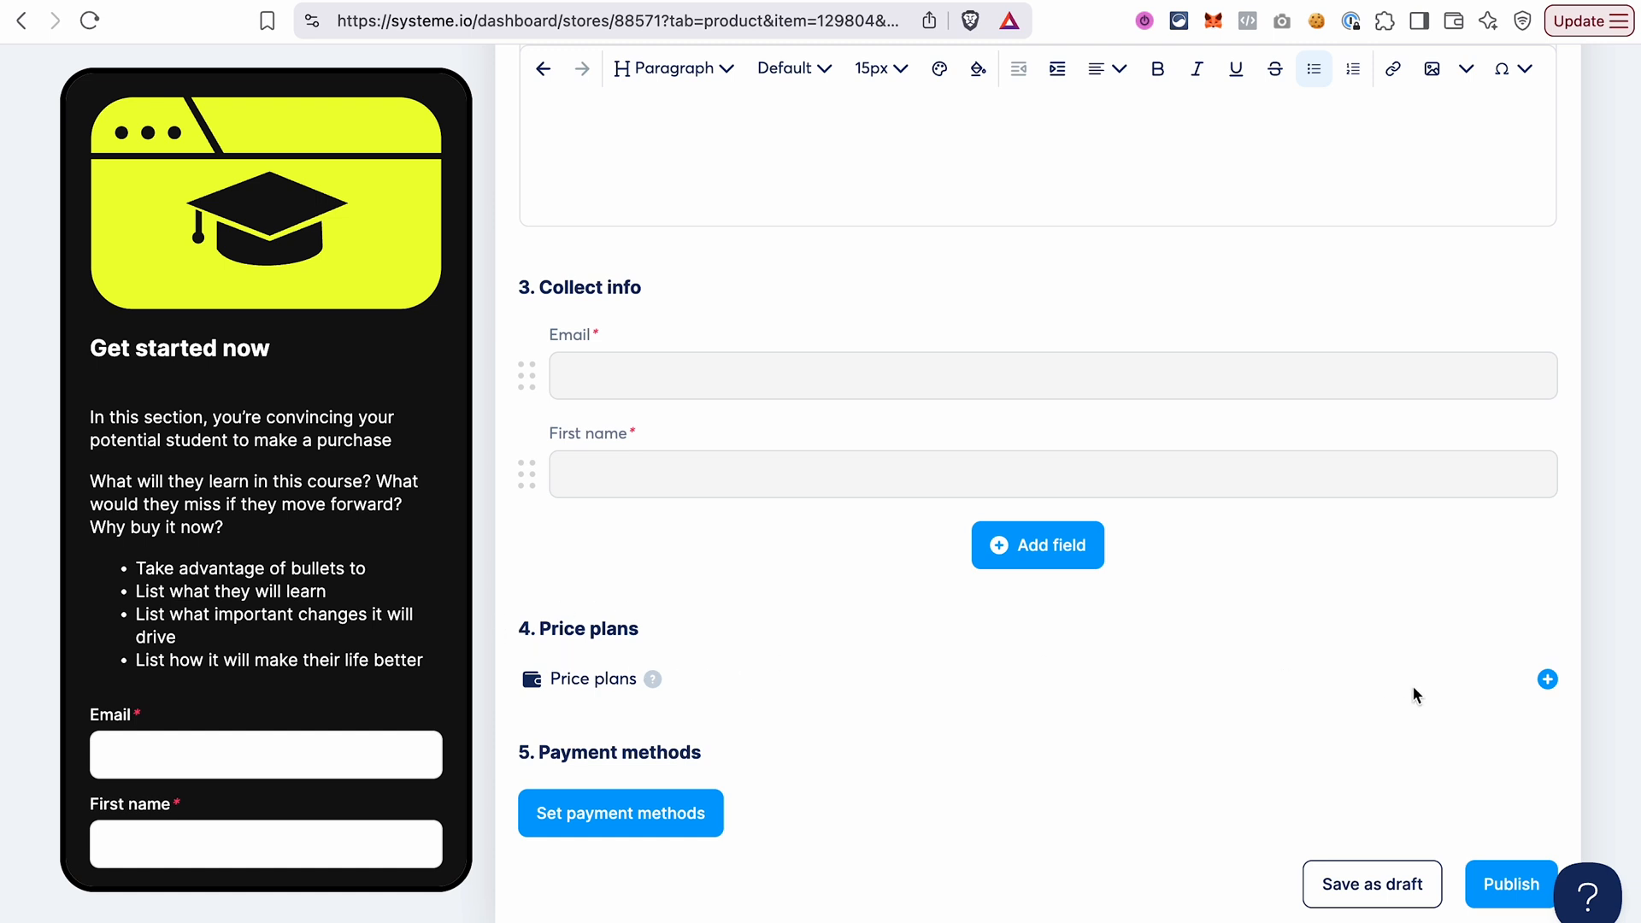
pyautogui.click(1548, 679)
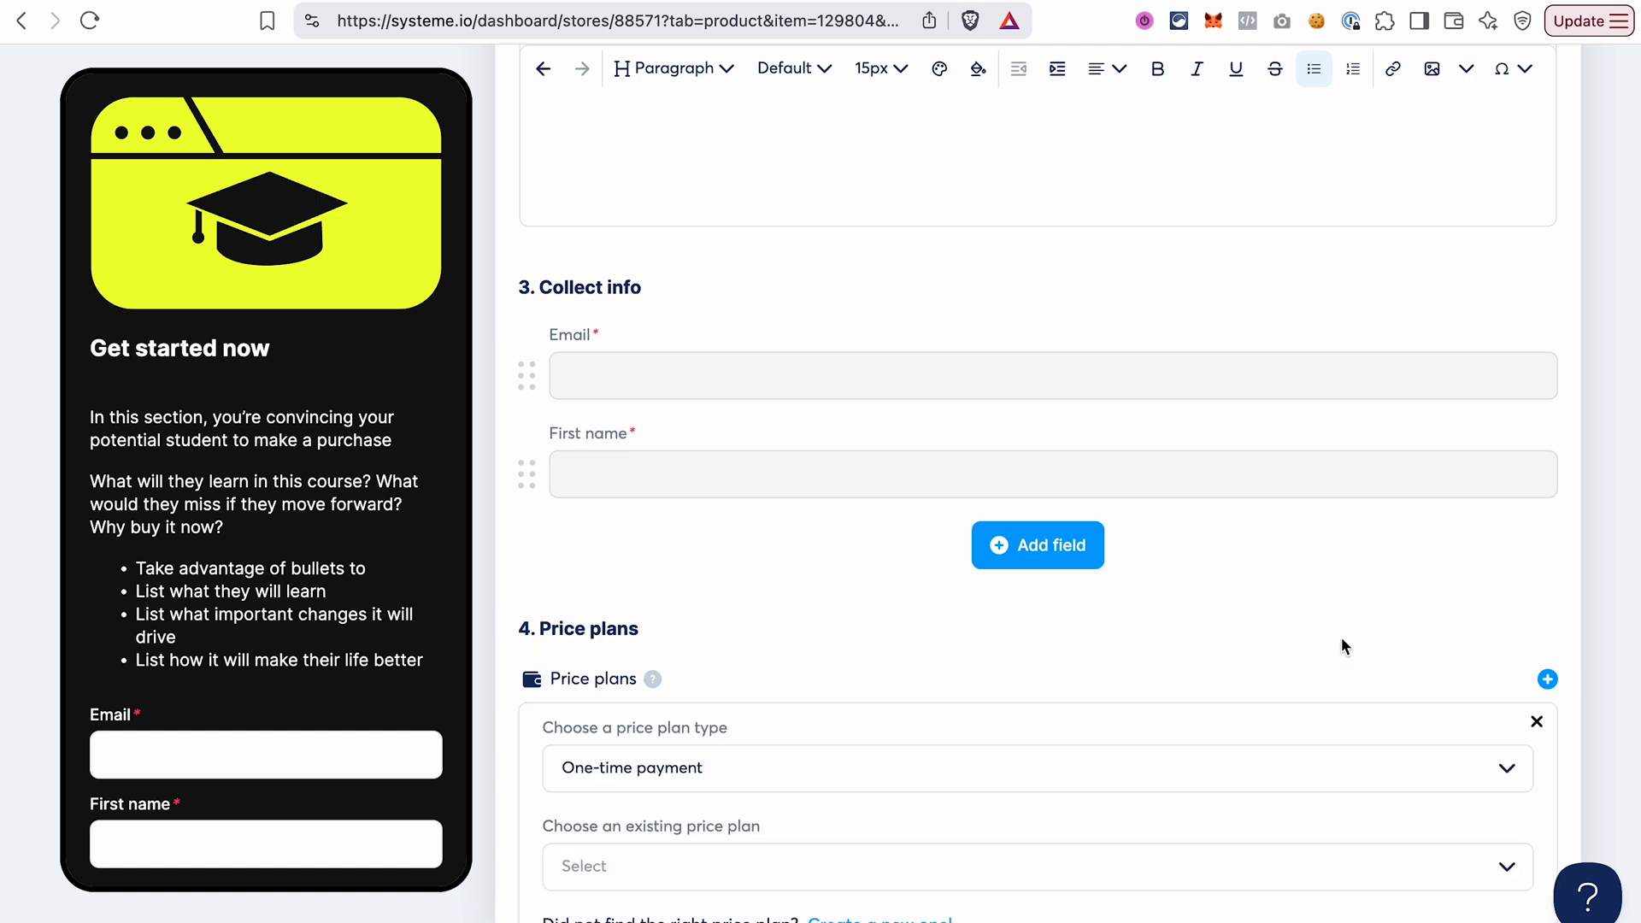
pyautogui.scroll(-2, 1343, 637)
pyautogui.click(1506, 647)
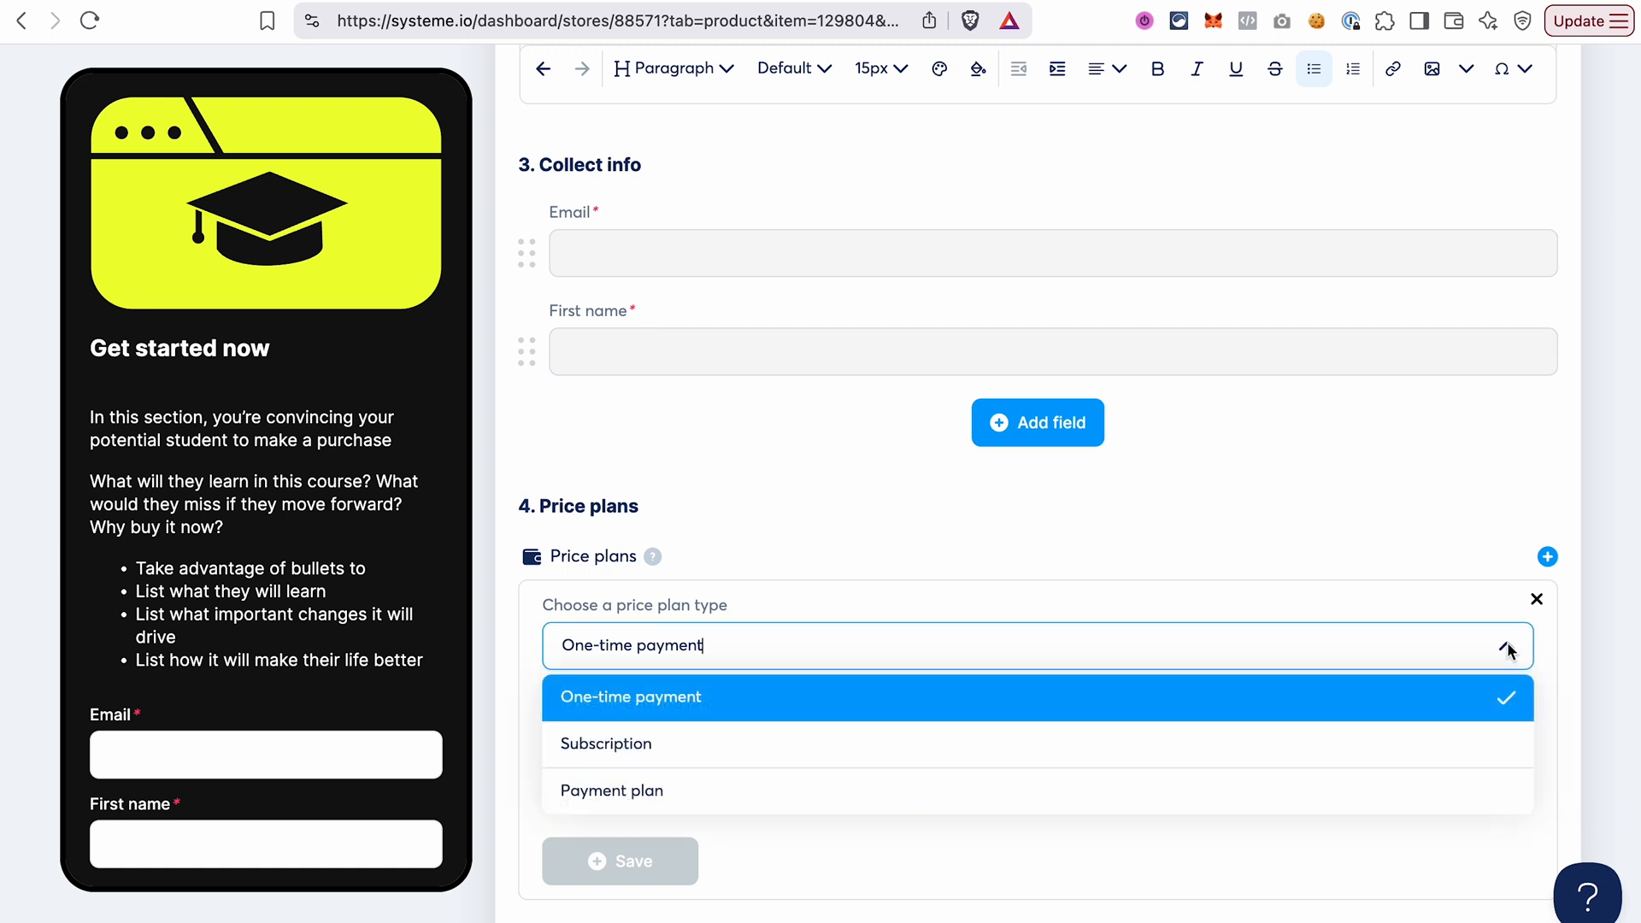
pyautogui.click(1506, 643)
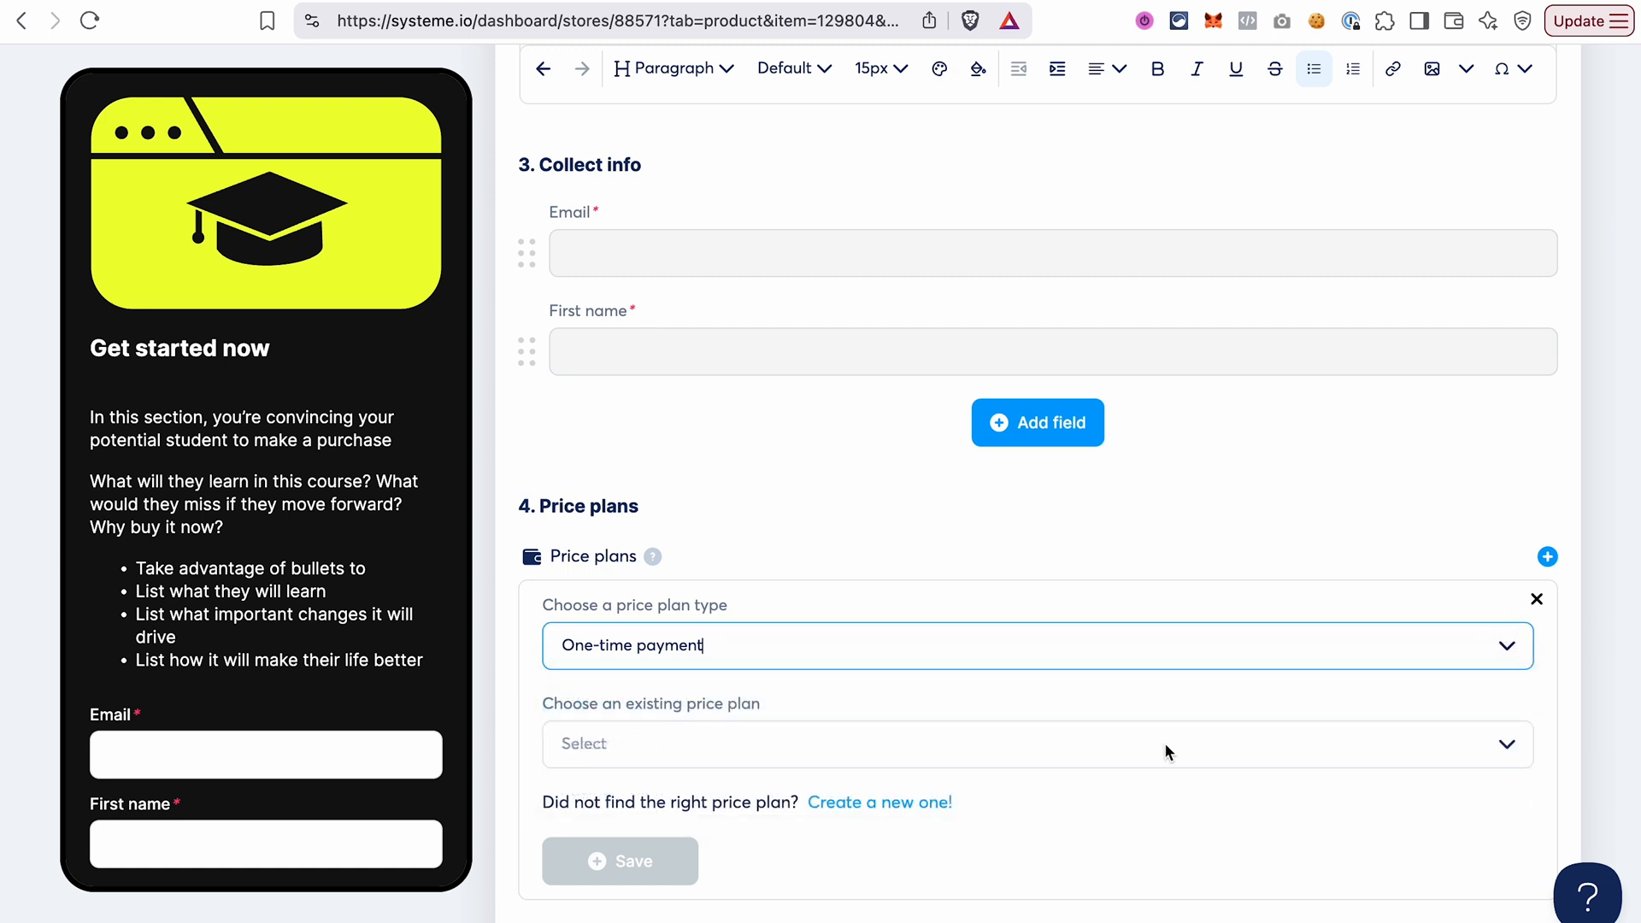
pyautogui.click(913, 803)
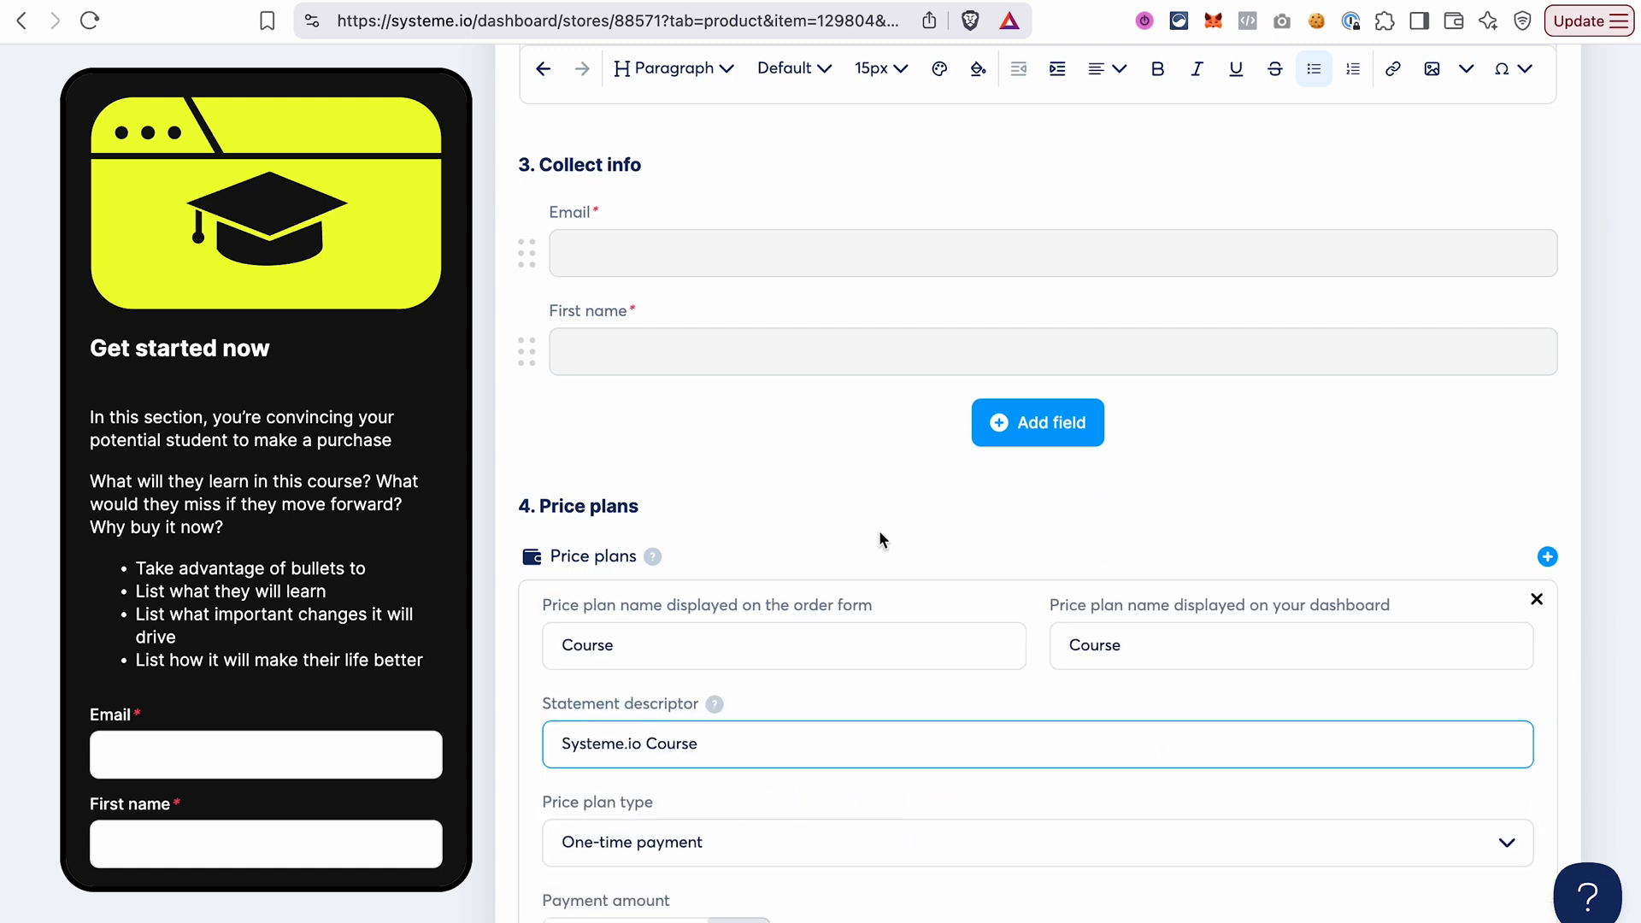
# Set the Course price plan's payment amount to 497 EUR and save the plan.
pyautogui.scroll(-2, 1026, 699)
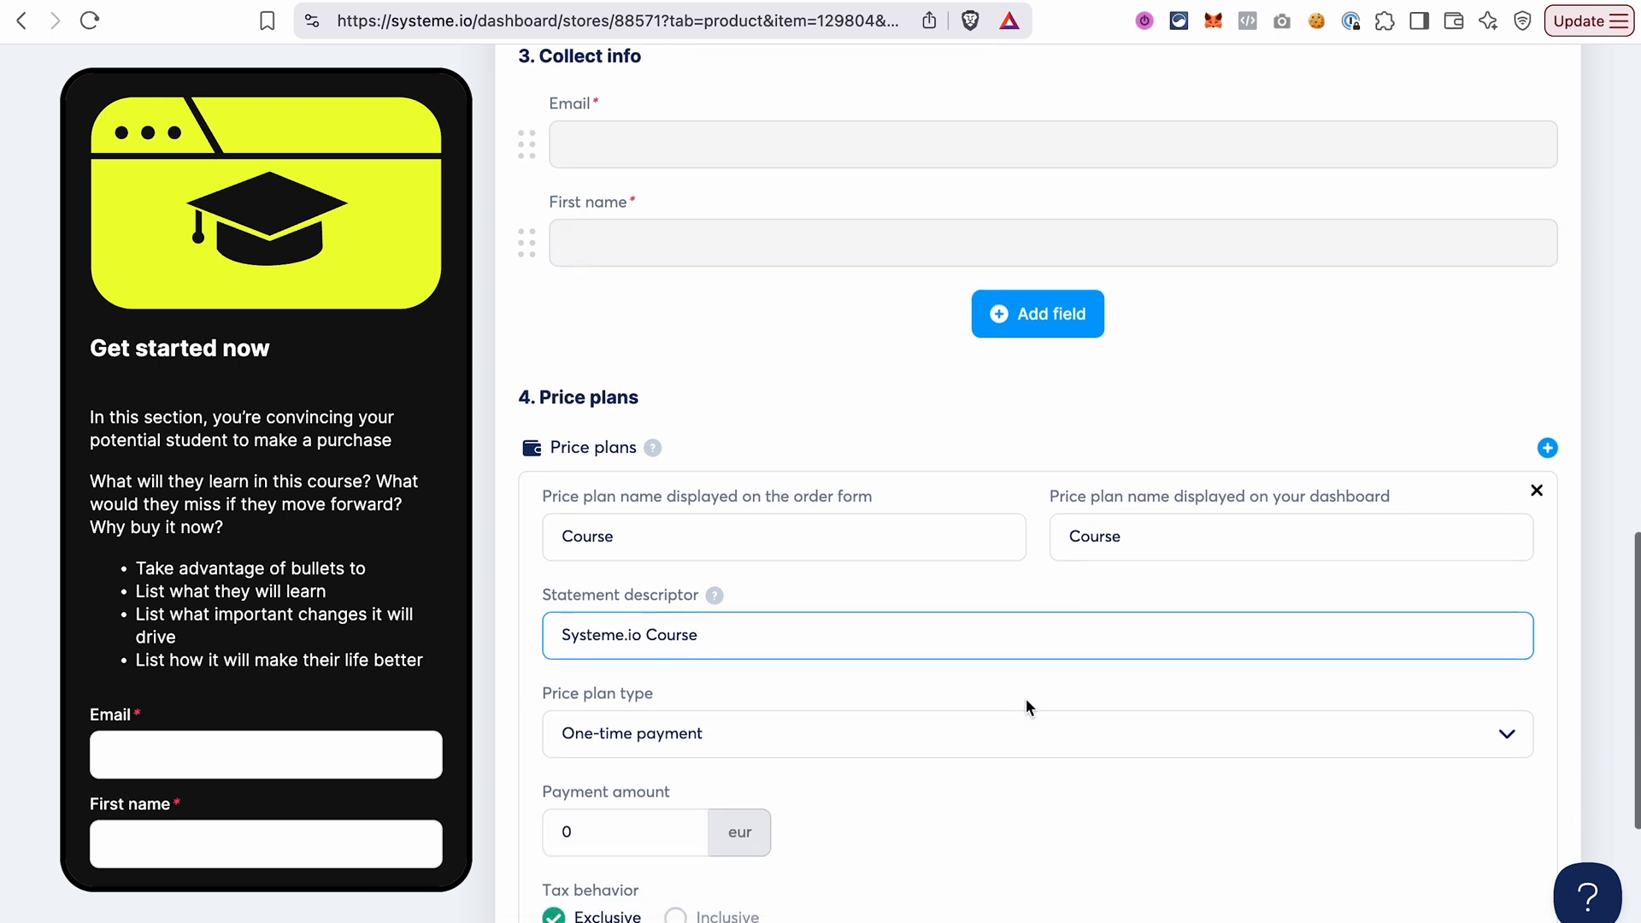
pyautogui.scroll(-2, 819, 675)
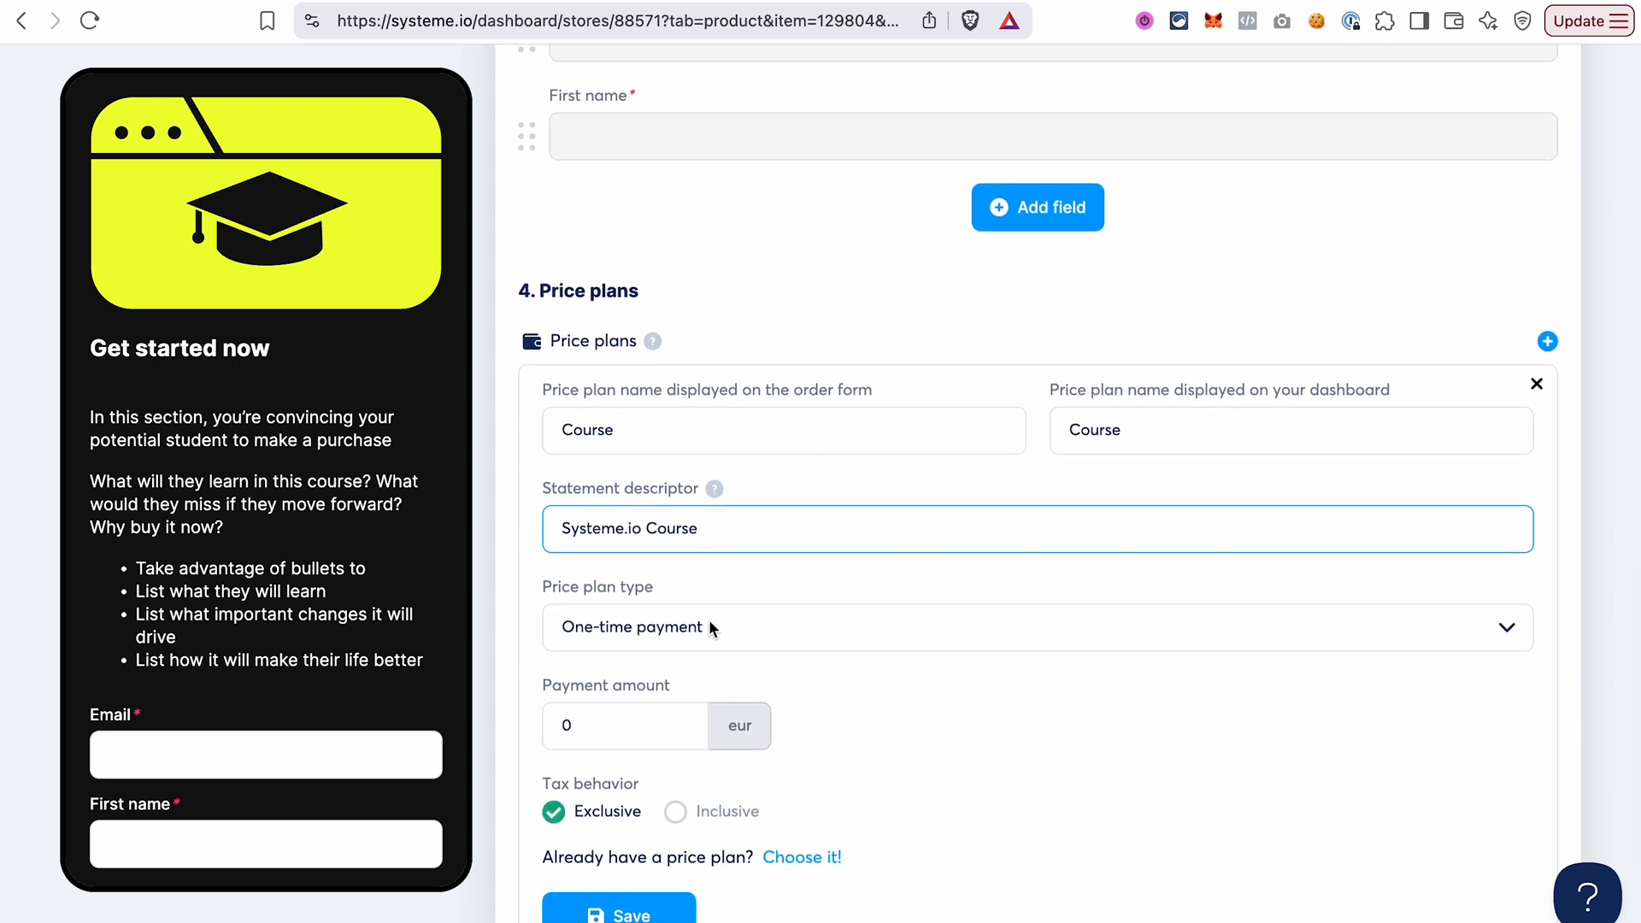
pyautogui.scroll(-2, 718, 634)
pyautogui.click(596, 621)
pyautogui.press('BackSpace')
pyautogui.write('497')
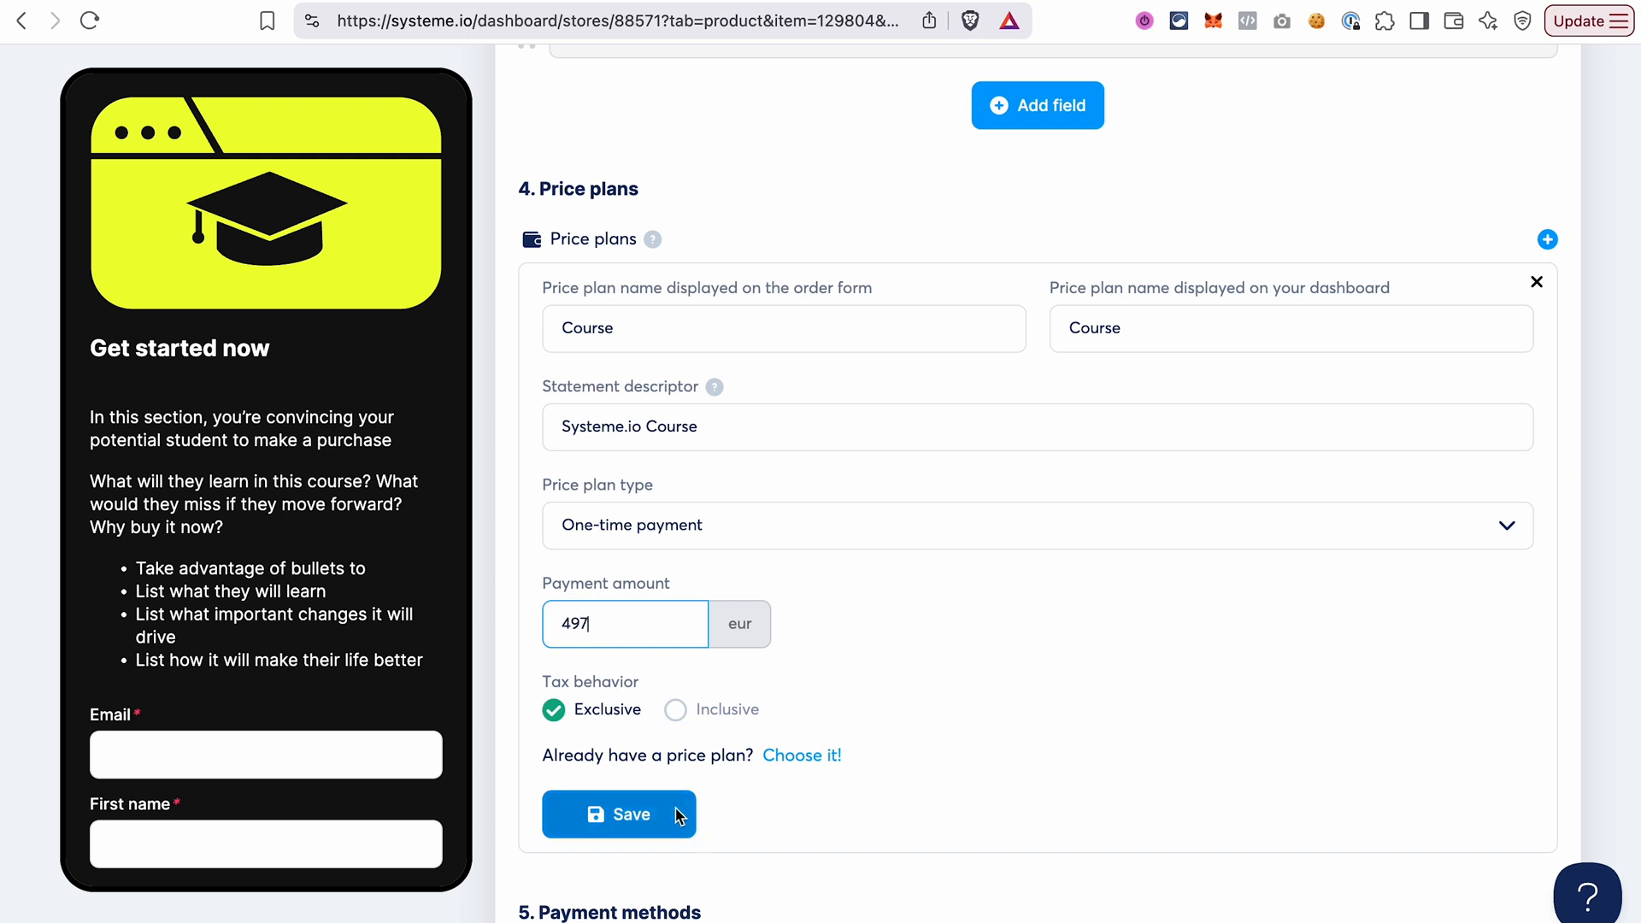
pyautogui.click(679, 815)
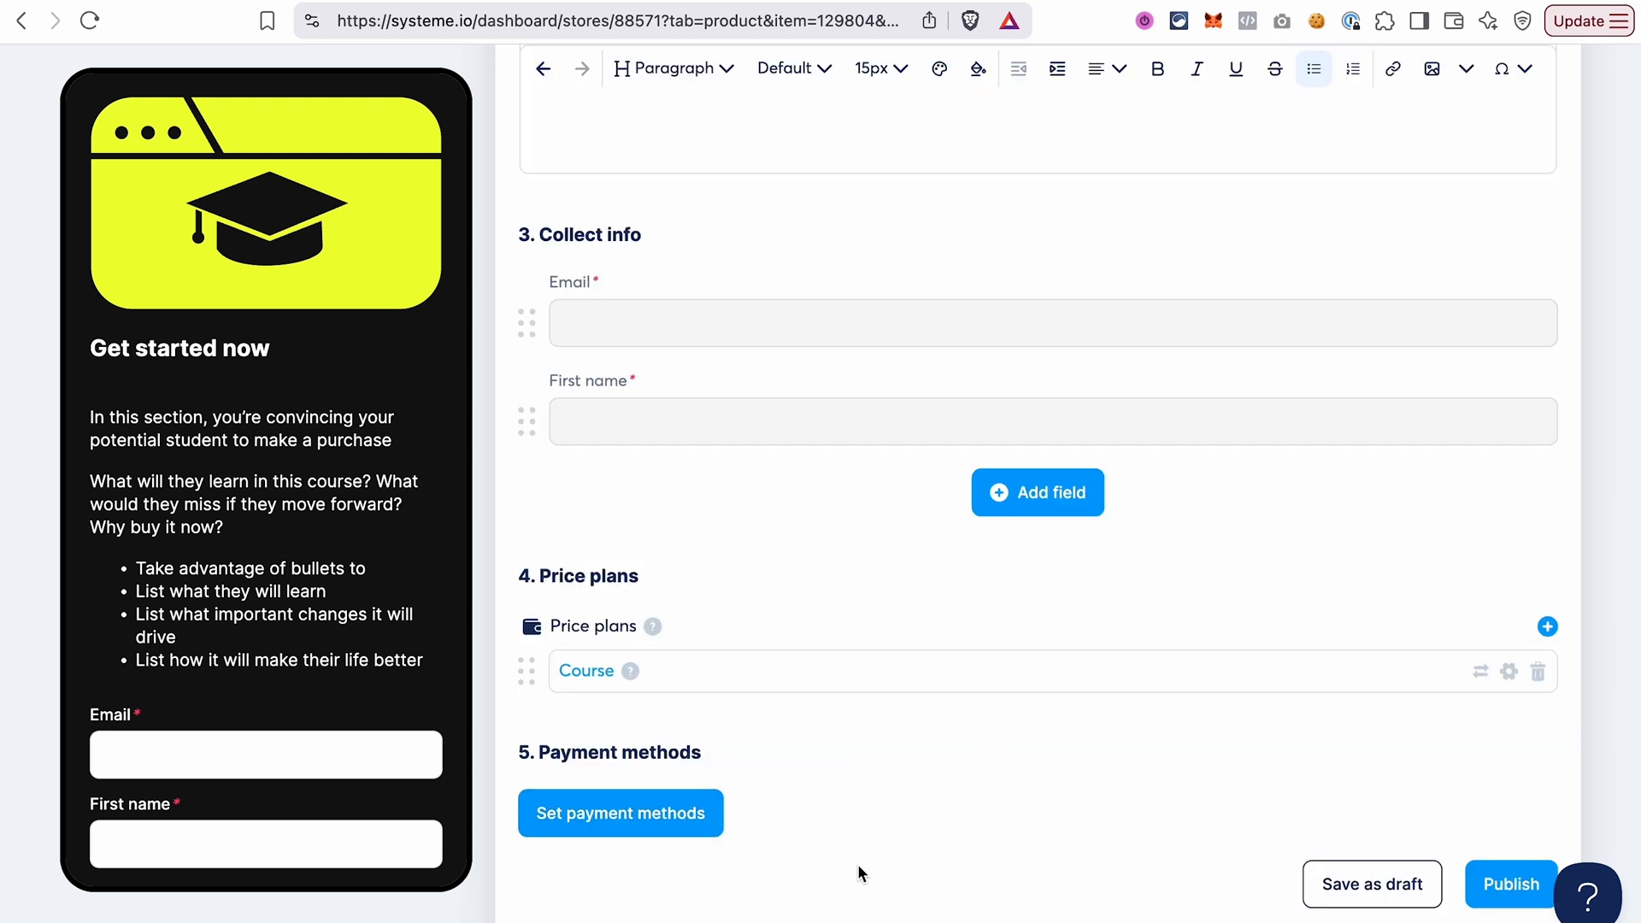
# Check the course checkout's currency and accepted payment methods, and review the text of the thank you page.
pyautogui.click(638, 825)
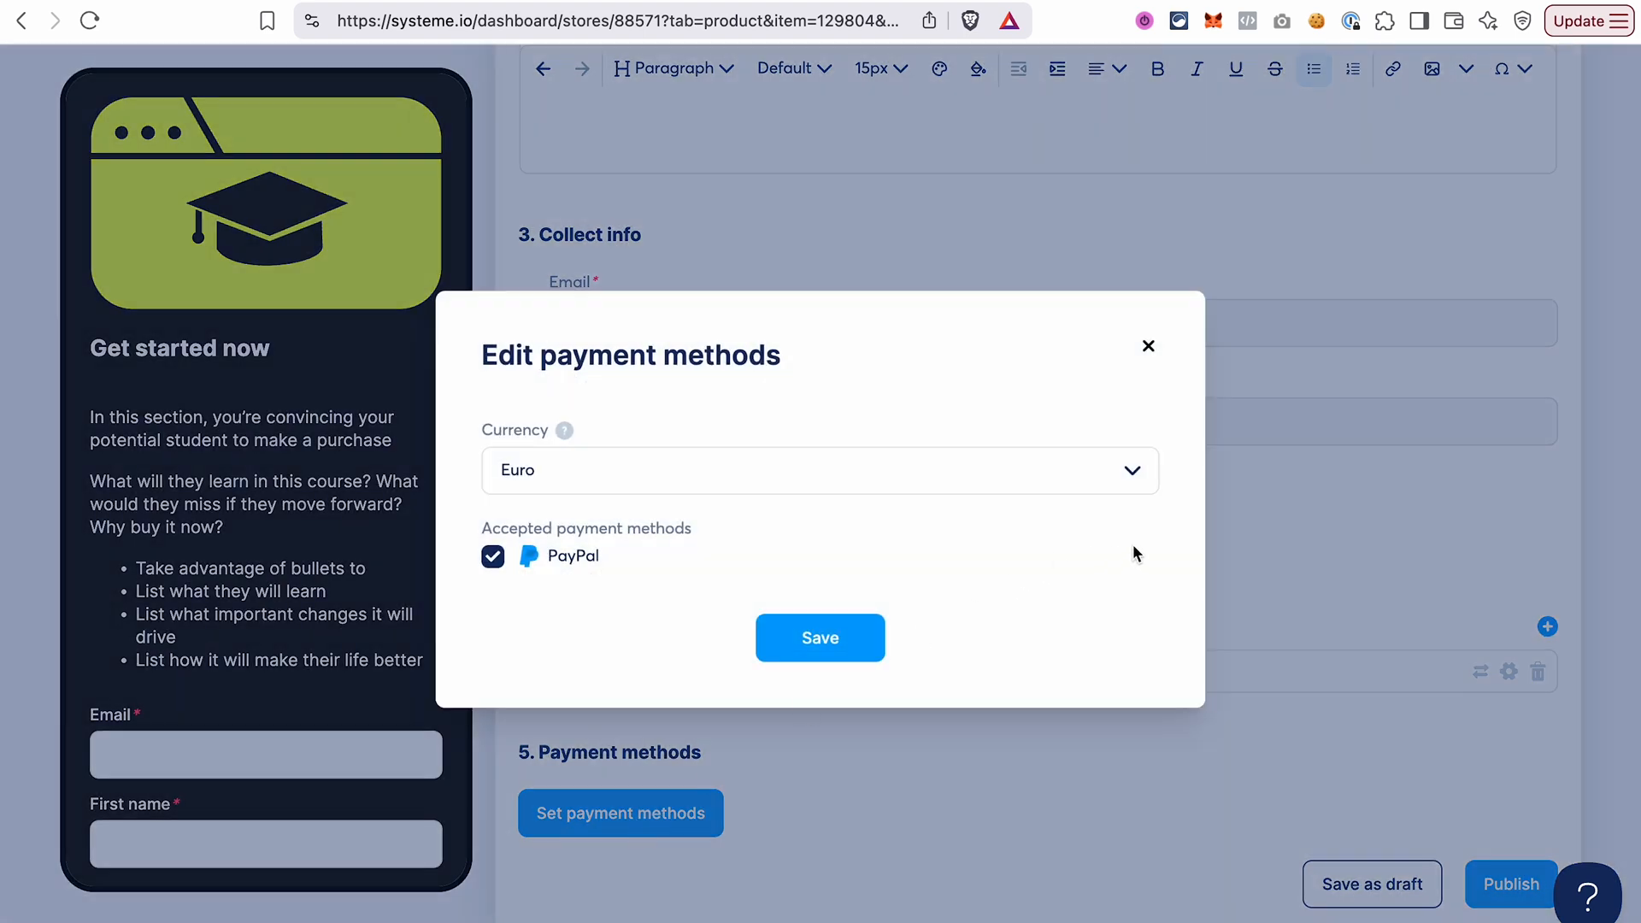
pyautogui.click(1148, 347)
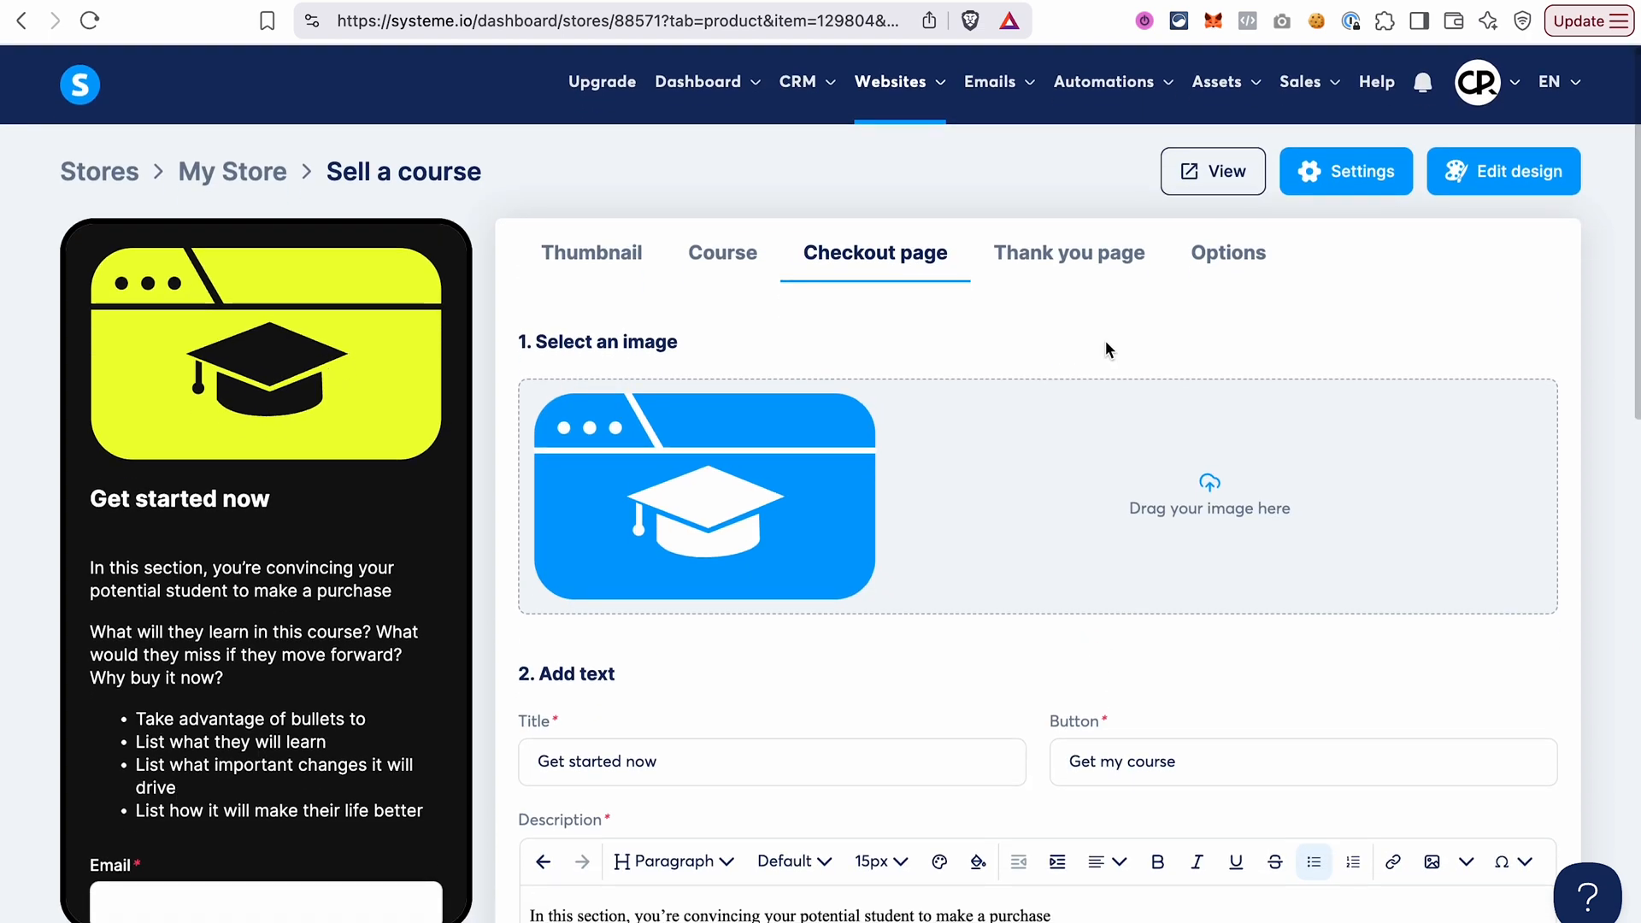
pyautogui.click(1093, 260)
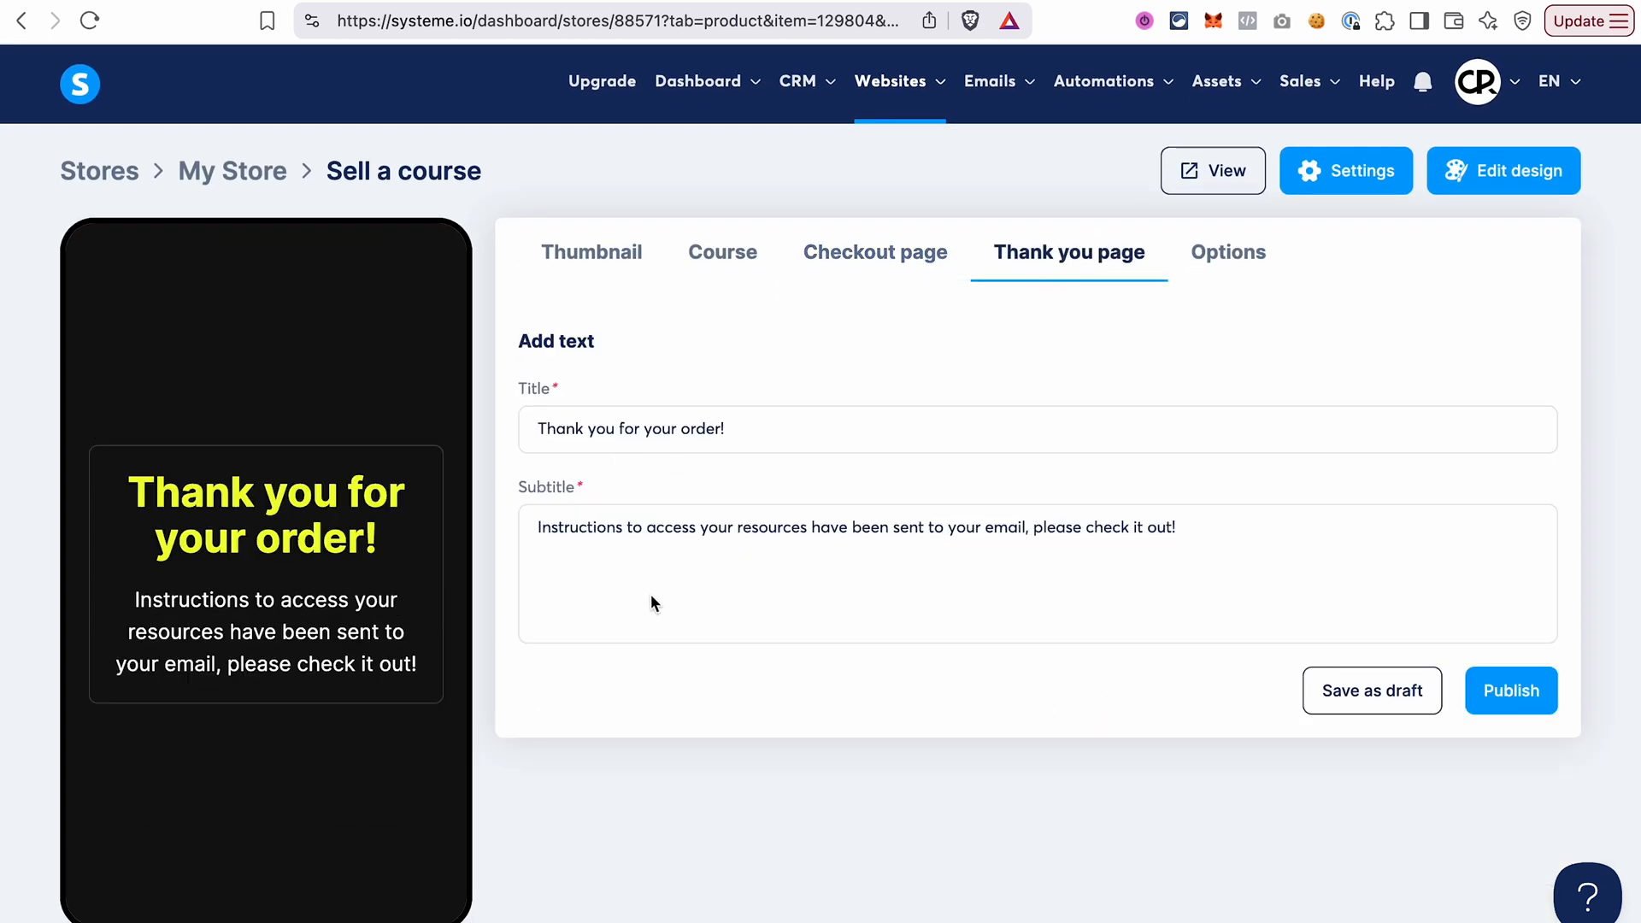
# Review the course's instructor, branding, certificate and custom code options, and look over its confirmation email without changing anything.
pyautogui.click(1231, 253)
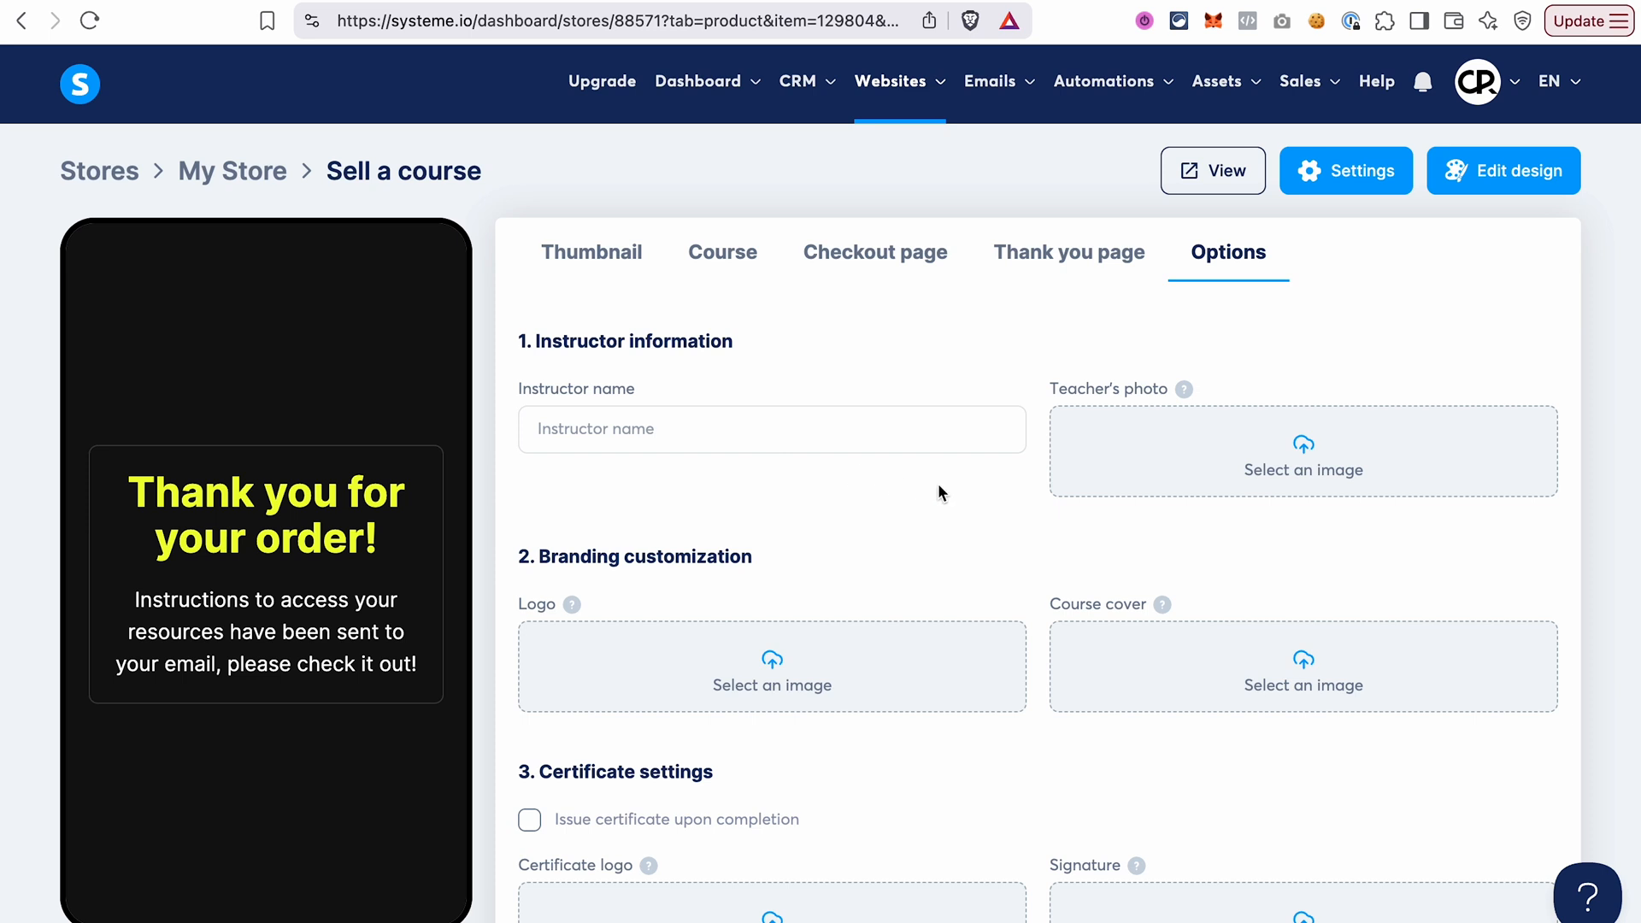
pyautogui.scroll(-3, 954, 547)
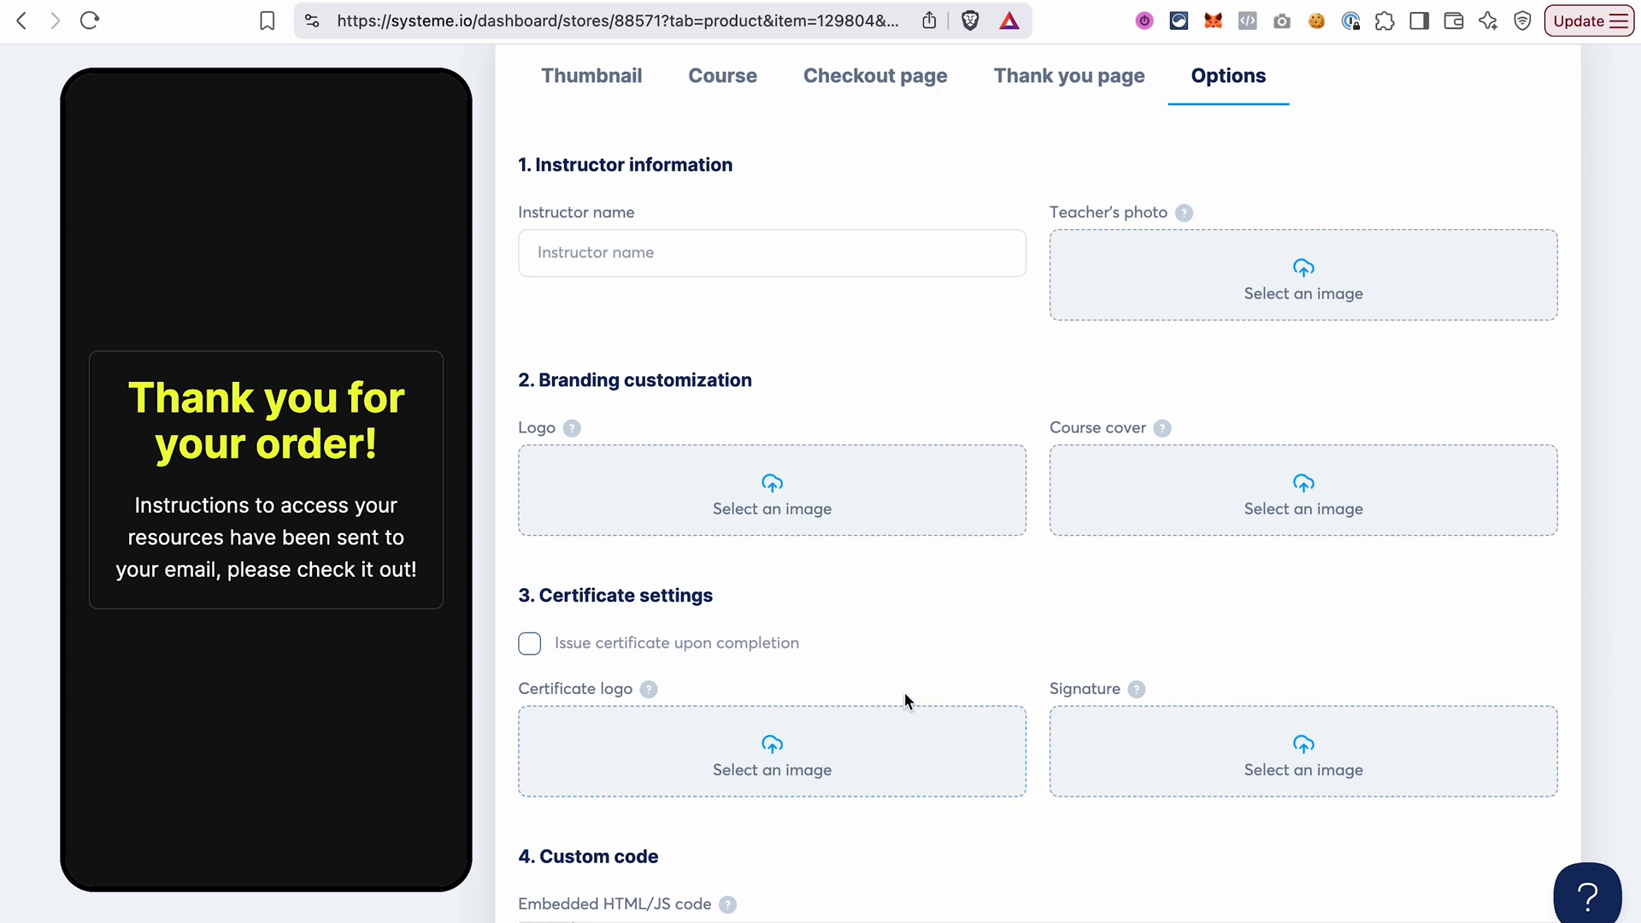
pyautogui.click(530, 643)
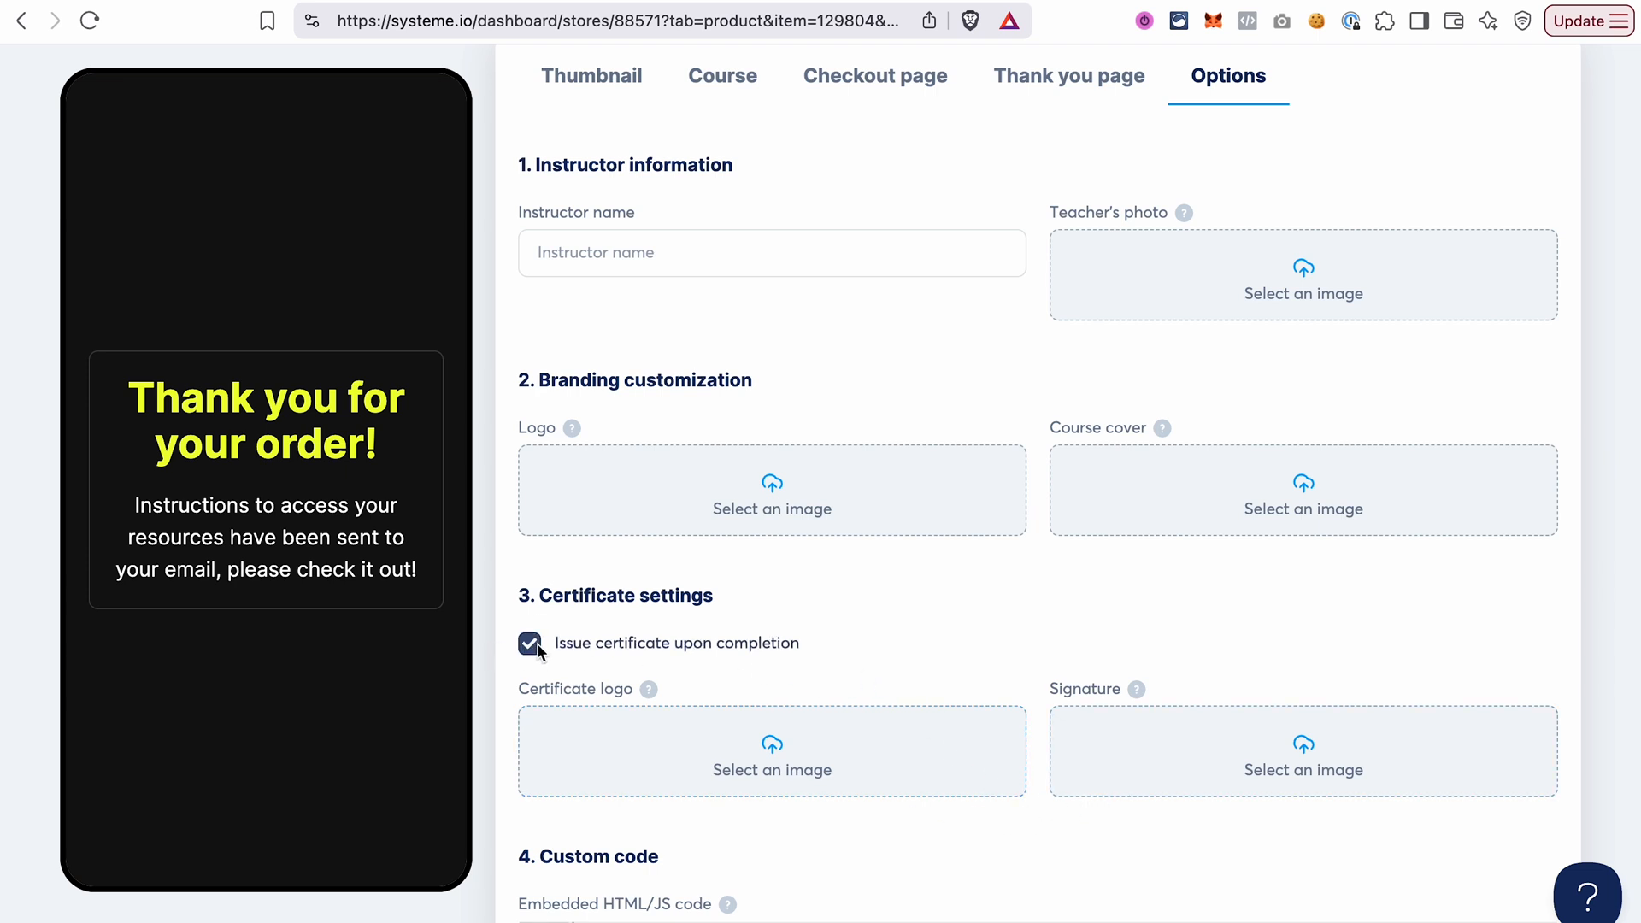
pyautogui.click(531, 644)
pyautogui.scroll(-9, 922, 655)
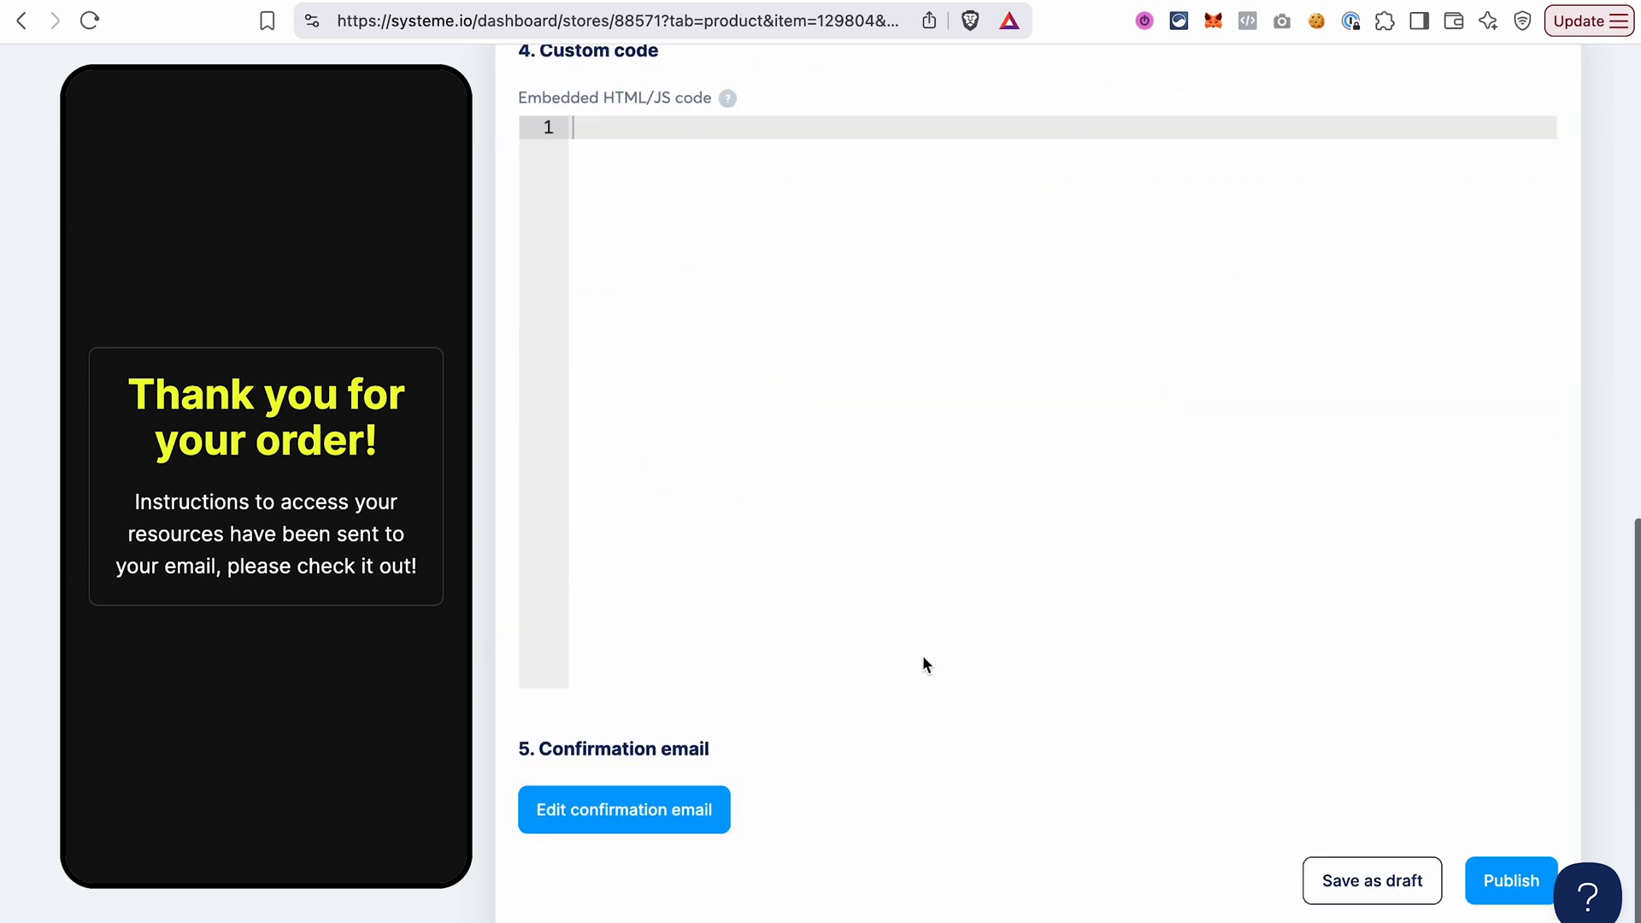
pyautogui.click(629, 819)
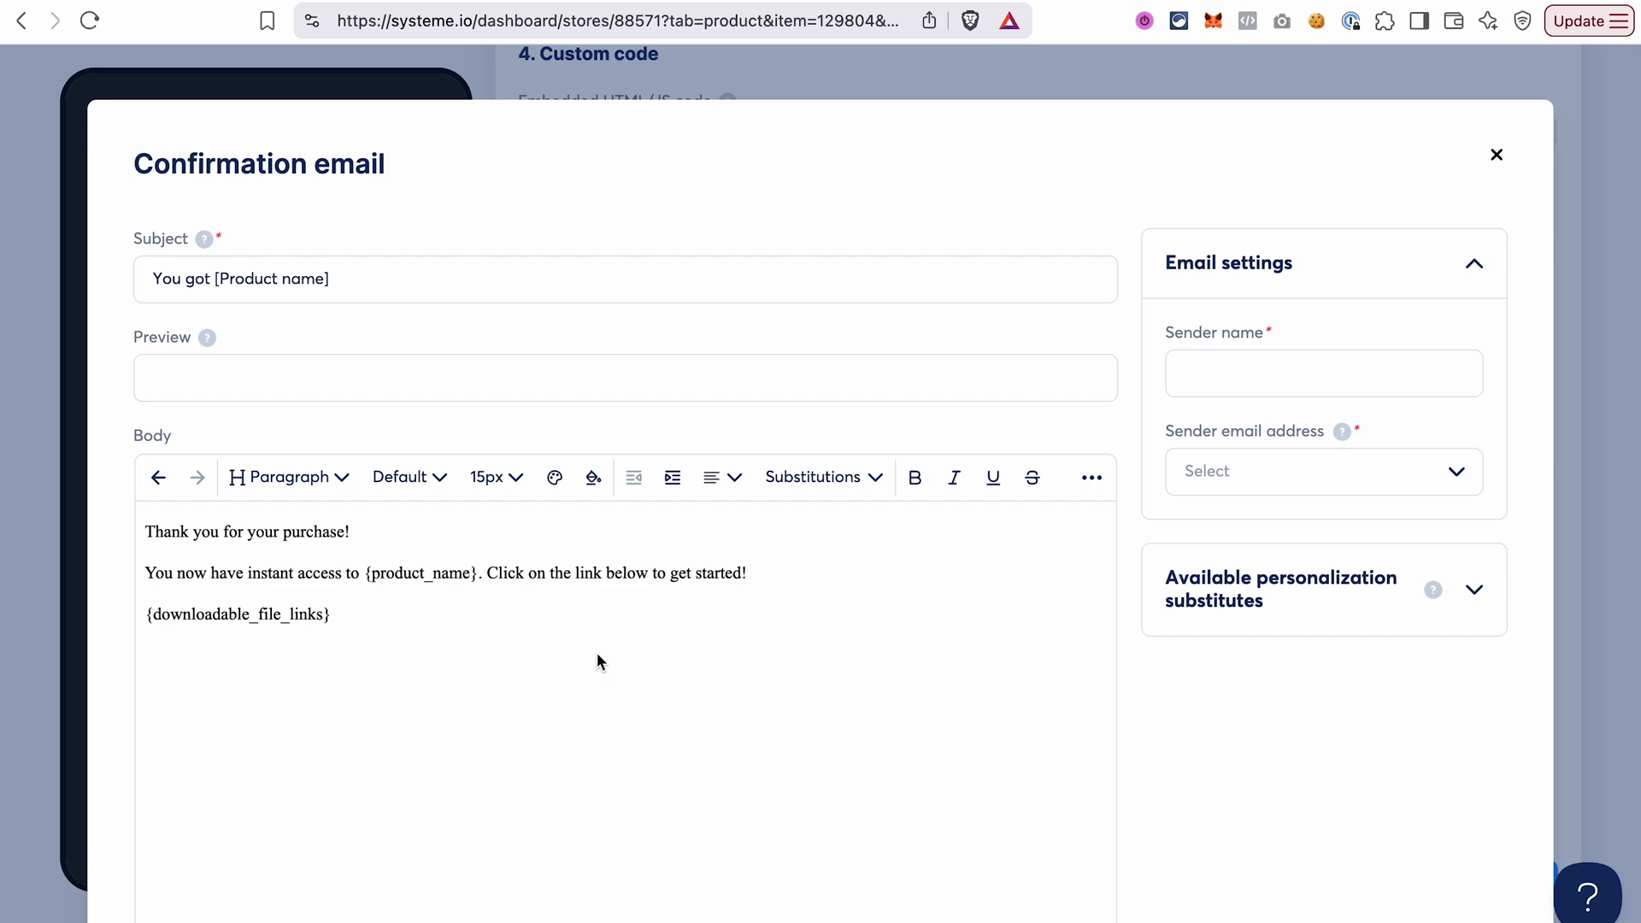
pyautogui.click(1496, 155)
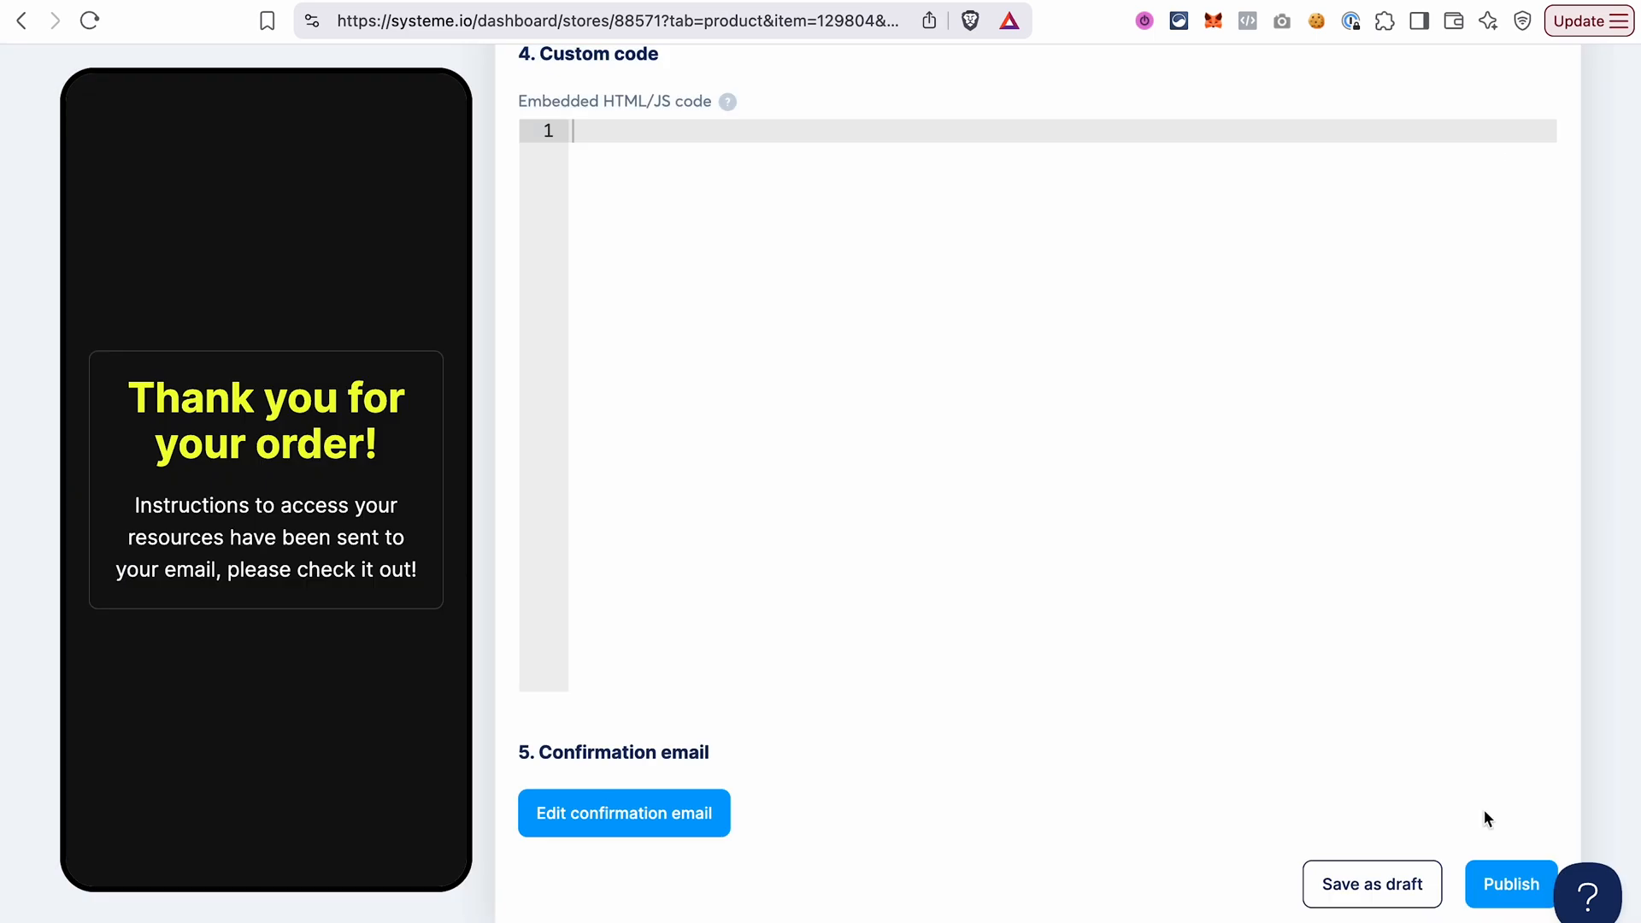
# Publish the Systeme.io Course and move it above My digital product name in the store's product order.
pyautogui.click(1512, 884)
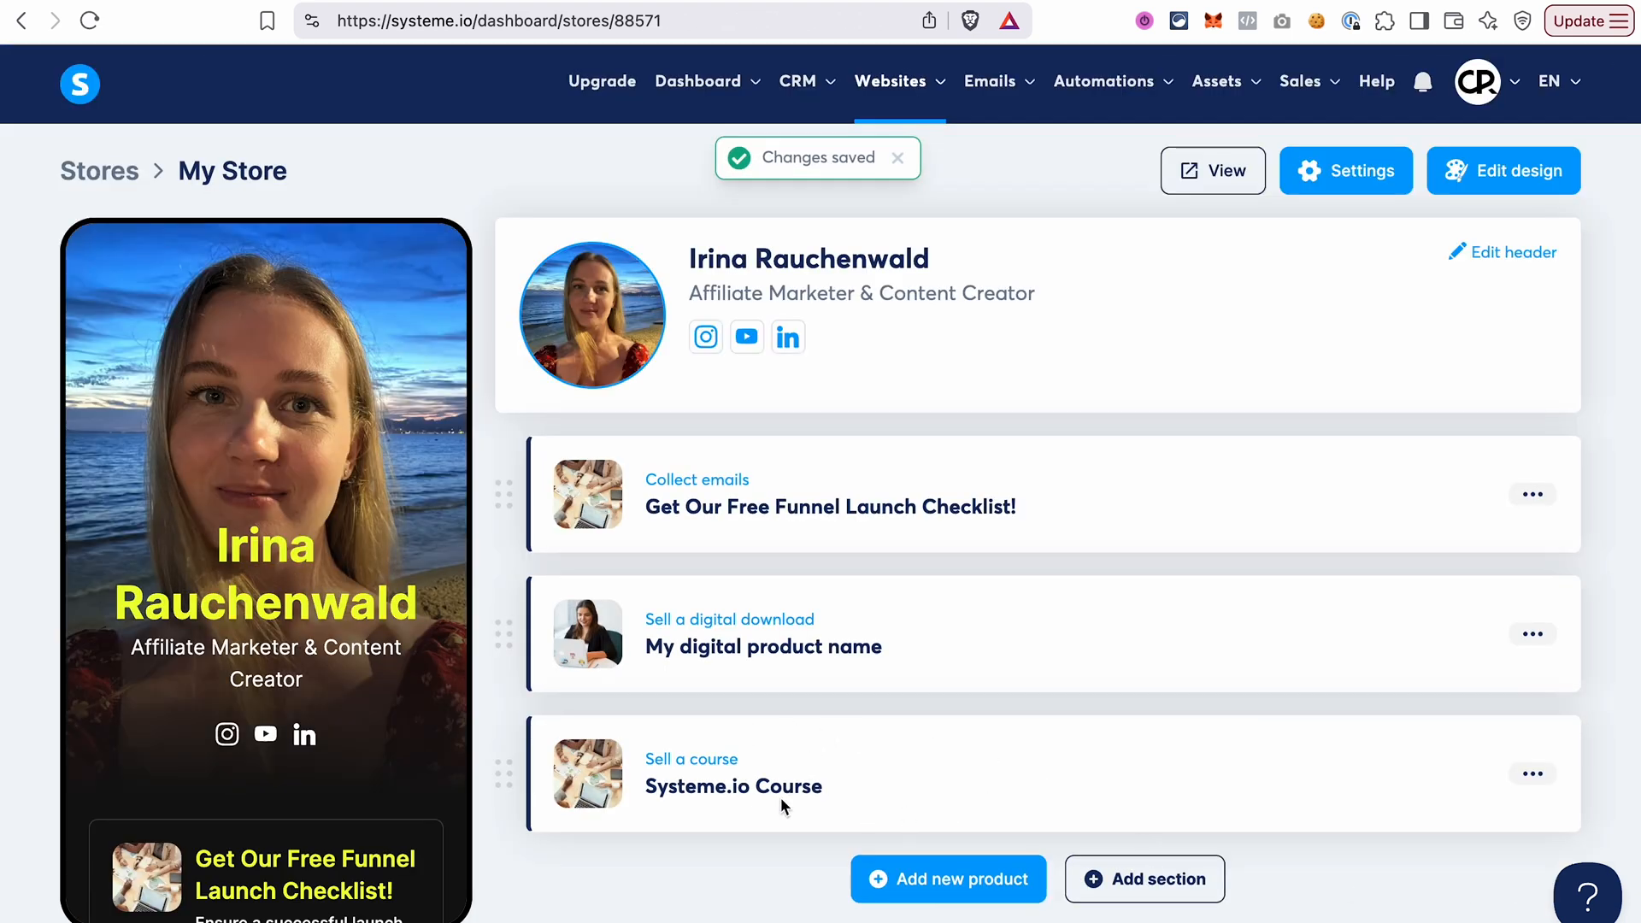
pyautogui.scroll(-10, 266, 778)
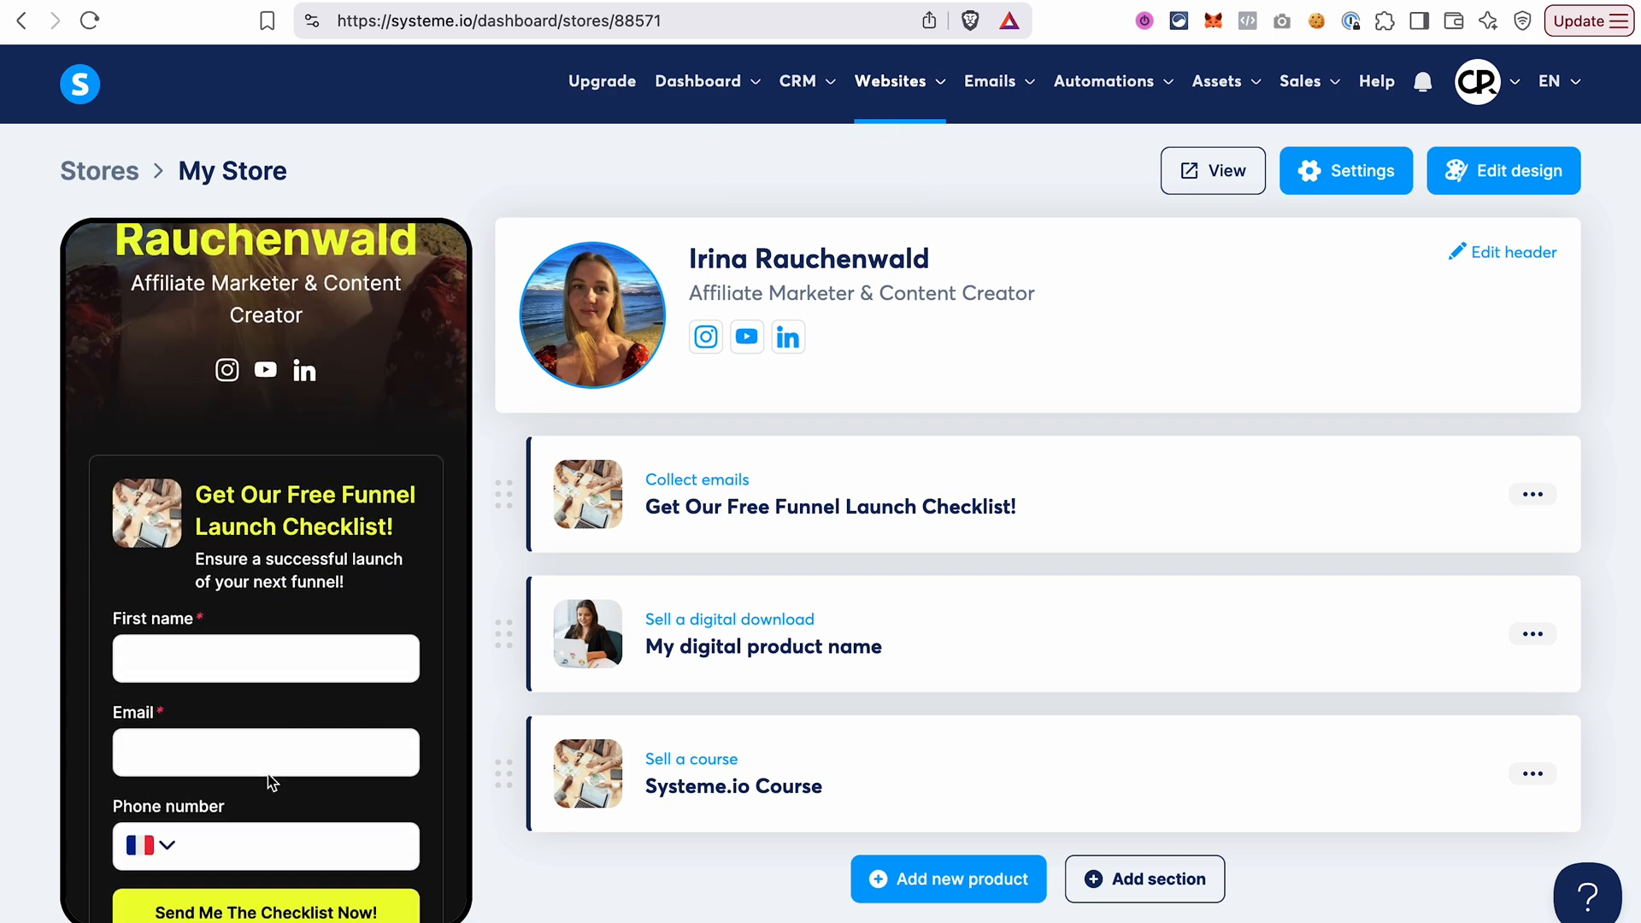
pyautogui.scroll(-5, 270, 782)
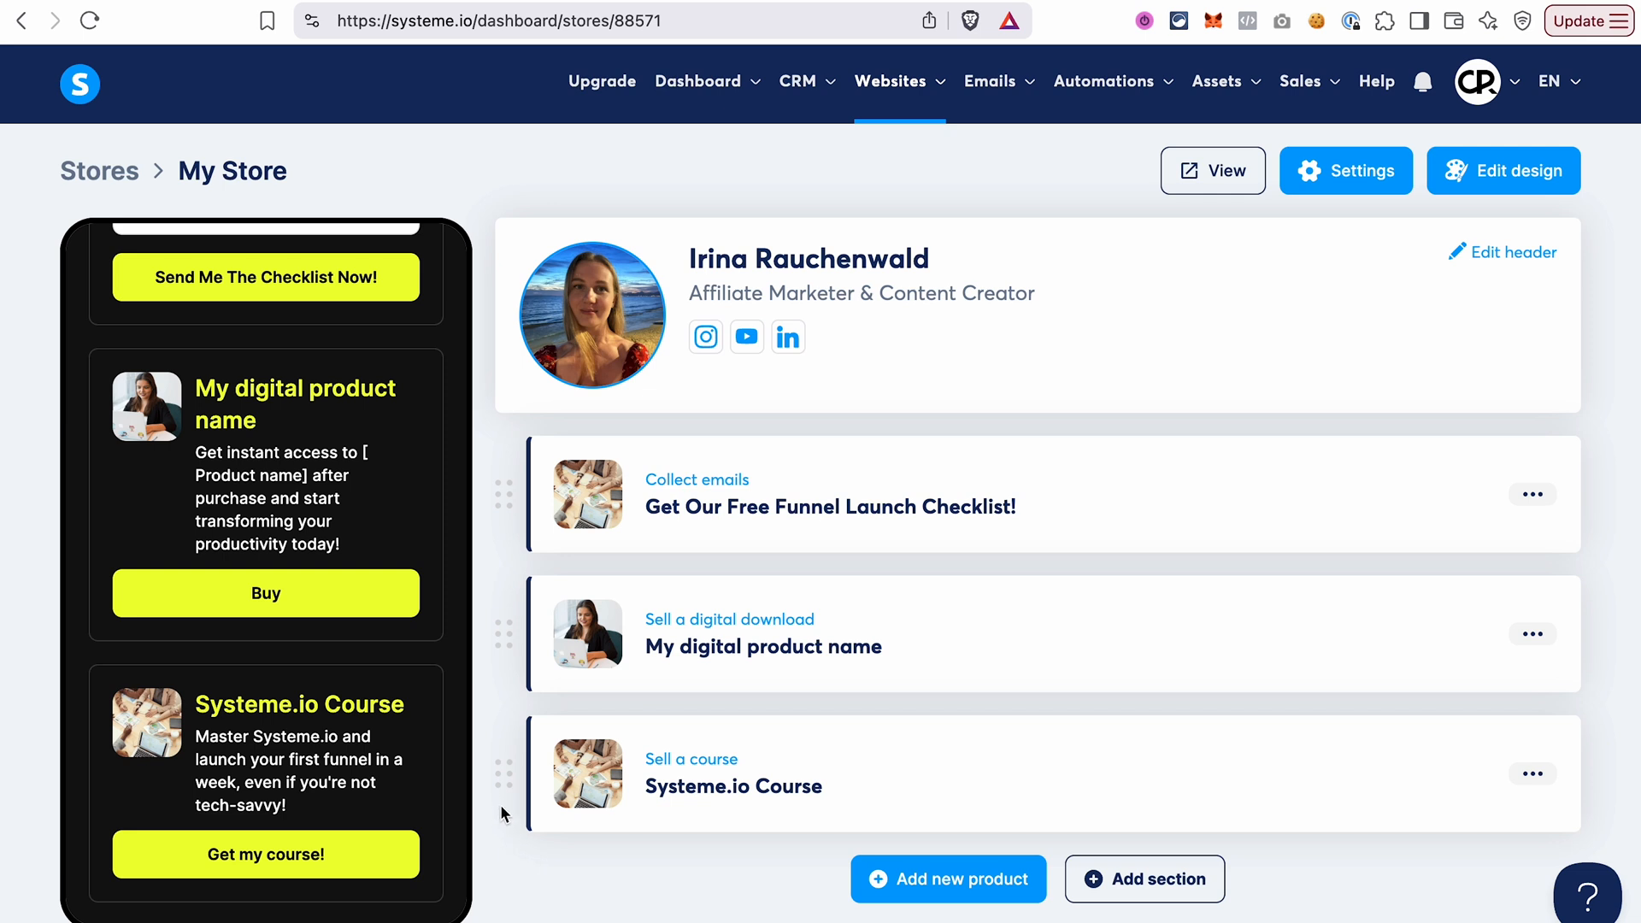
pyautogui.moveTo(501, 778); pyautogui.dragTo(495, 647)
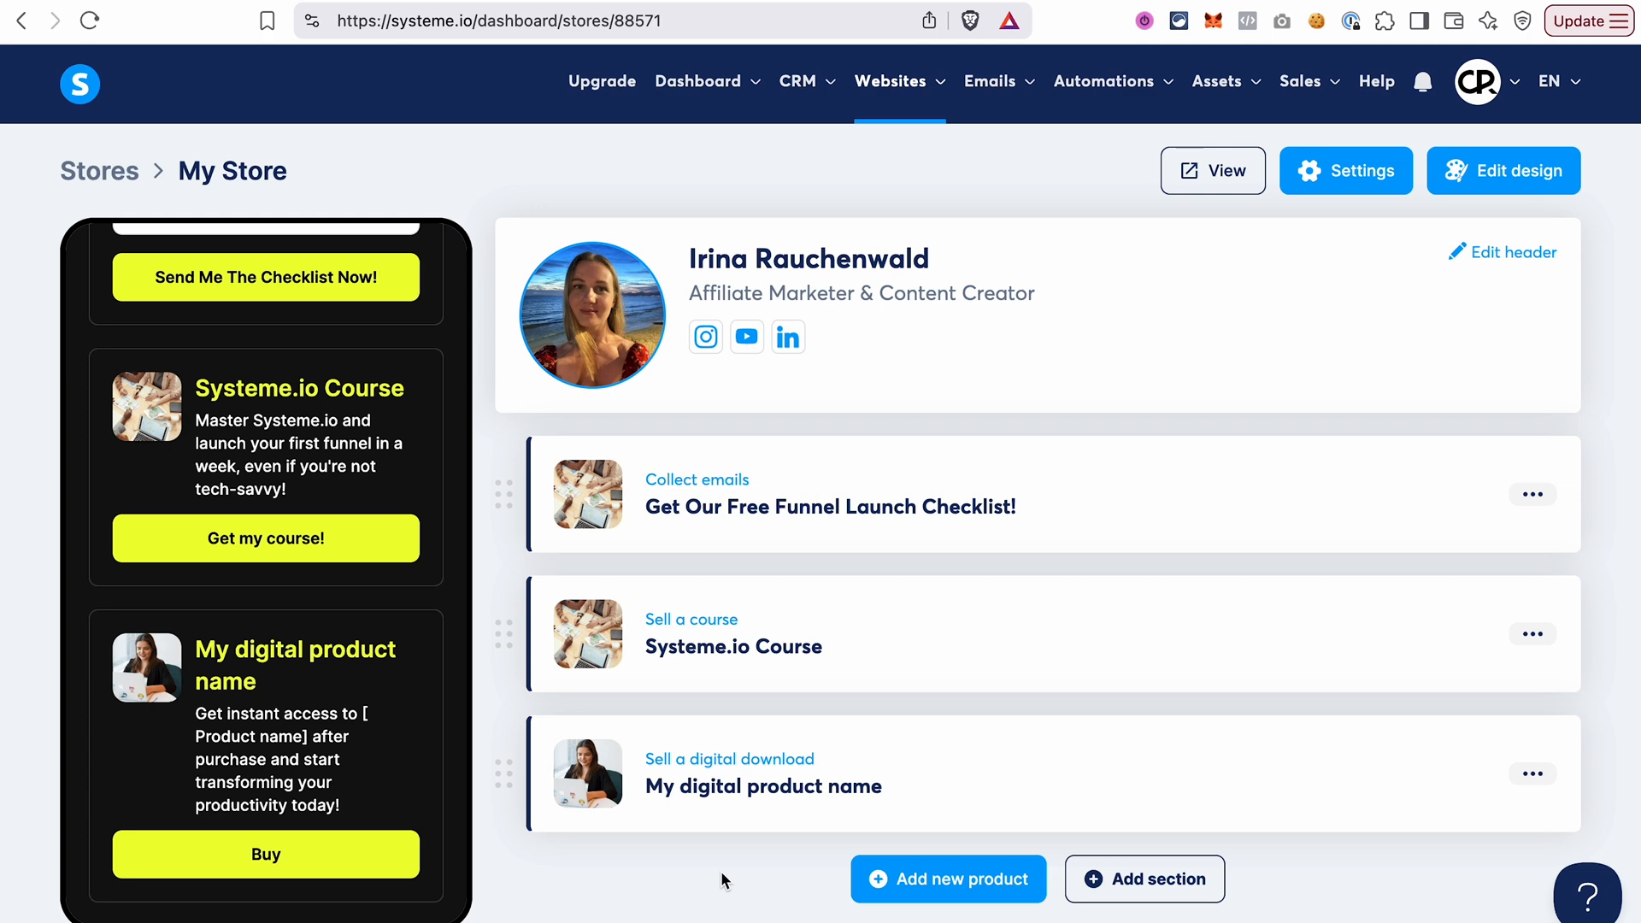
pyautogui.click(985, 889)
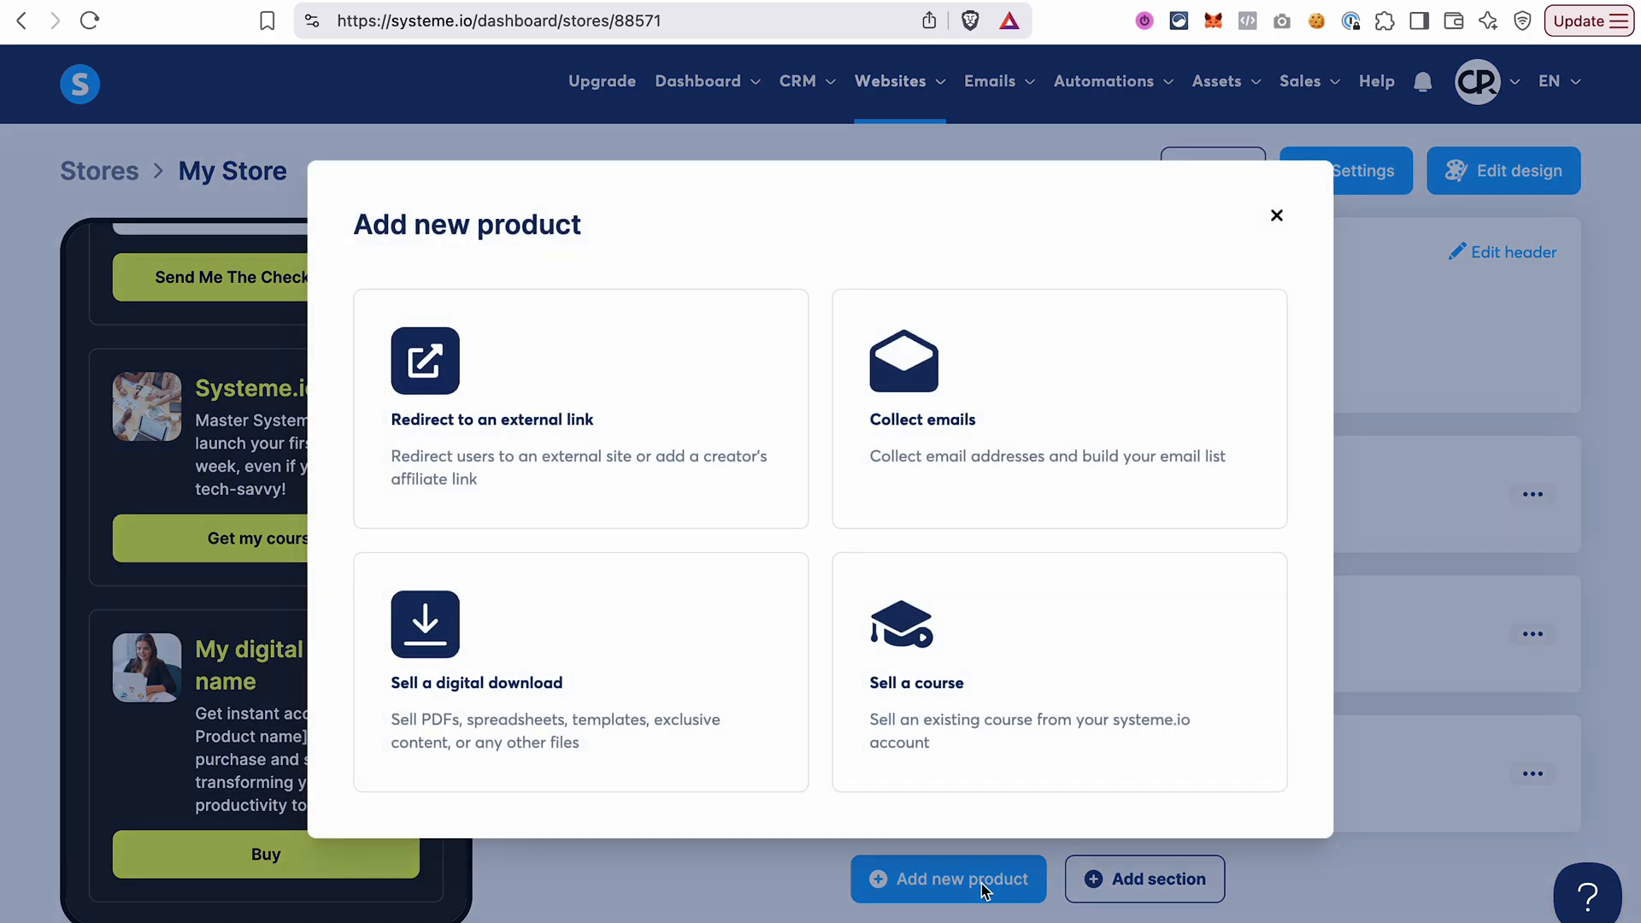
pyautogui.click(590, 442)
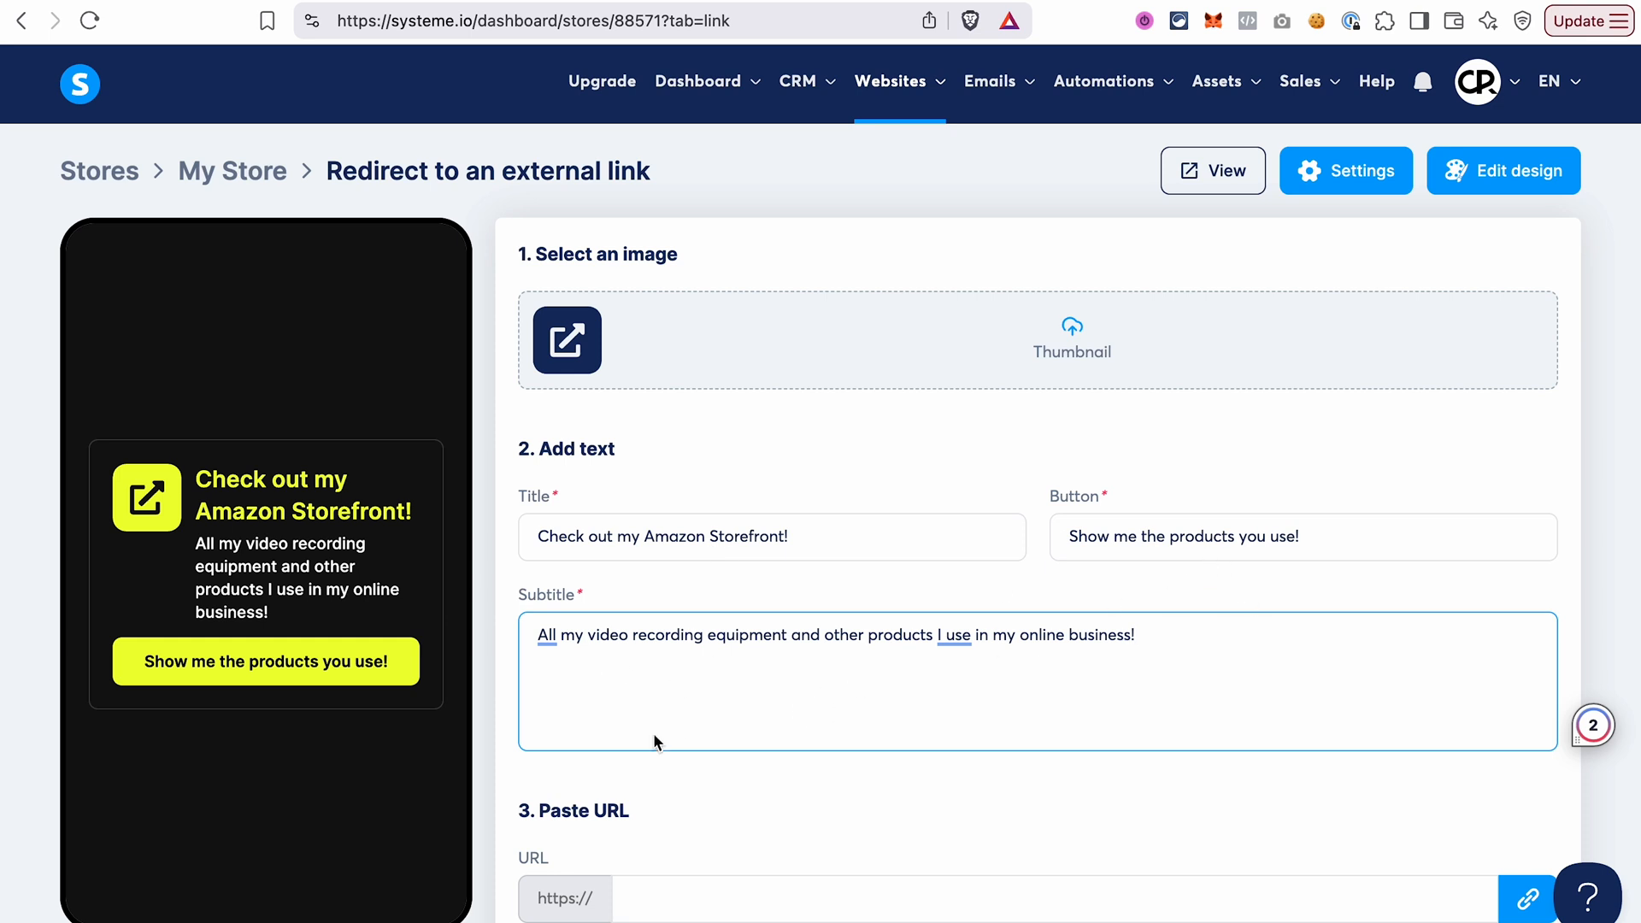
pyautogui.scroll(-2, 655, 737)
pyautogui.click(665, 811)
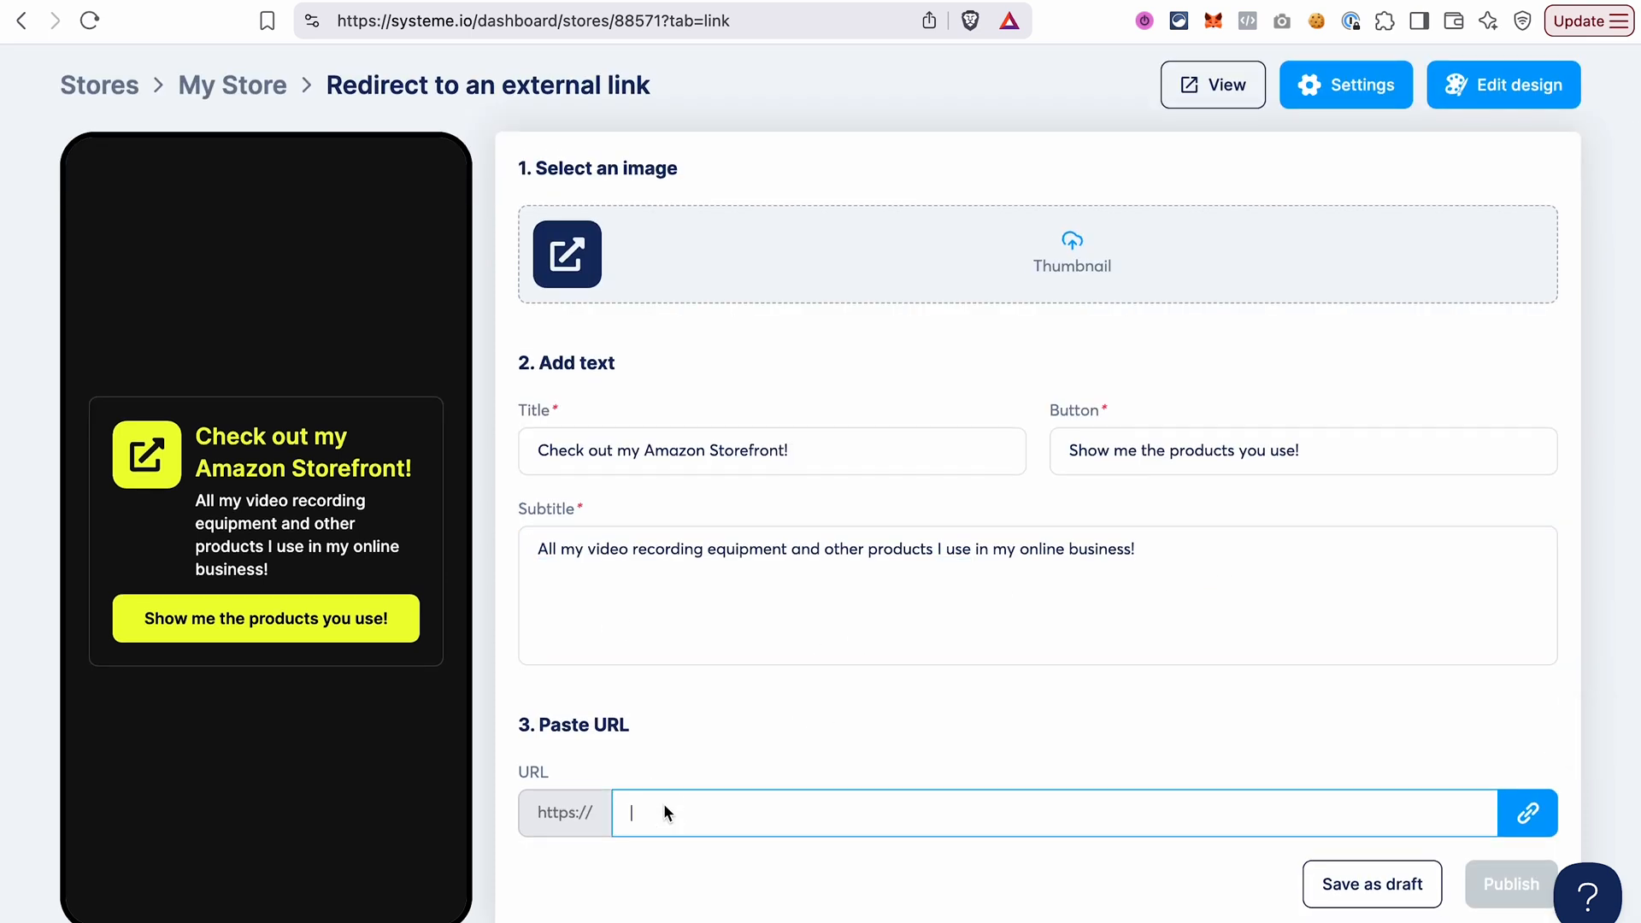
pyautogui.write('www.amazon.de/')
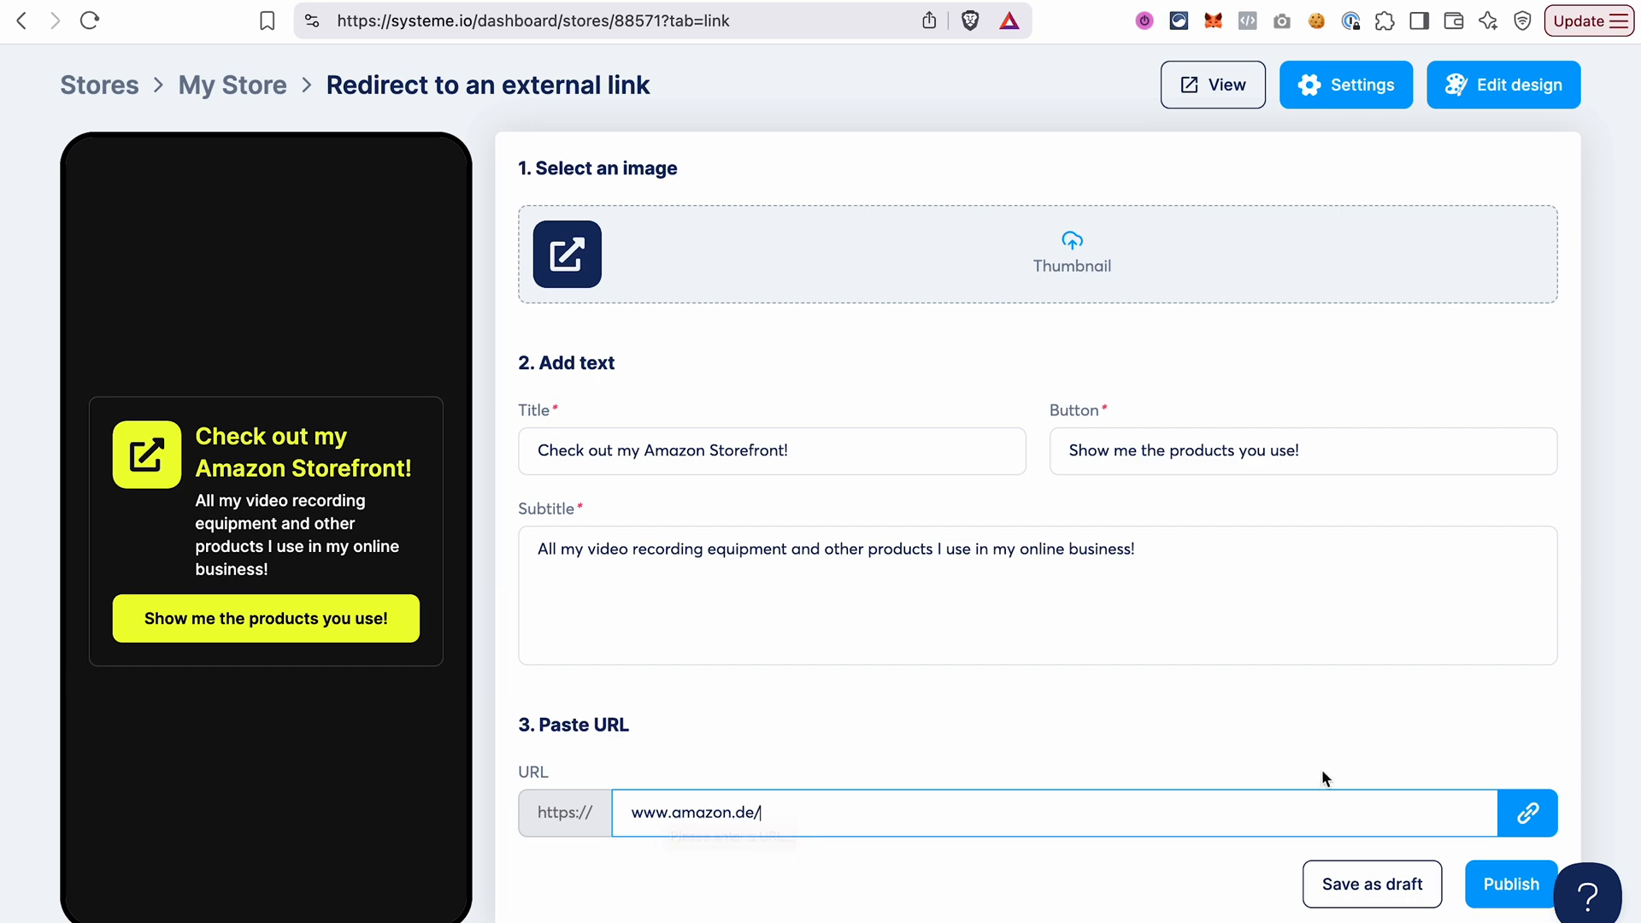
pyautogui.click(1511, 884)
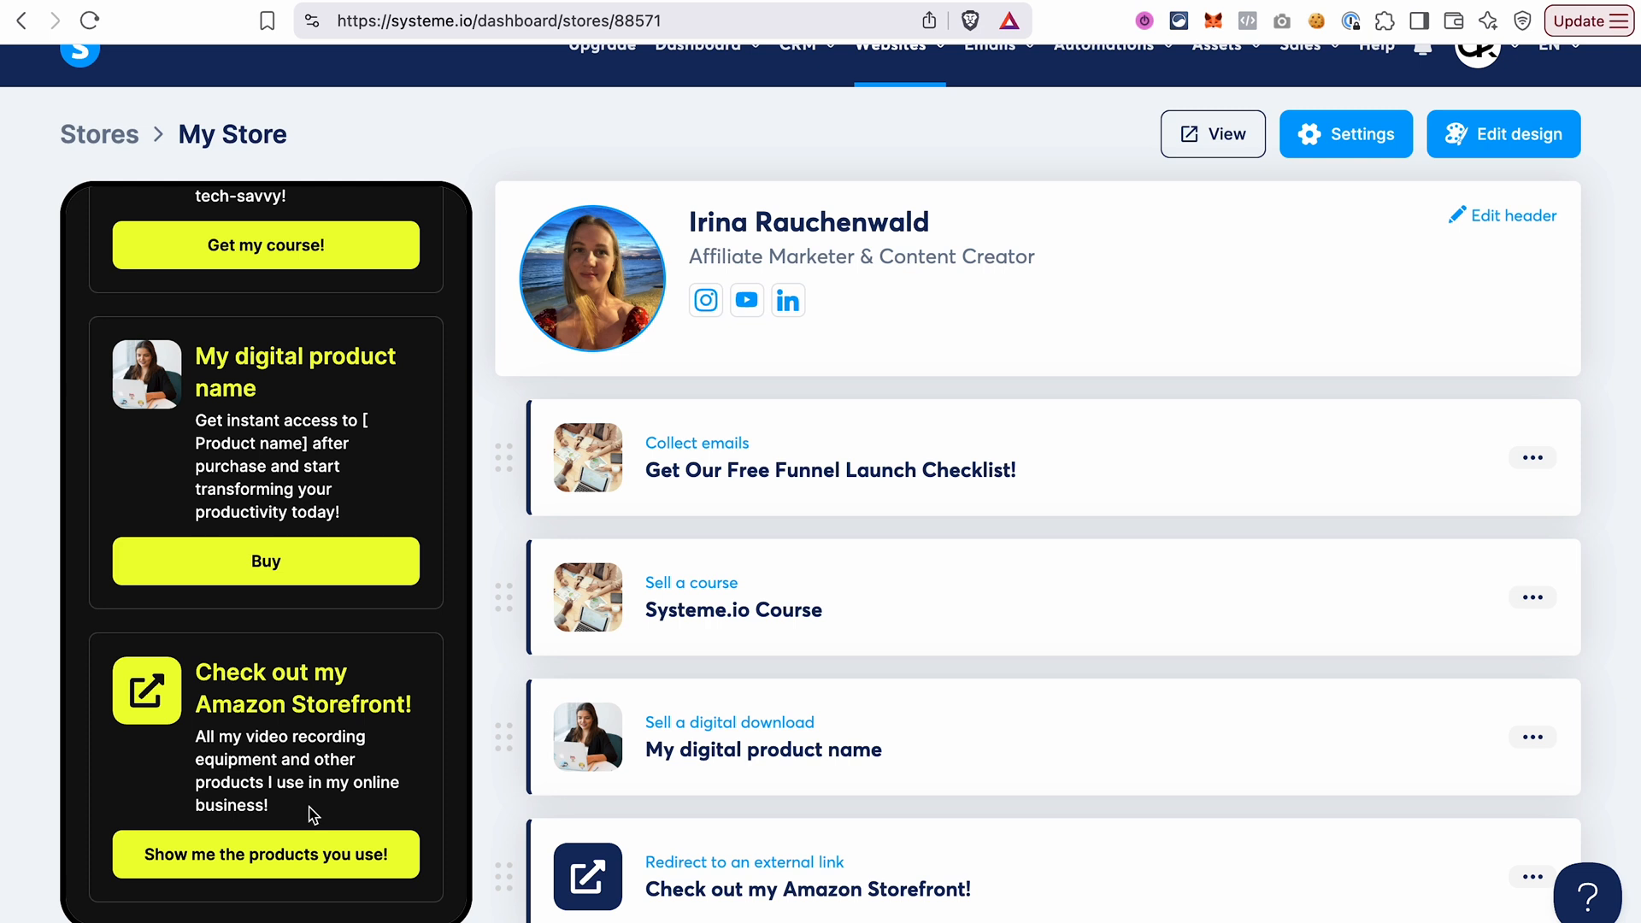
pyautogui.scroll(-1, 313, 815)
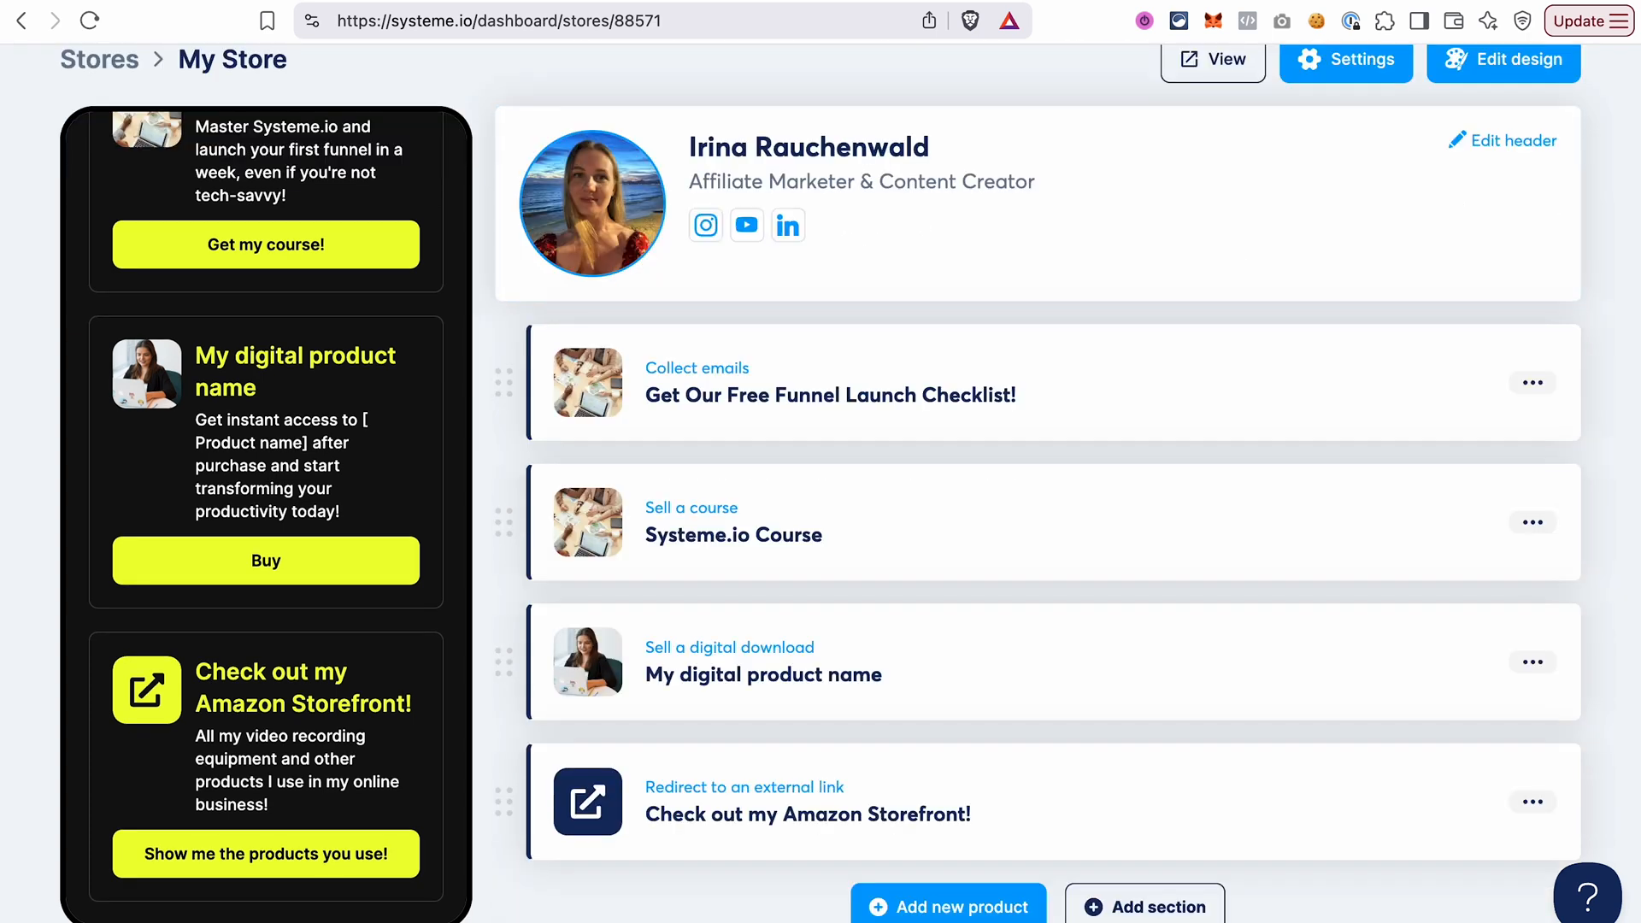
# Add and publish an external-link product titled Join the Challenge today! with button Yes, I want in!, a 5-day funnel subtitle and the copied Challenge Optin URL.
pyautogui.click(945, 907)
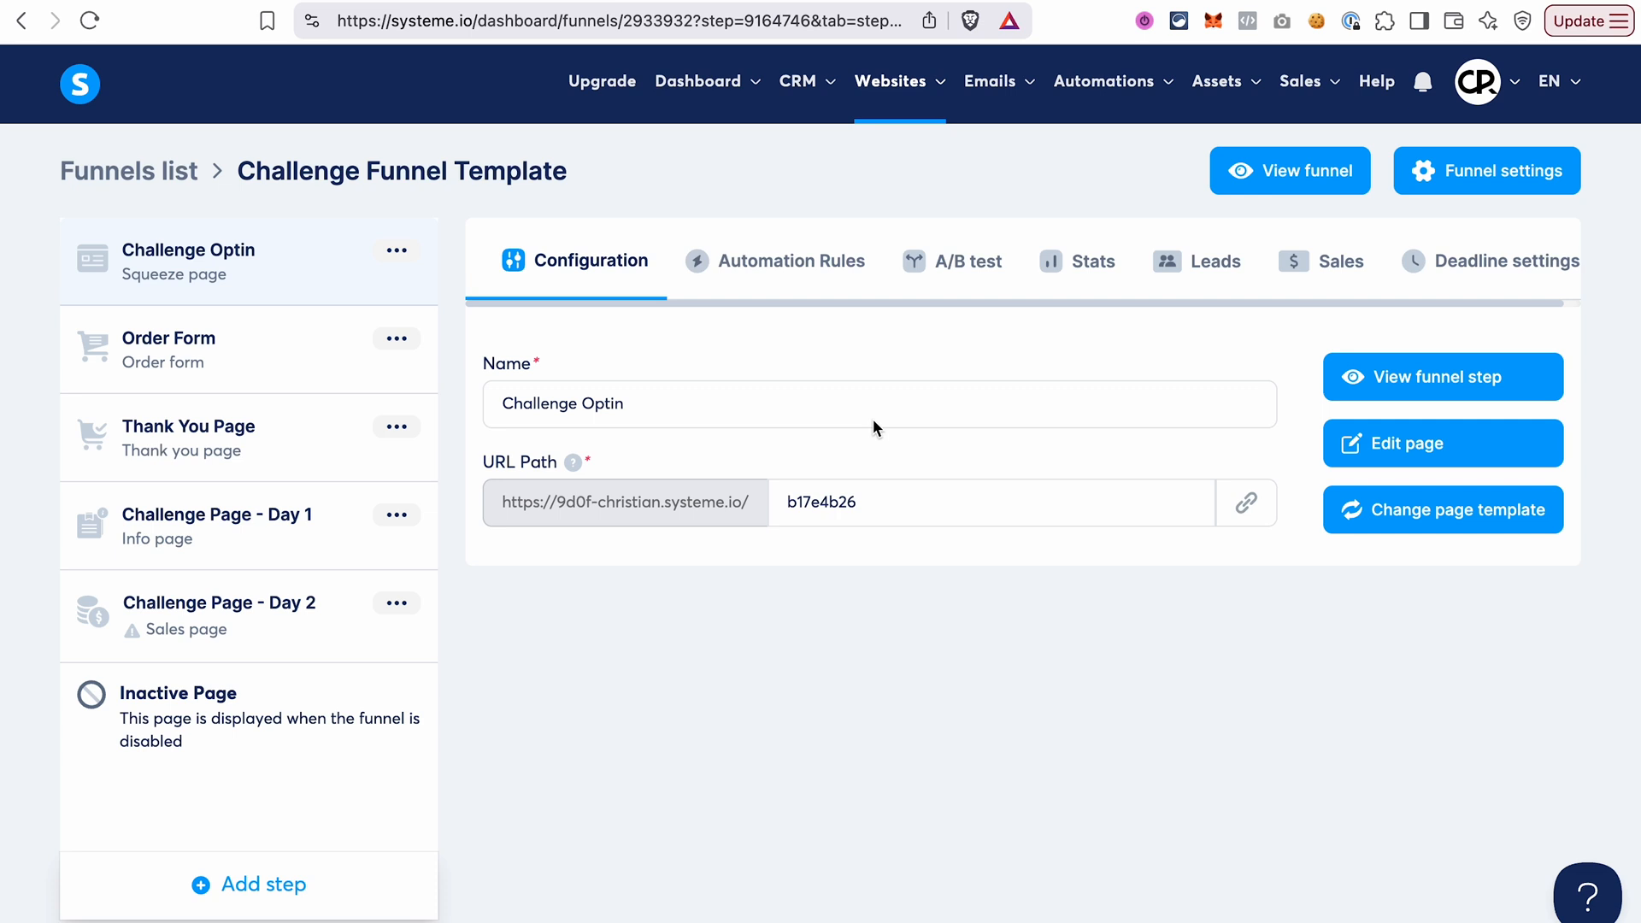
pyautogui.click(1245, 503)
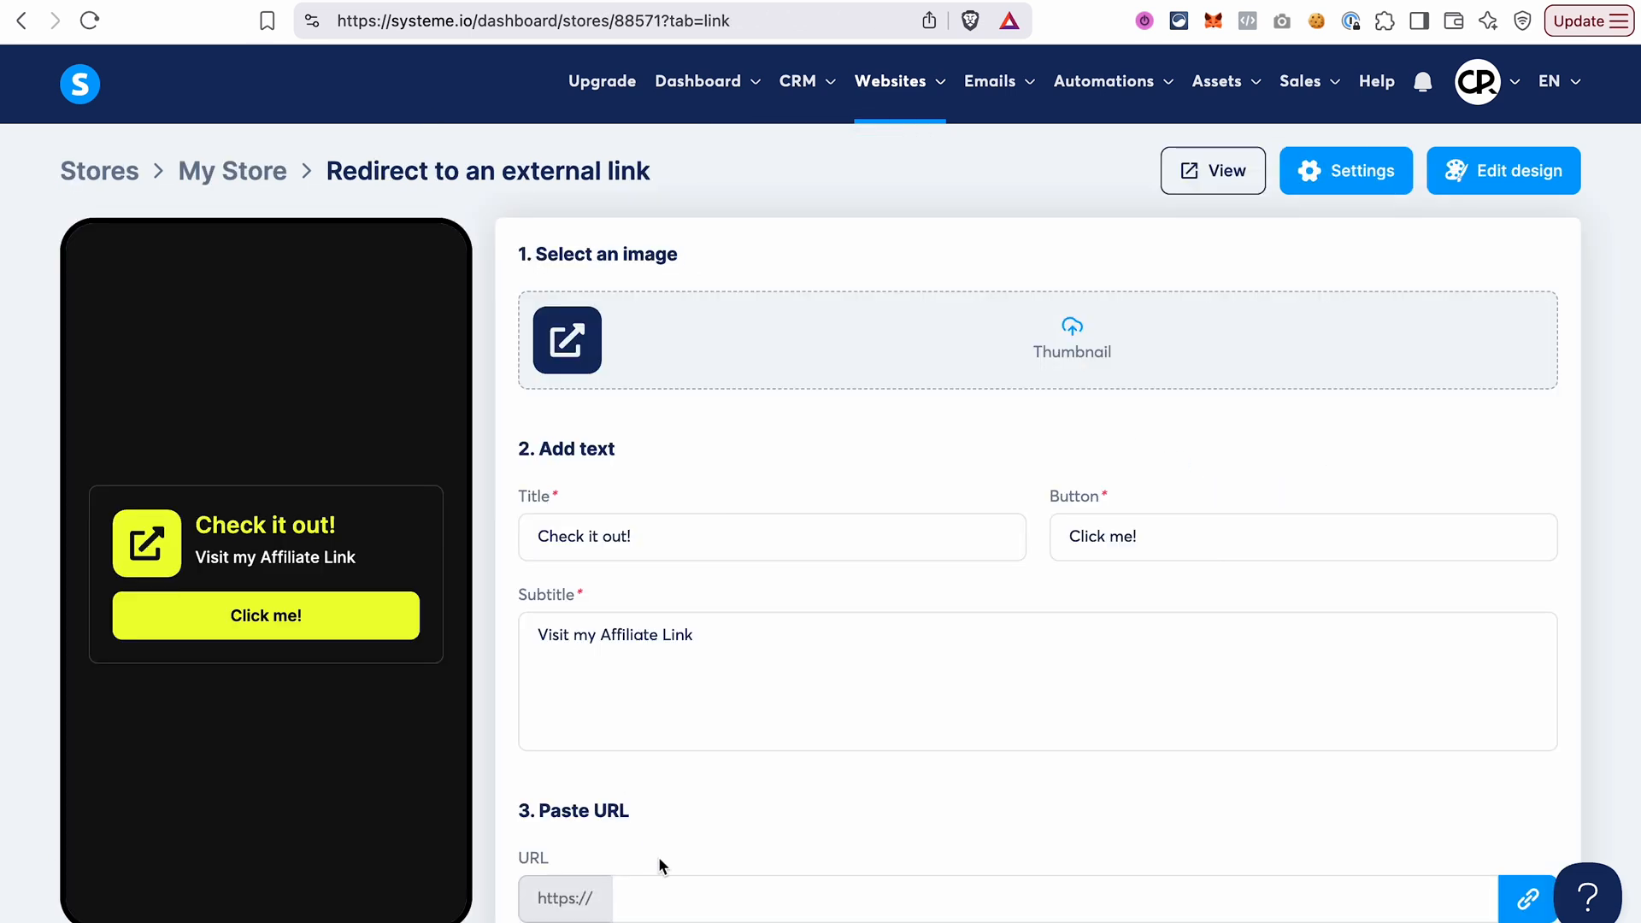
pyautogui.click(667, 895)
pyautogui.press('super+v')
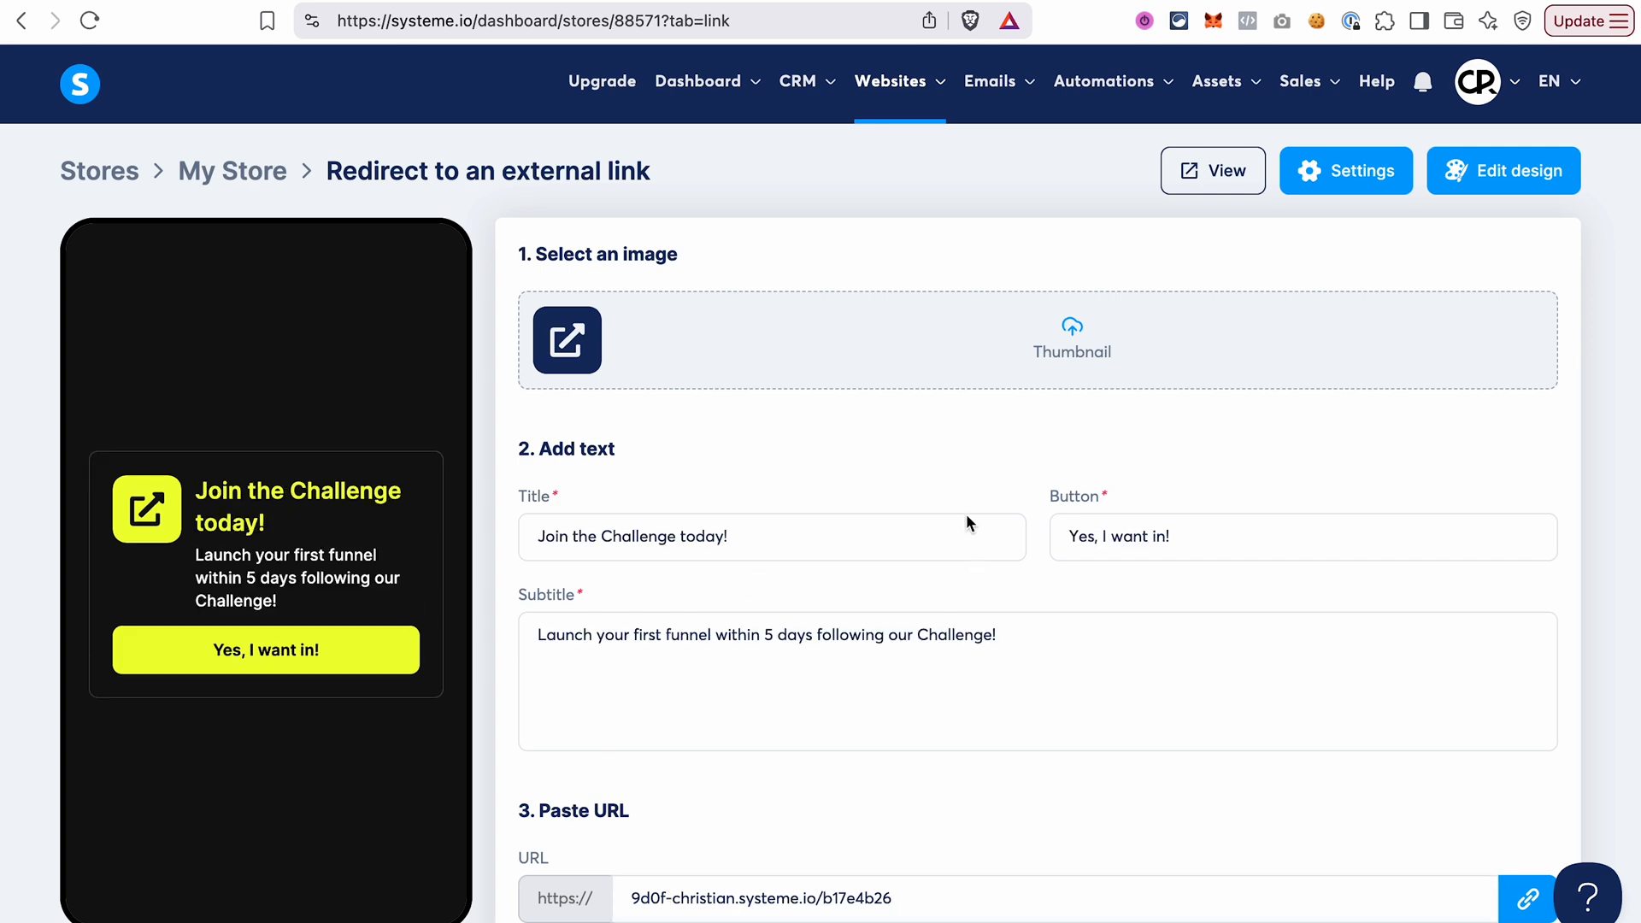
pyautogui.scroll(-2, 811, 818)
pyautogui.click(1509, 889)
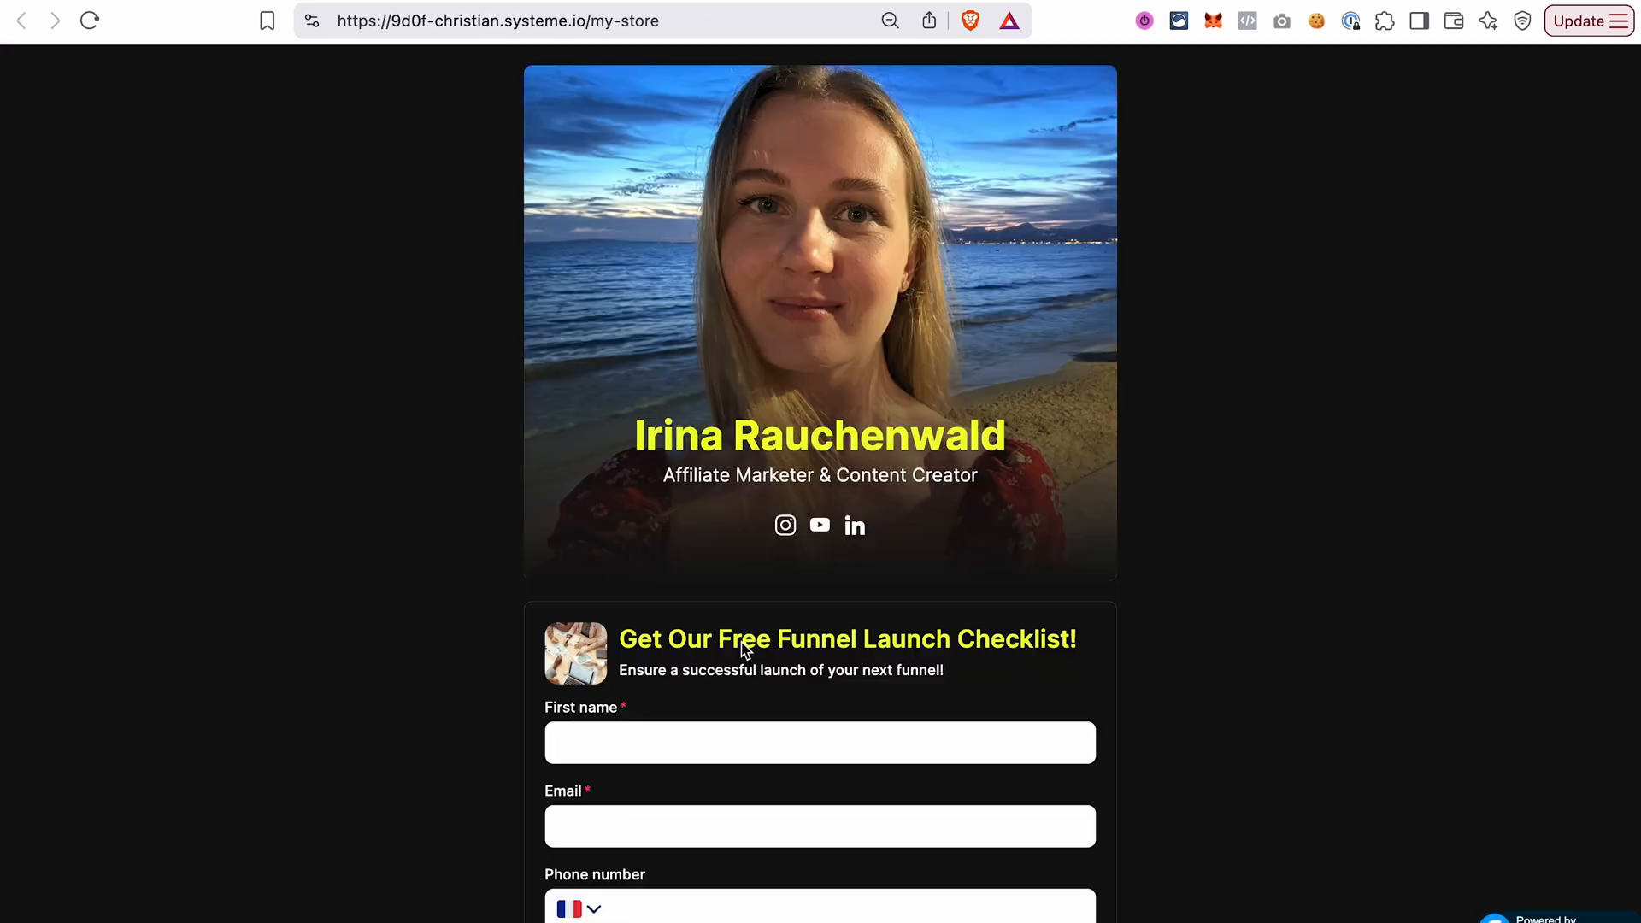
# Test the Join the Challenge today! link in the live store, and reopen the store page to select its web address.
pyautogui.scroll(-10, 740, 645)
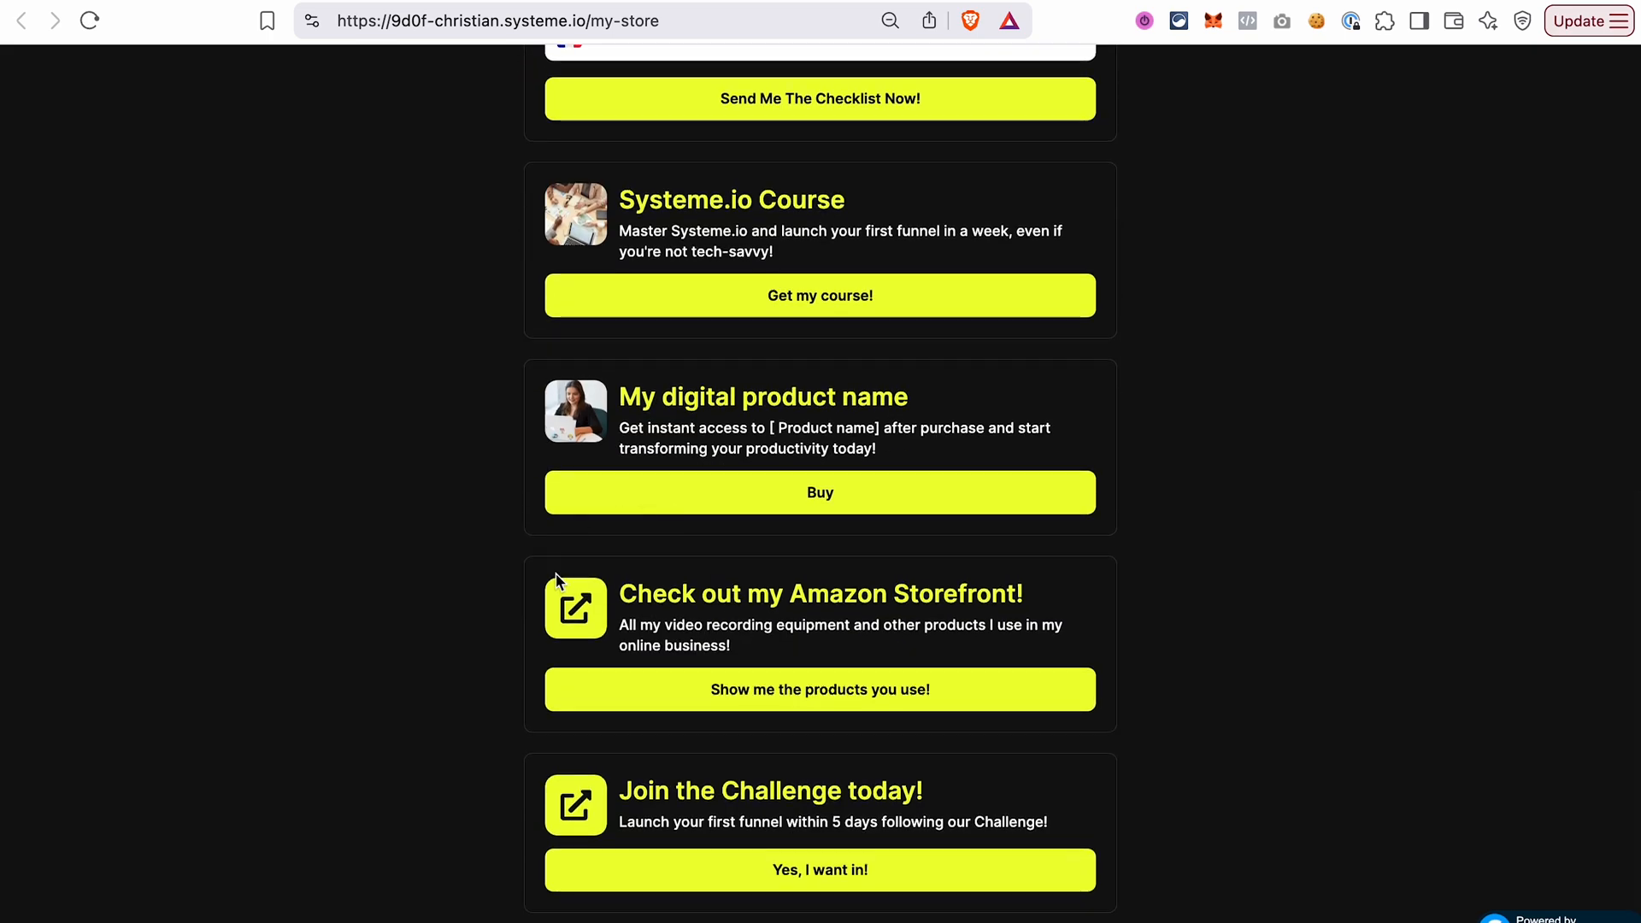
pyautogui.click(772, 876)
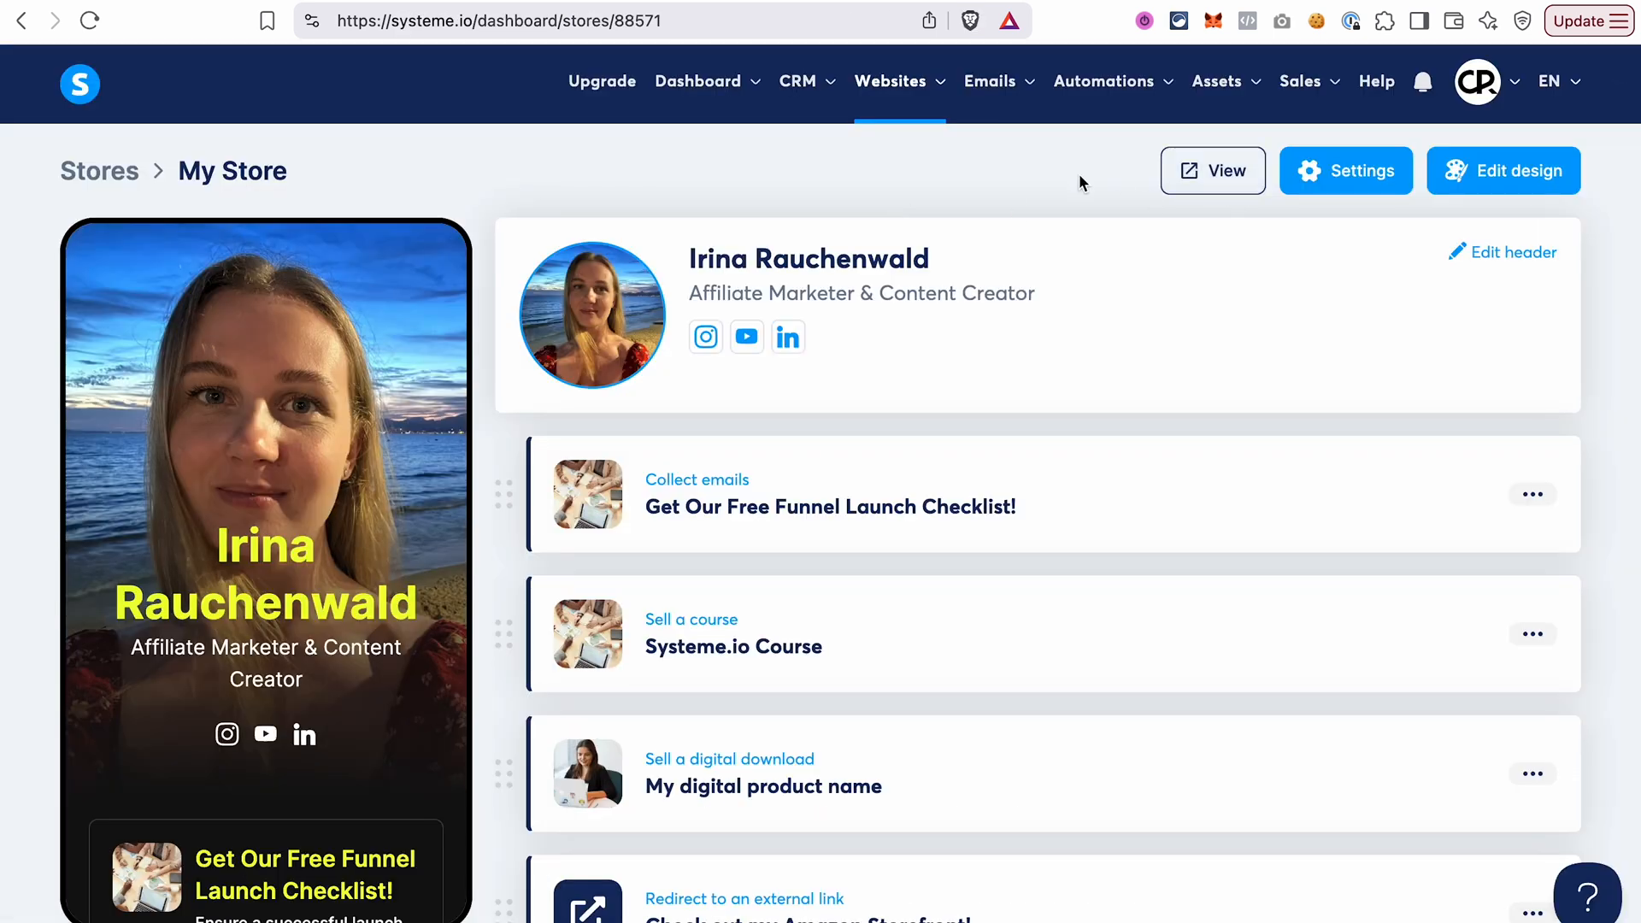
pyautogui.click(1217, 186)
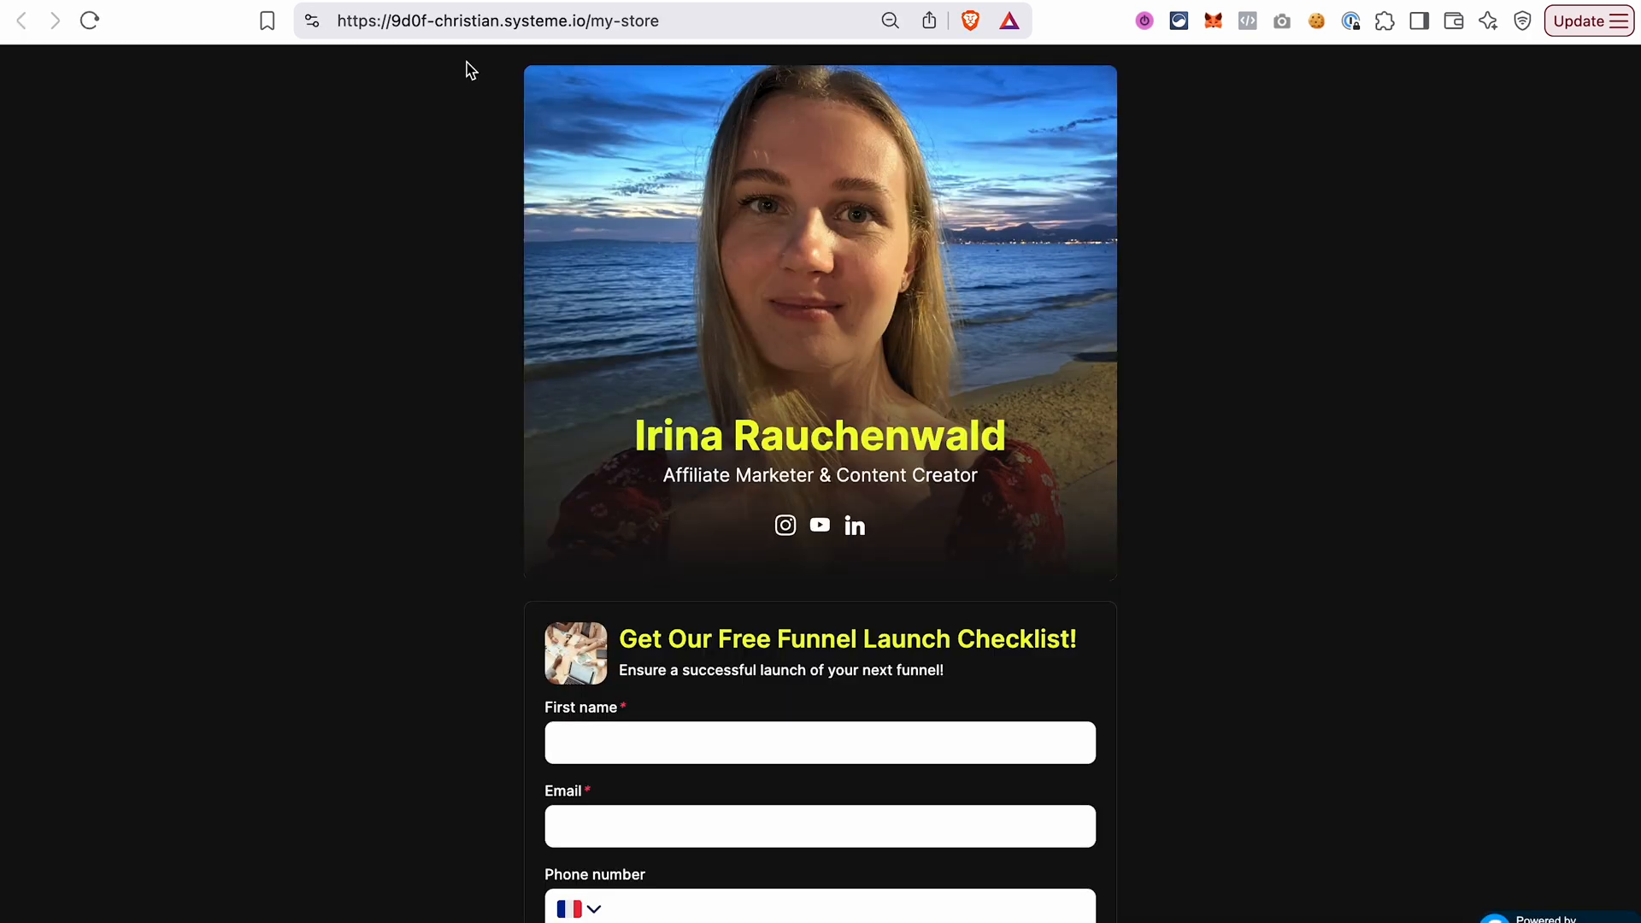
pyautogui.click(448, 21)
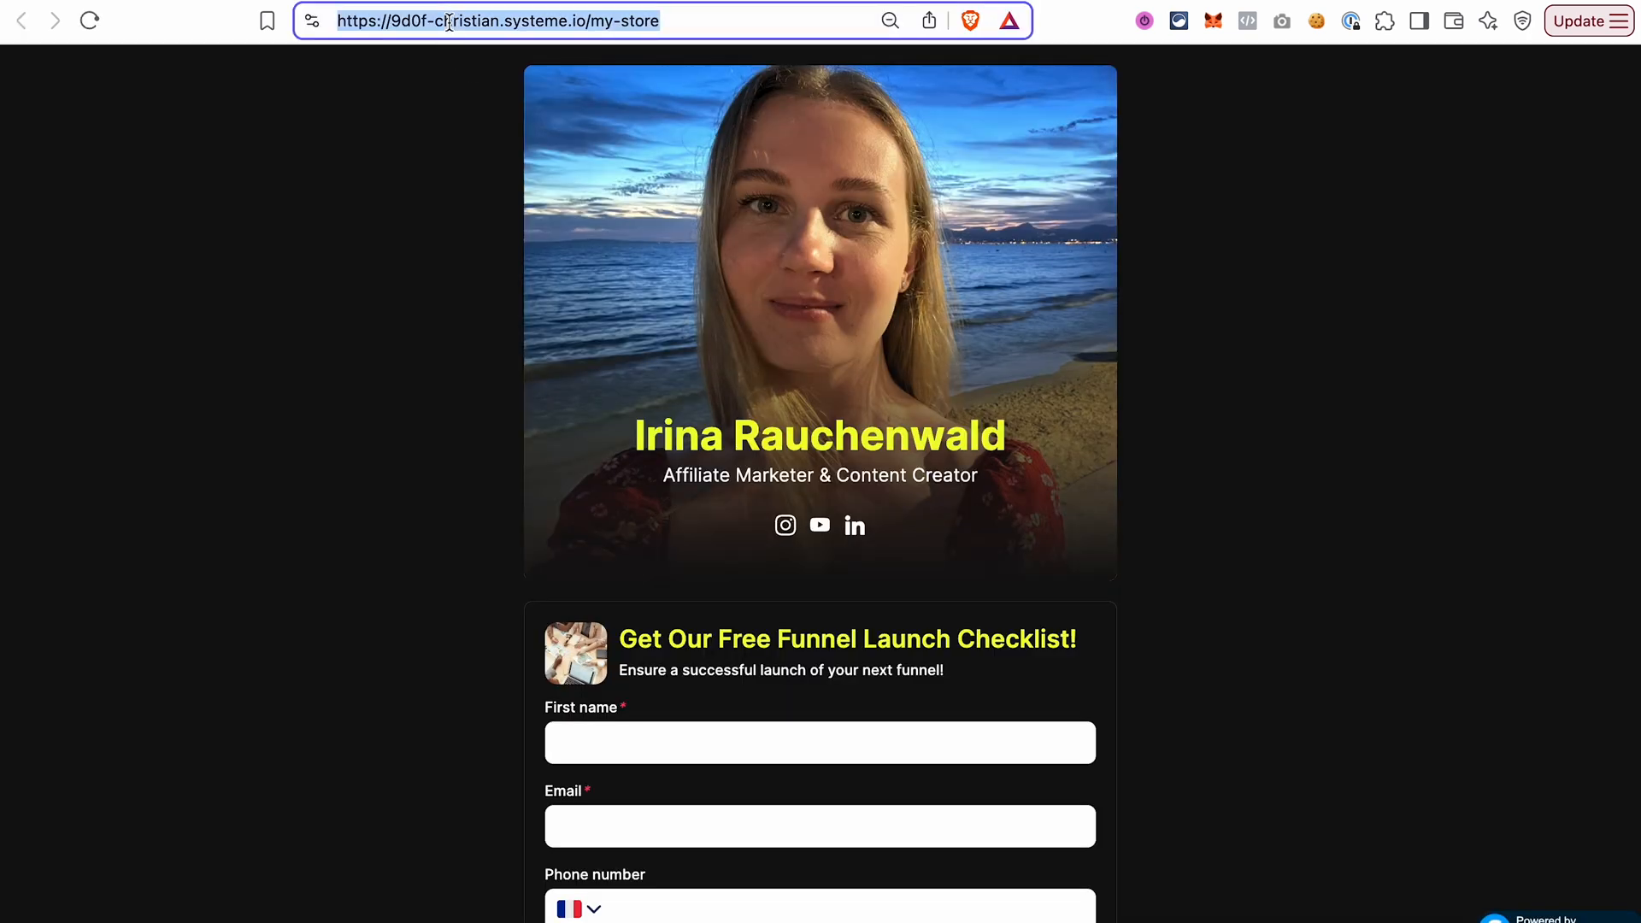